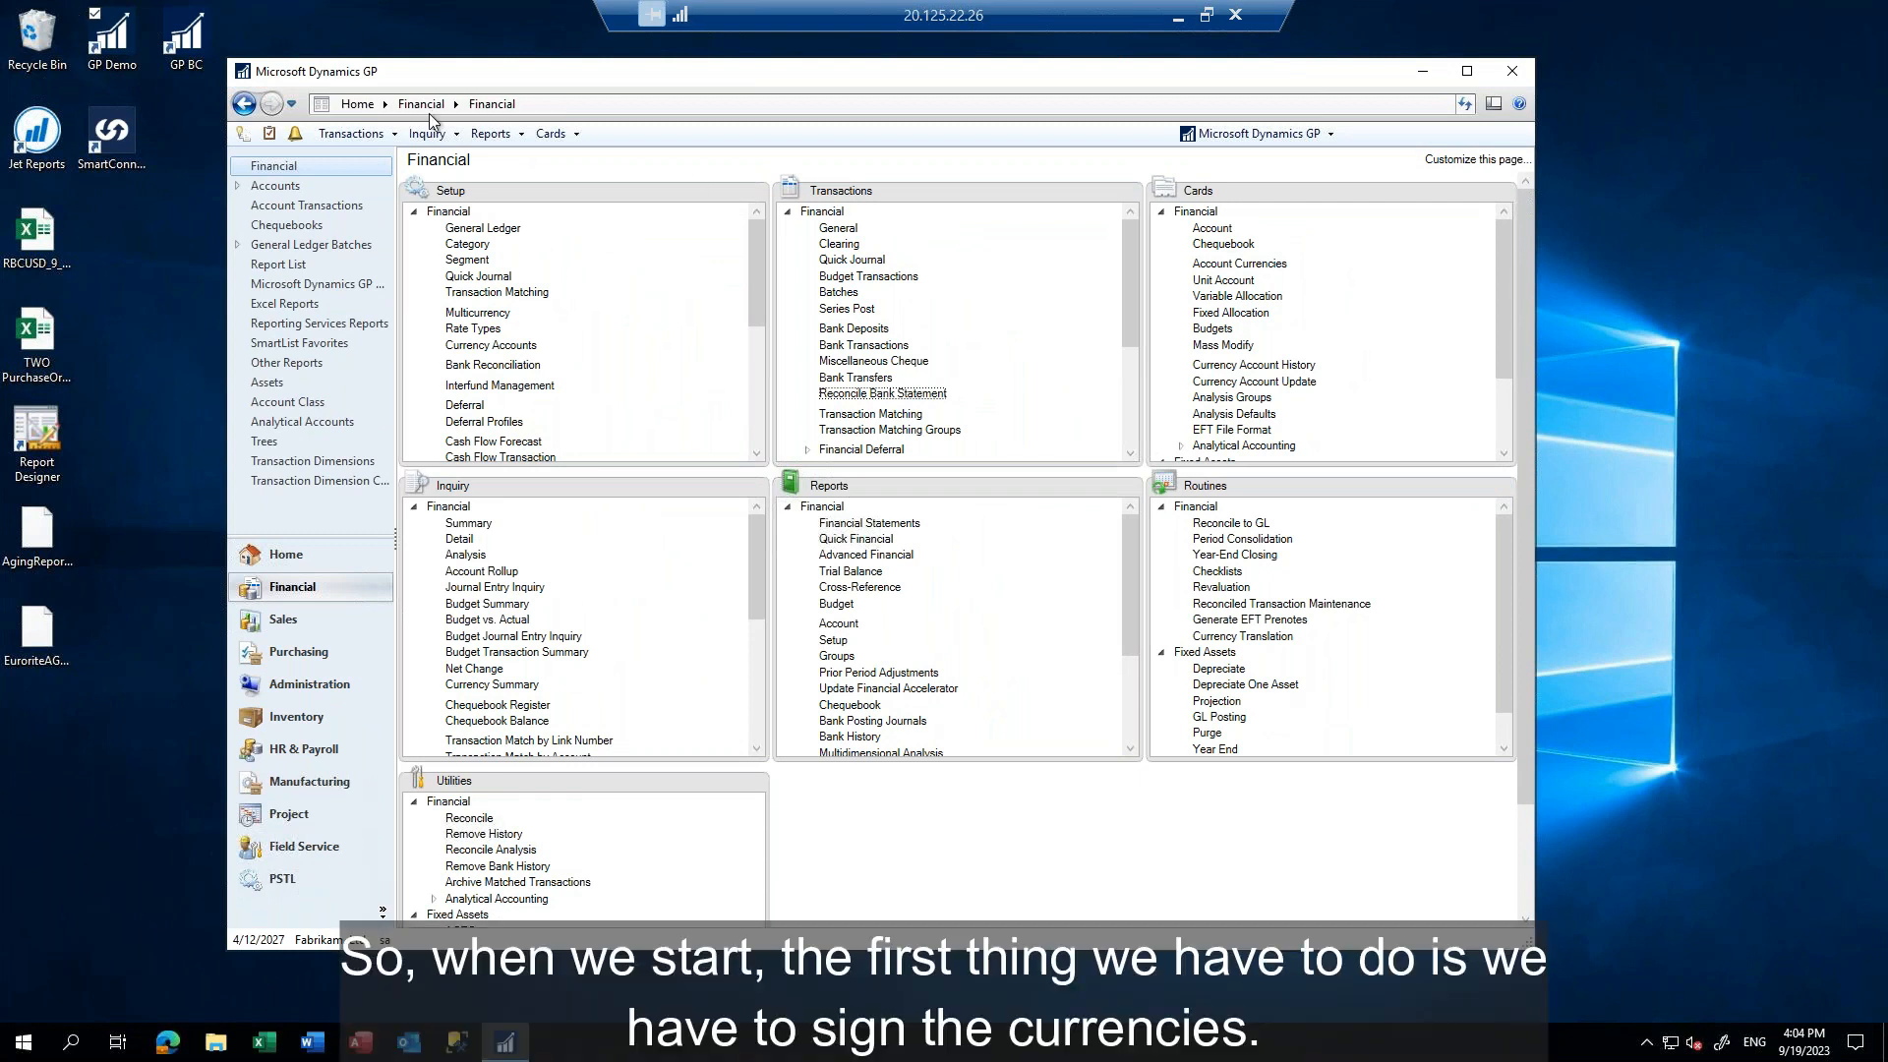
Open the system-level Currency setup in the Administration area, entering the system password
left_click(298, 686)
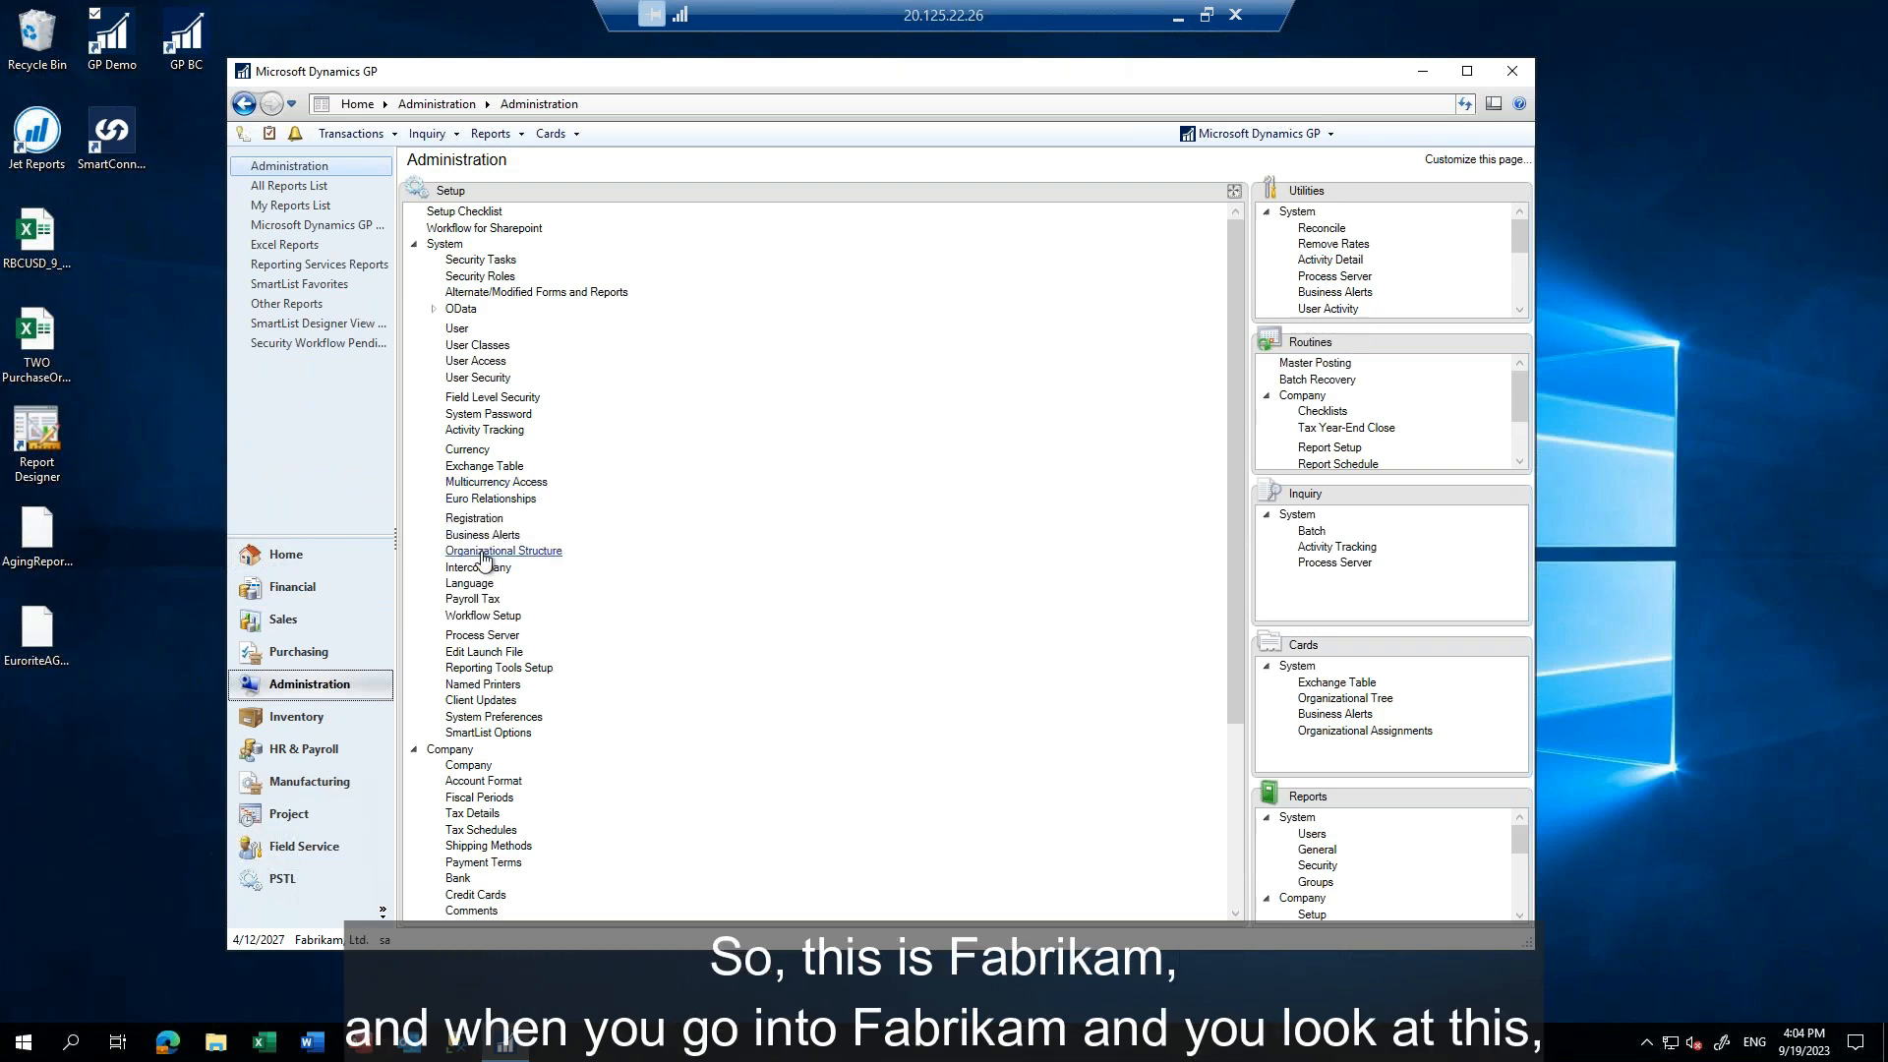
left_click(462, 451)
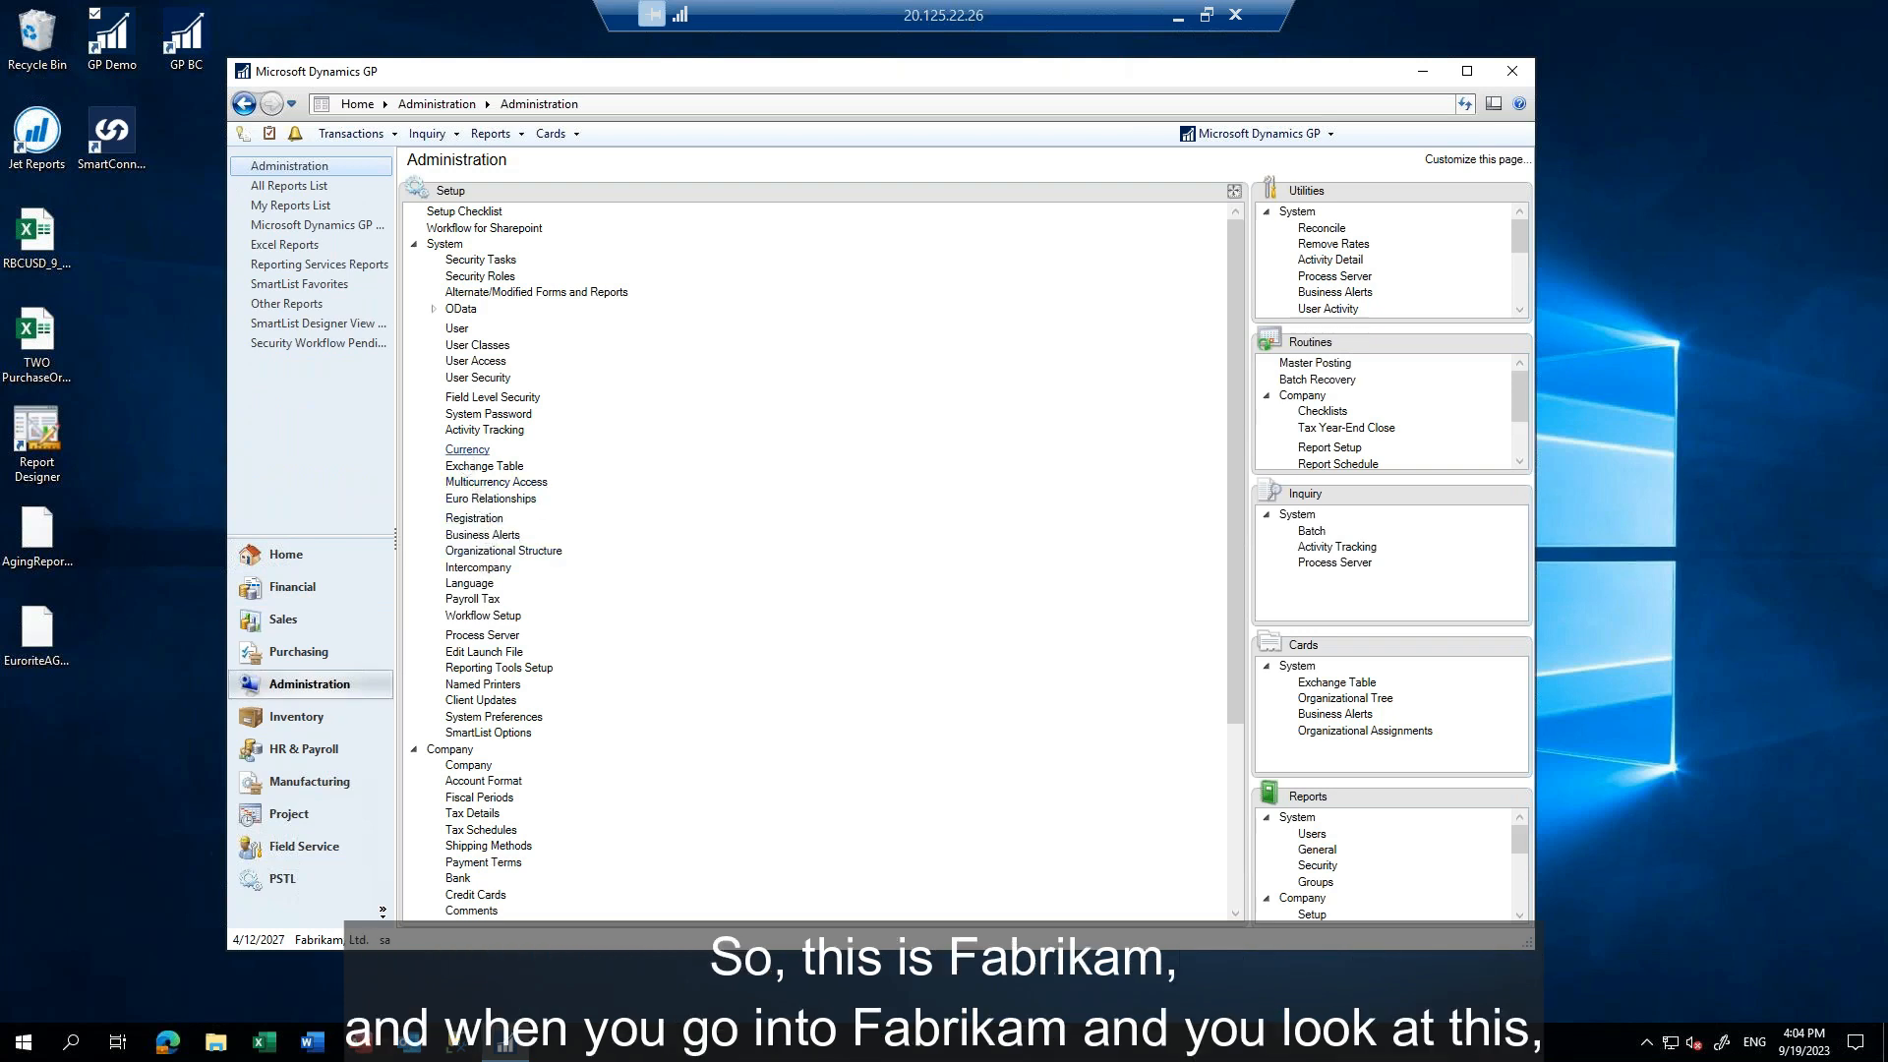
type("a")
key("Return")
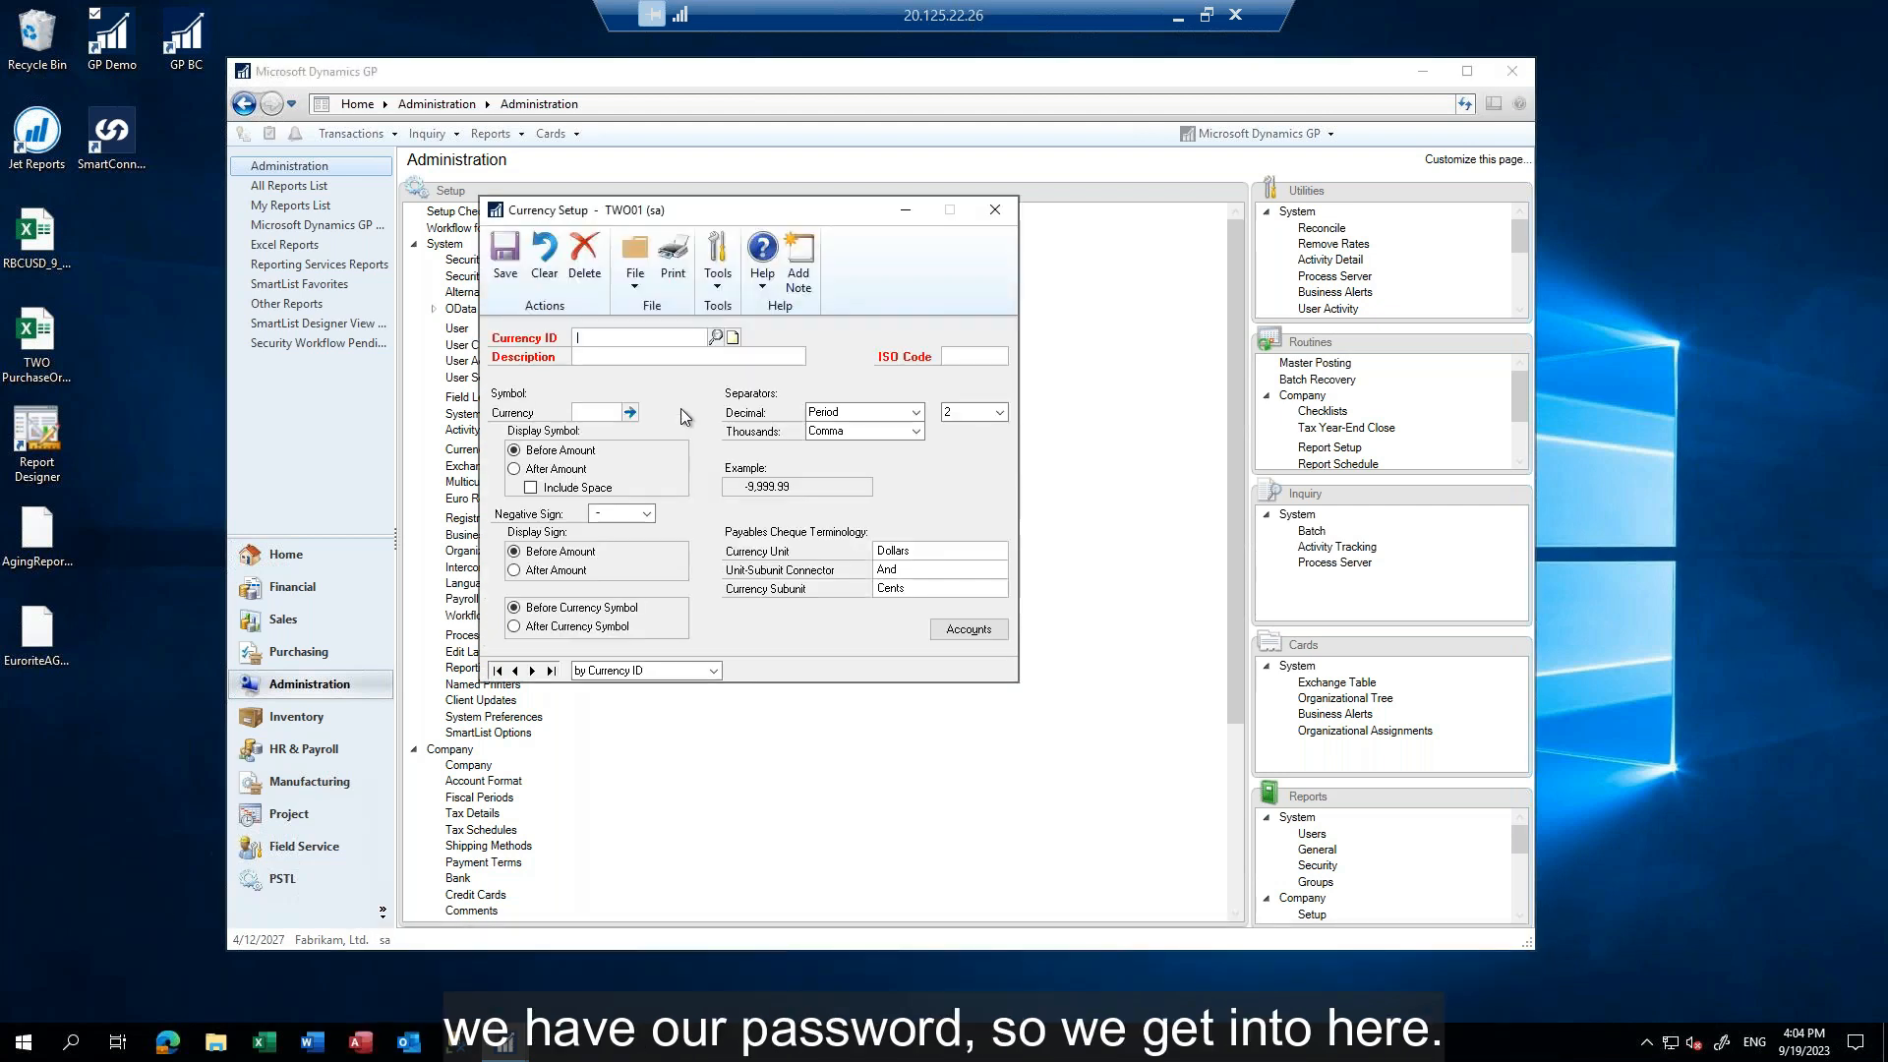
Look up the existing currencies, load the Australian Dollars record Z-AUD, and return to an empty currency form
left_click(715, 337)
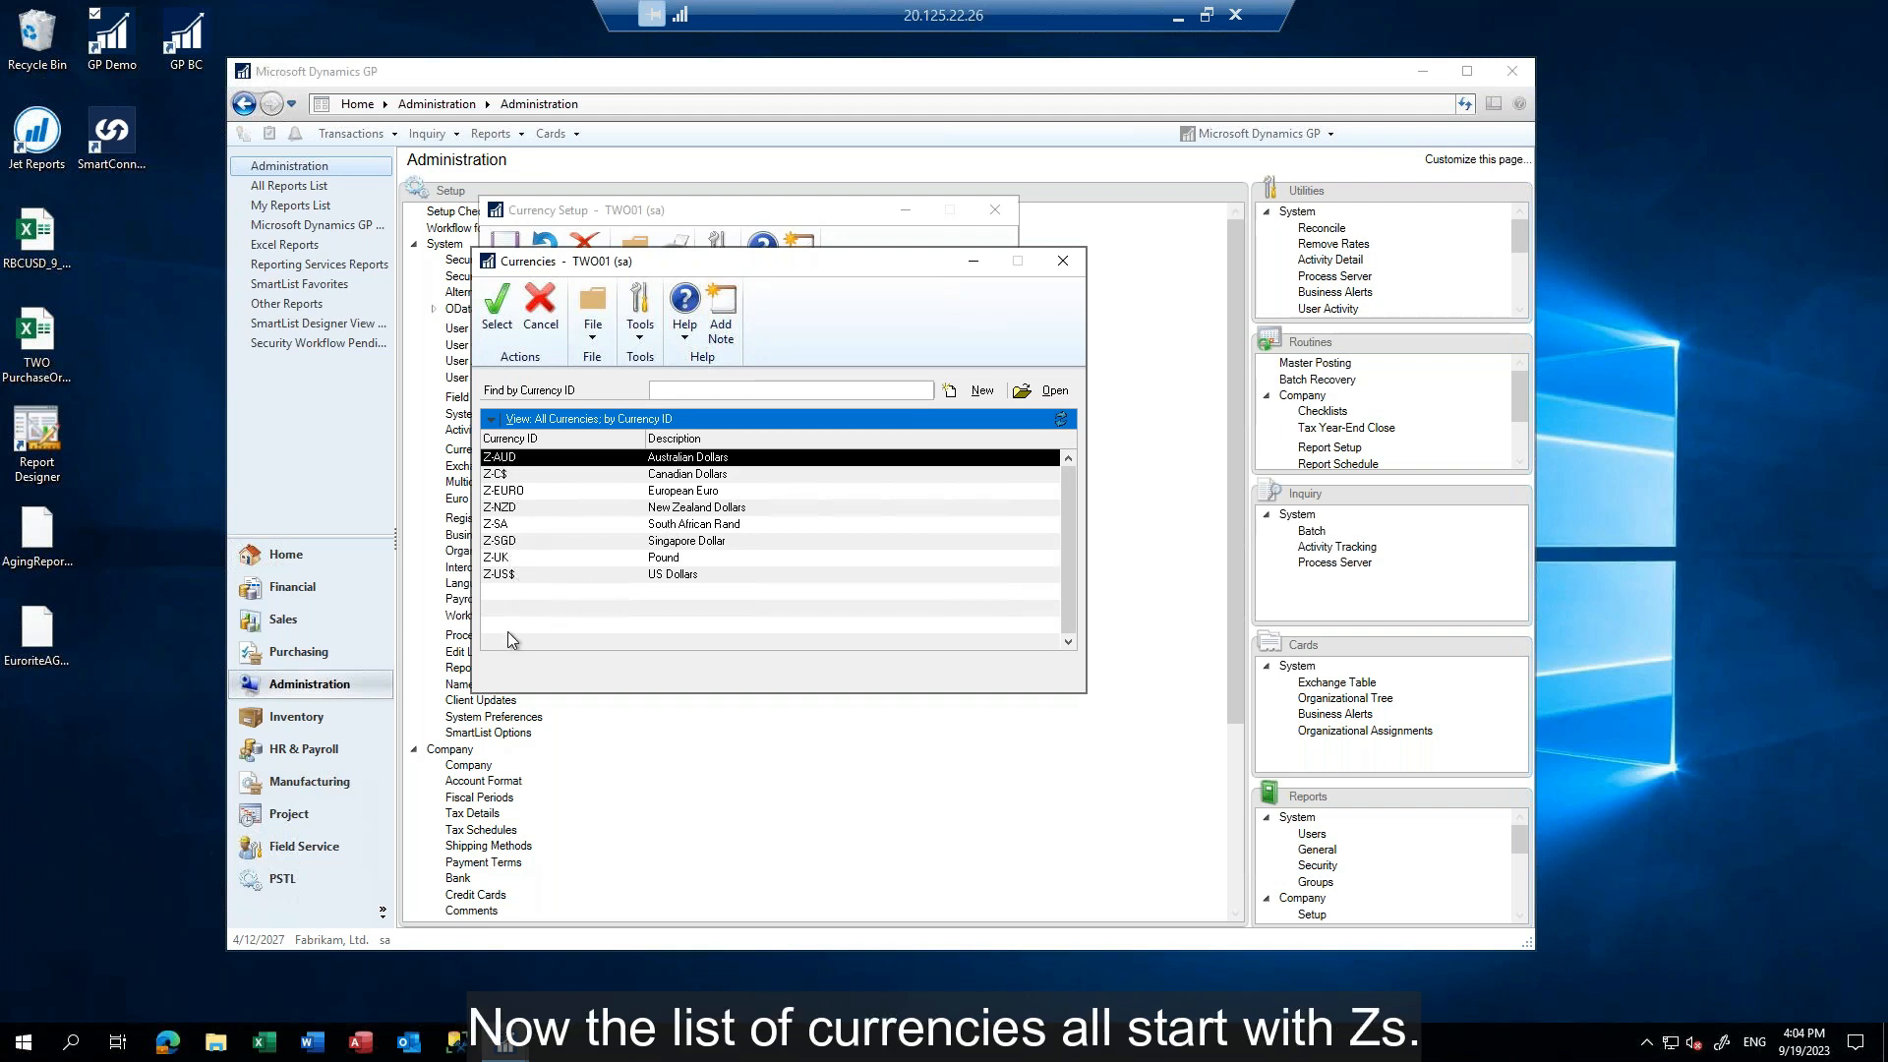
left_click(501, 316)
left_click(503, 255)
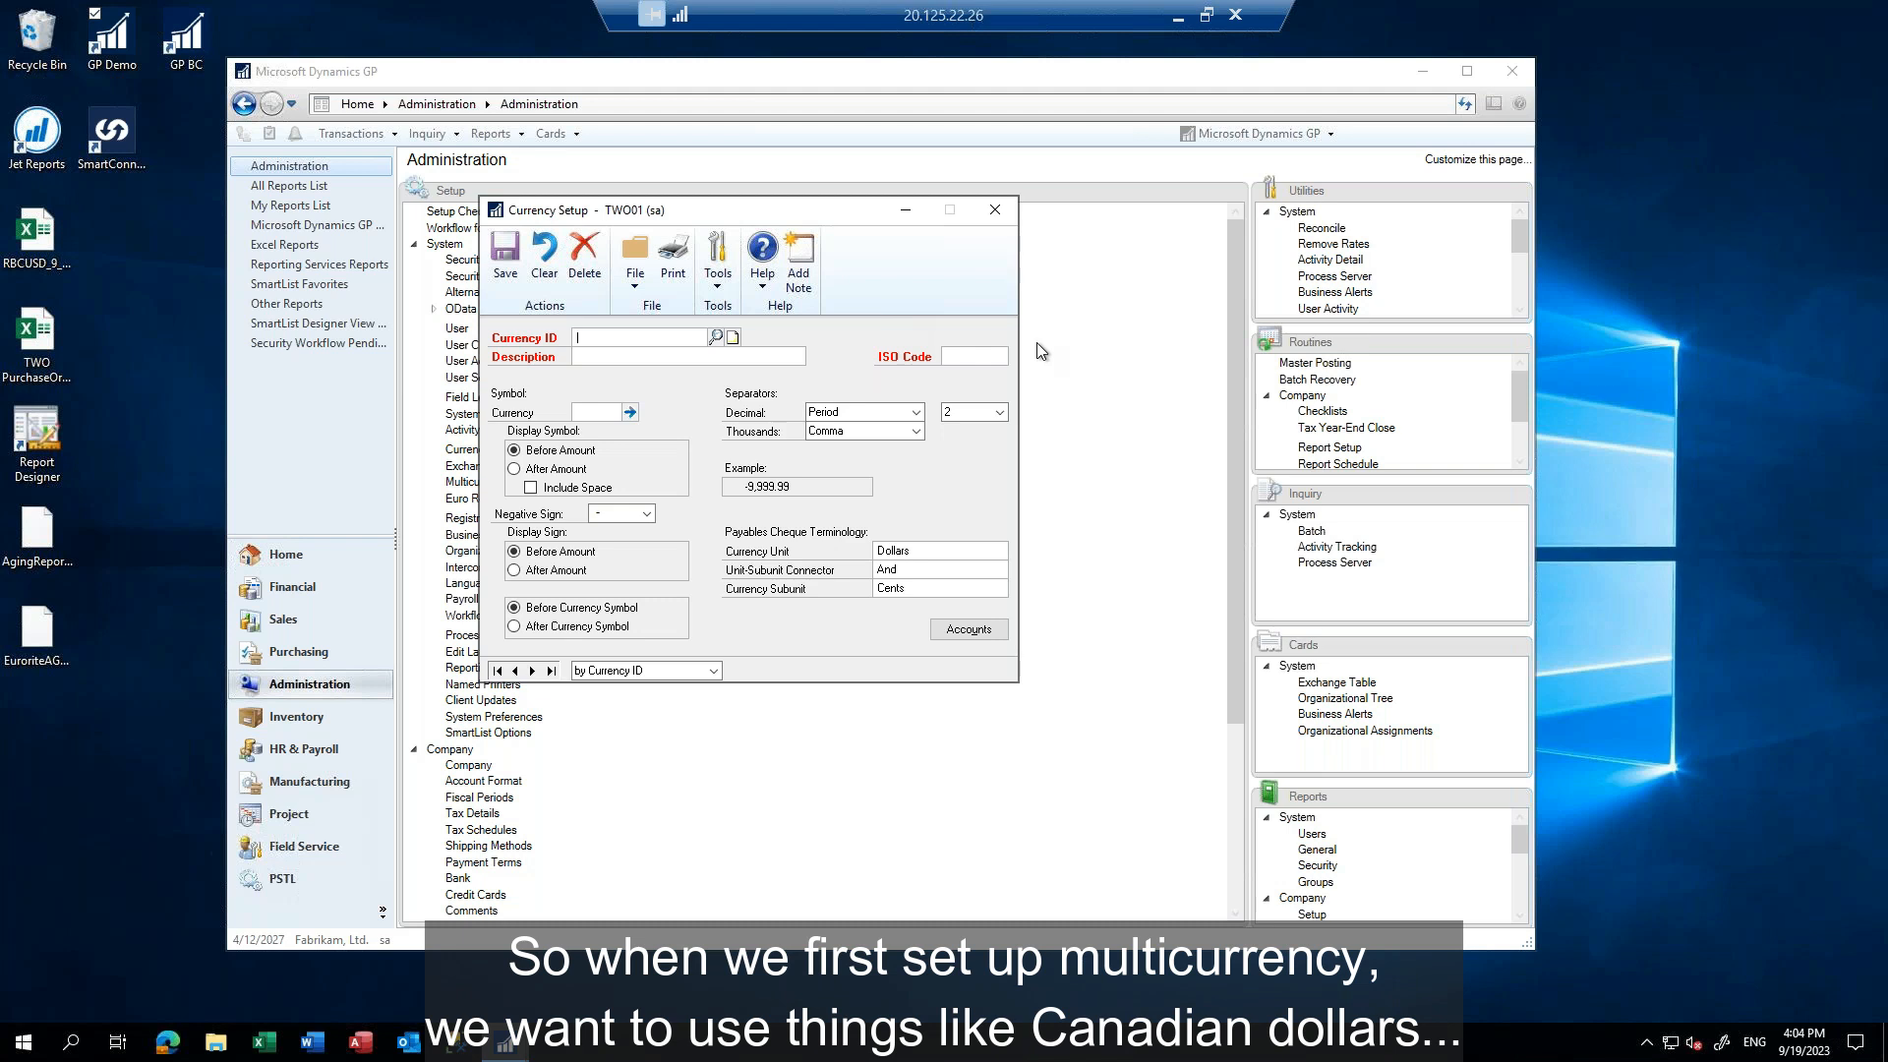
Create and save currency CAD with description Canadian Dollars, ISO code CAD and symbol C$
type("CAD")
type("Cana")
type("dian Dollars")
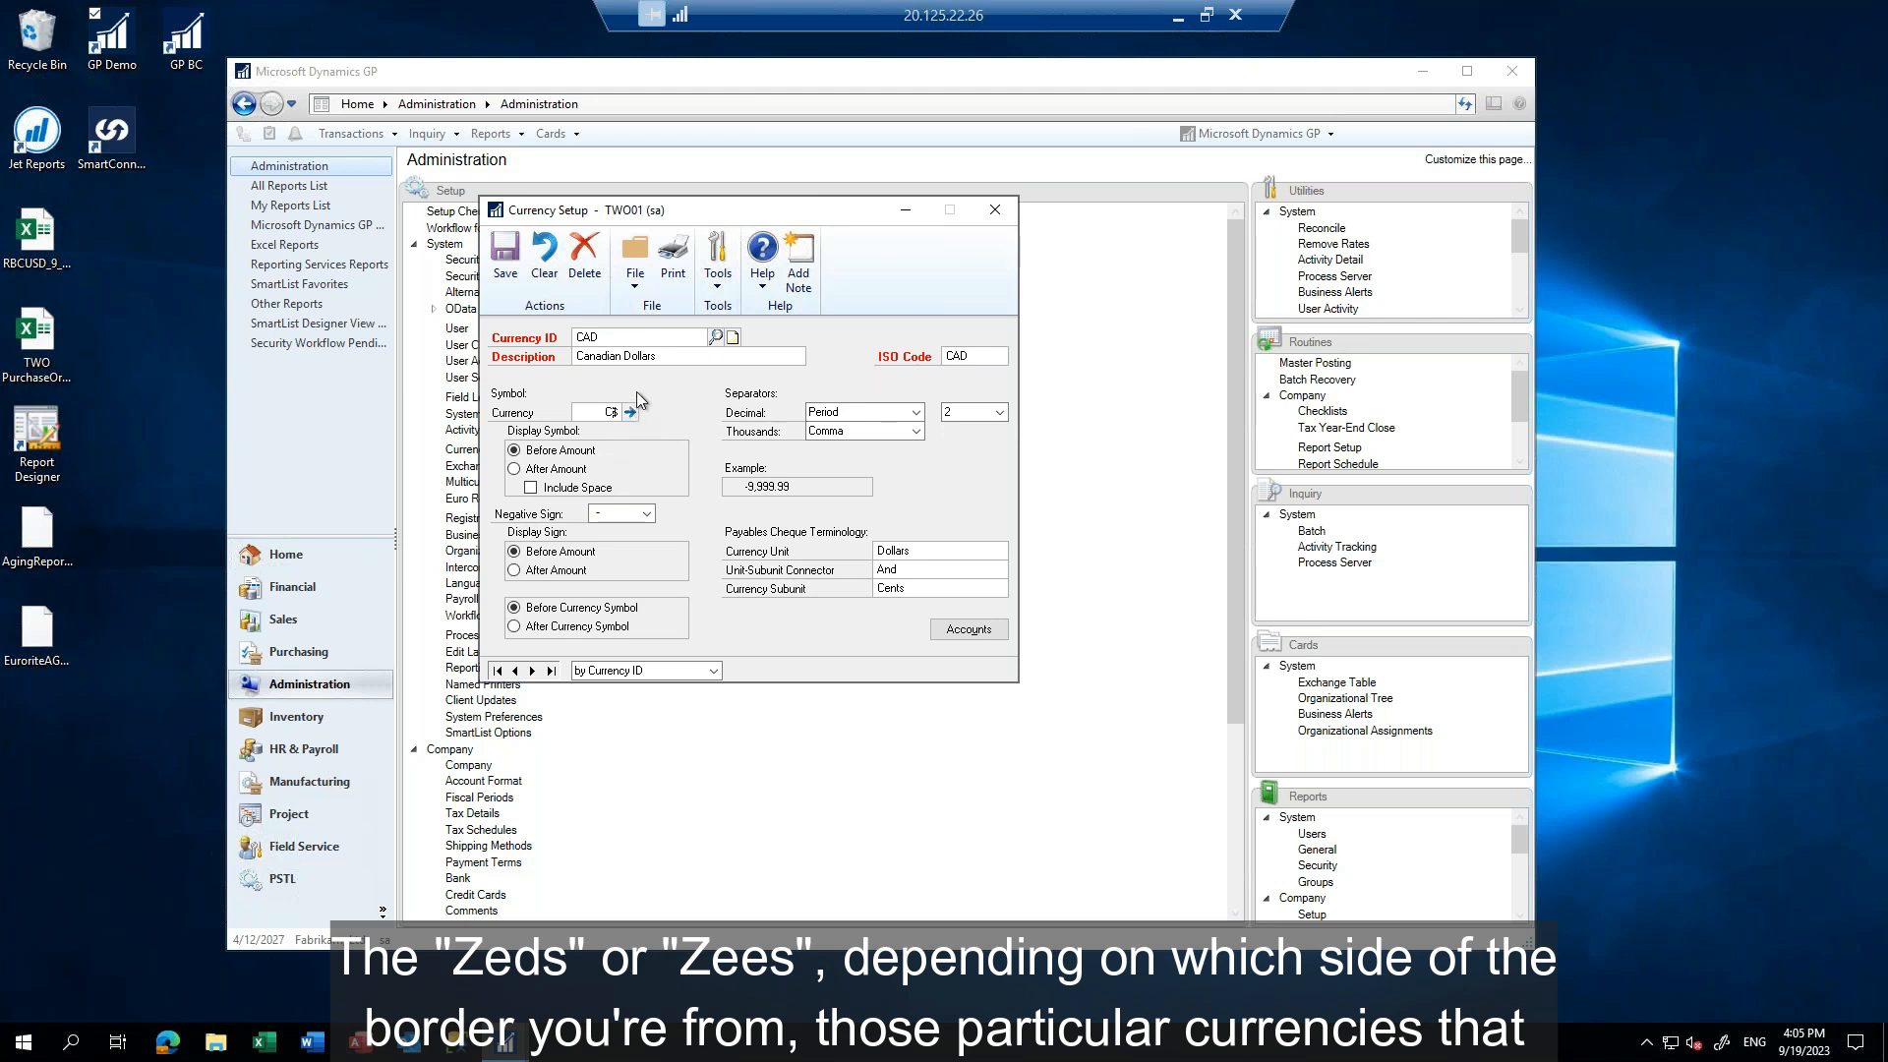
left_click(505, 258)
Check the list of currencies for the new entry and close the currency setup
left_click(715, 337)
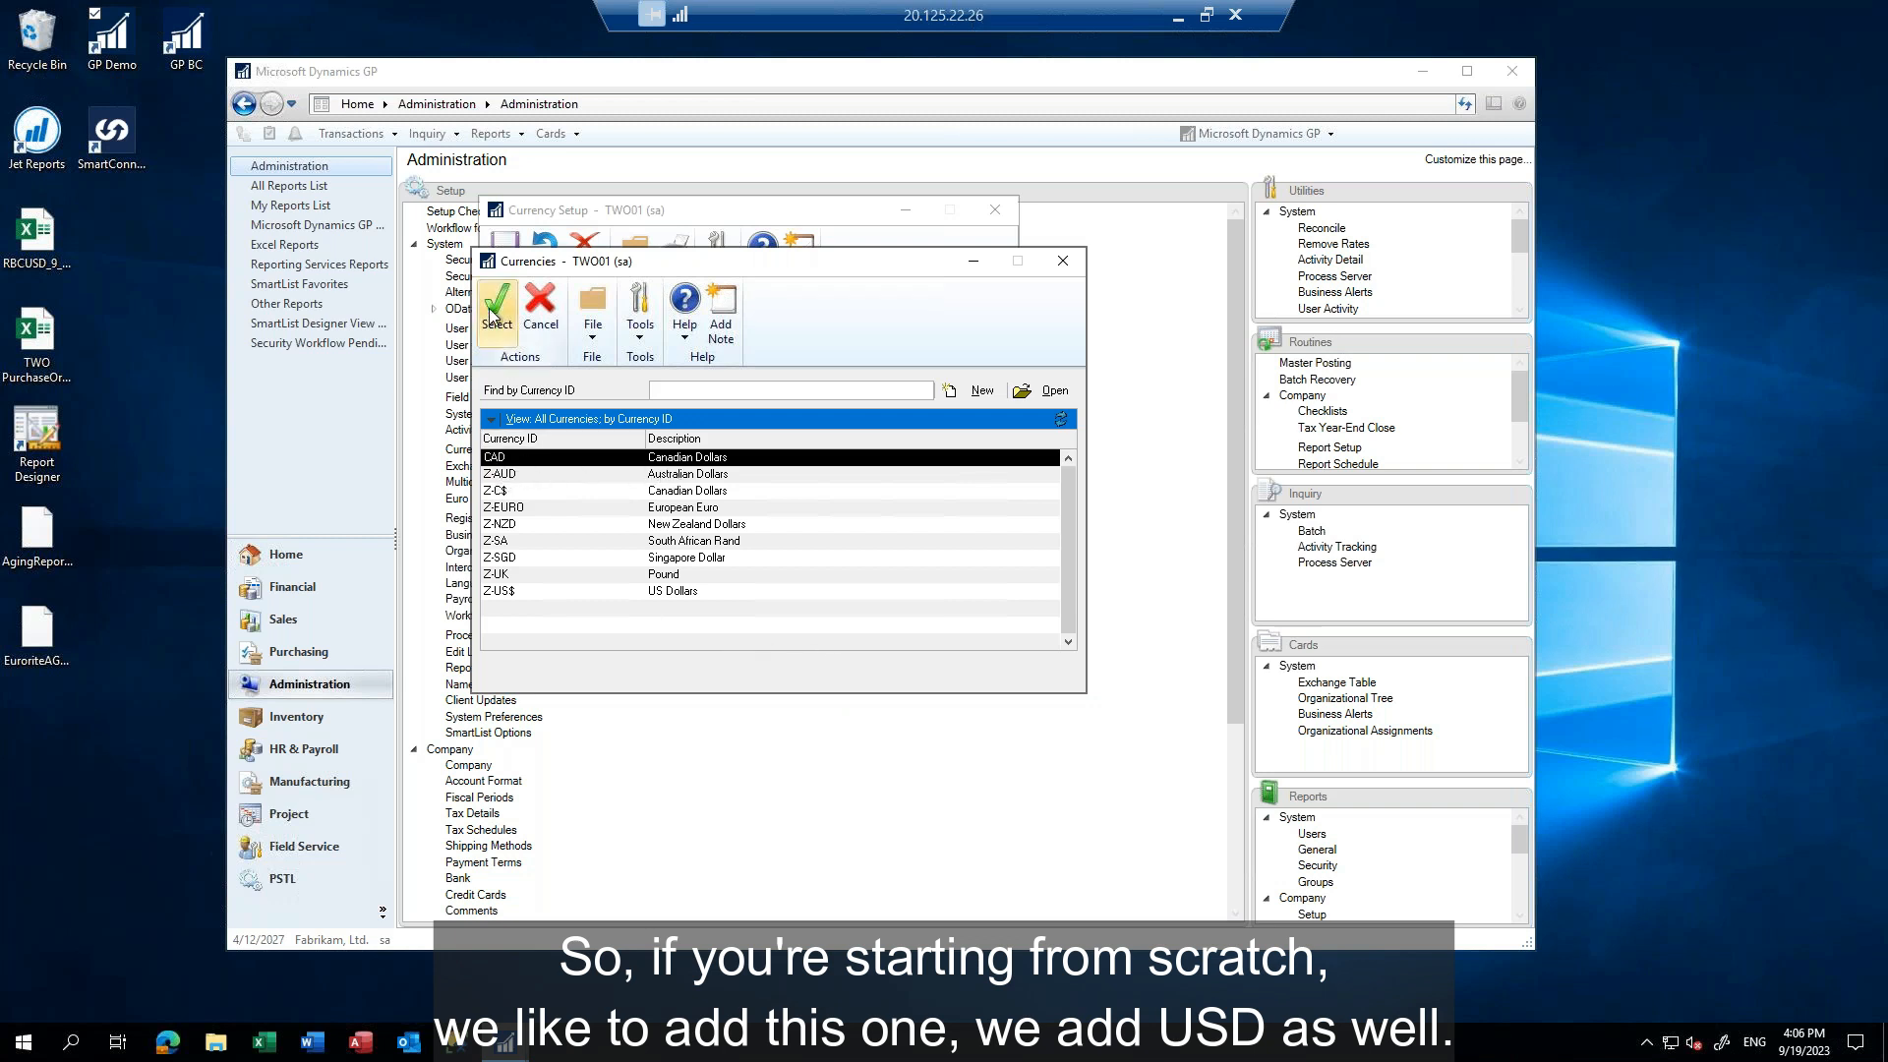
left_click(1063, 263)
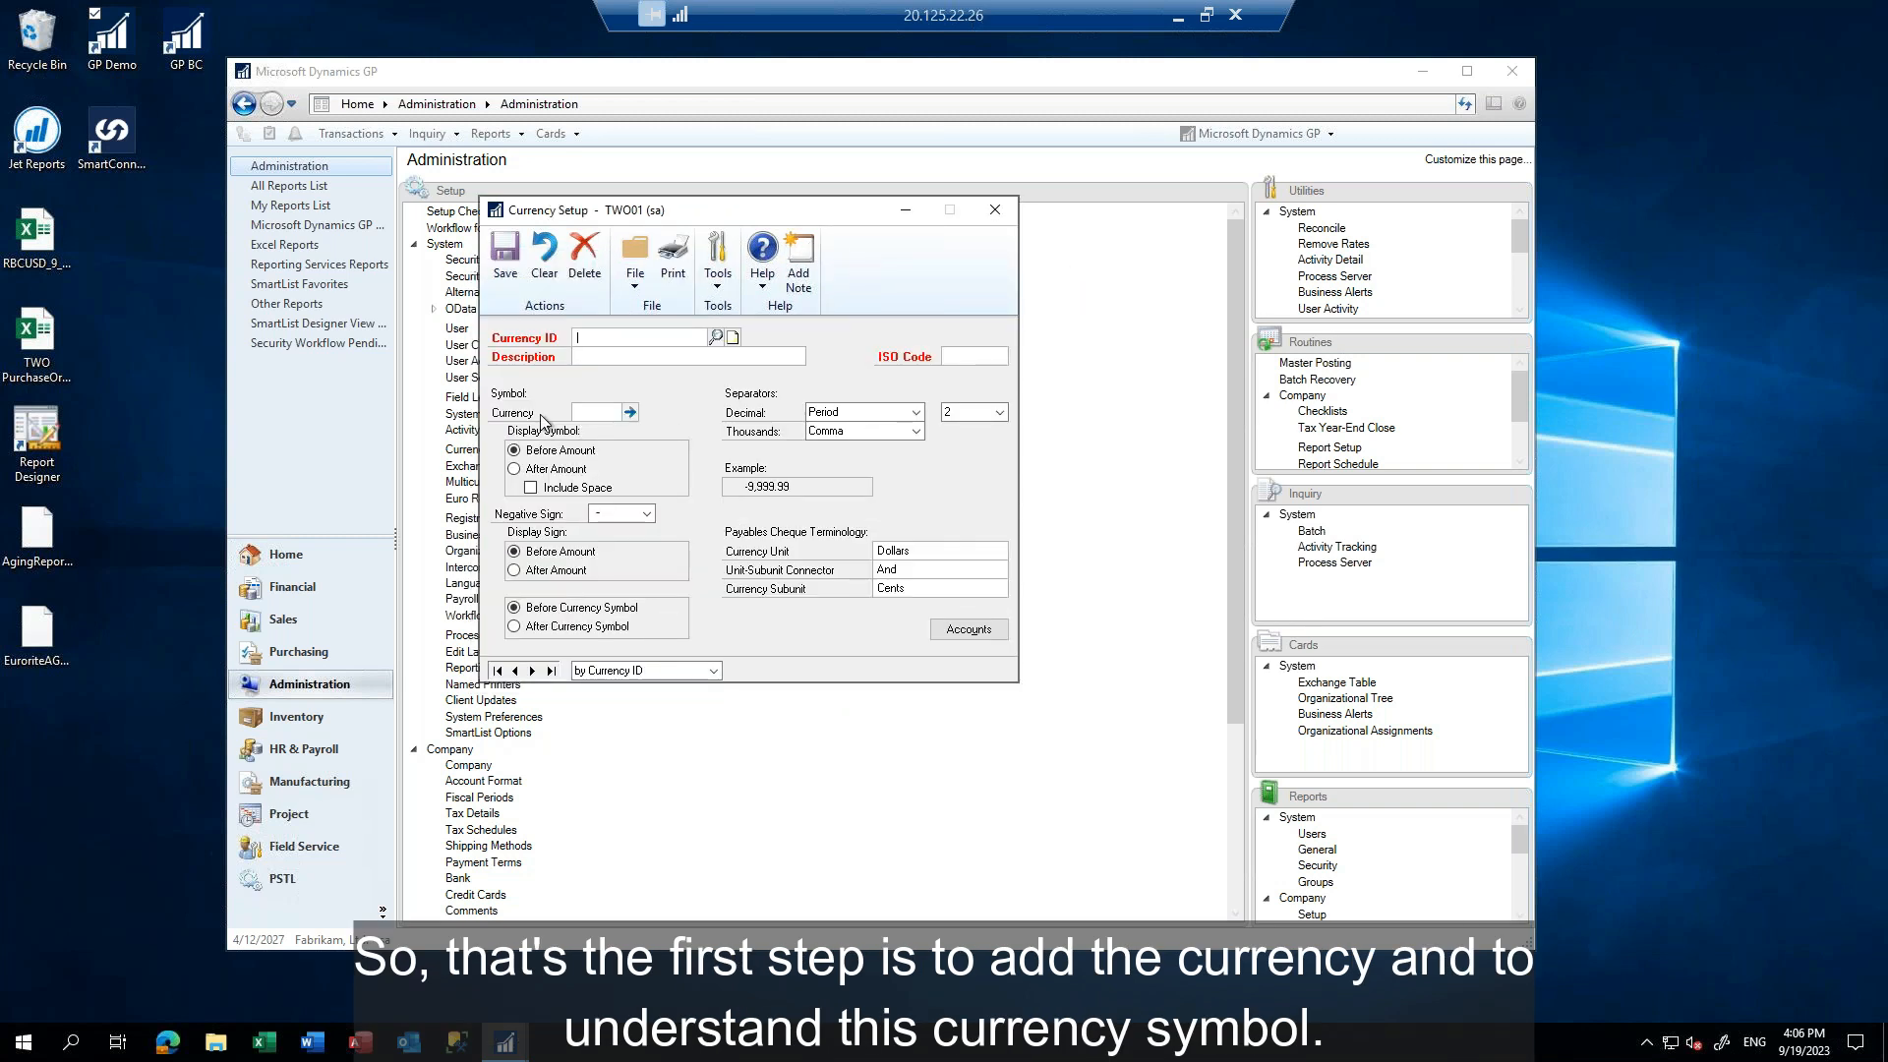
left_click(997, 211)
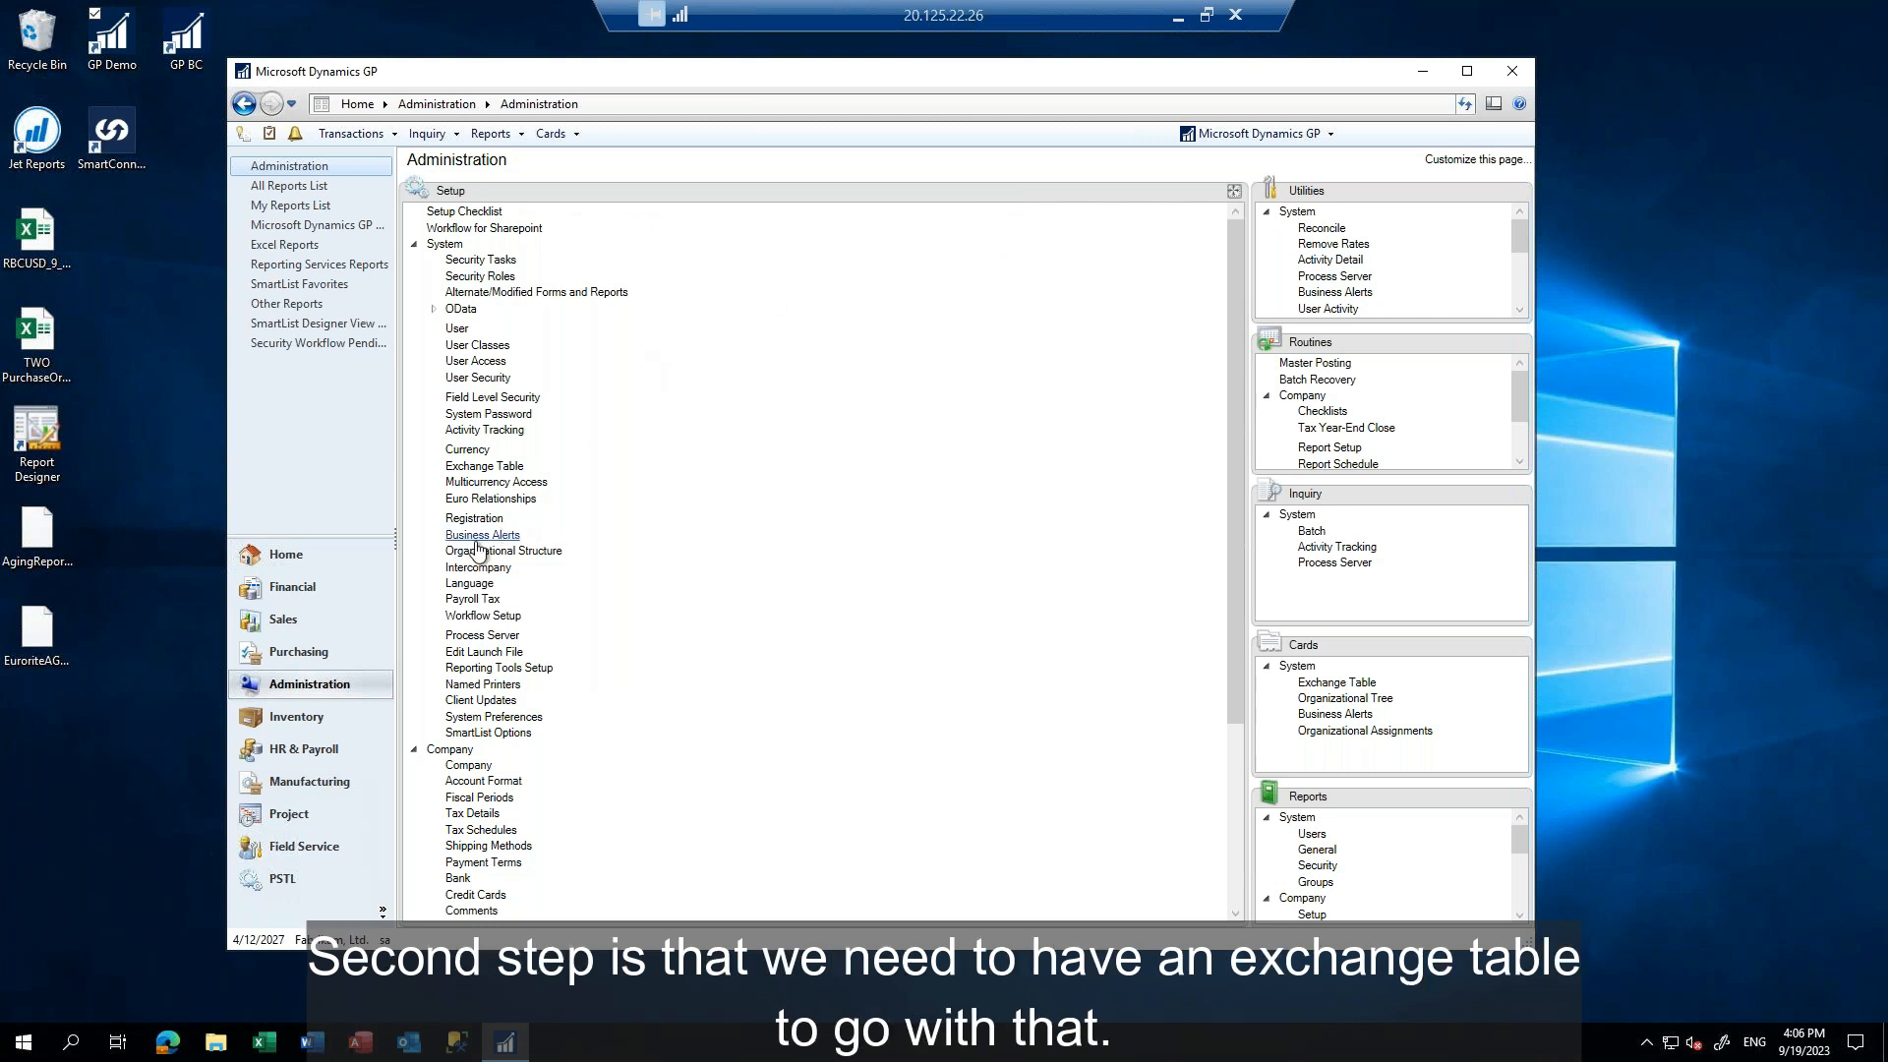
Open the system Exchange Table setup, examine the existing exchange tables, and clear the form back to a blank record
left_click(483, 468)
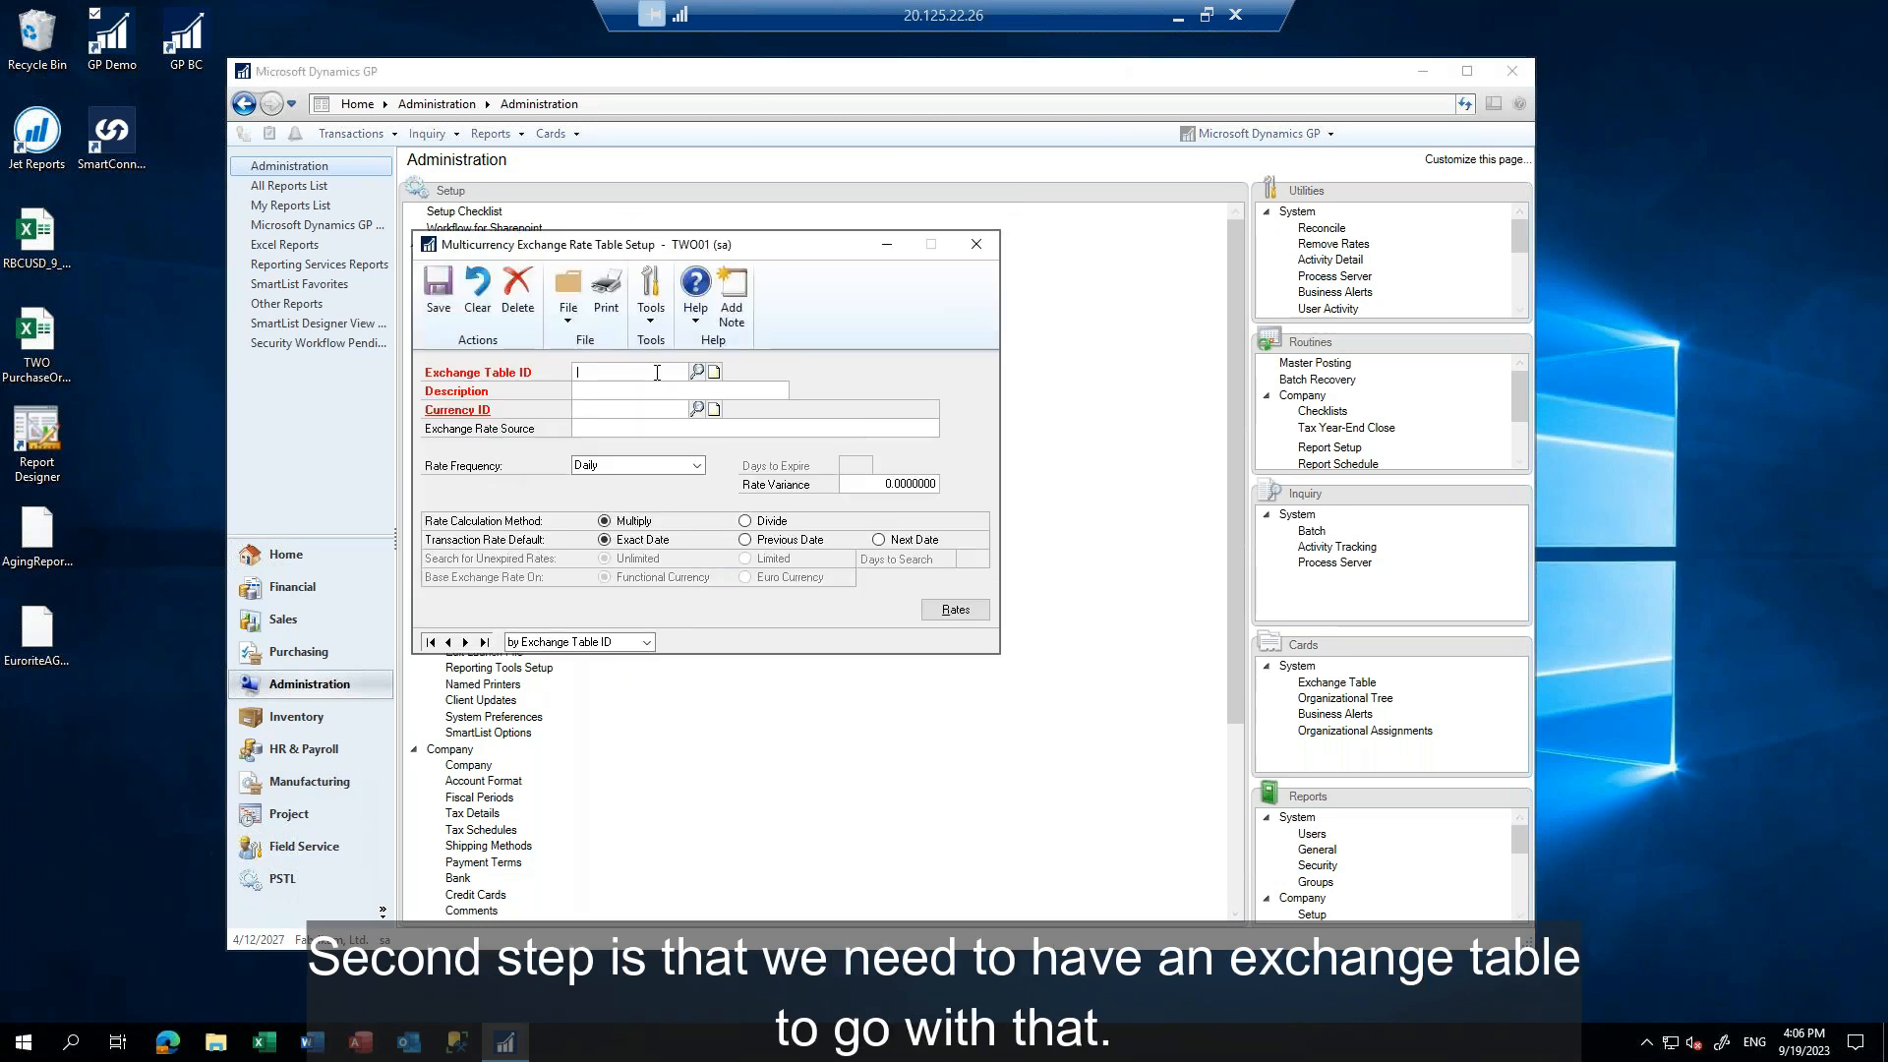
left_click(696, 370)
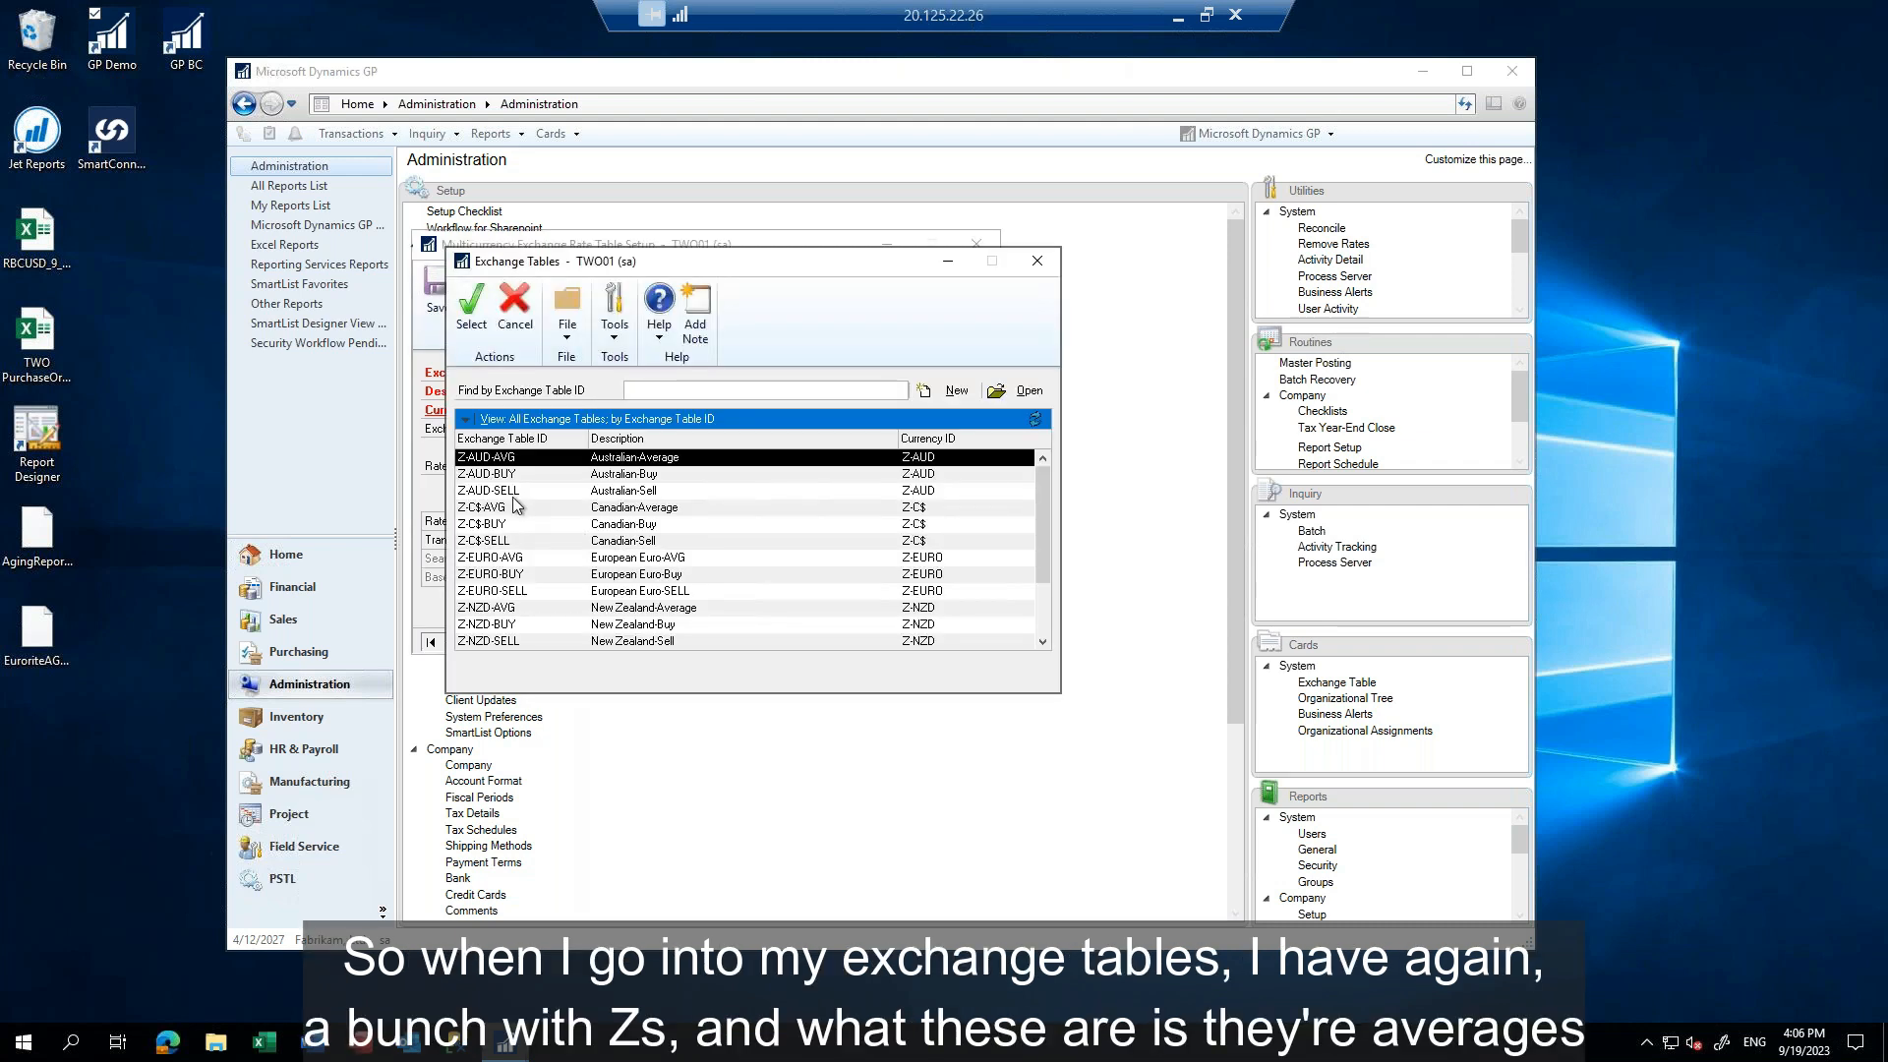
scroll(511, 501, "down", 2)
scroll(501, 544, "up", 2)
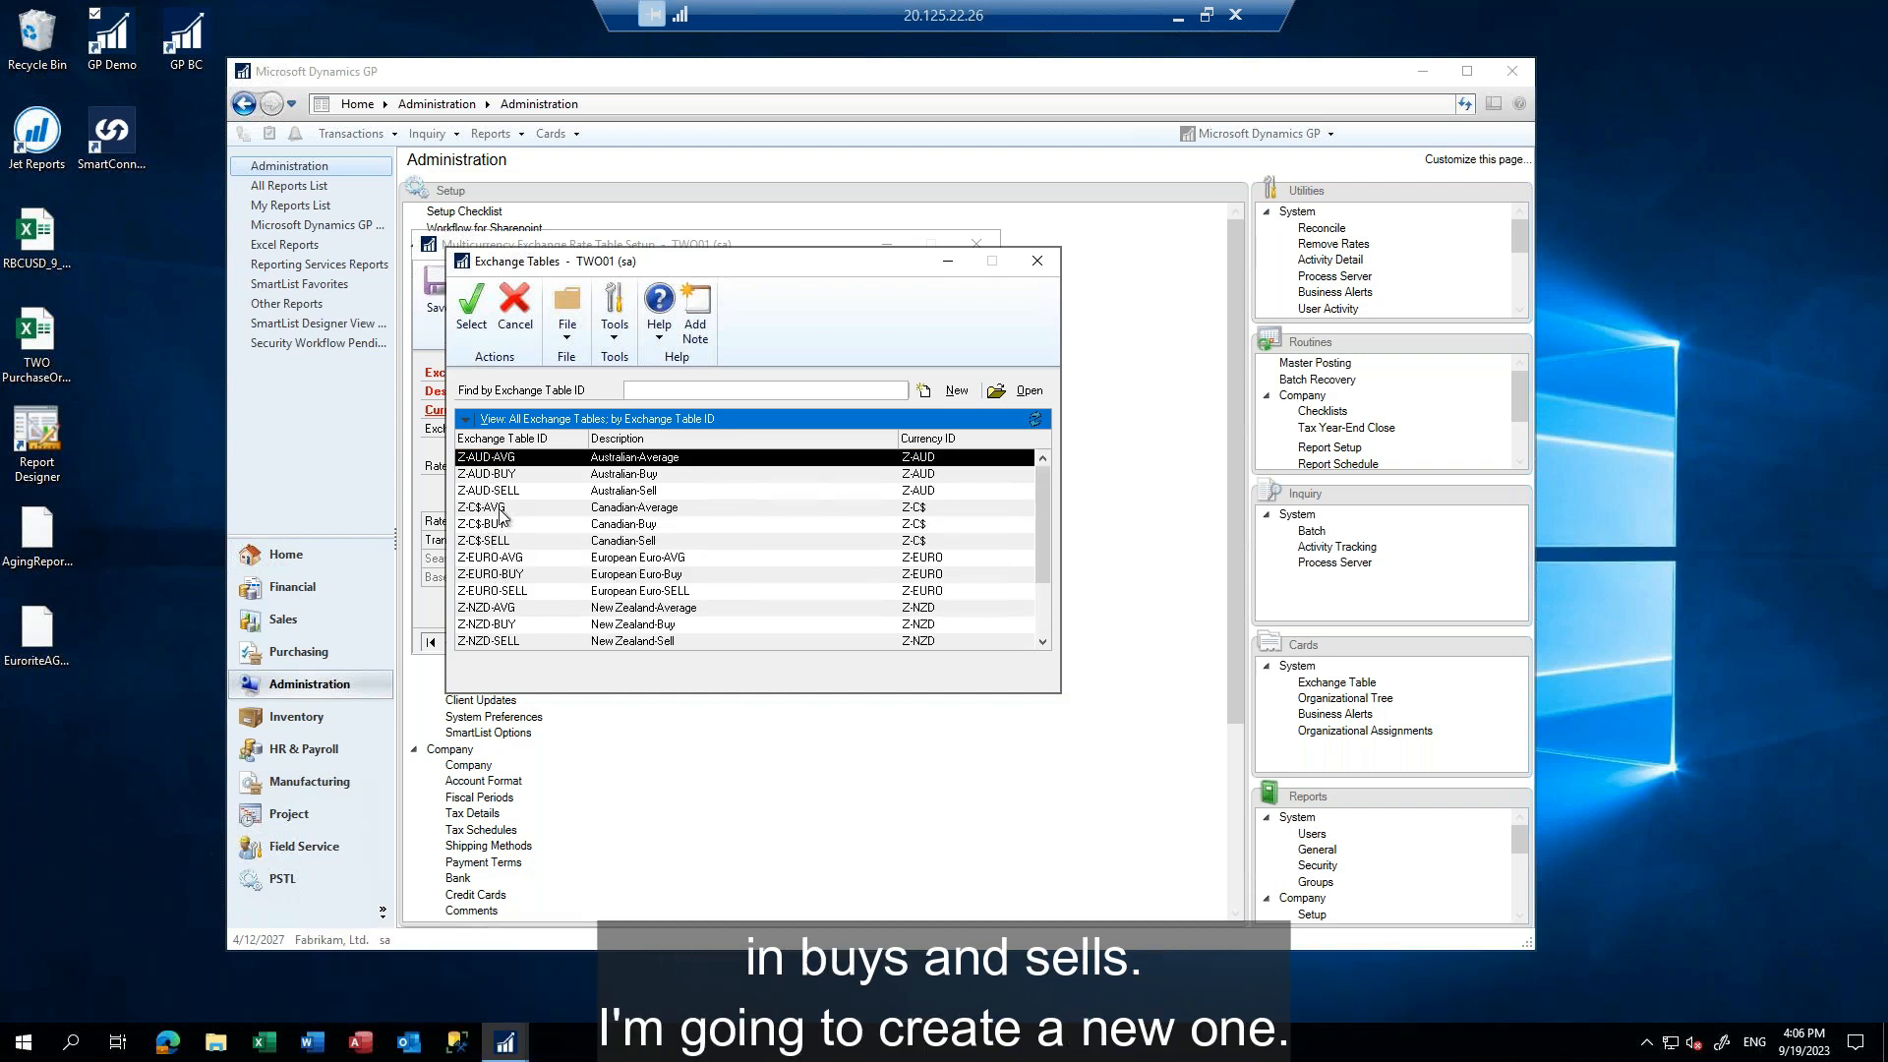
left_click(472, 307)
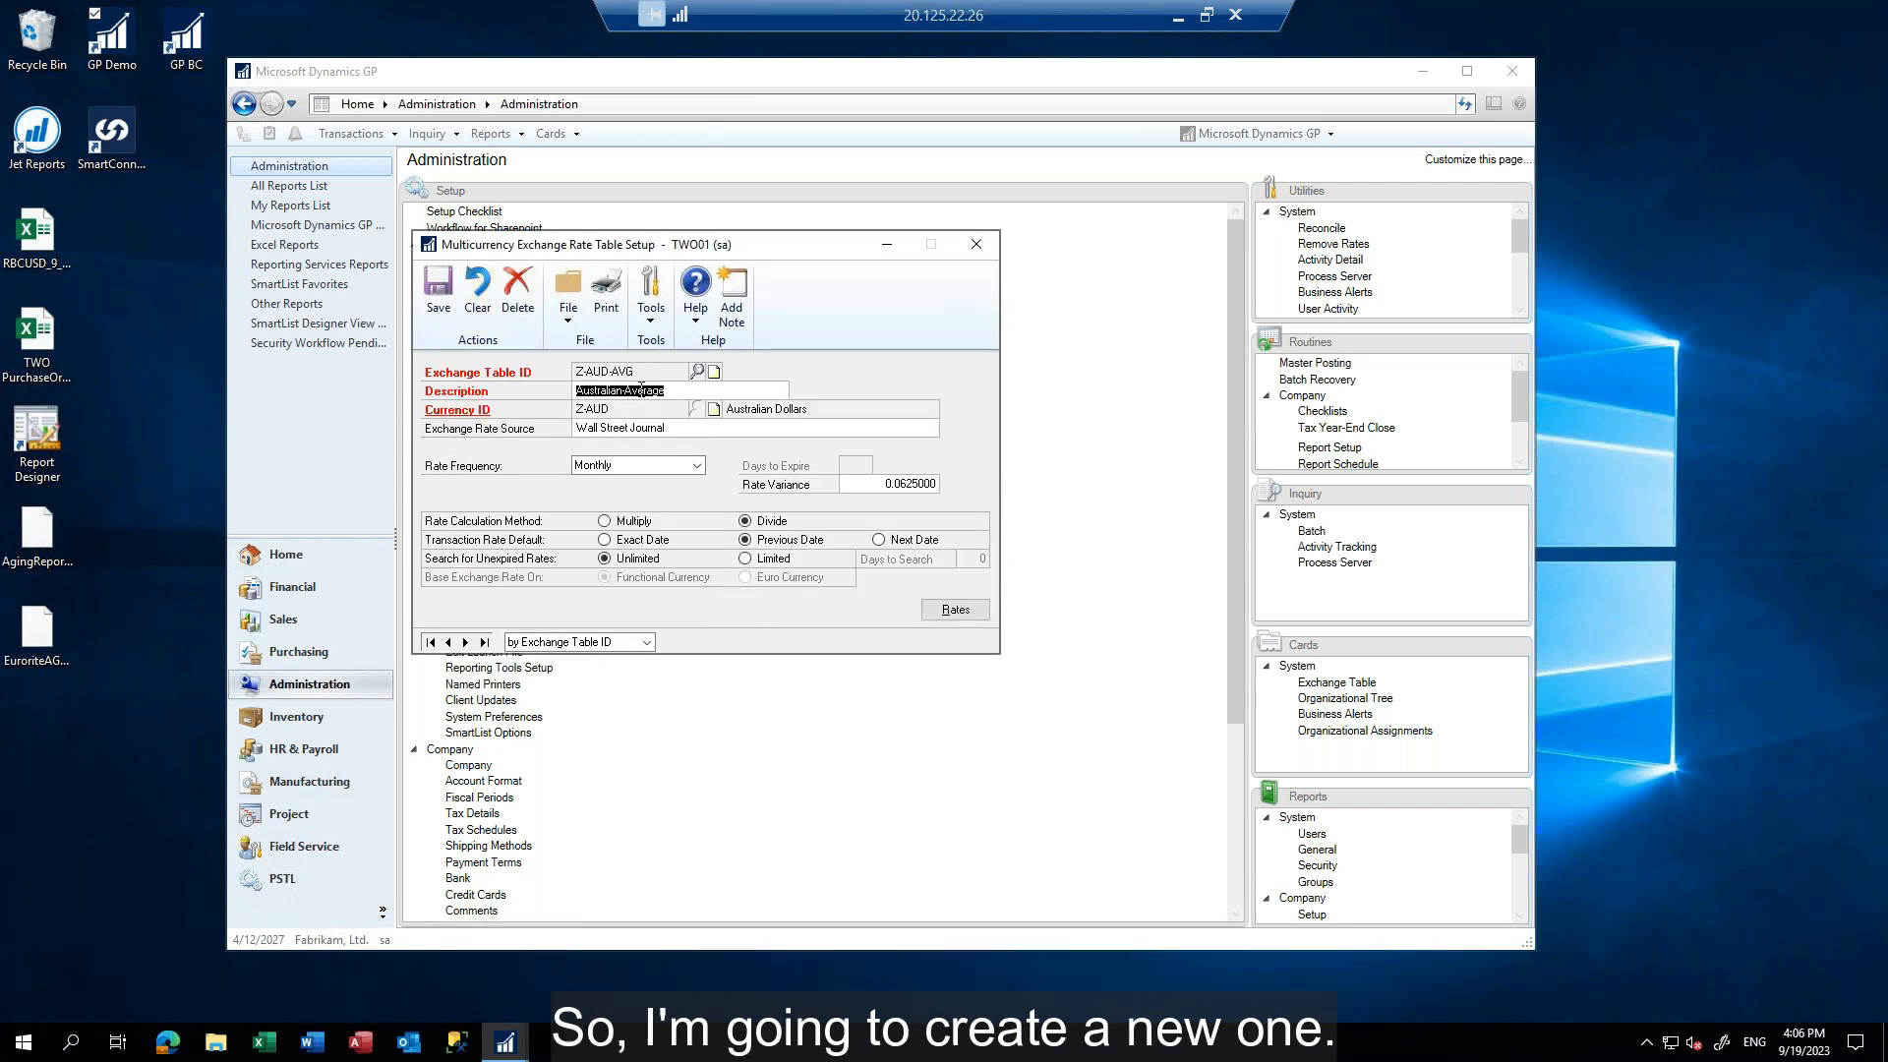
left_click(478, 297)
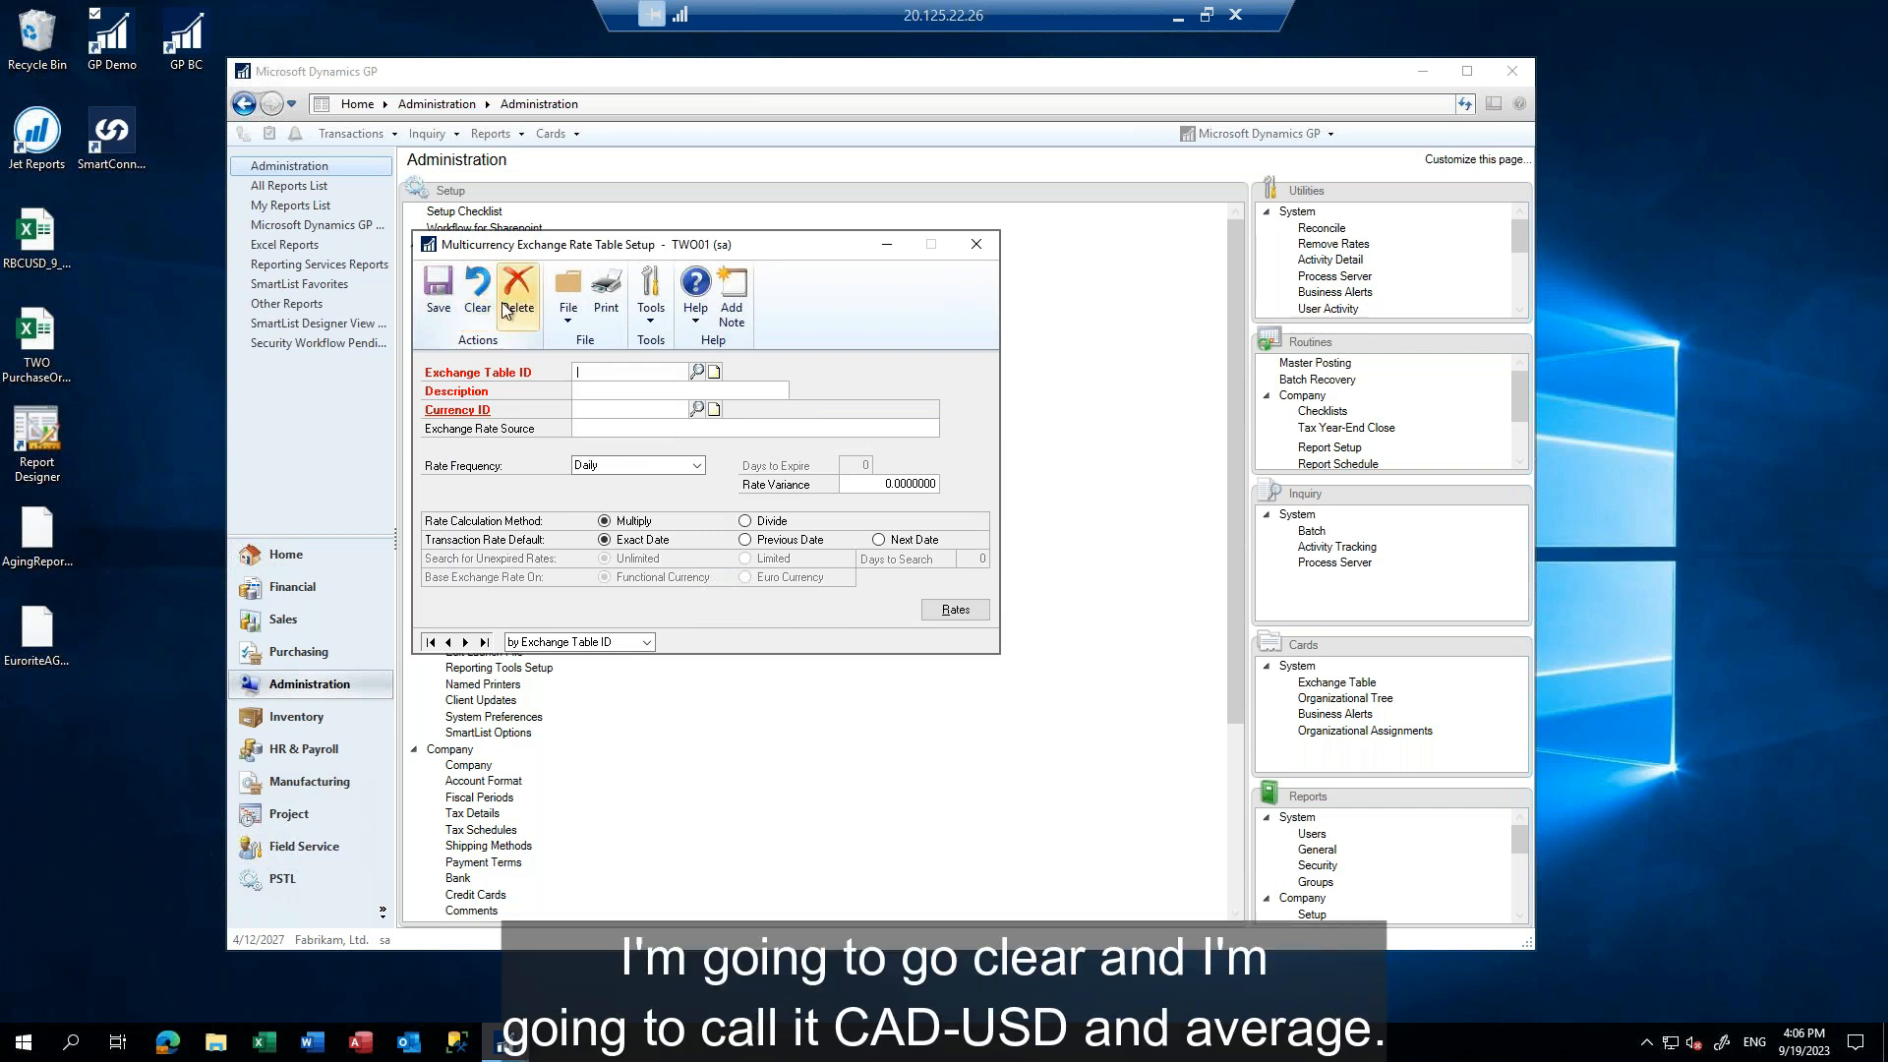
Define exchange table CAD-USDAVG with the description "CAd to USD Average" and assign currency CAD to it
type("CADS")
type("USD")
type("AVG")
type("CAd to U")
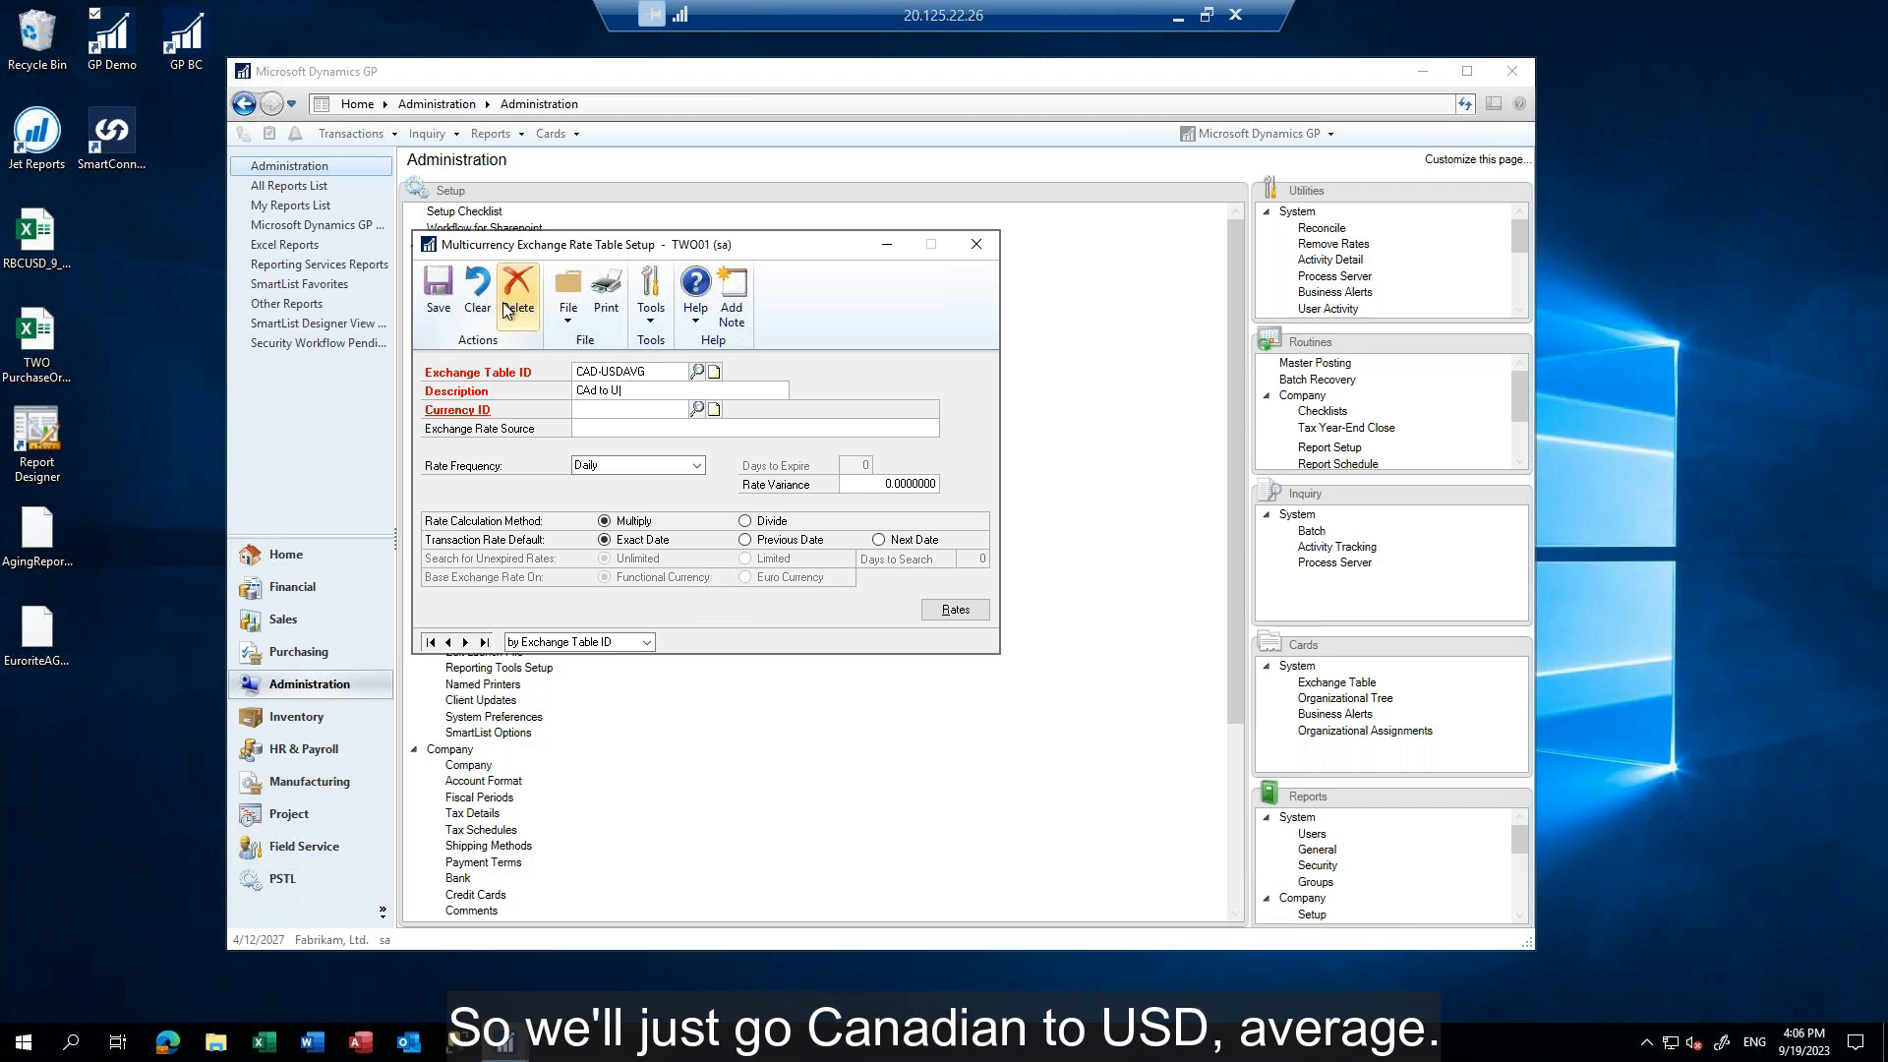
type("SD Average")
key("Tab")
left_click(697, 409)
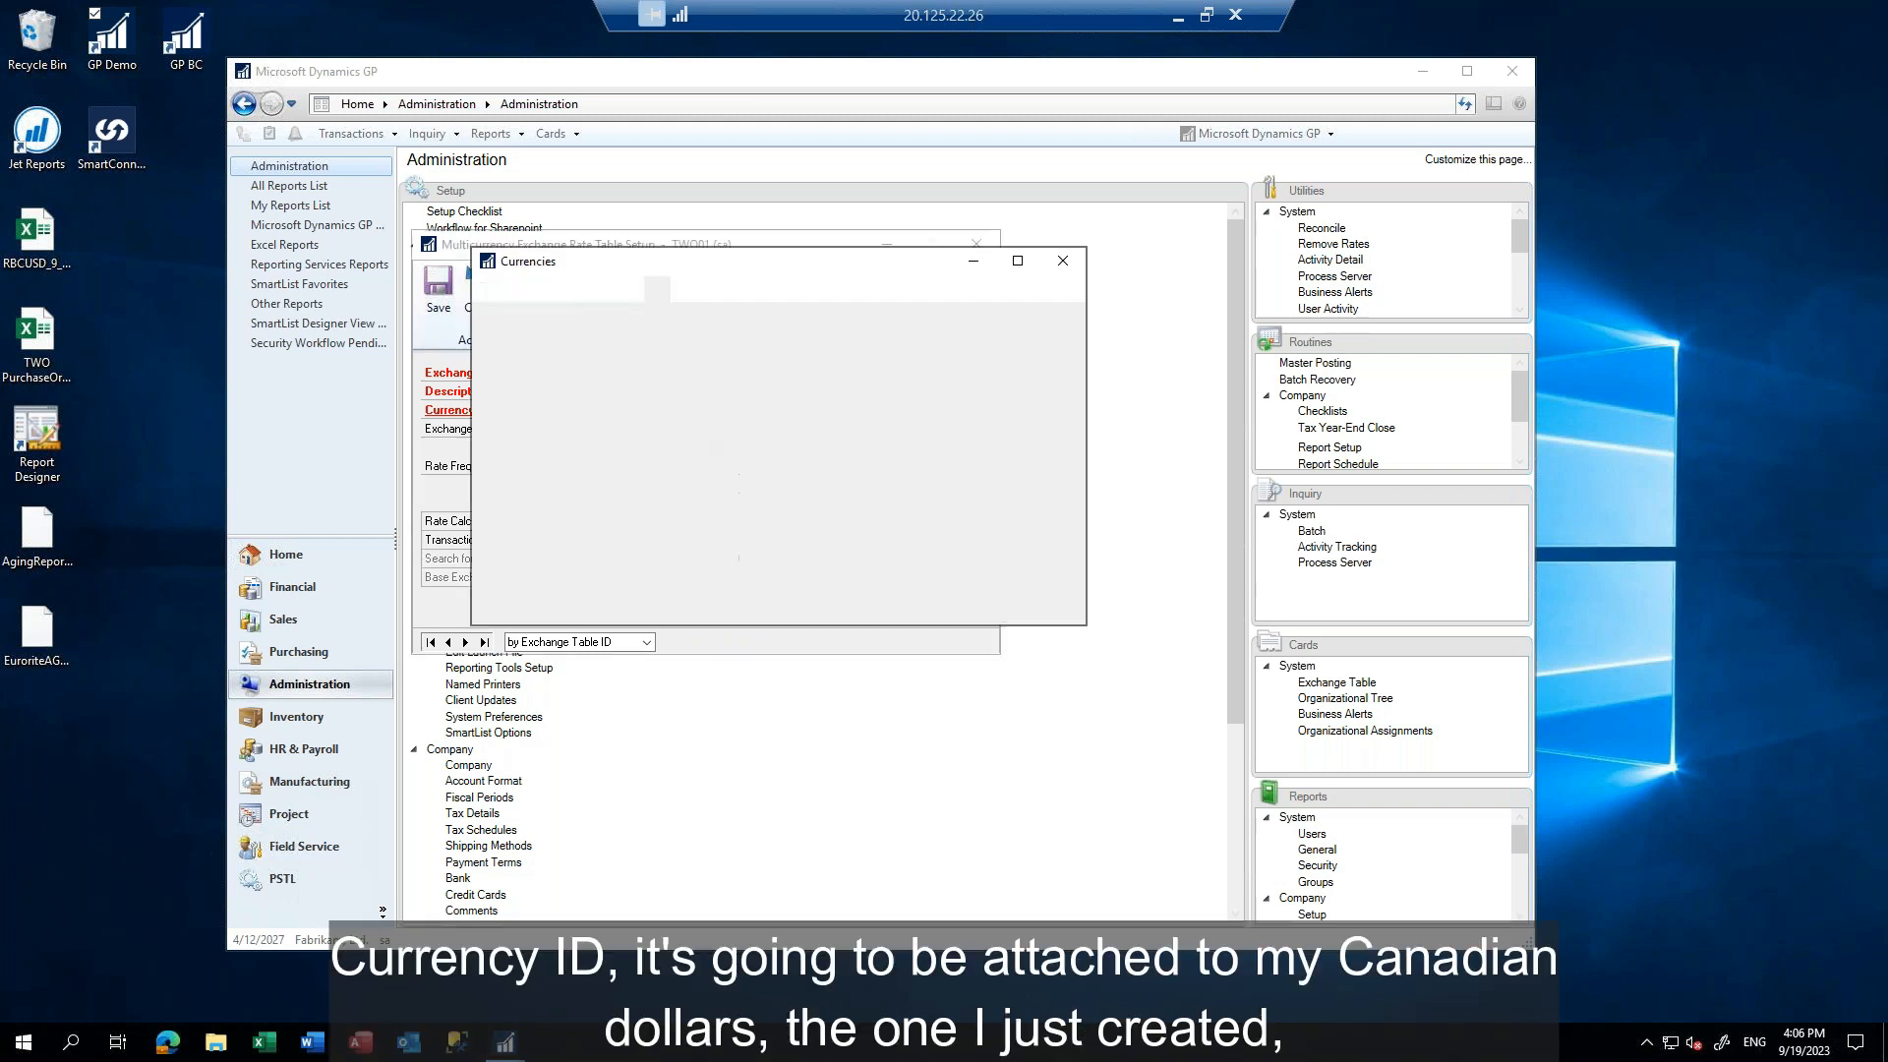
double_click(511, 458)
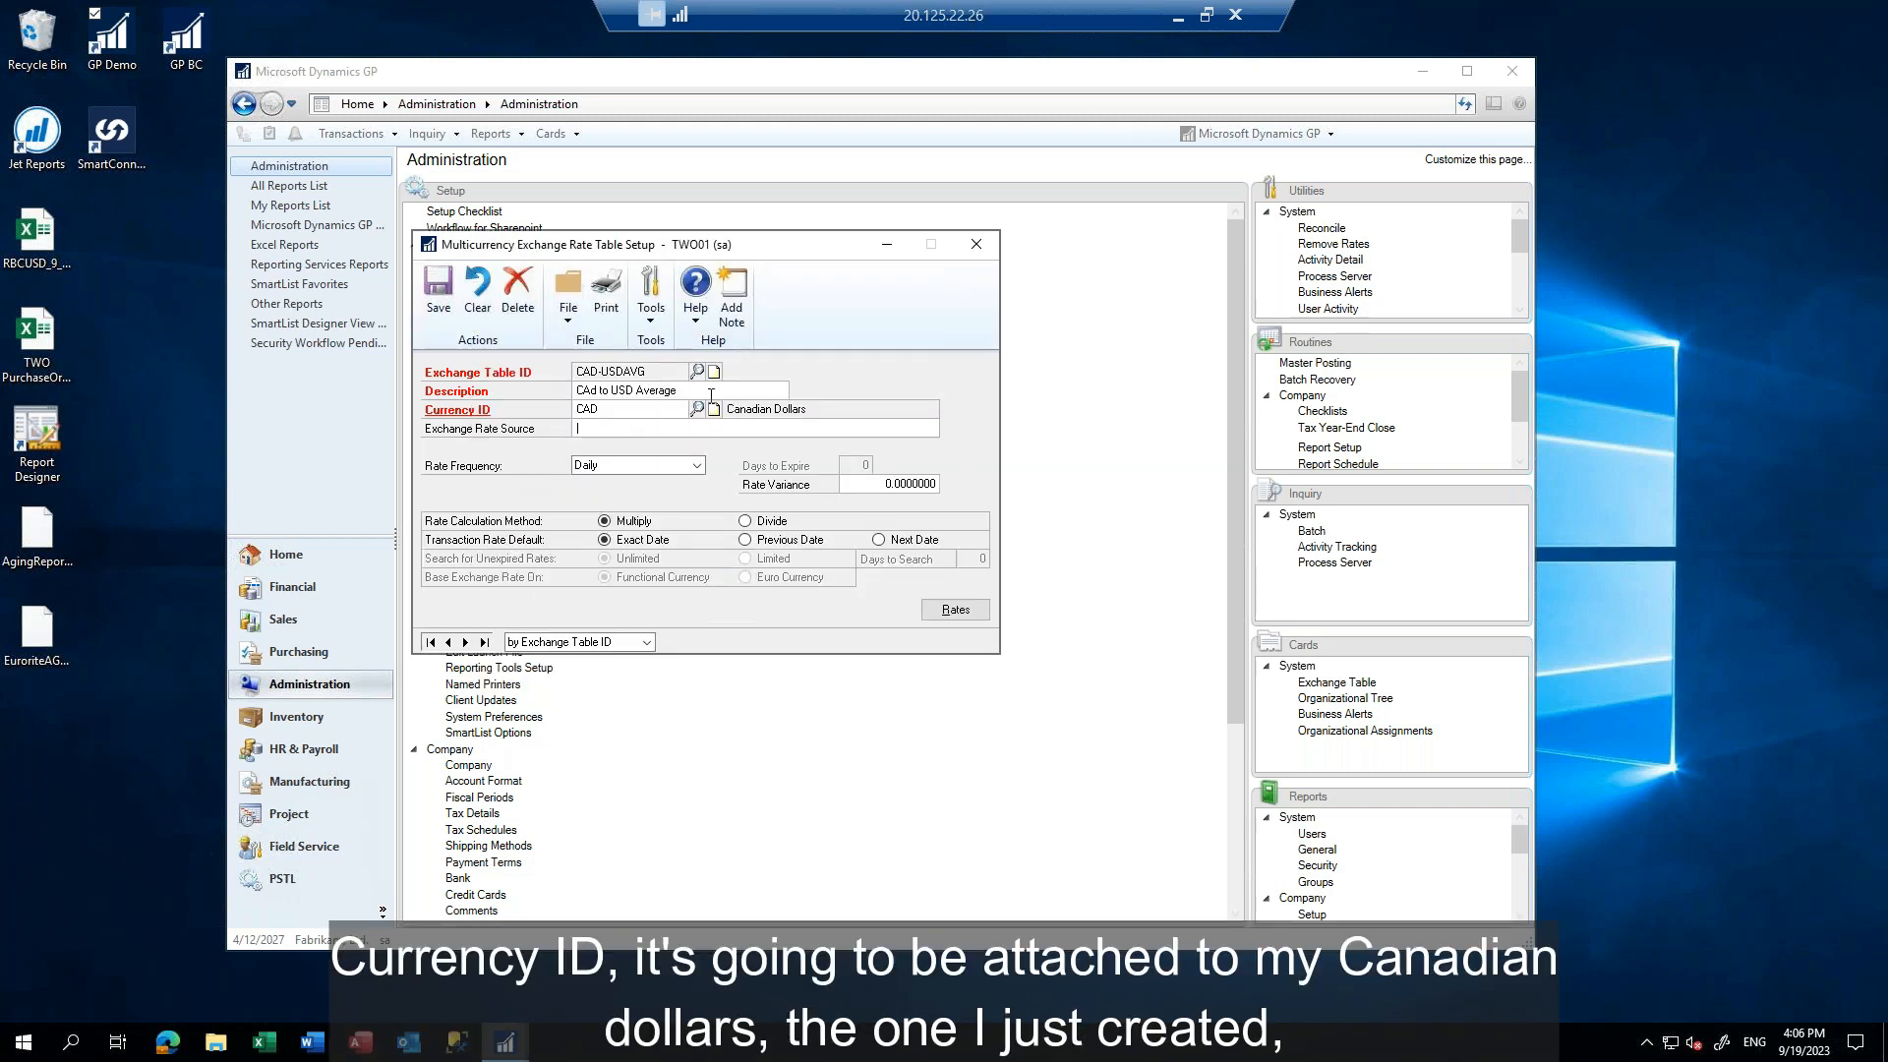
Set the exchange table's rate frequency to None
left_click(655, 464)
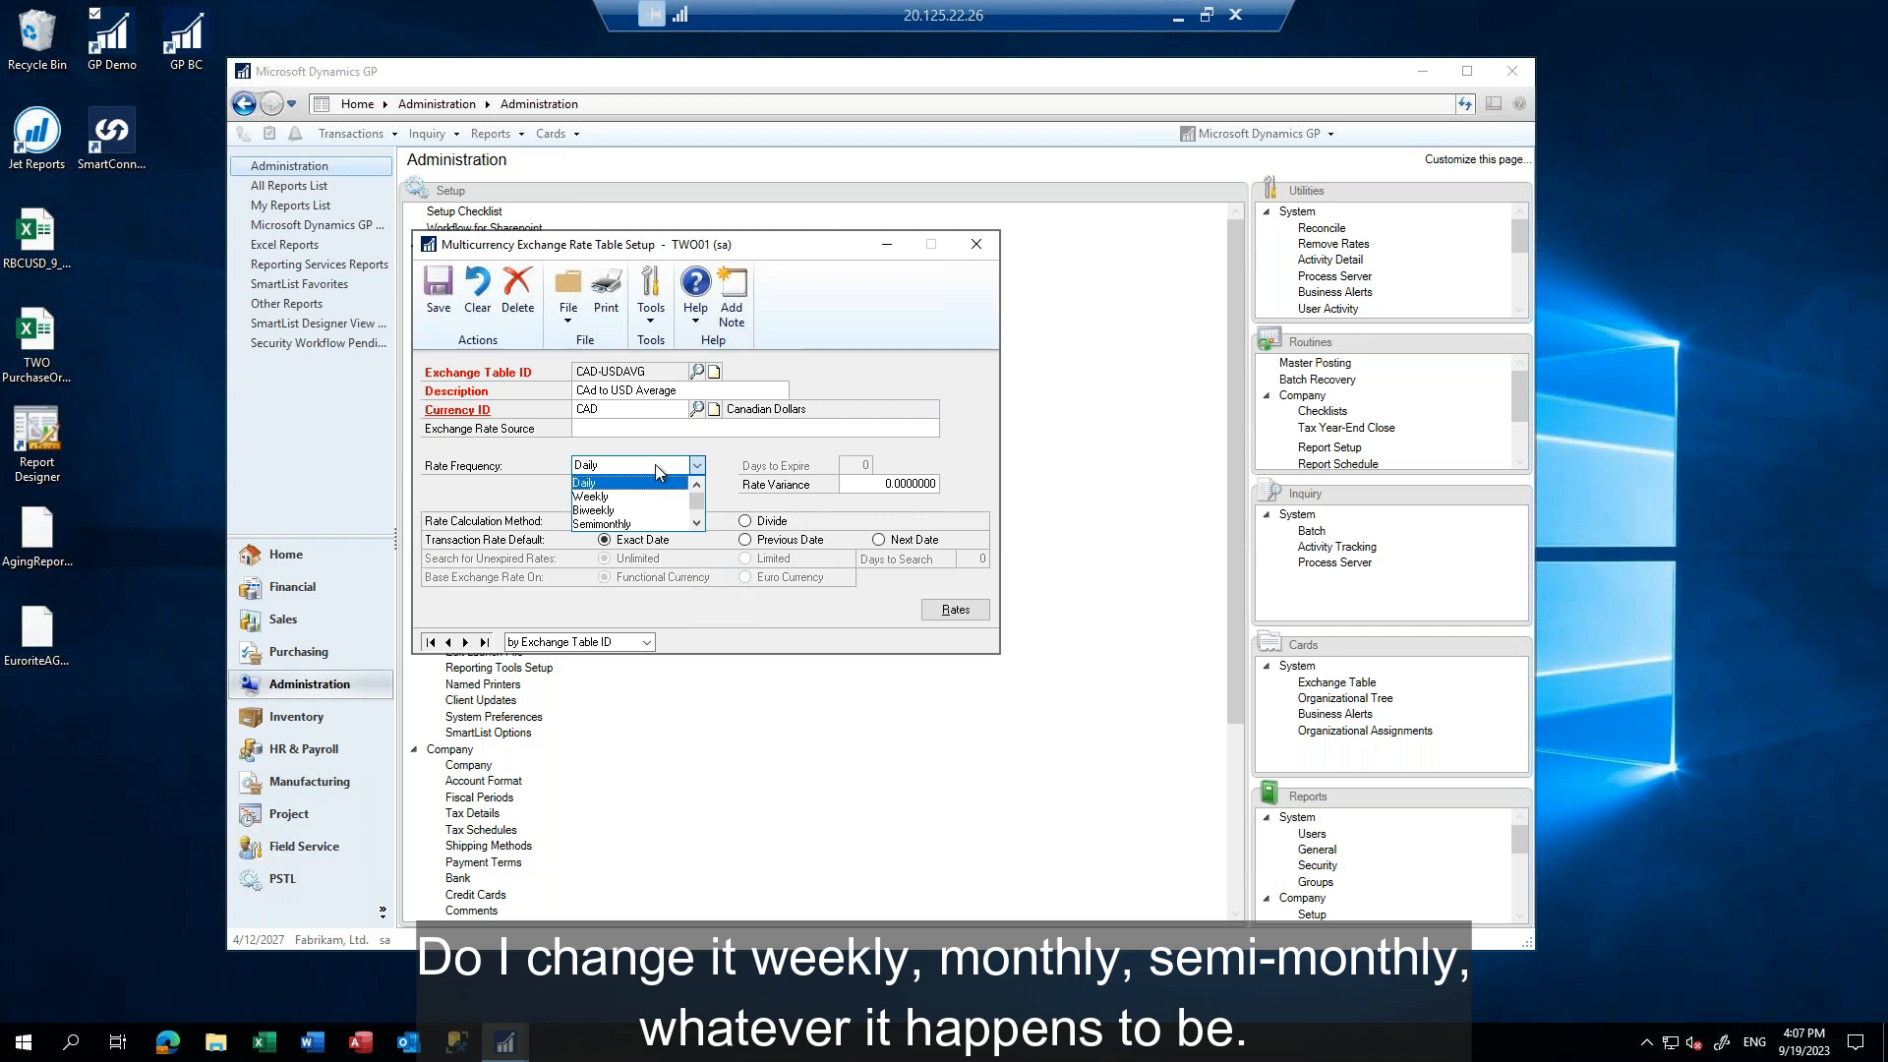
left_click_drag(699, 504, 699, 531)
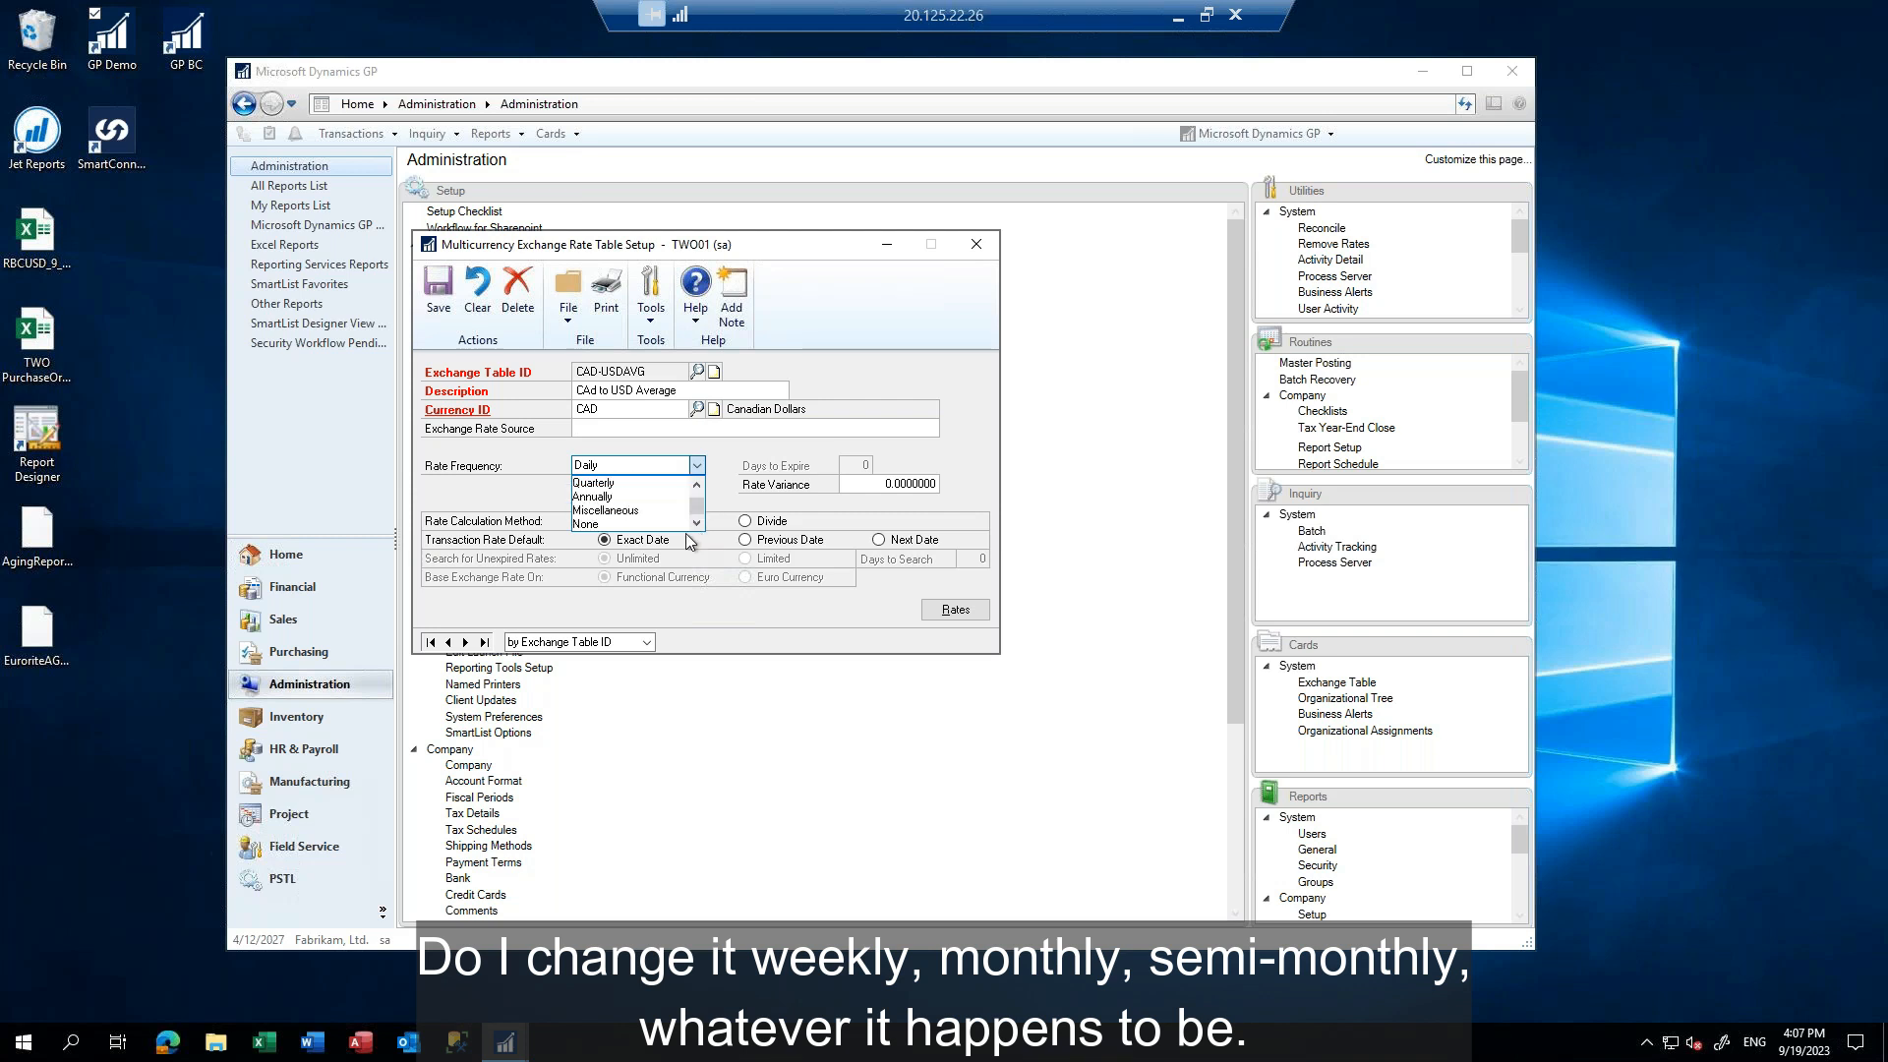
left_click(587, 526)
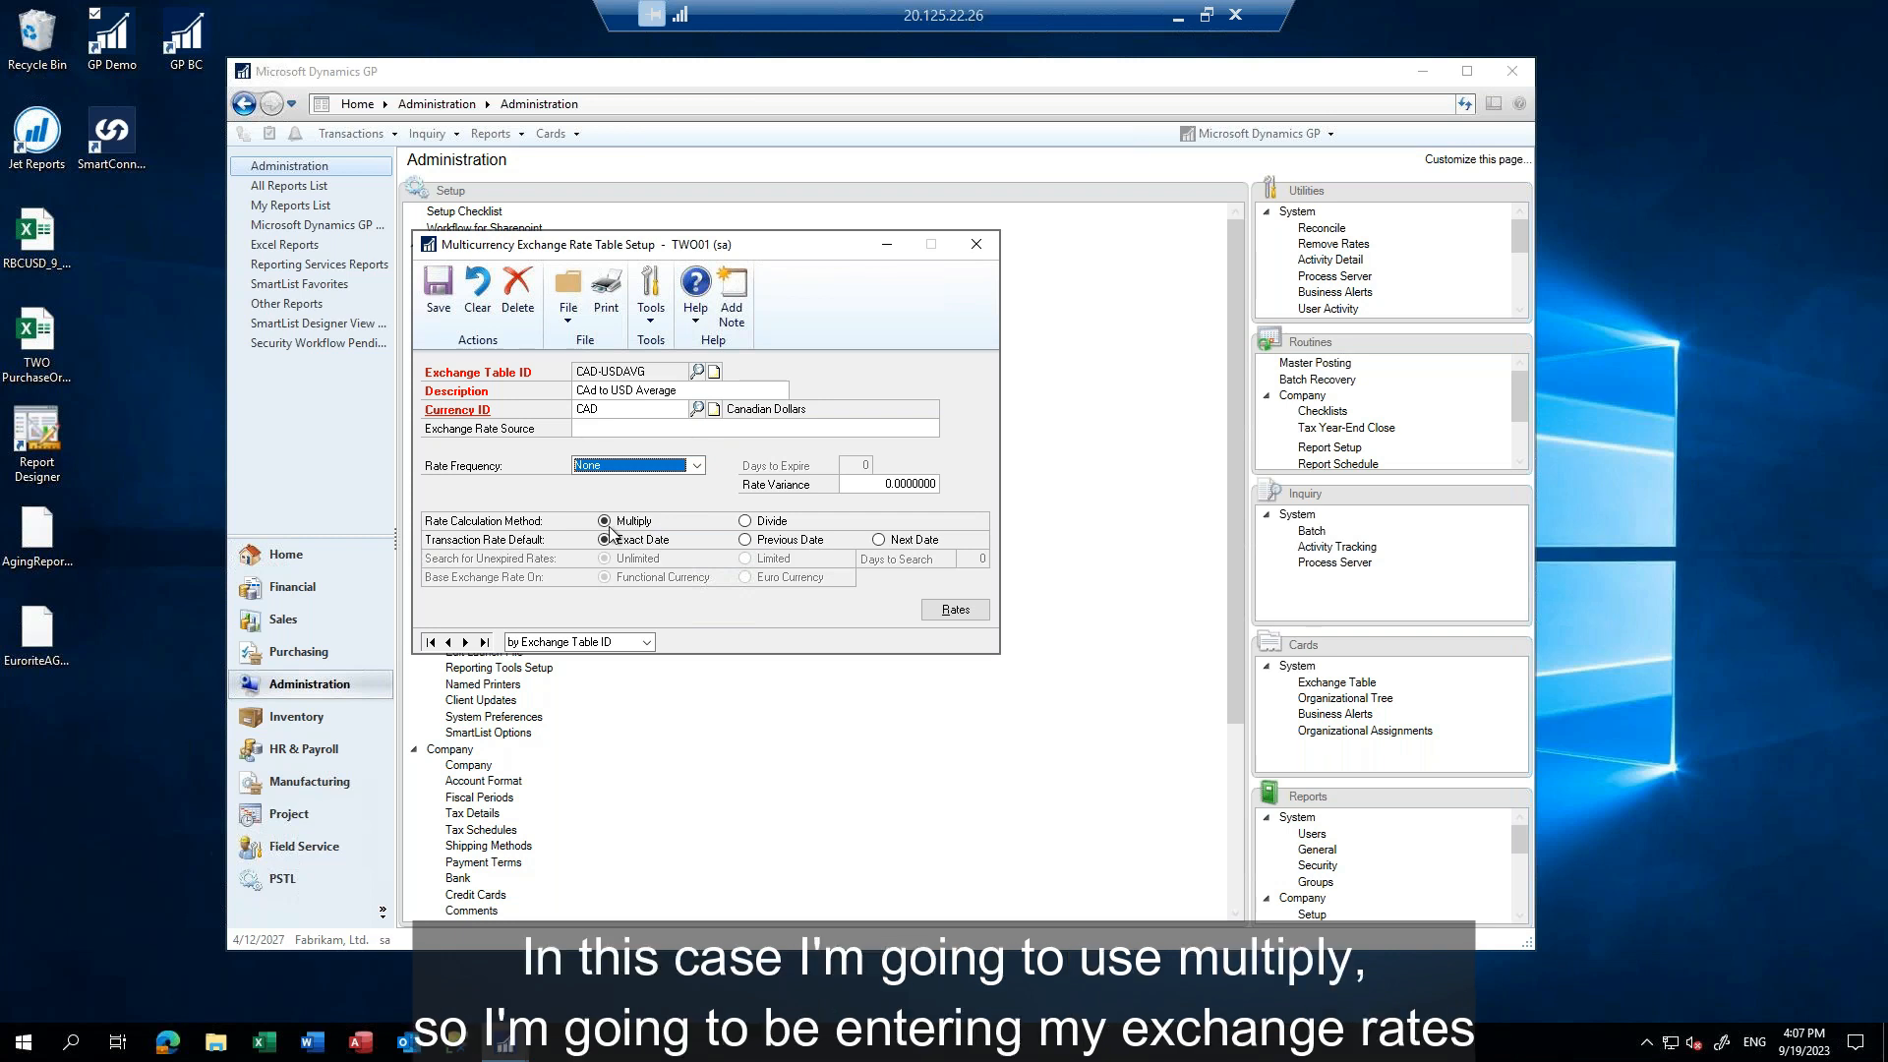
Correct the capitalization in the exchange table's description so that it reads "CAD to USD Average"
left_click(593, 392)
left_click(595, 394)
key("BackSpace")
type("D")
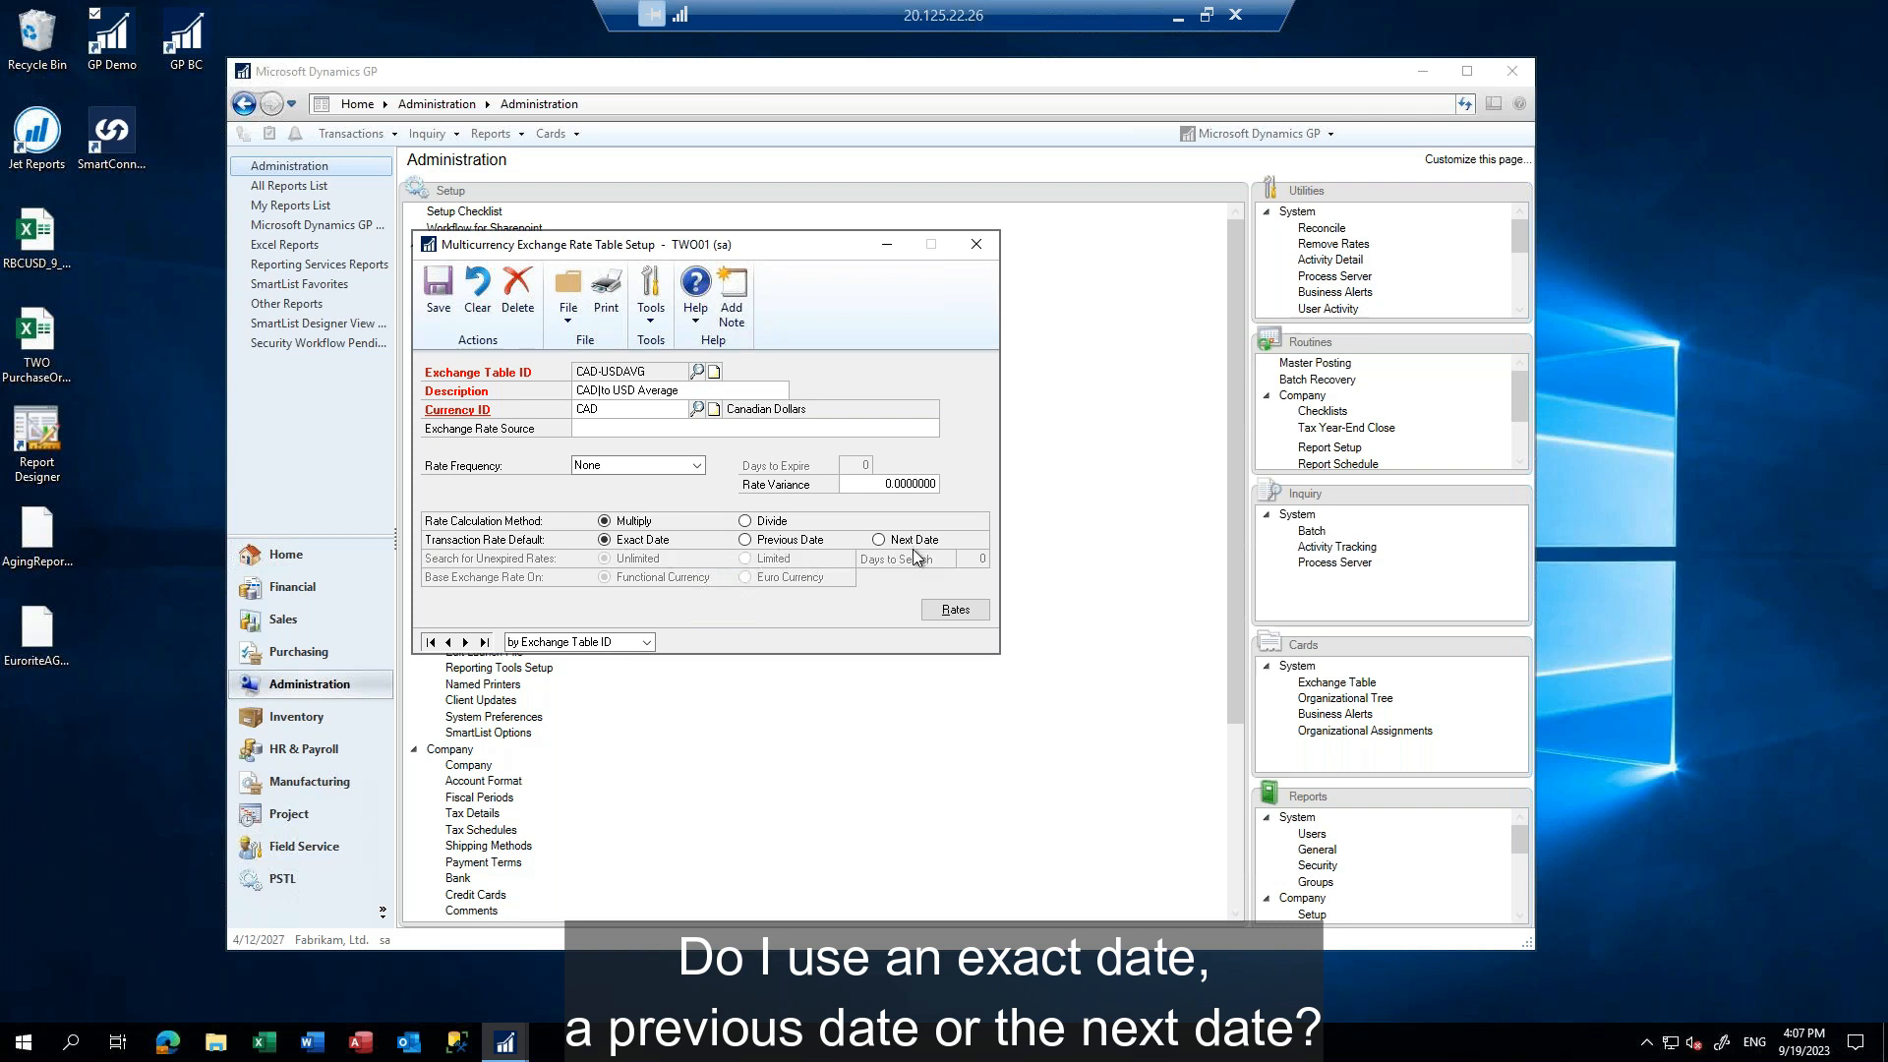
Set the transaction rate default to Previous Date, then save the exchange table while opening its rates
left_click(770, 543)
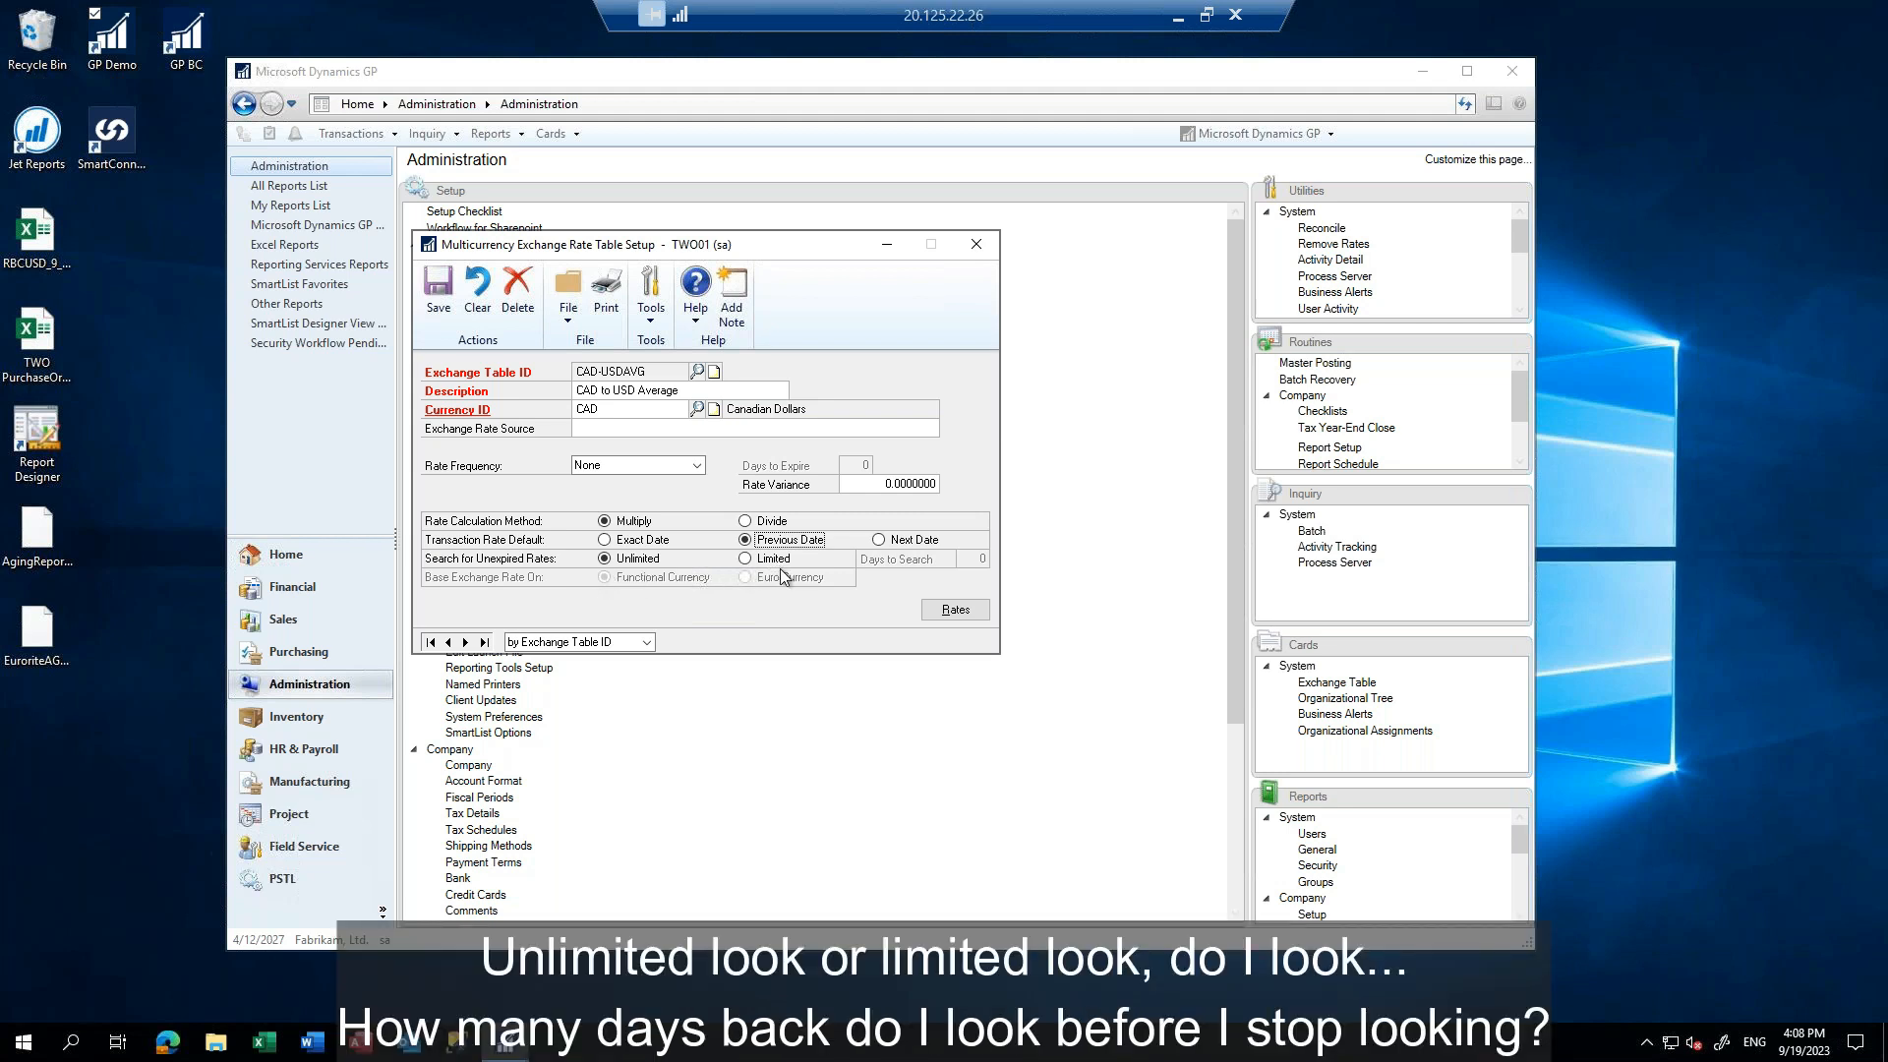
left_click(962, 612)
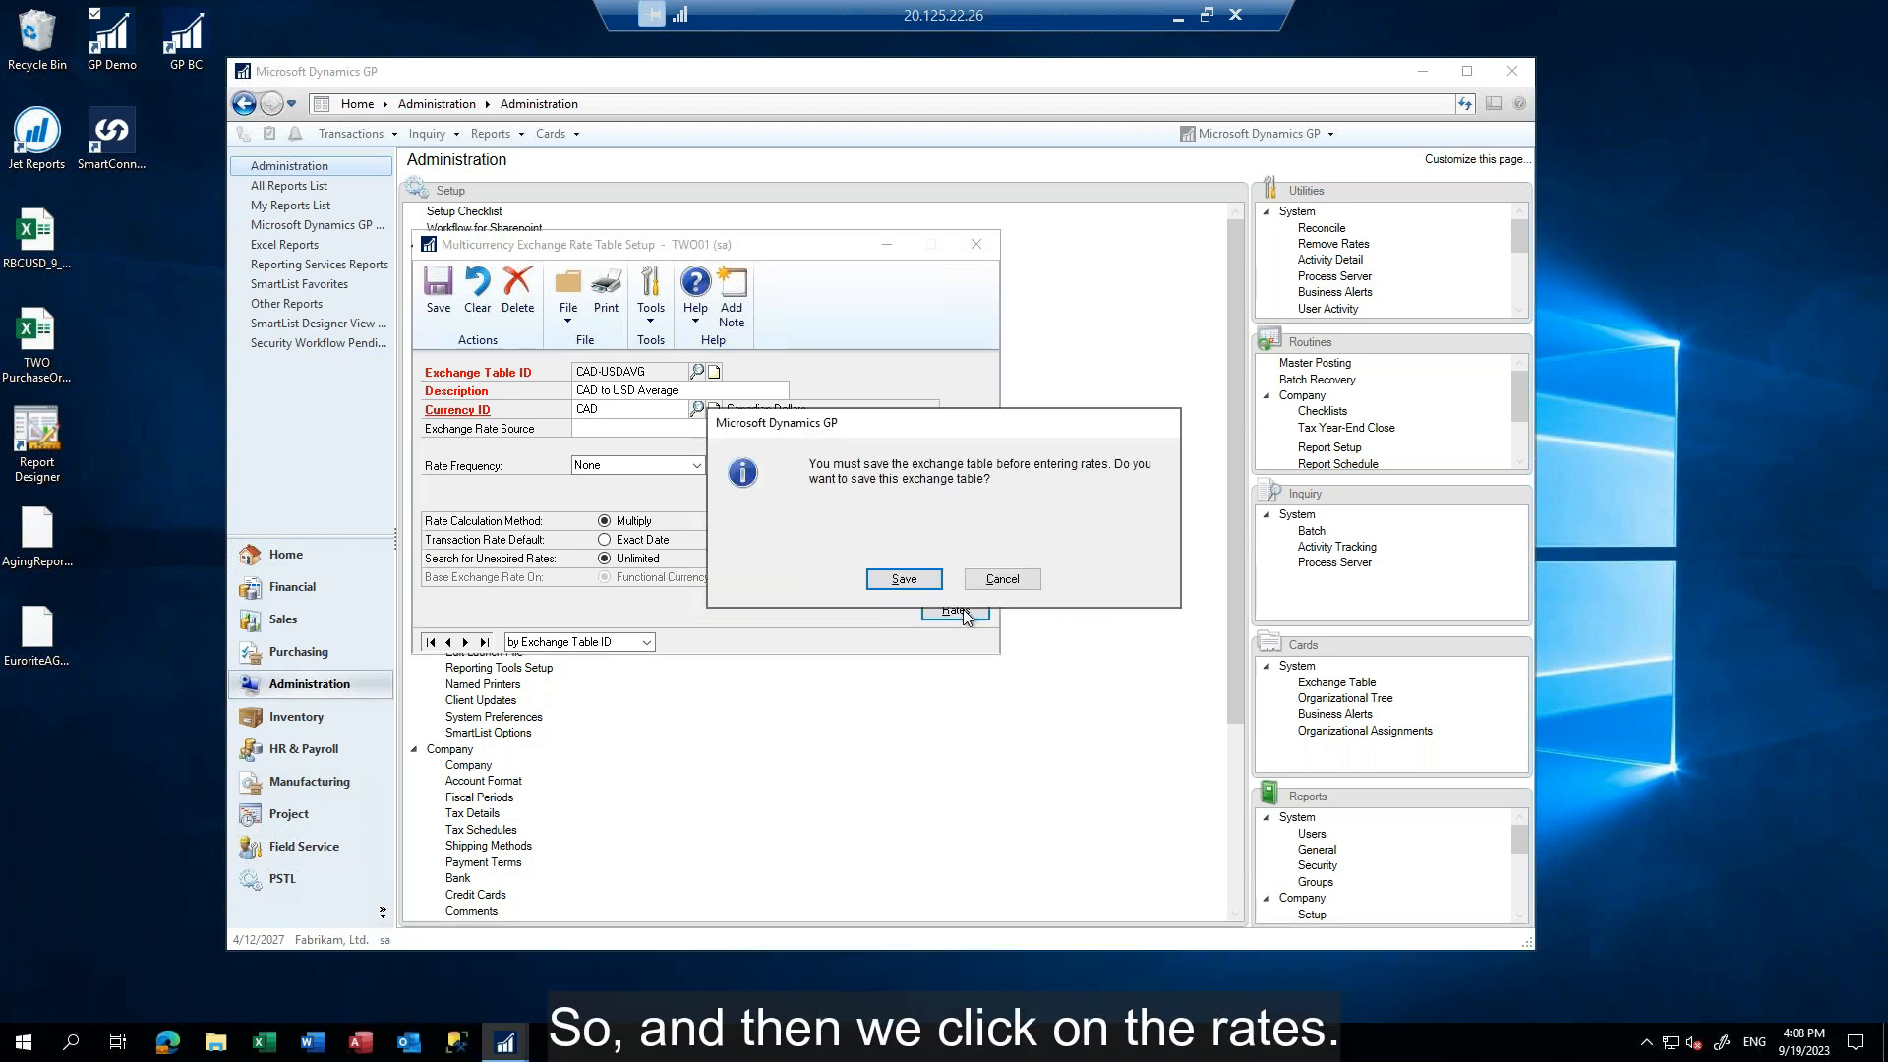
left_click(902, 585)
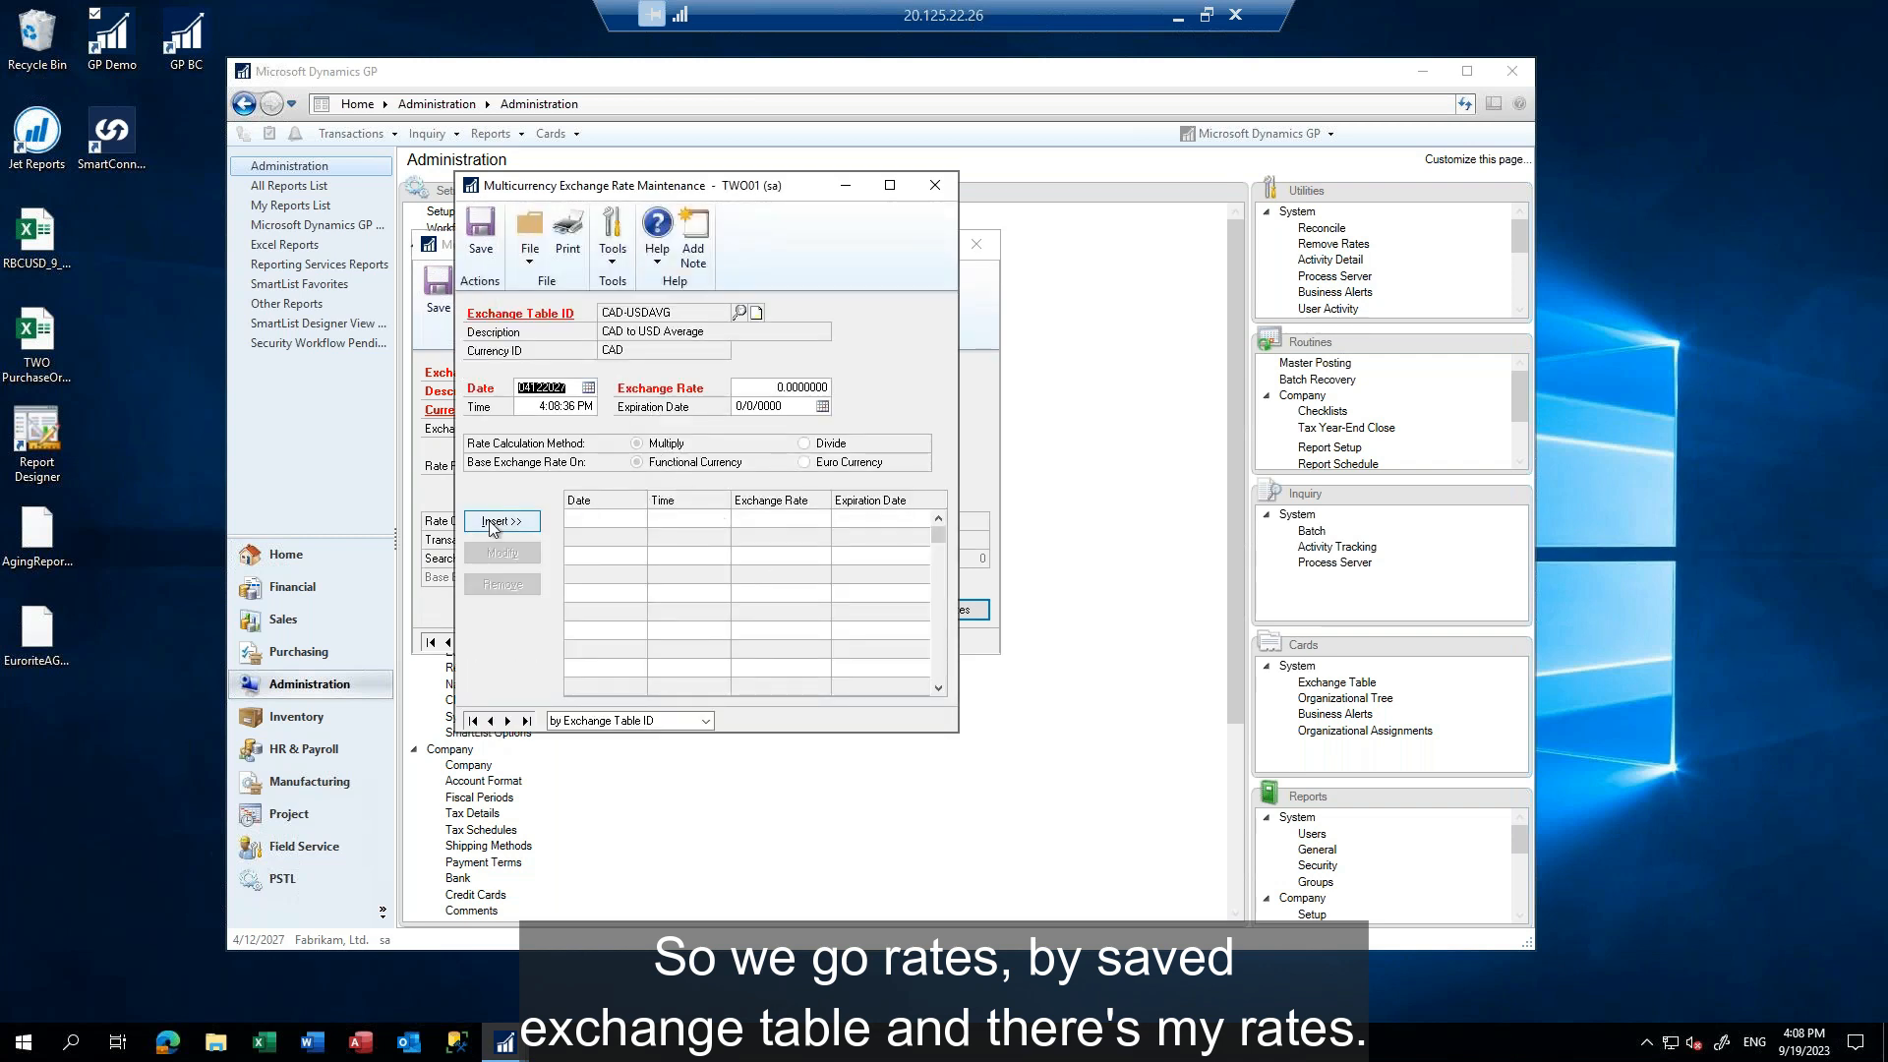
Insert an exchange rate of 0.74 dated 1/1/2027 at 12:00:00 AM
type("010")
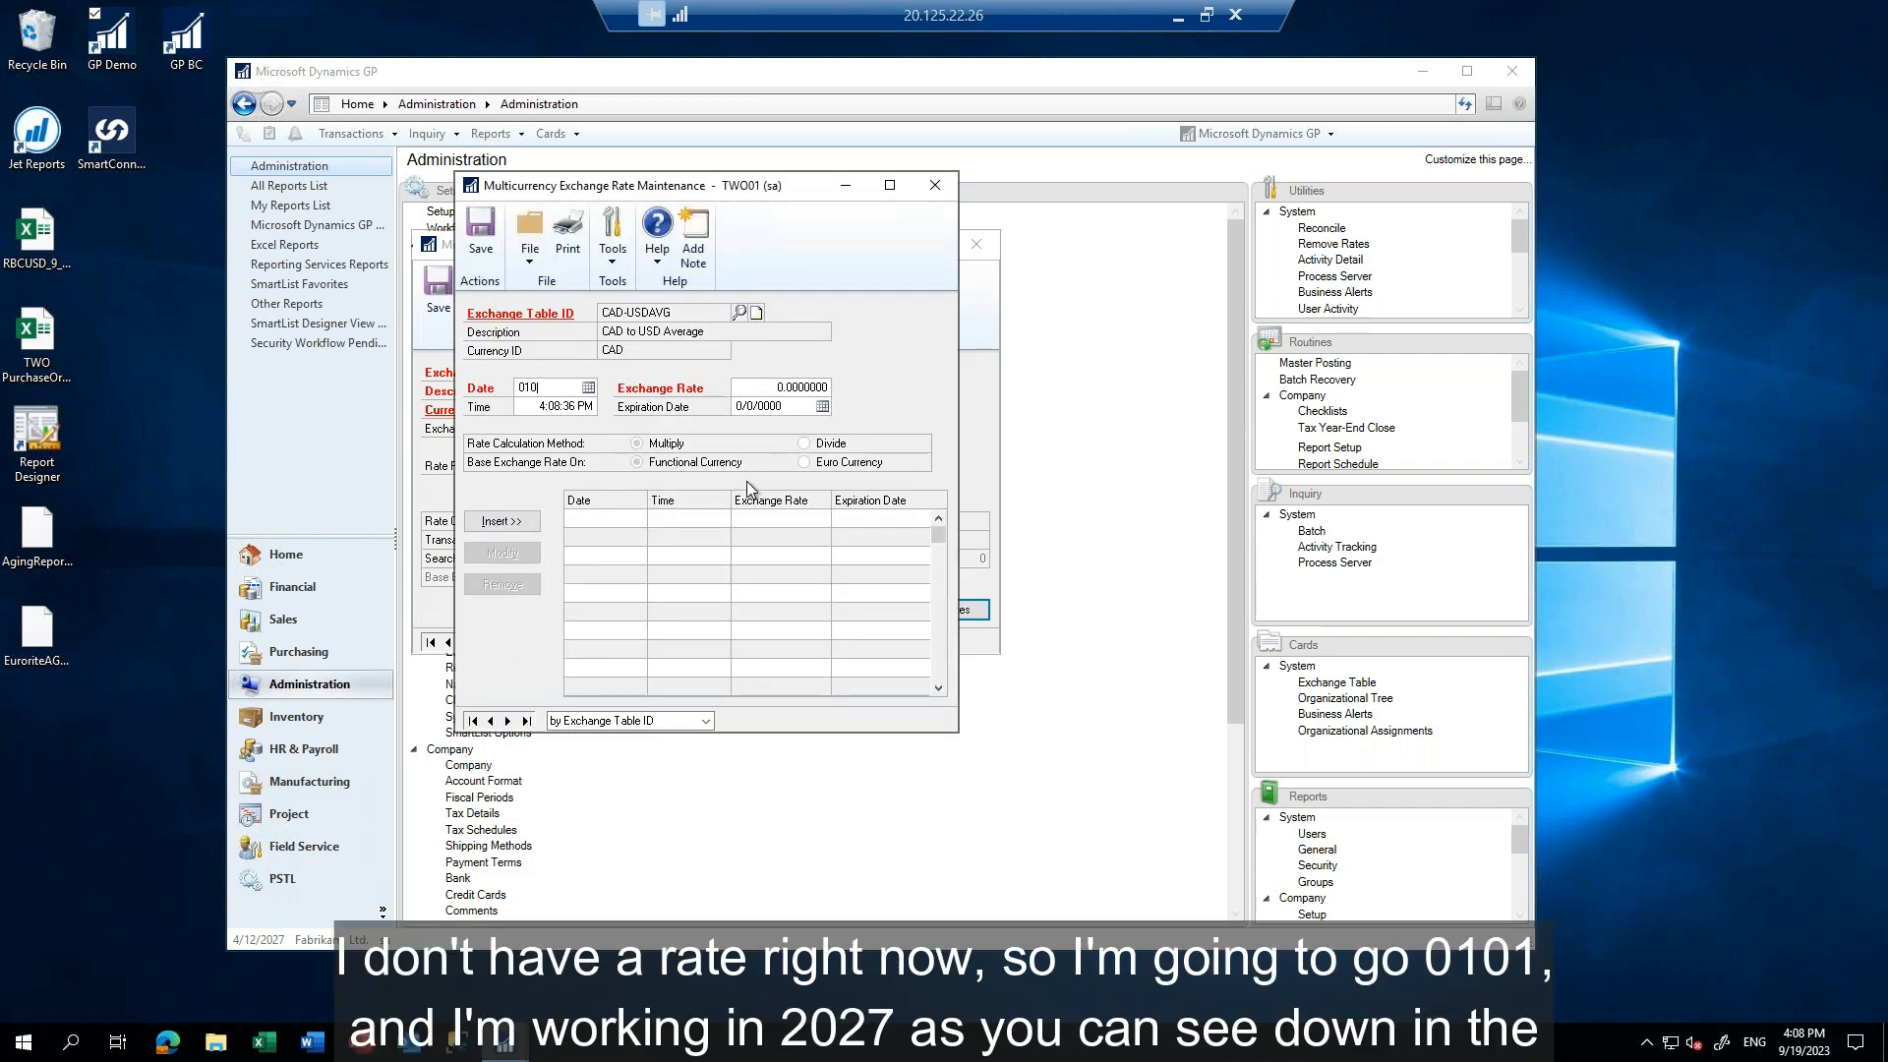
type("127")
key("Tab")
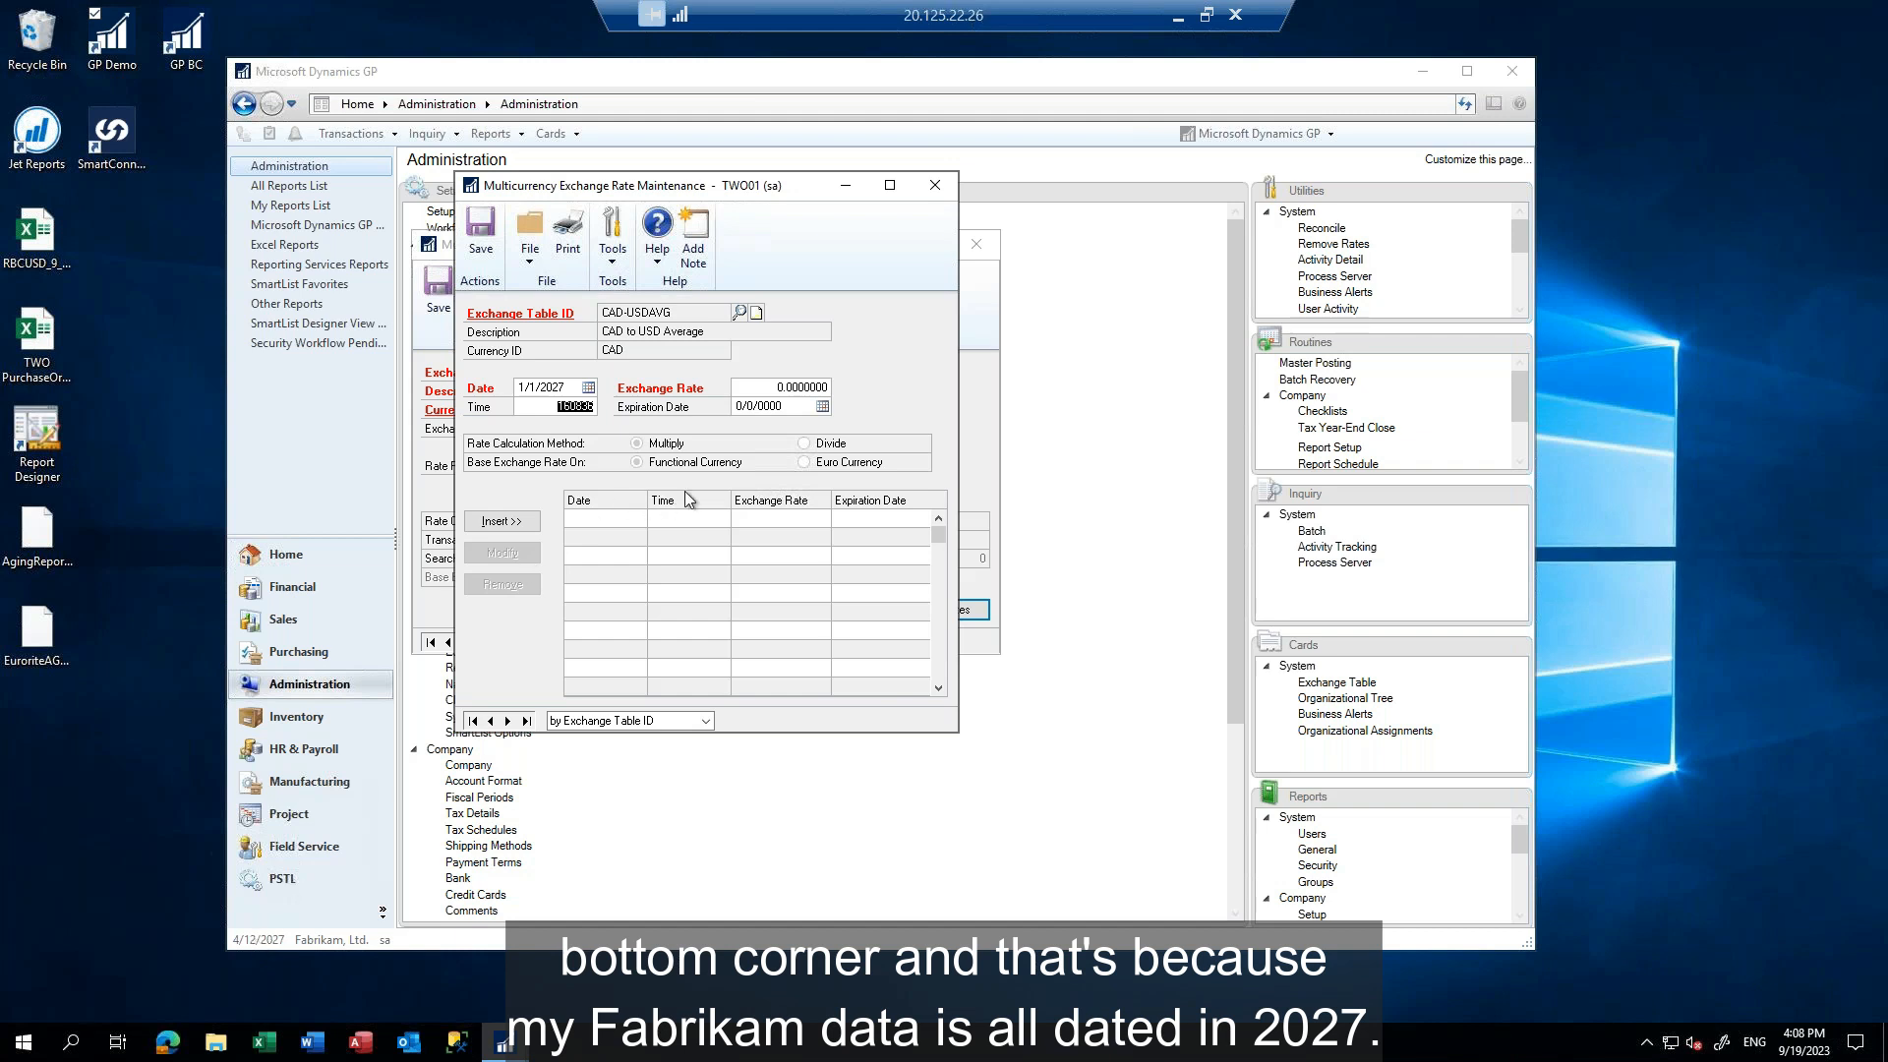
type("0")
key("Tab")
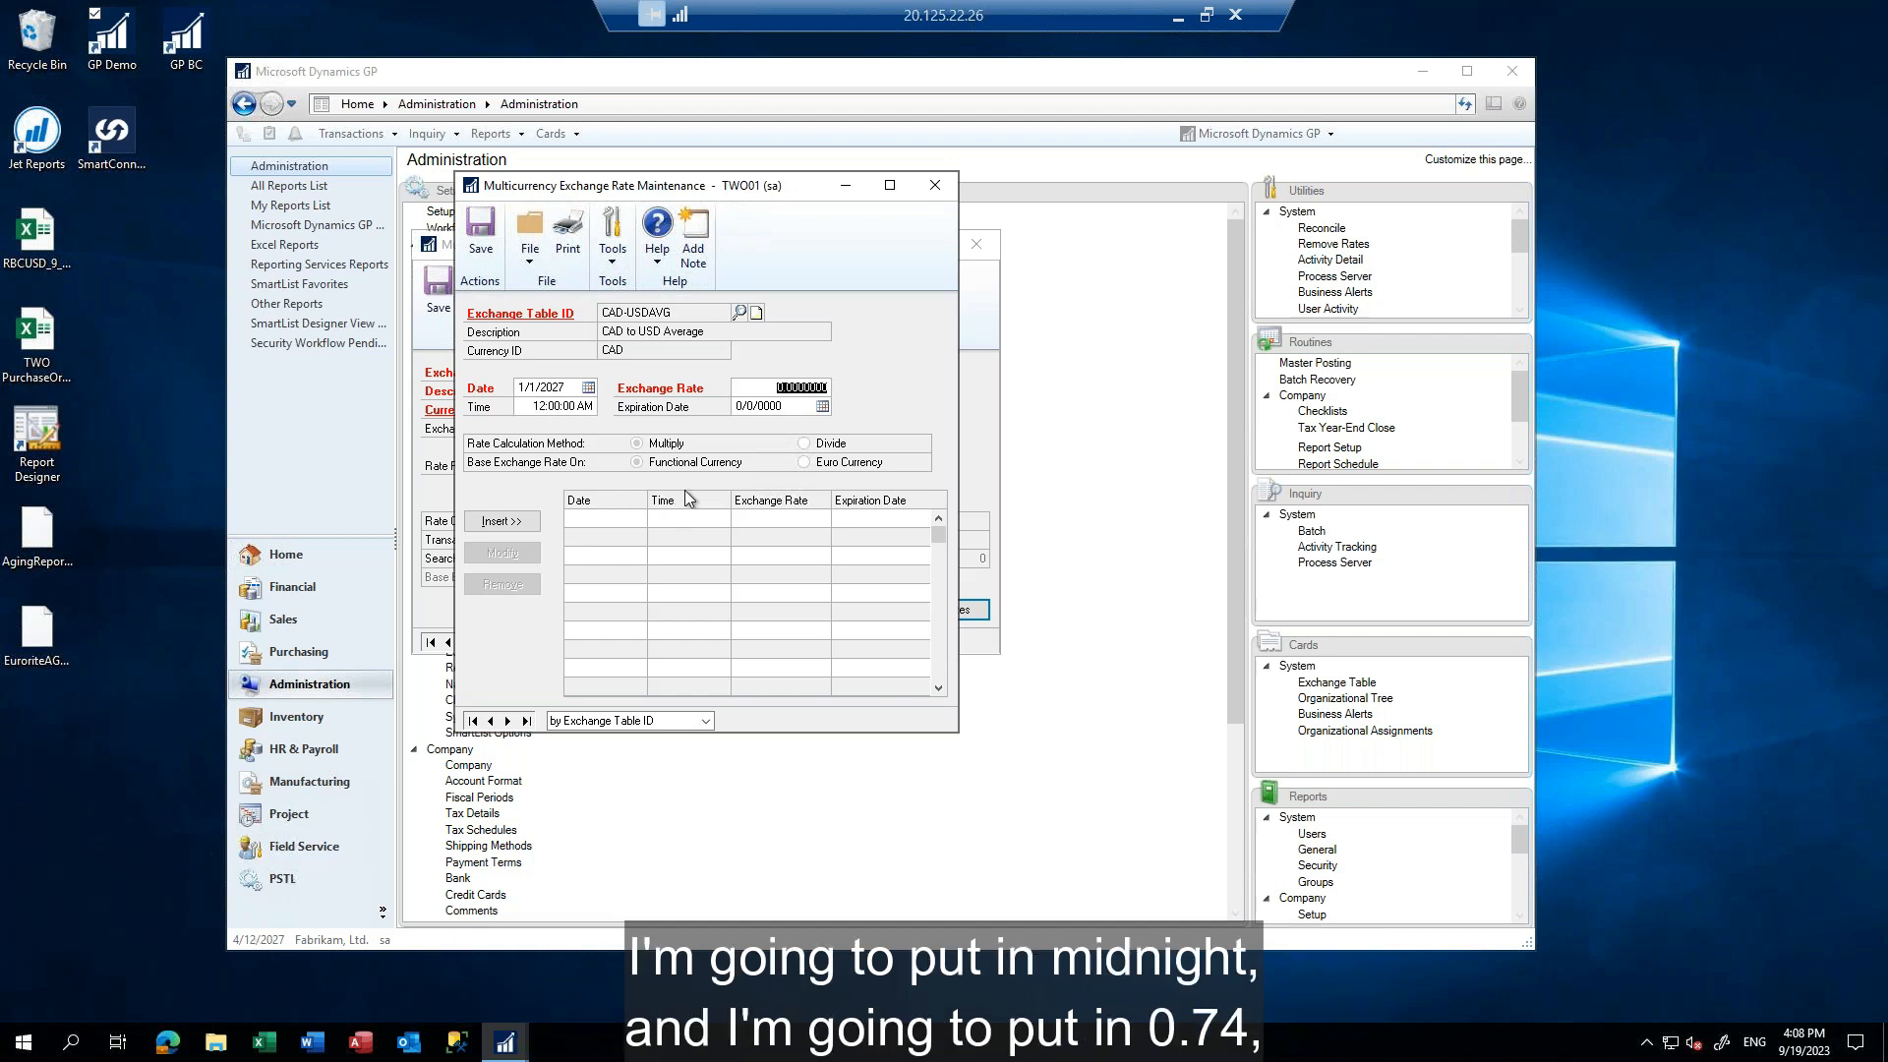
type("0.74")
key("Tab")
key("Return")
Insert an exchange rate of 0.75 dated 2/1/2027, keeping the default time
type("02")
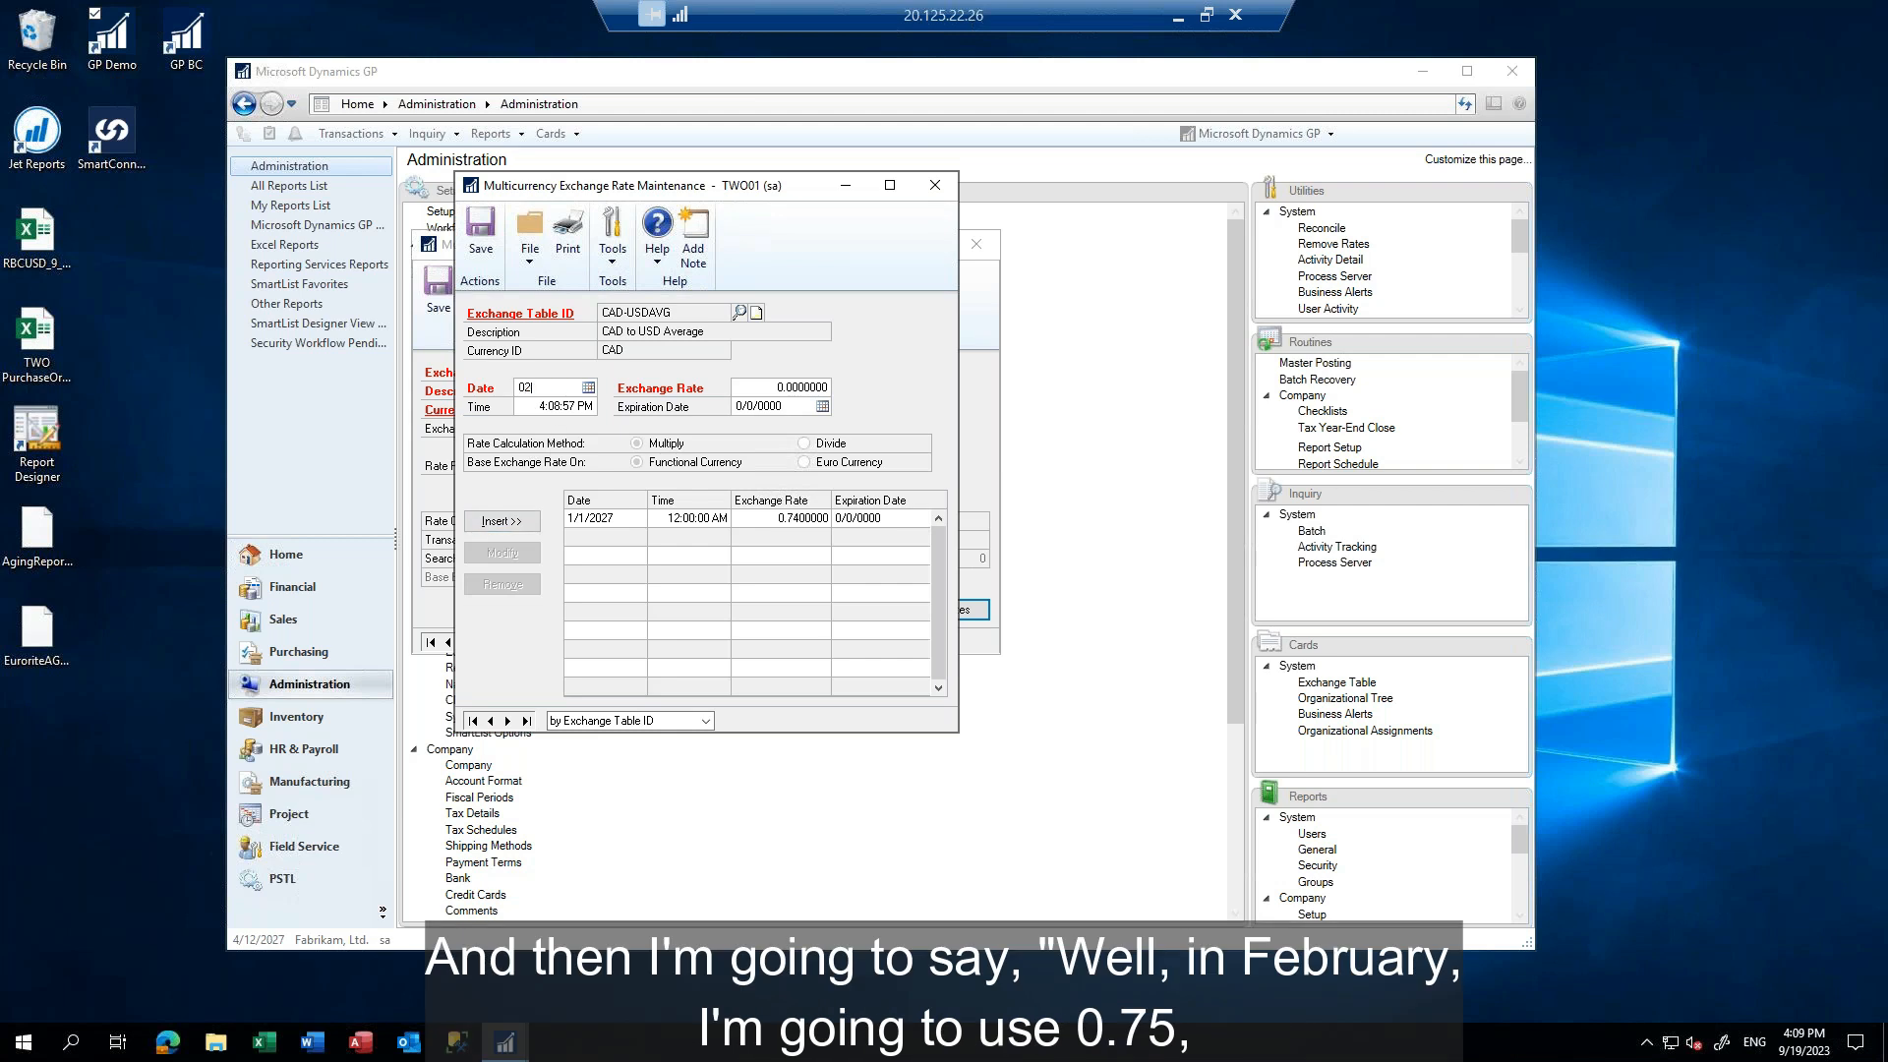
type("01")
key("Tab")
key("Tab")
type(".75")
left_click(508, 528)
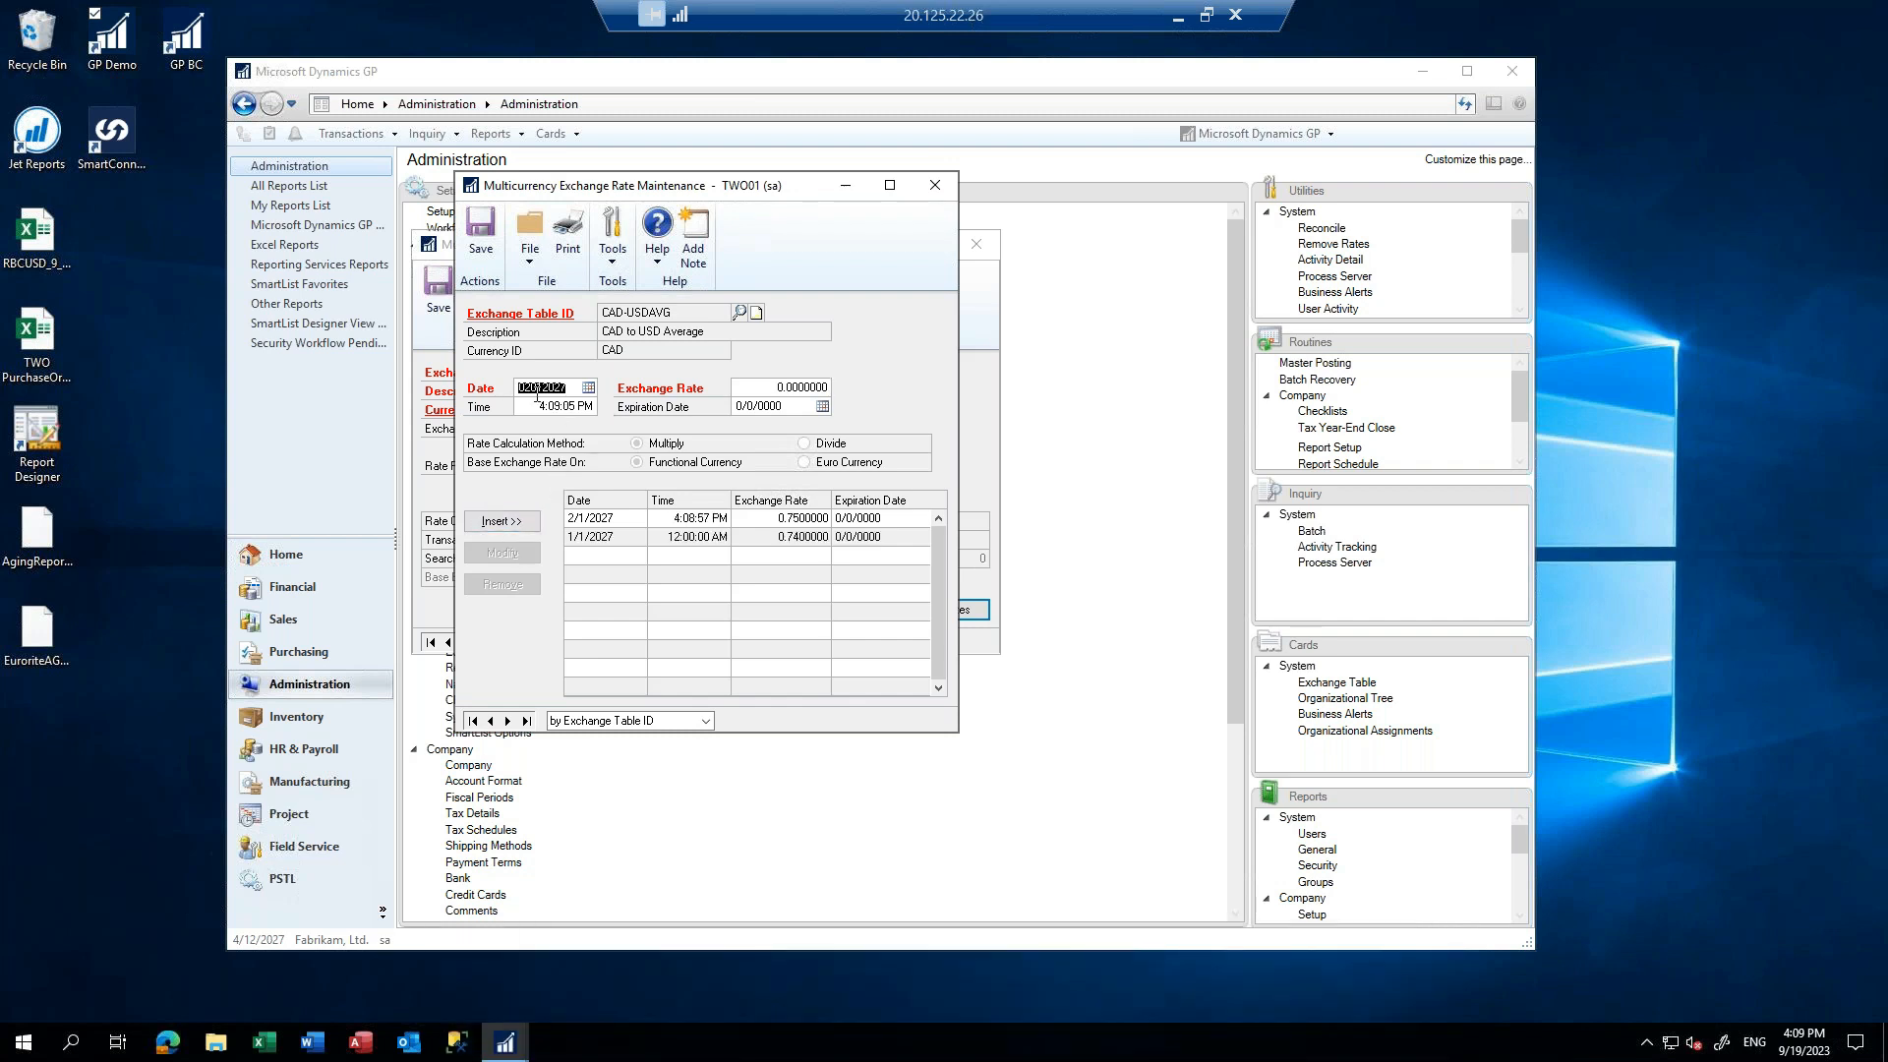
Insert an exchange rate of 0.72 dated 3/1/2027, keeping the default time
type("03")
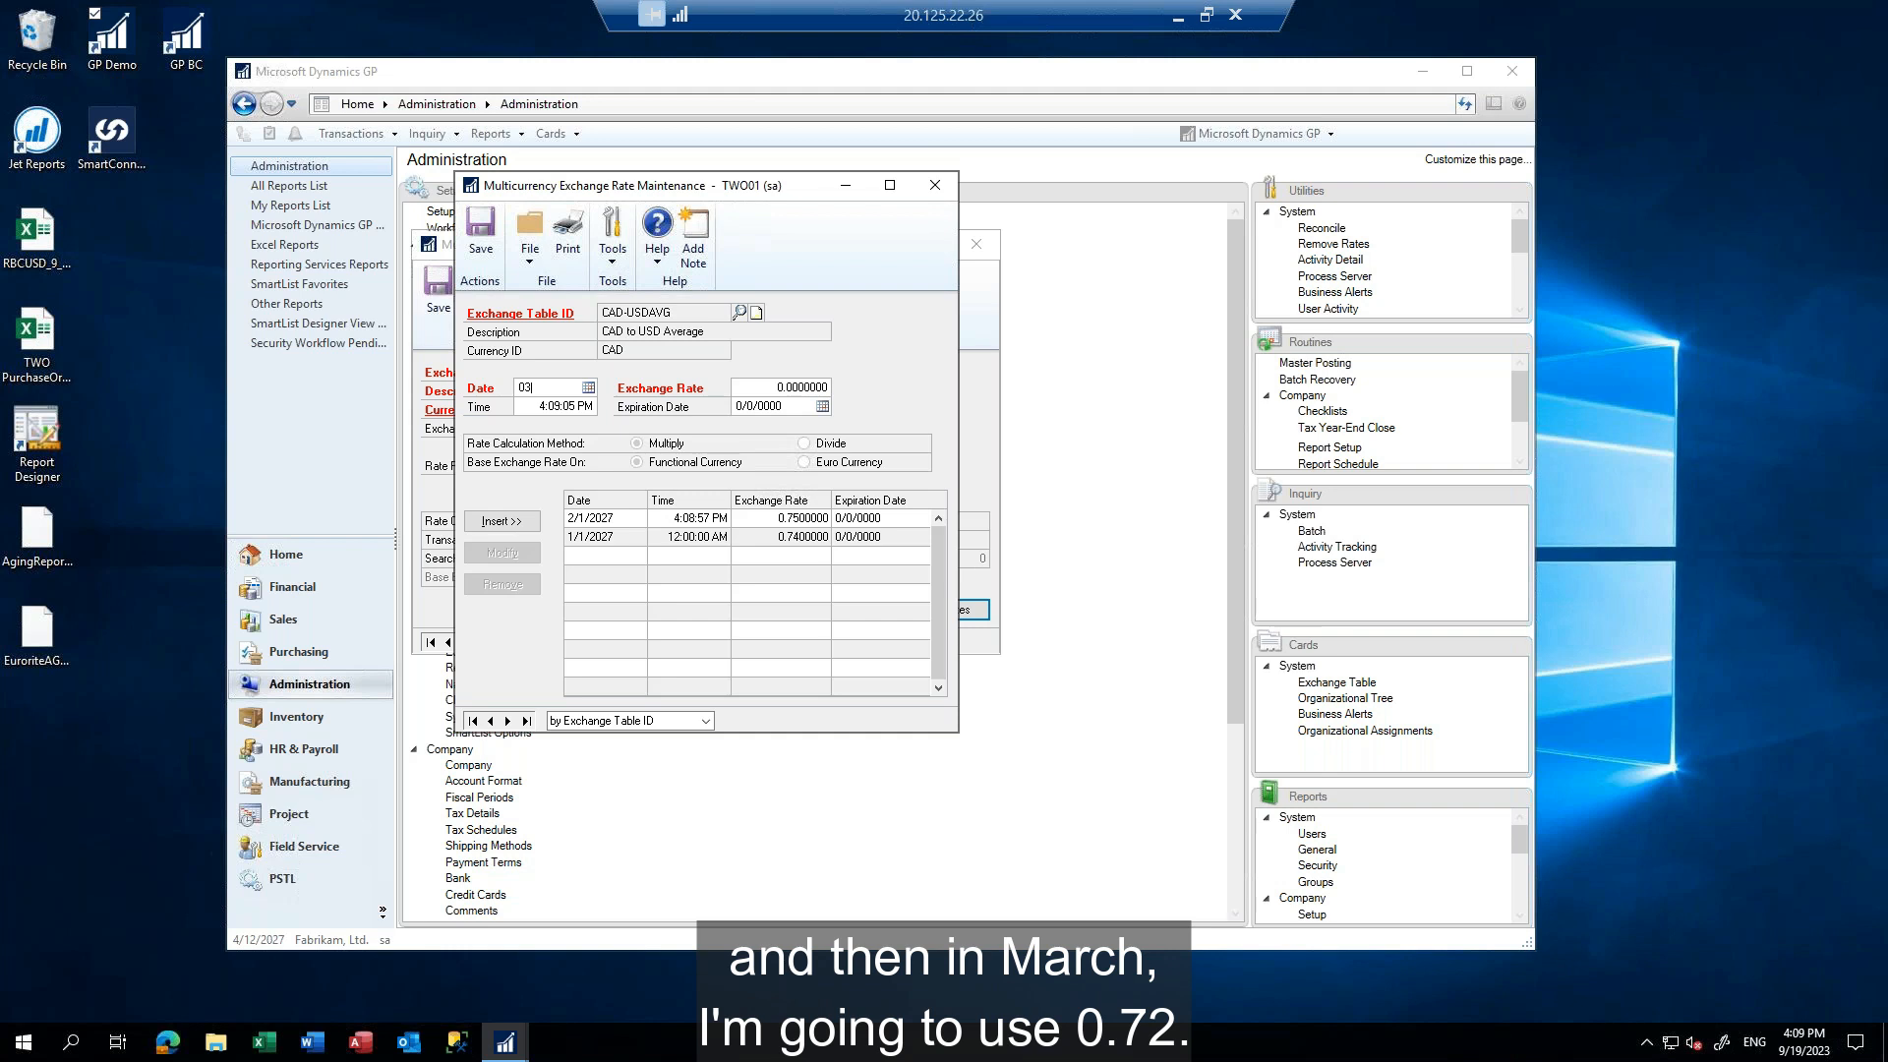
type("012027")
key("Tab")
key("Tab")
type("0.72")
left_click(496, 523)
Insert an exchange rate of 0.73 dated 4/1/2027, keeping the default time
type("04")
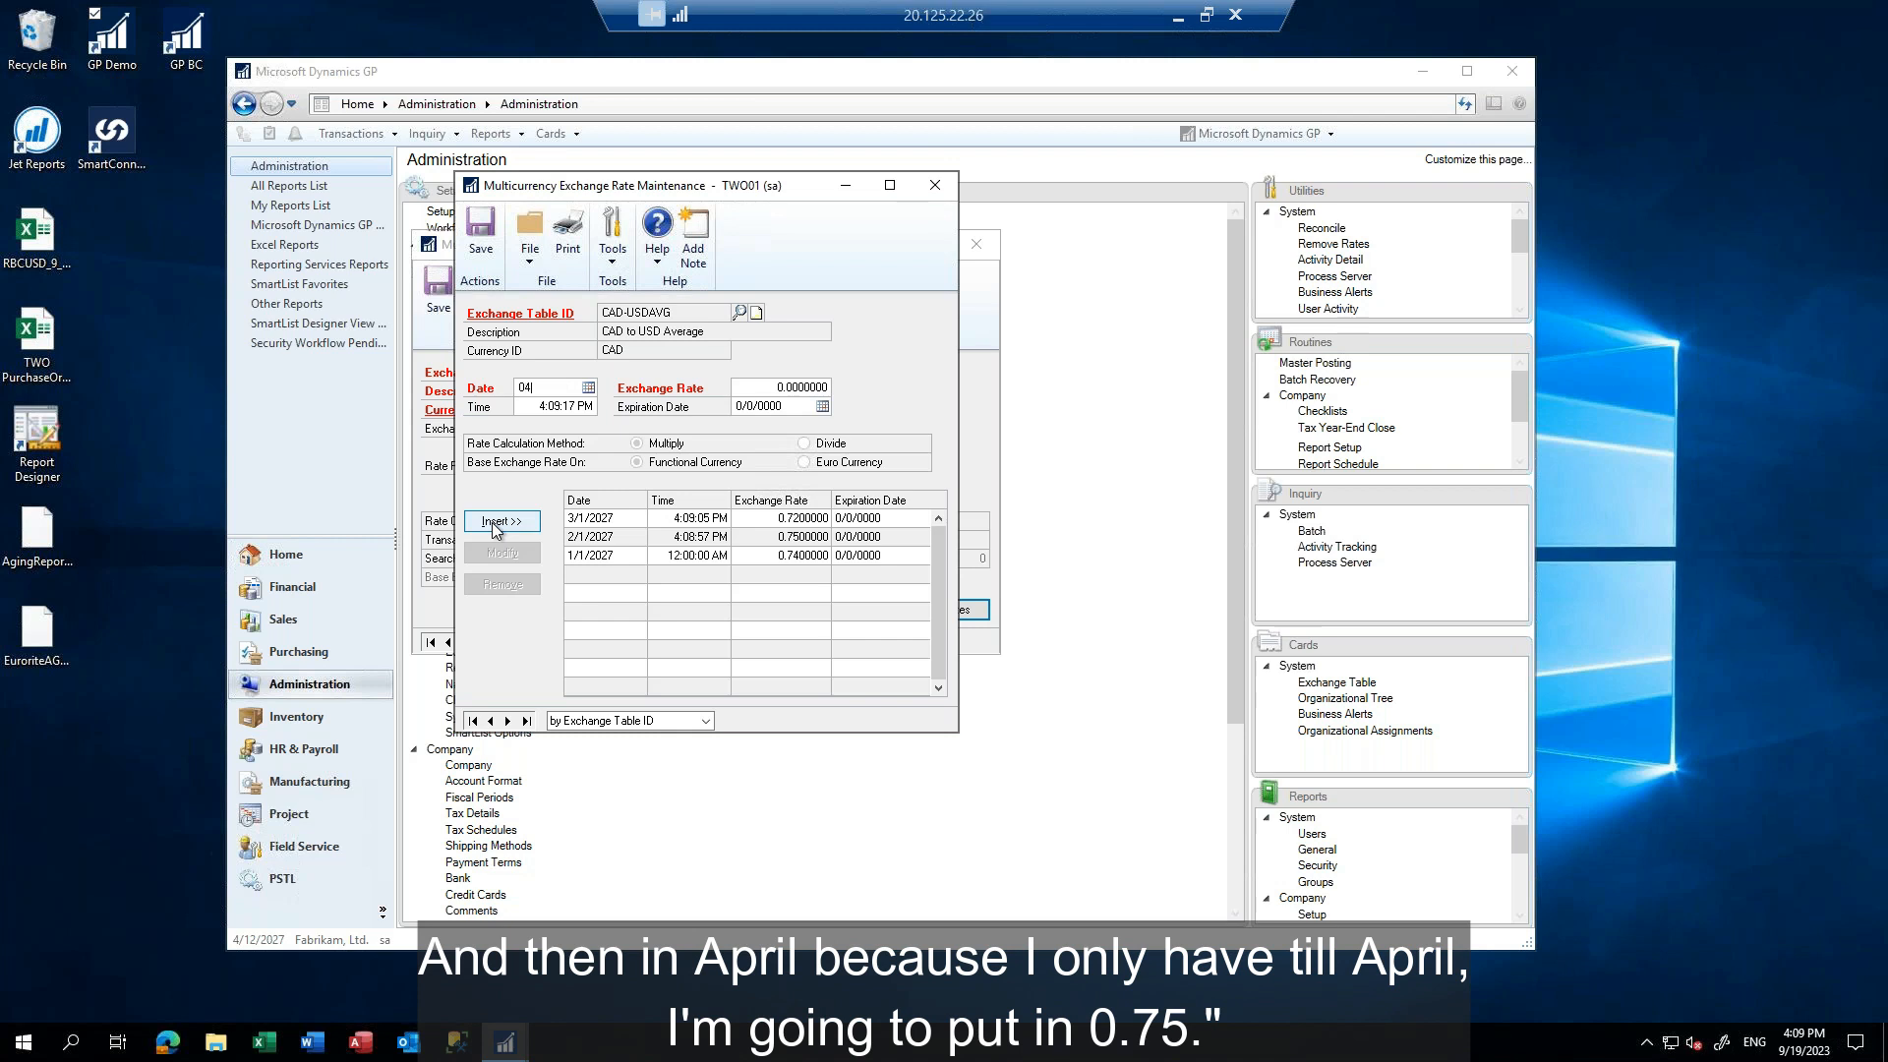
type("012027")
key("Tab")
key("Tab")
type("0.")
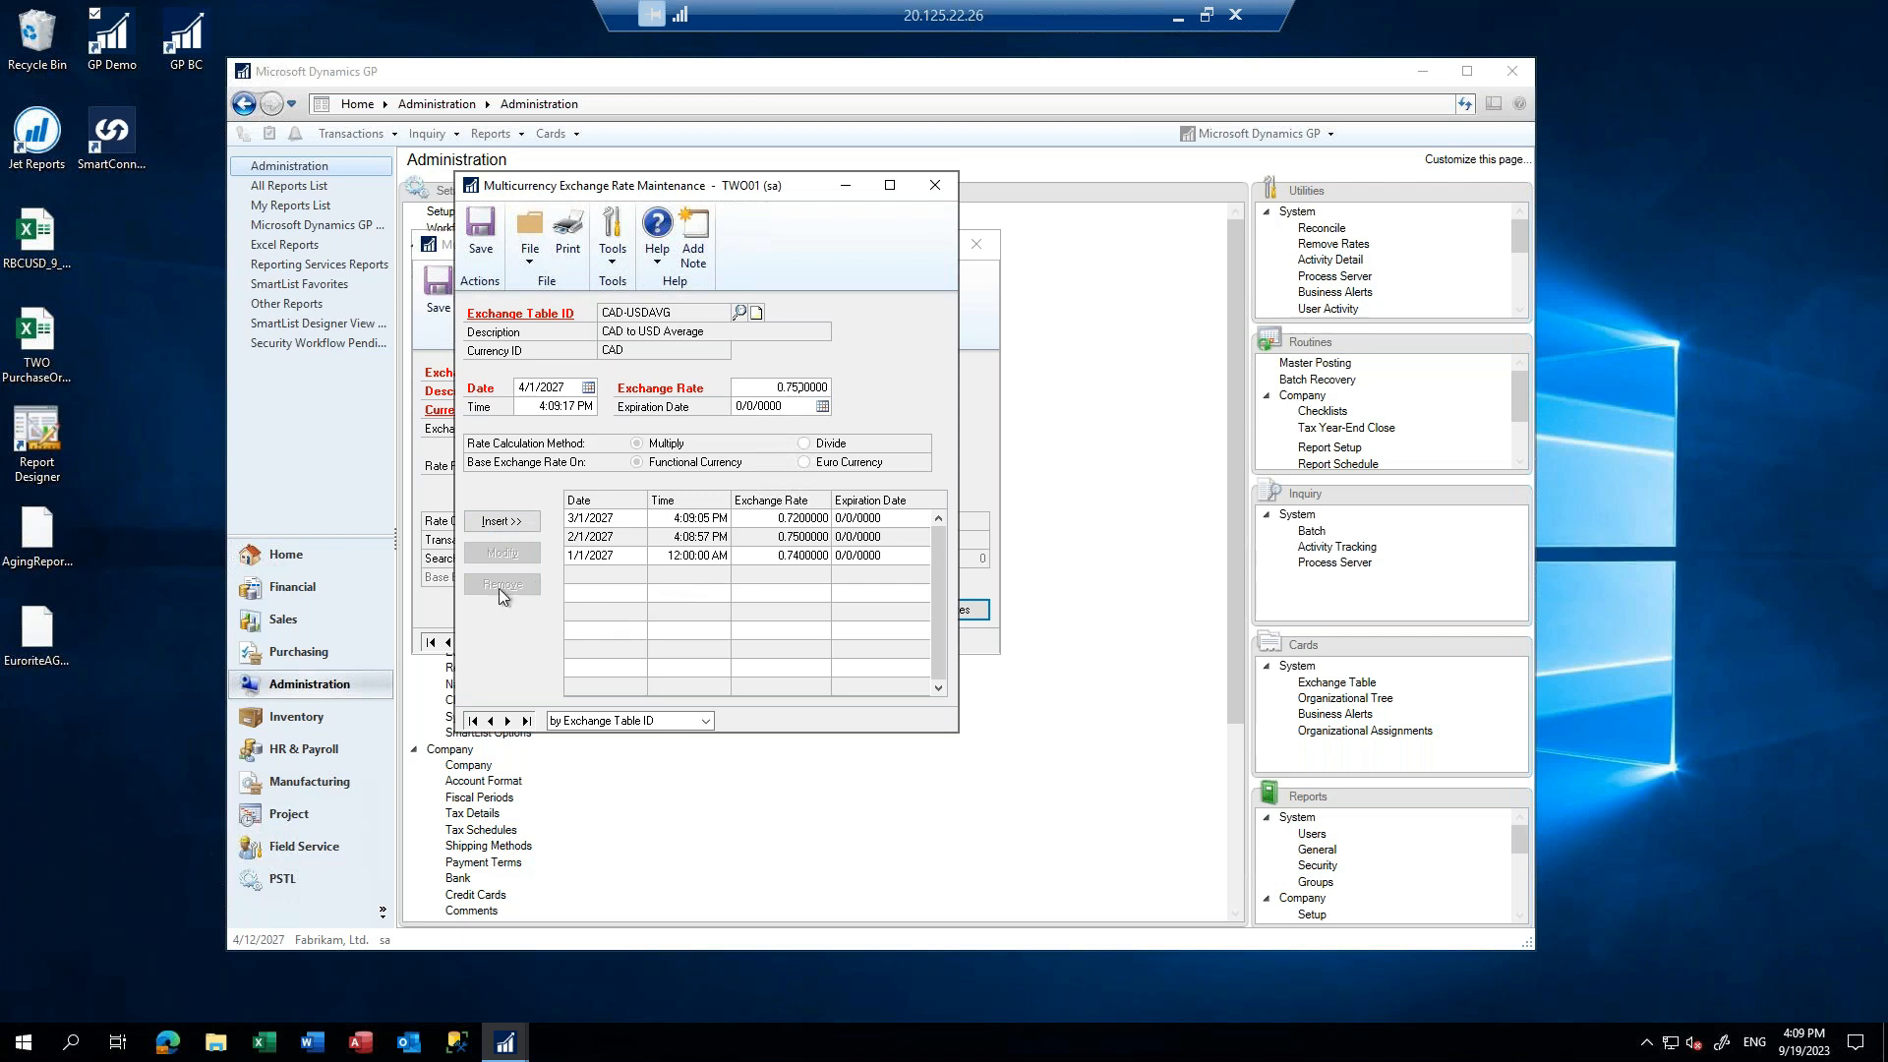
key("BackSpace")
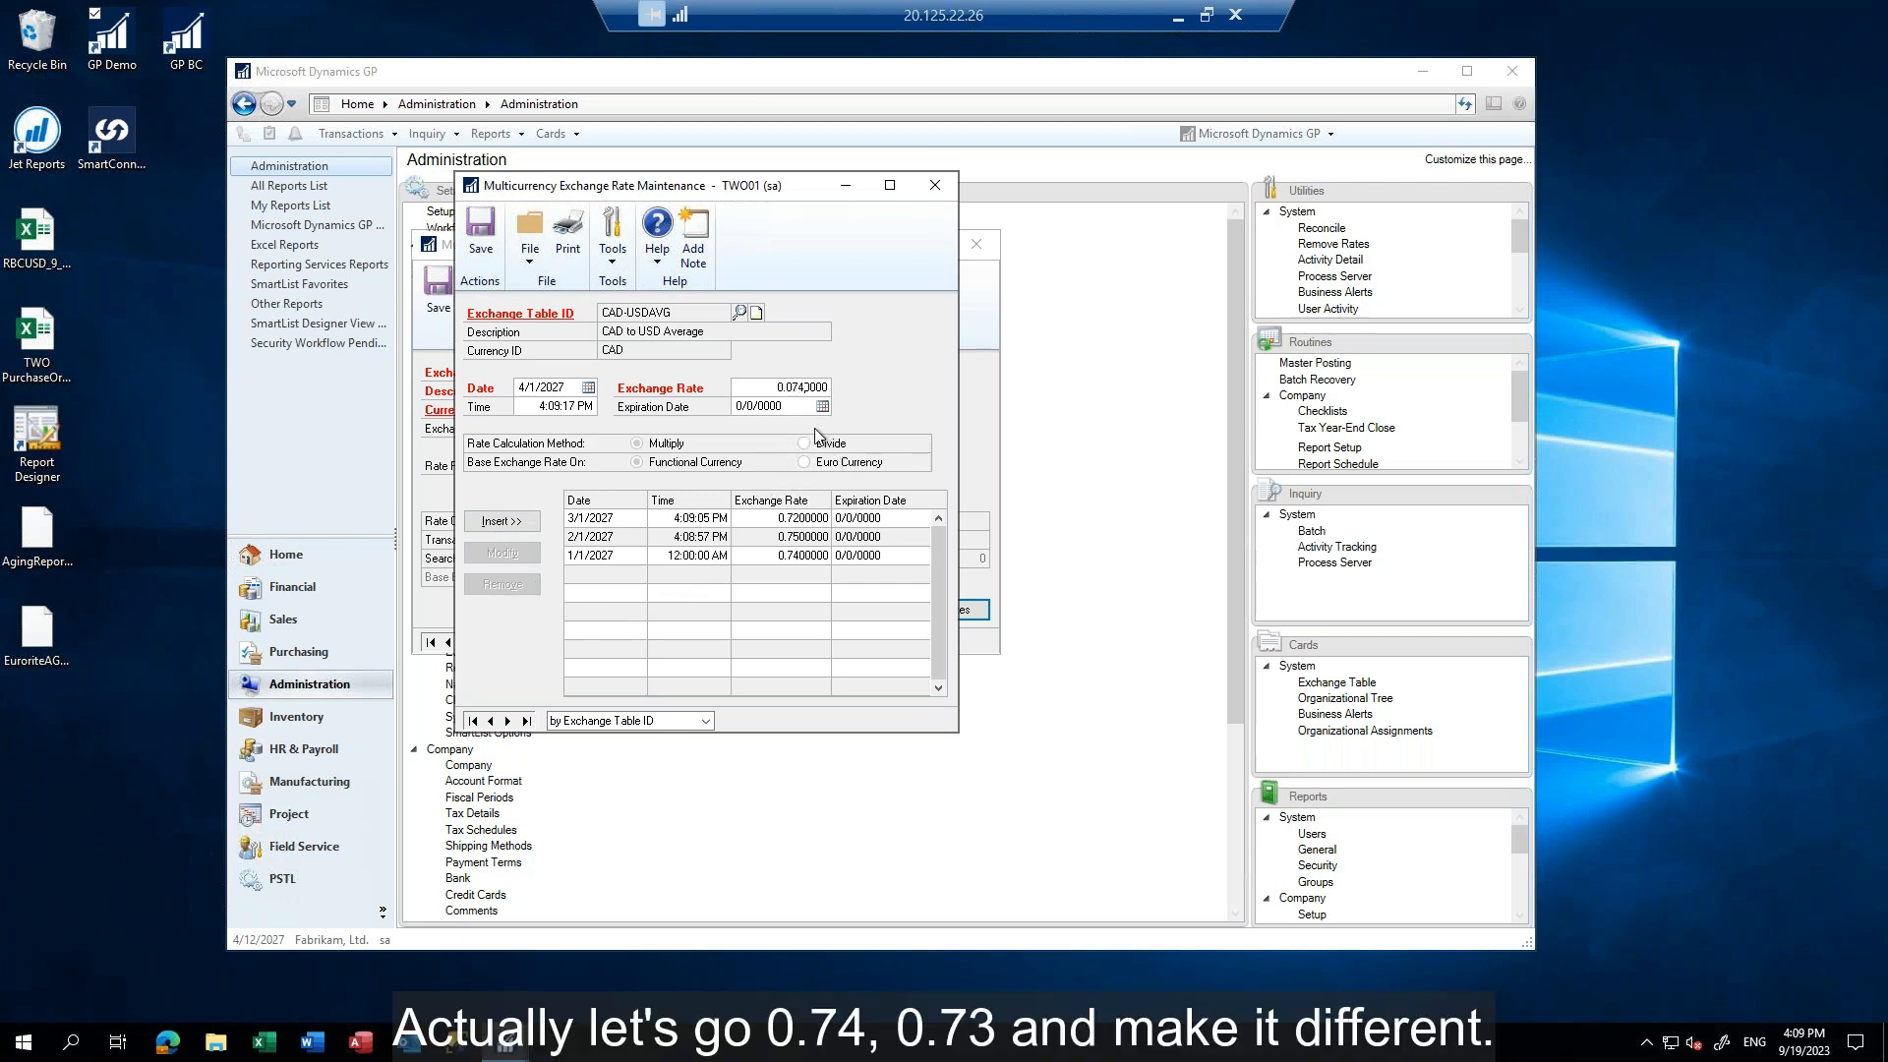
key("BackSpace")
type("00")
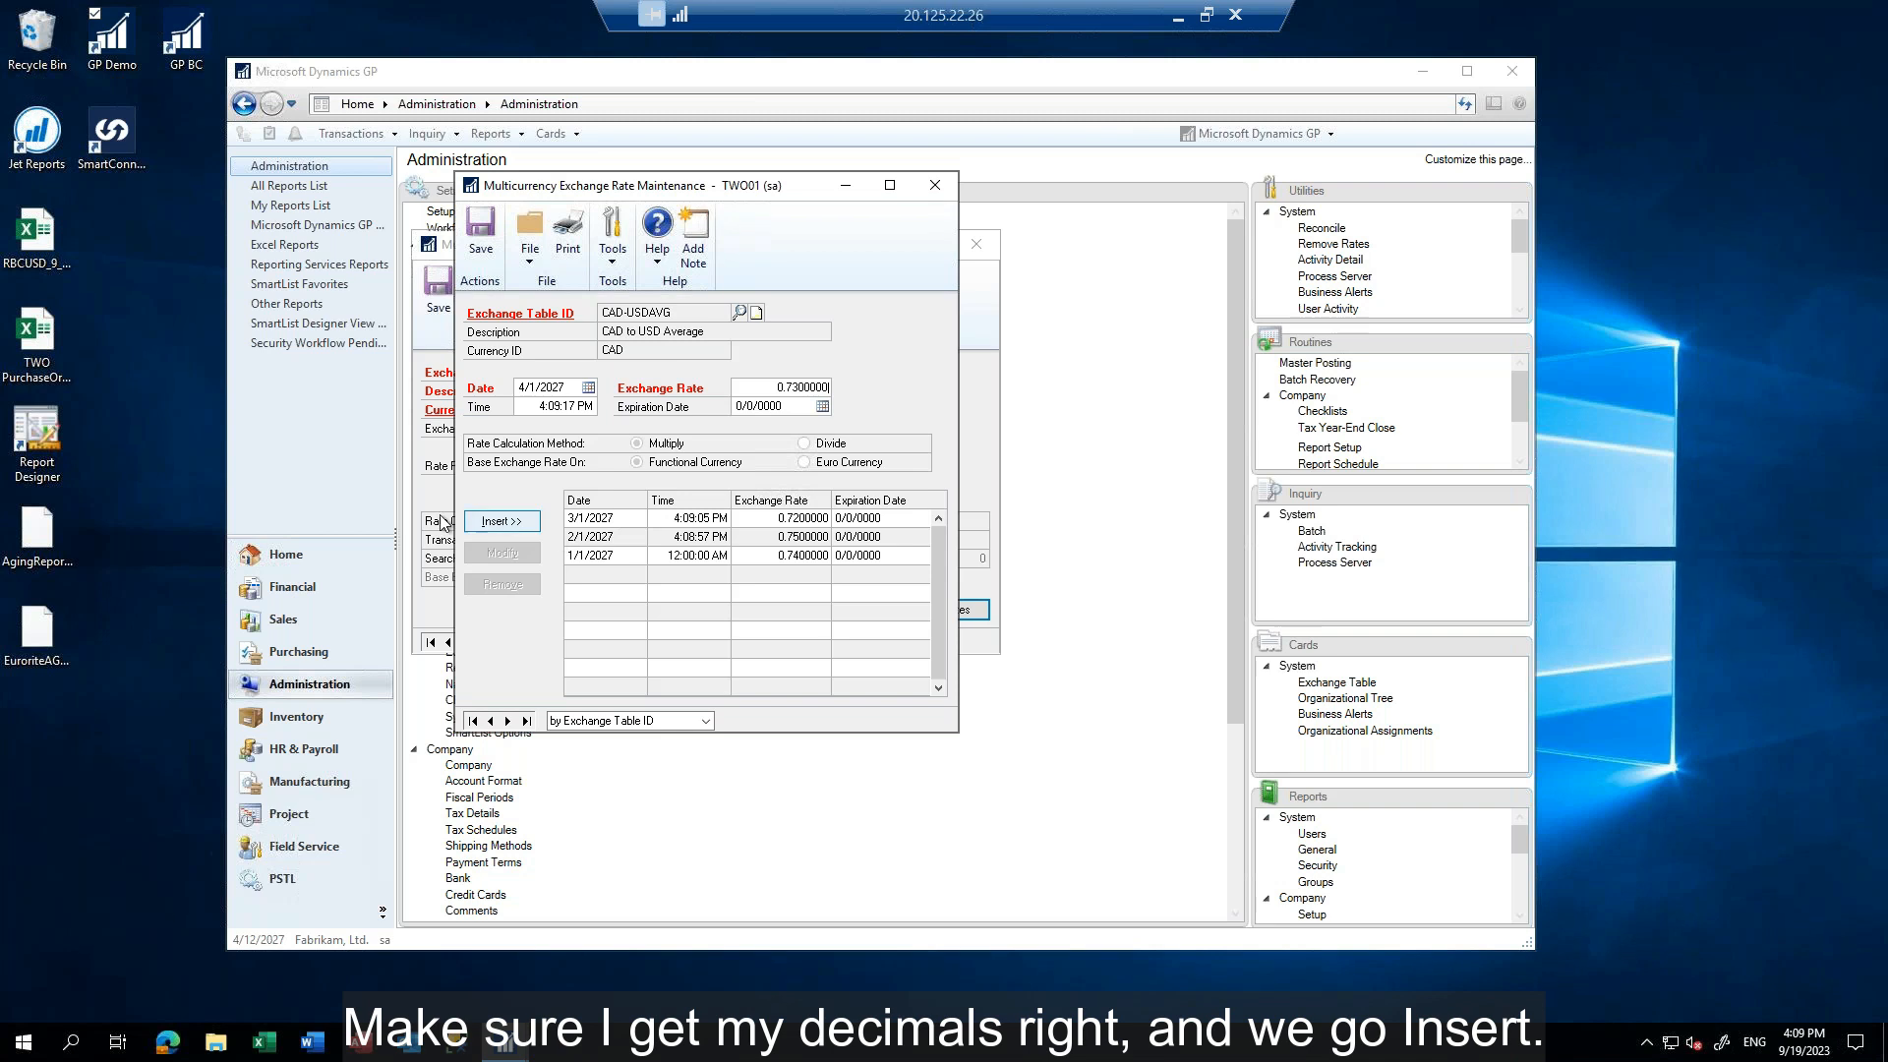
left_click(502, 522)
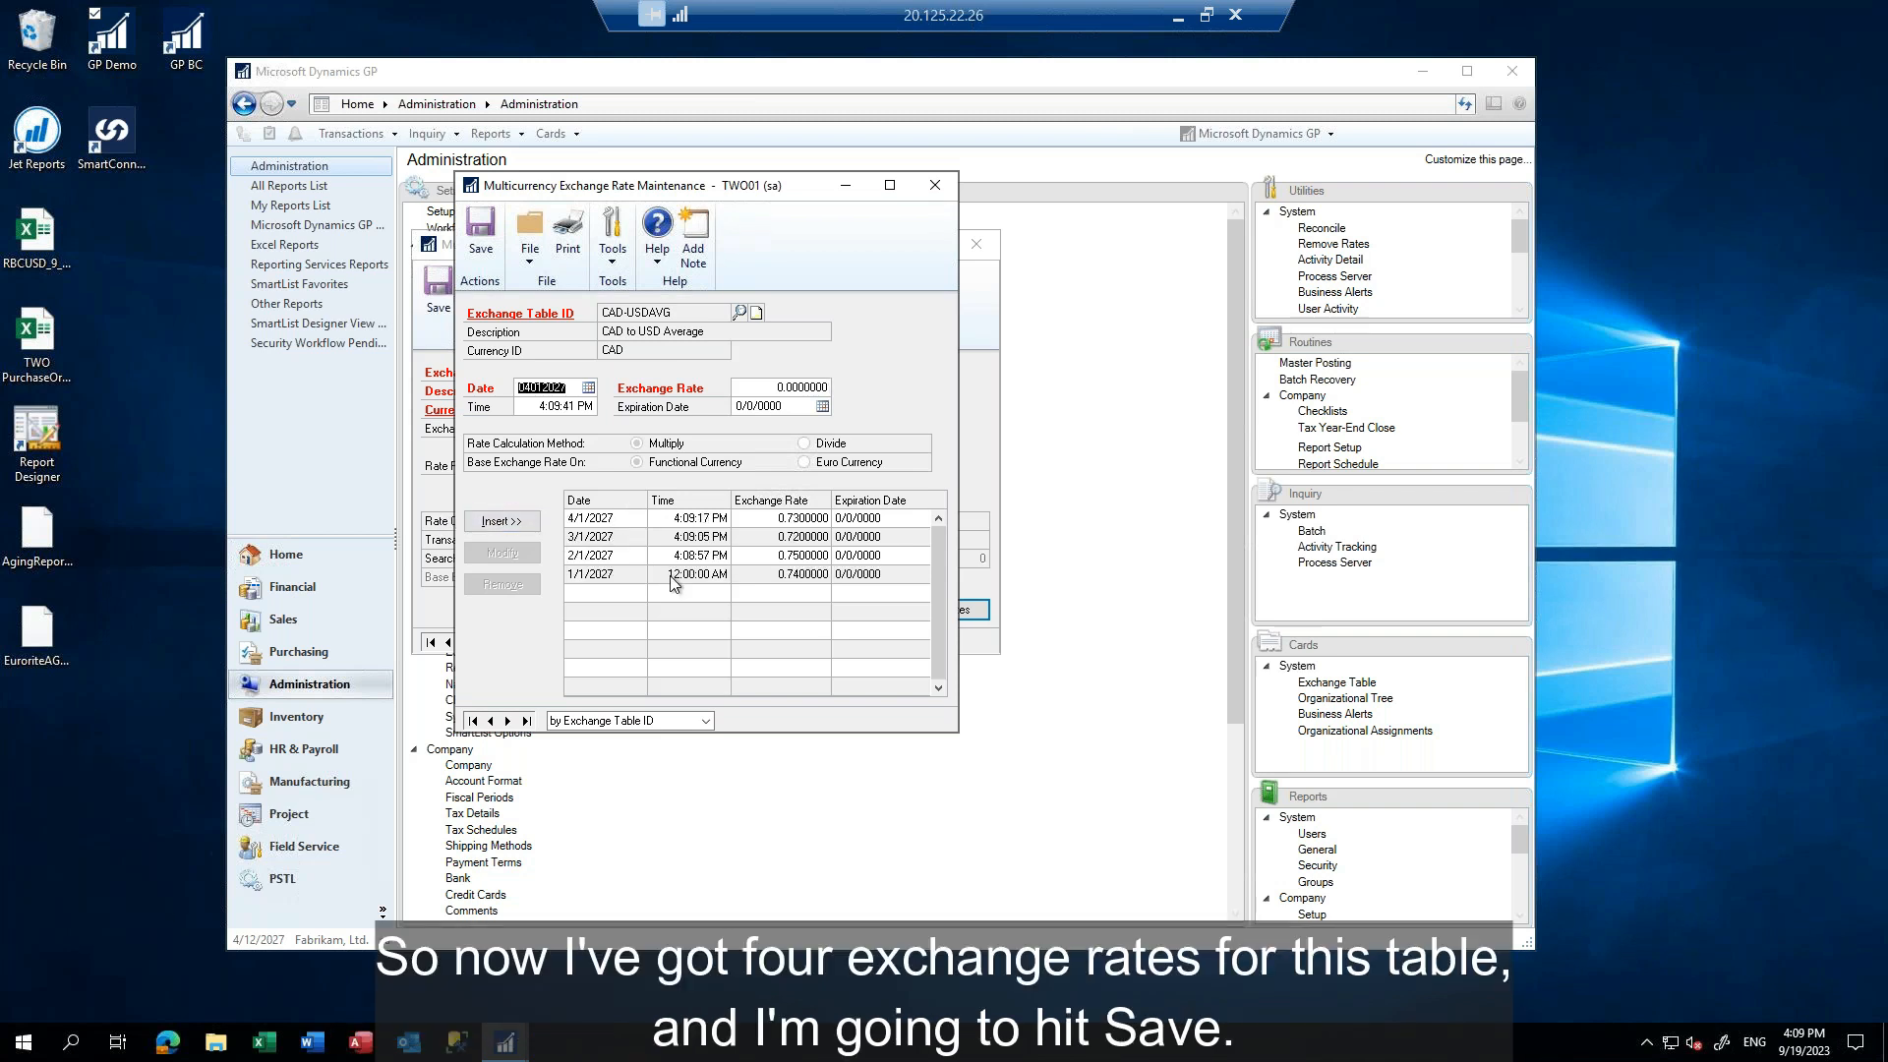
Save the CAD-USDAVG exchange rates and bring up the rates of the Z-C$-AVG exchange table
left_click(474, 230)
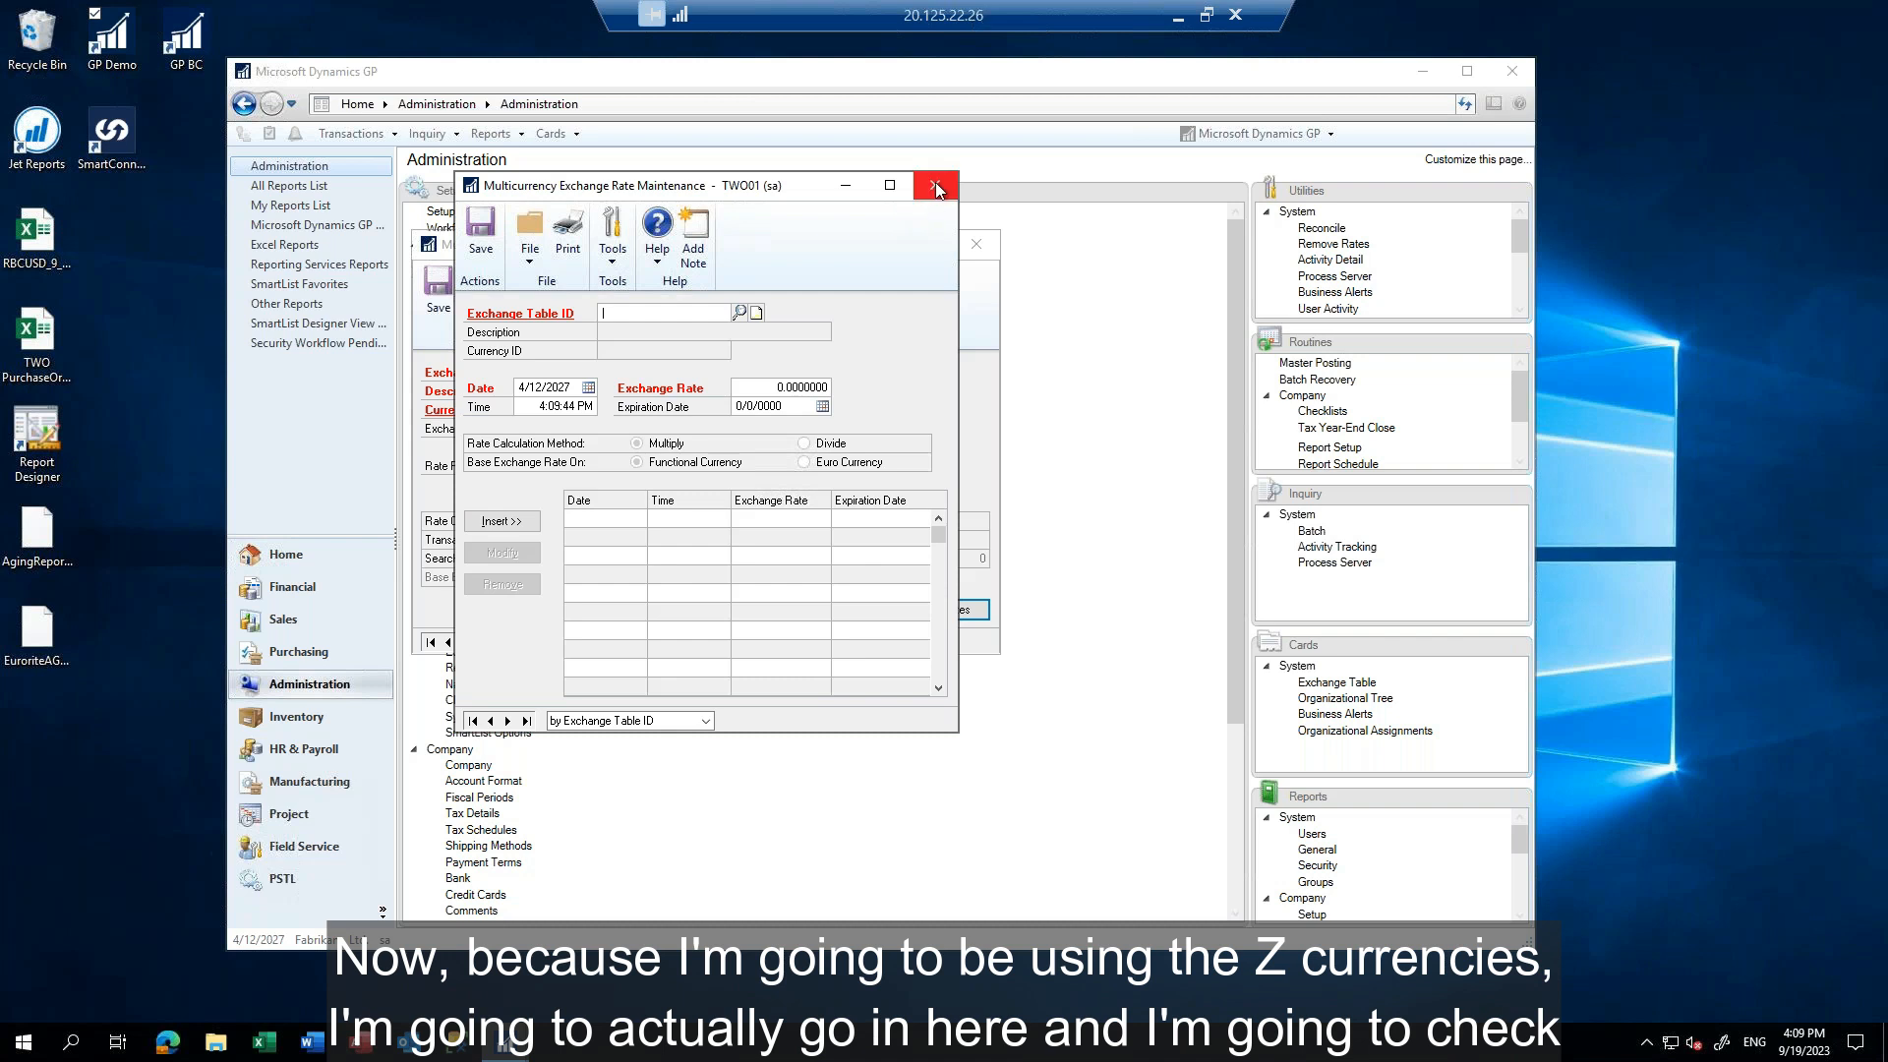
left_click(739, 312)
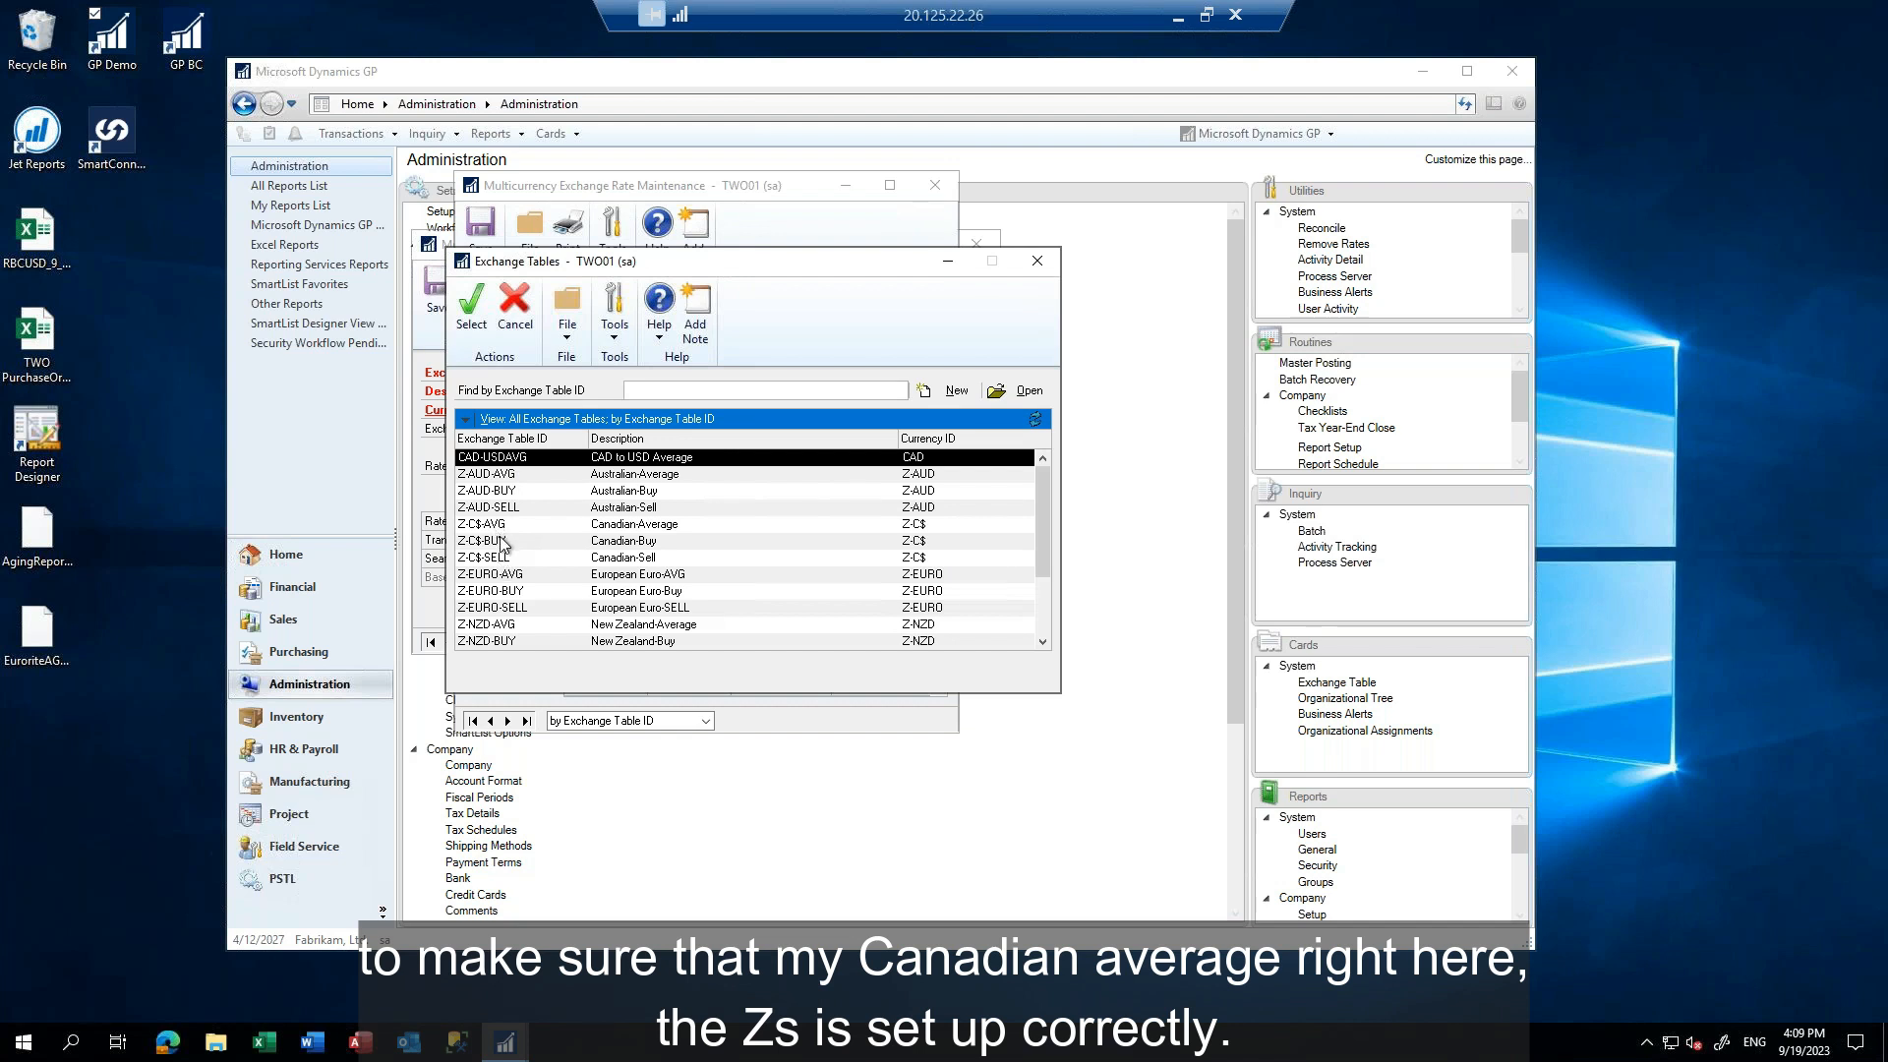
double_click(498, 529)
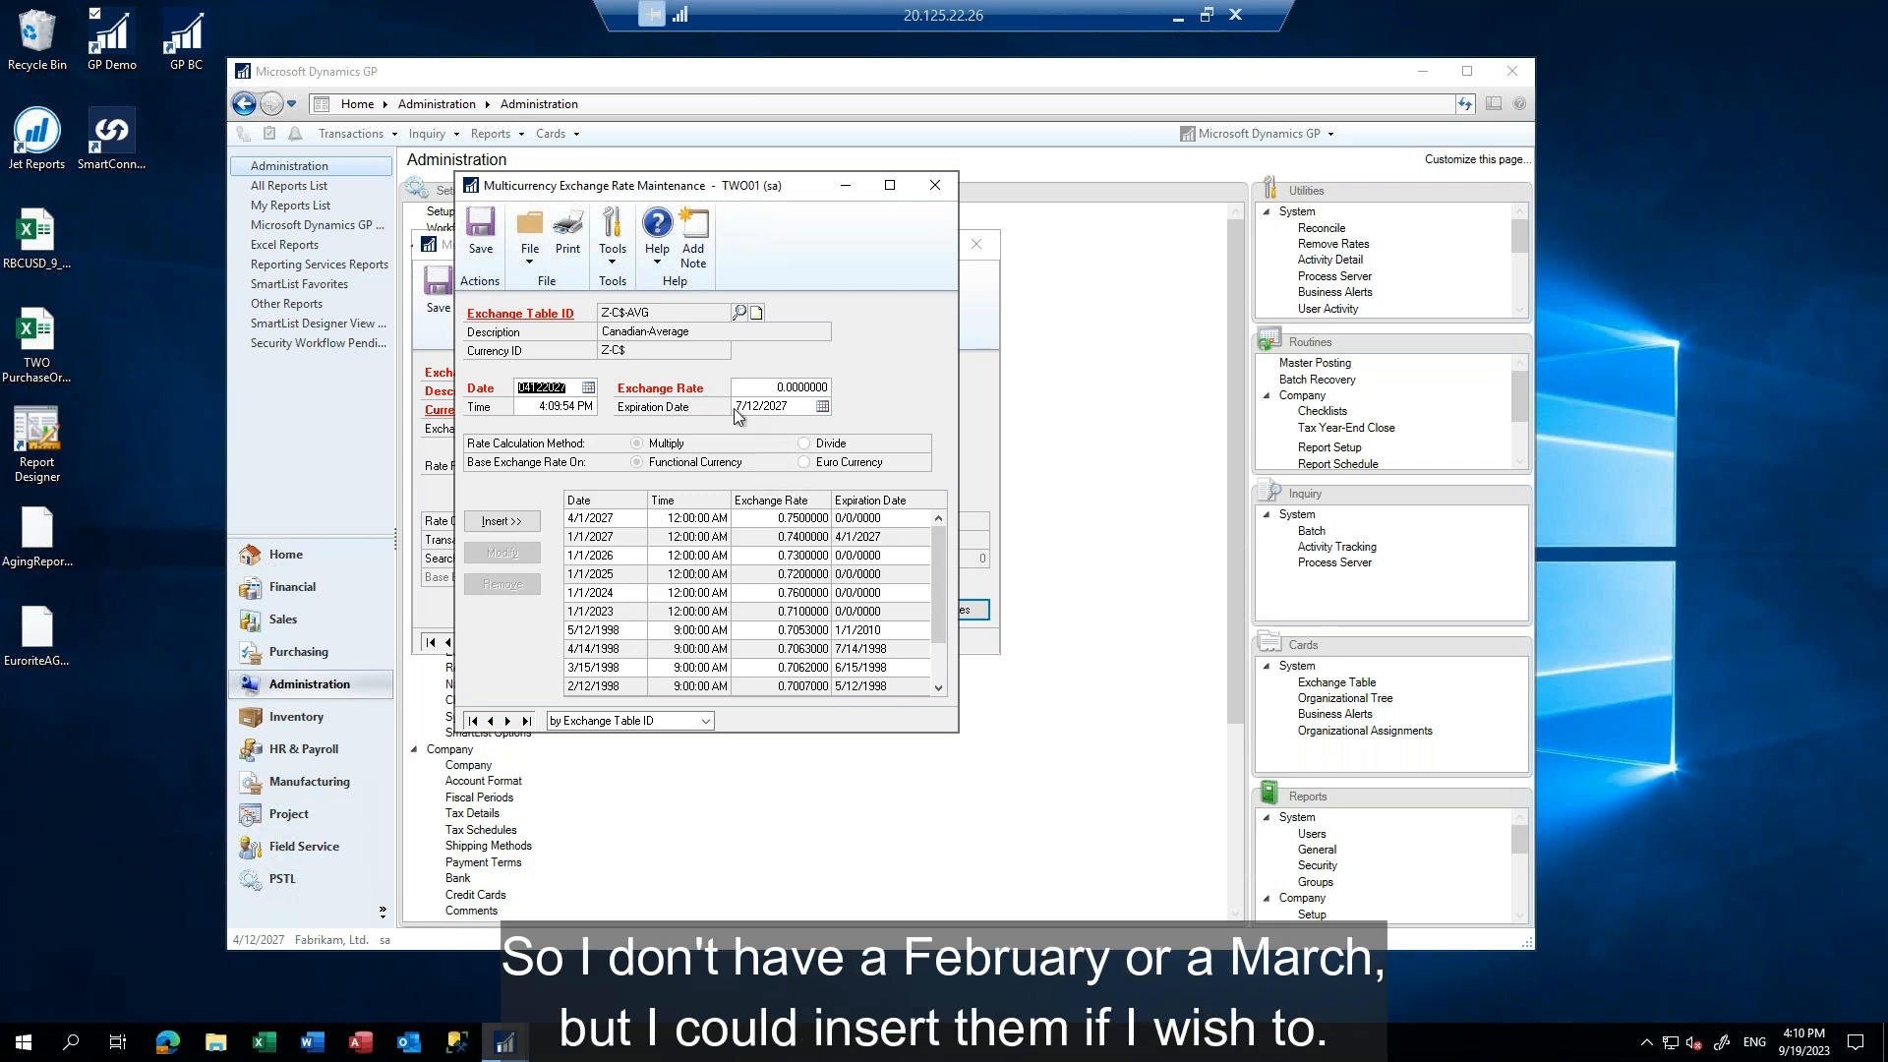
Clear the expiration date of the 1/1/2027 rate in the Z-C$-AVG table and apply the modification
left_click(849, 544)
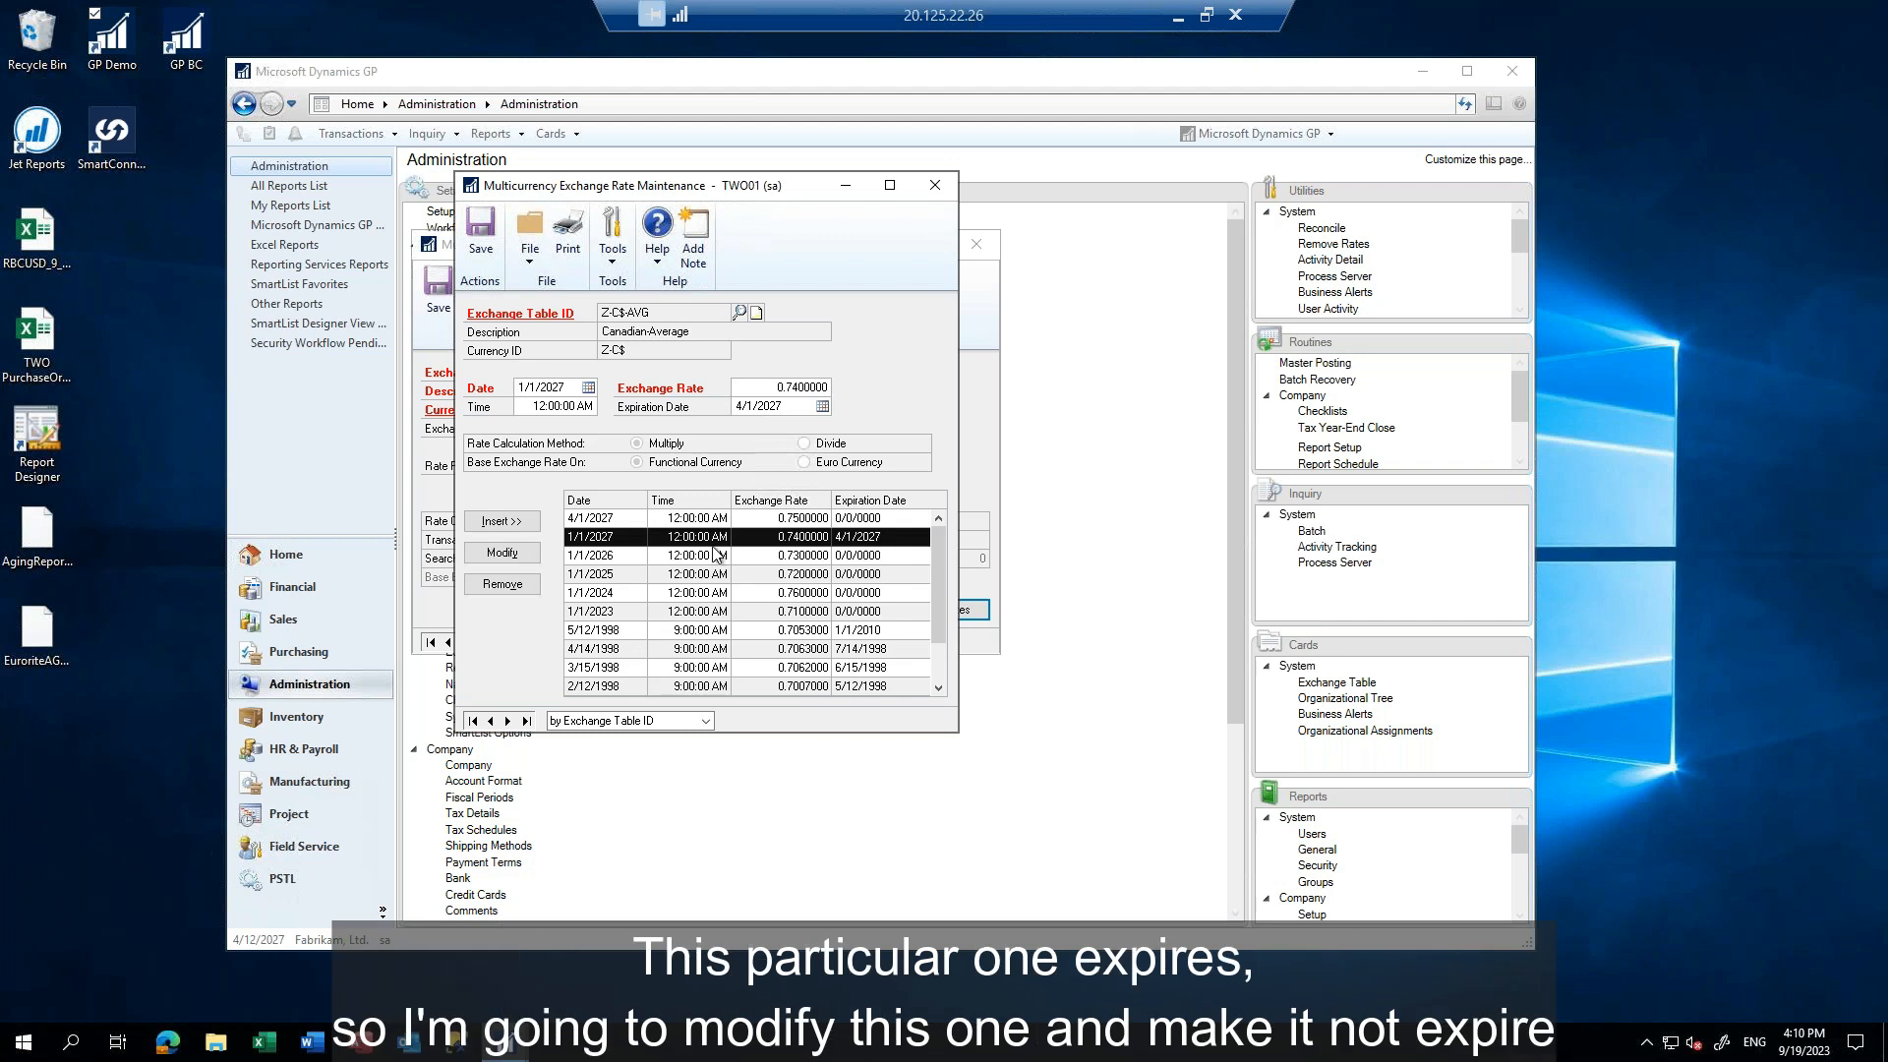
left_click(542, 550)
left_click(774, 405)
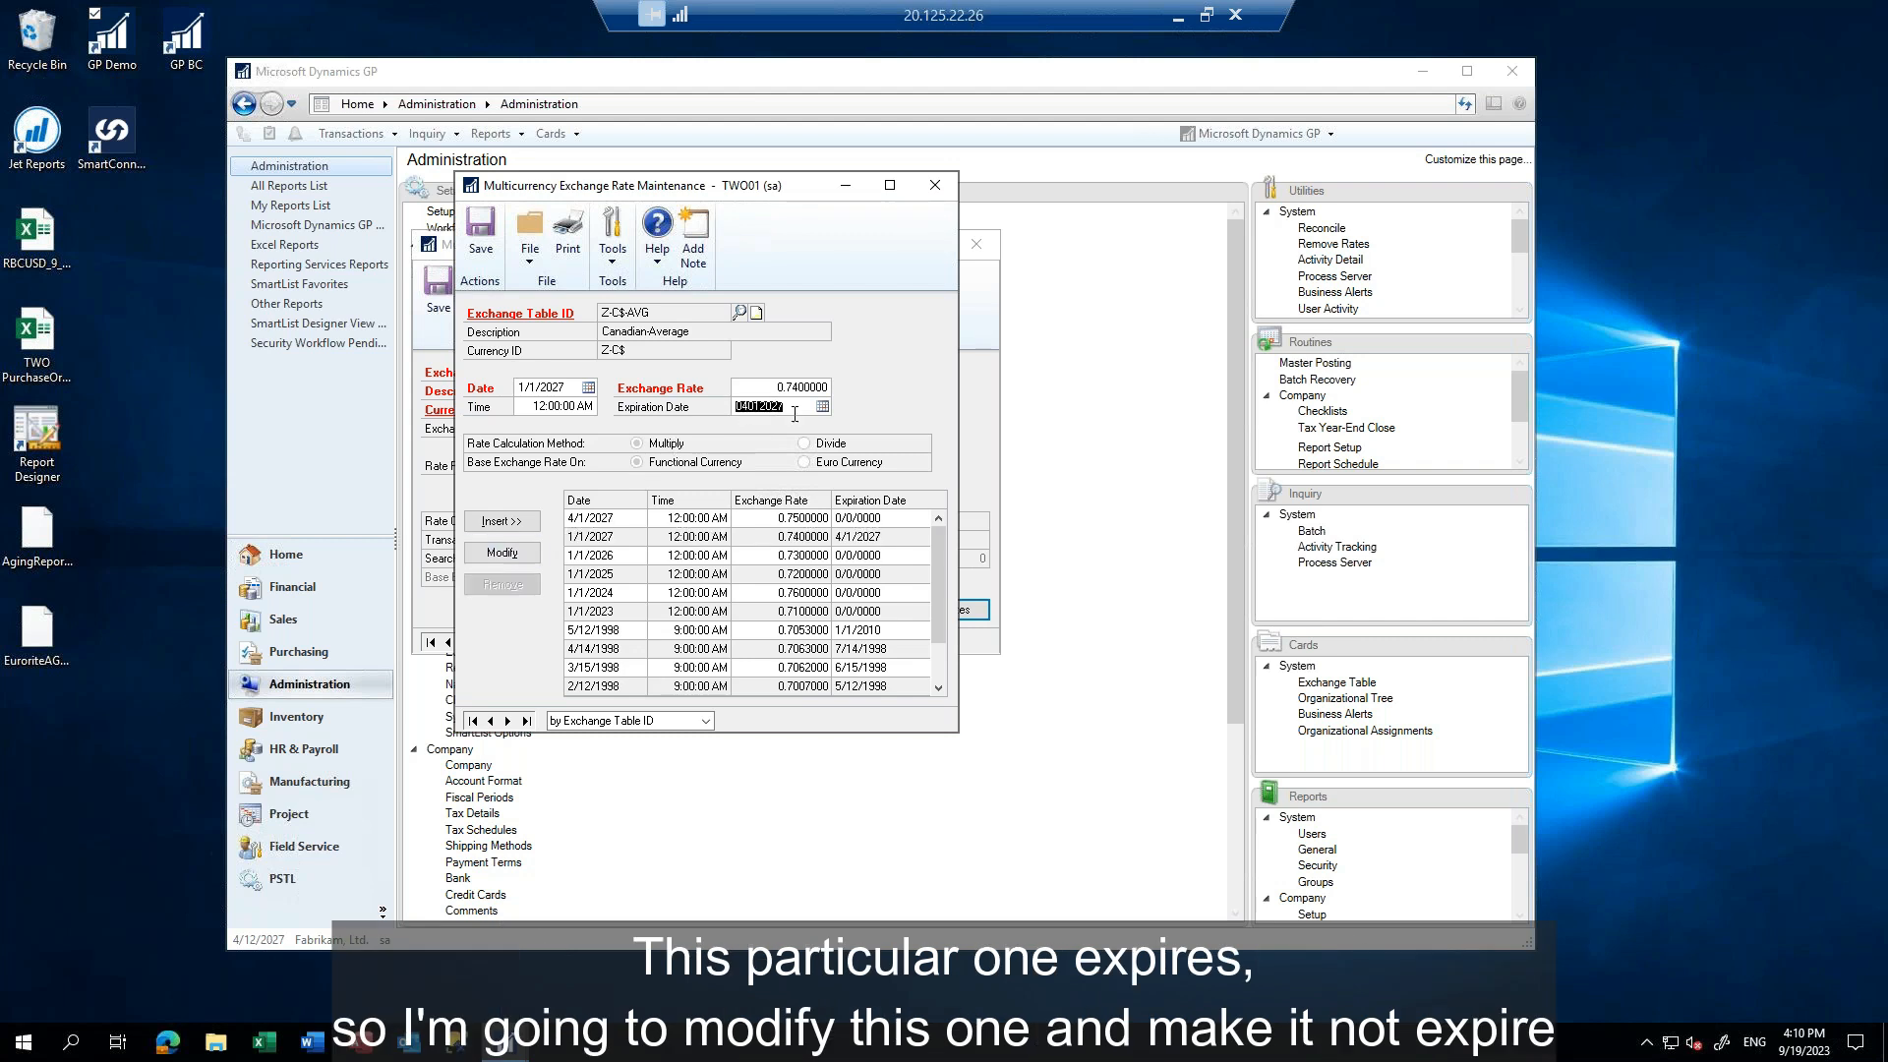
key("Delete")
key("Tab")
left_click(493, 558)
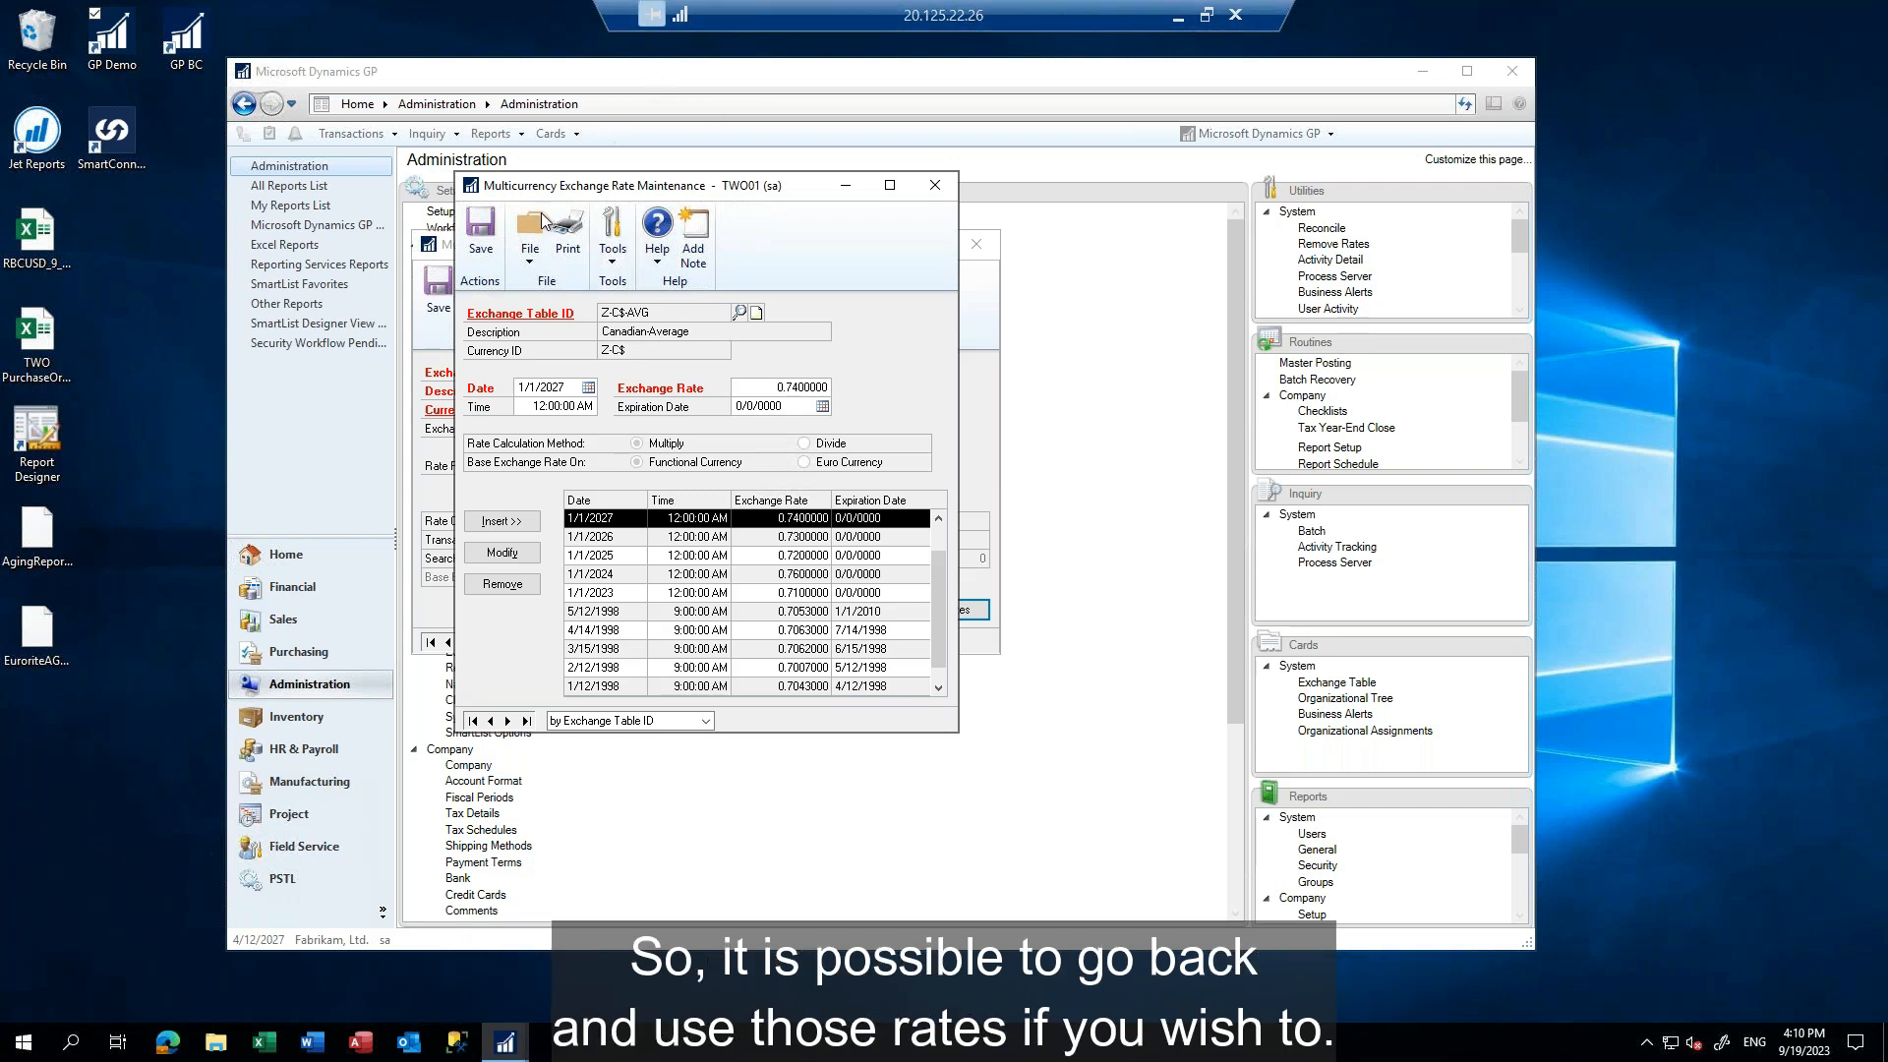
Save the Z-C$-AVG rates and the CAD-USDAVG exchange table setup, closing both windows
left_click(481, 234)
left_click(934, 187)
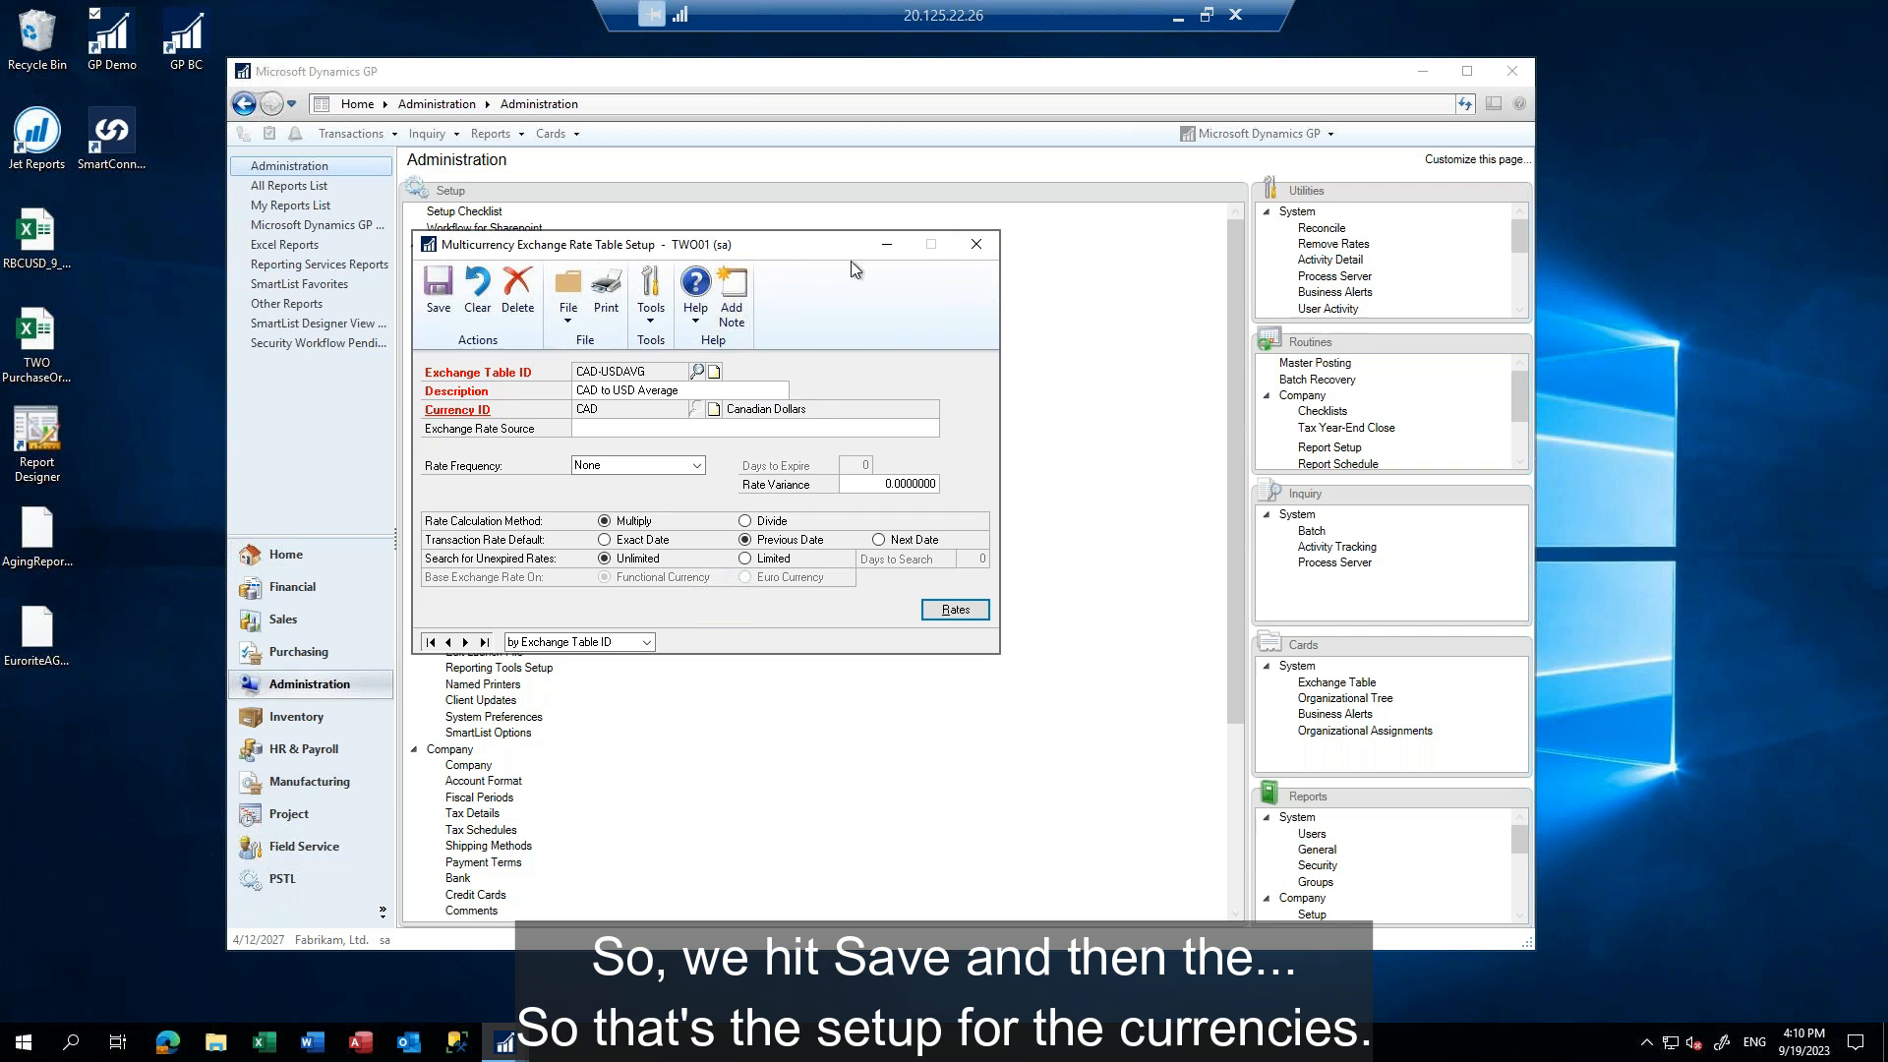
left_click(439, 290)
left_click(977, 244)
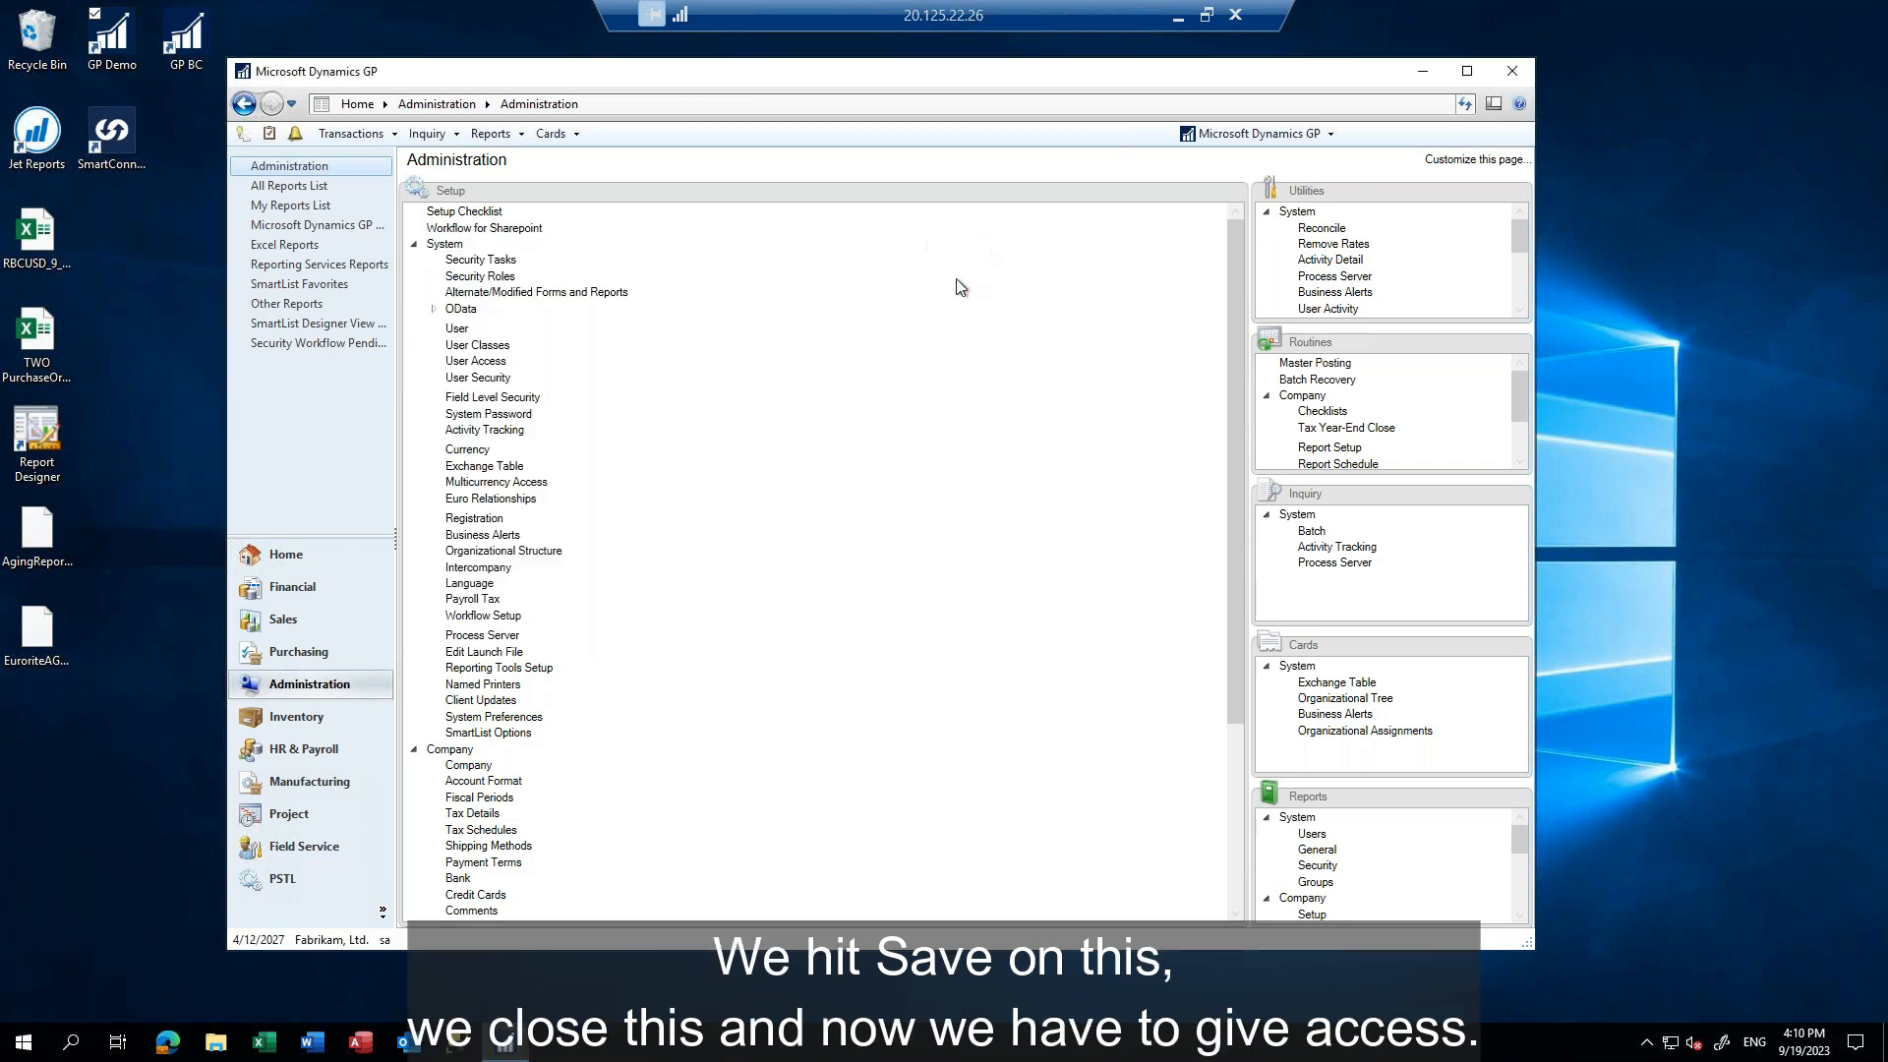
Give Fabrikam, Ltd. multicurrency access to the CAD currency and its CAD-USDAVG exchange table
left_click(492, 483)
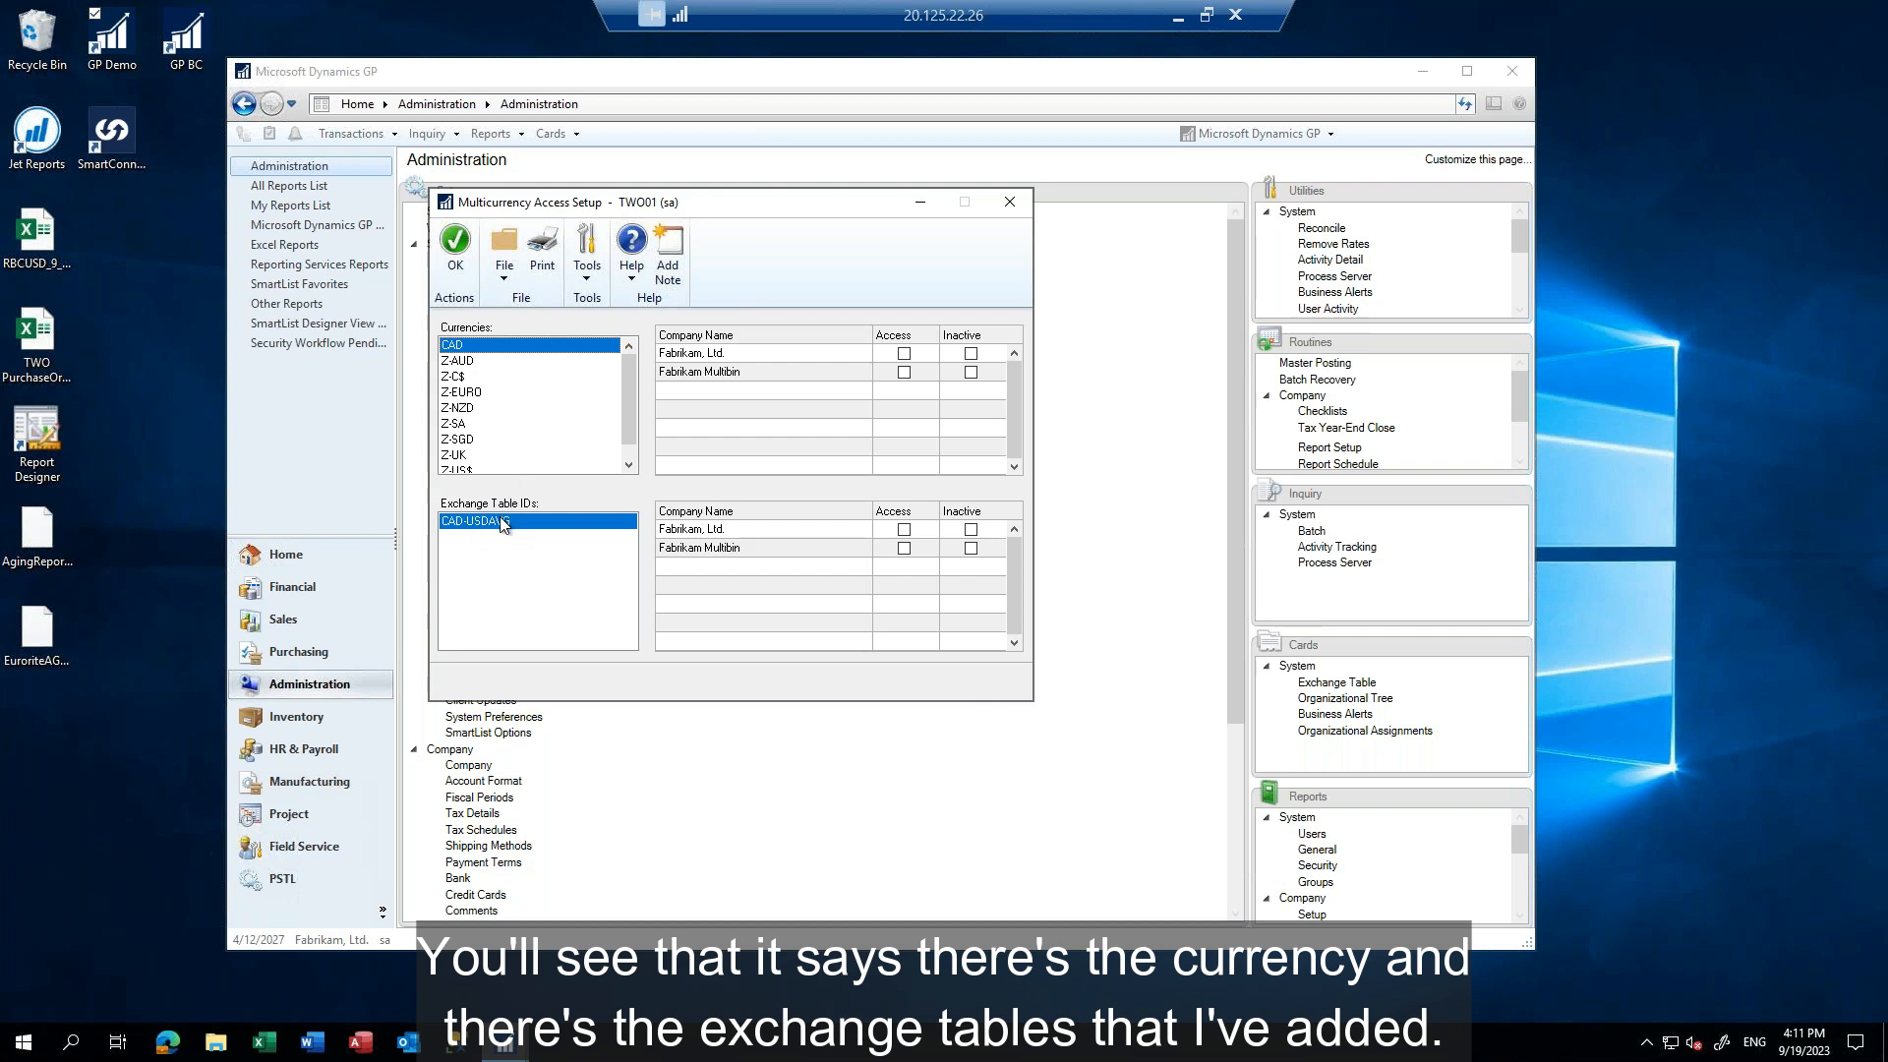
left_click(904, 353)
left_click(904, 531)
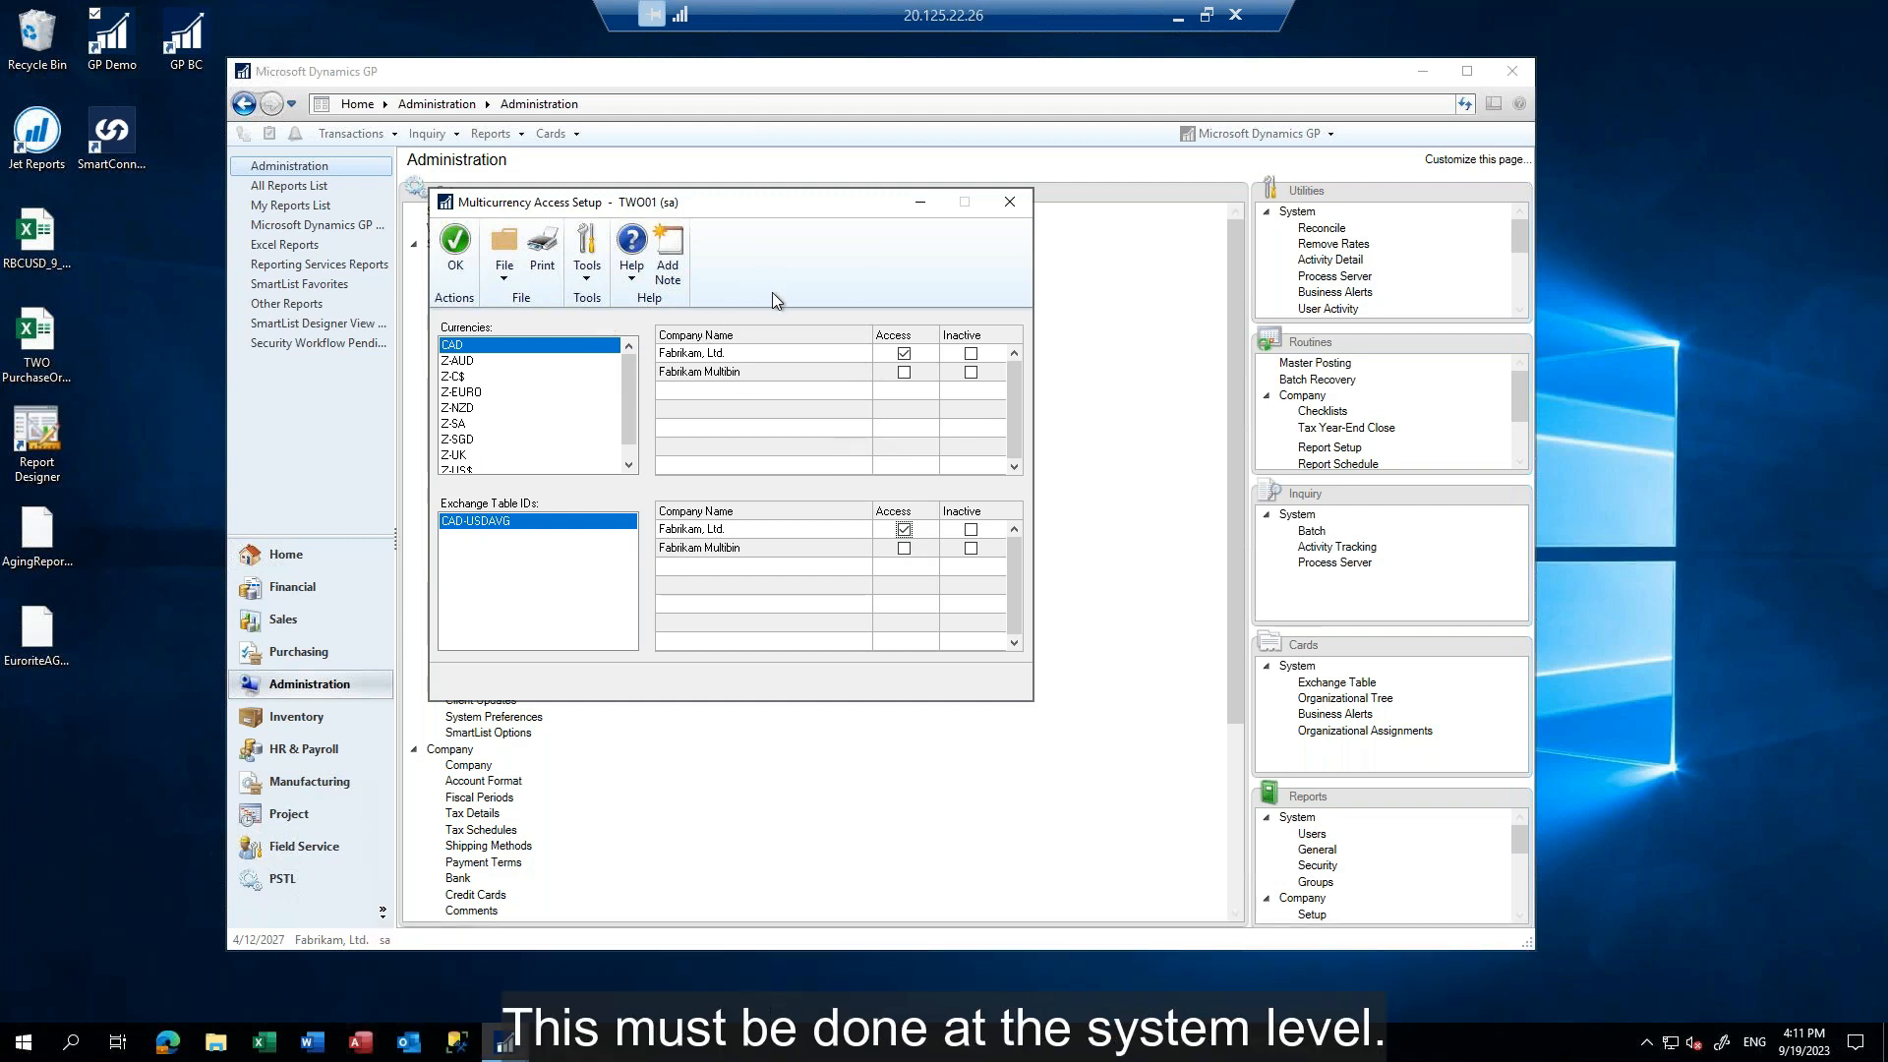
Give Fabrikam Multibin access to the Z-C$-BUY and Z-C$-SELL exchange tables of the Z-C$ currency and accept the access setup
left_click(461, 385)
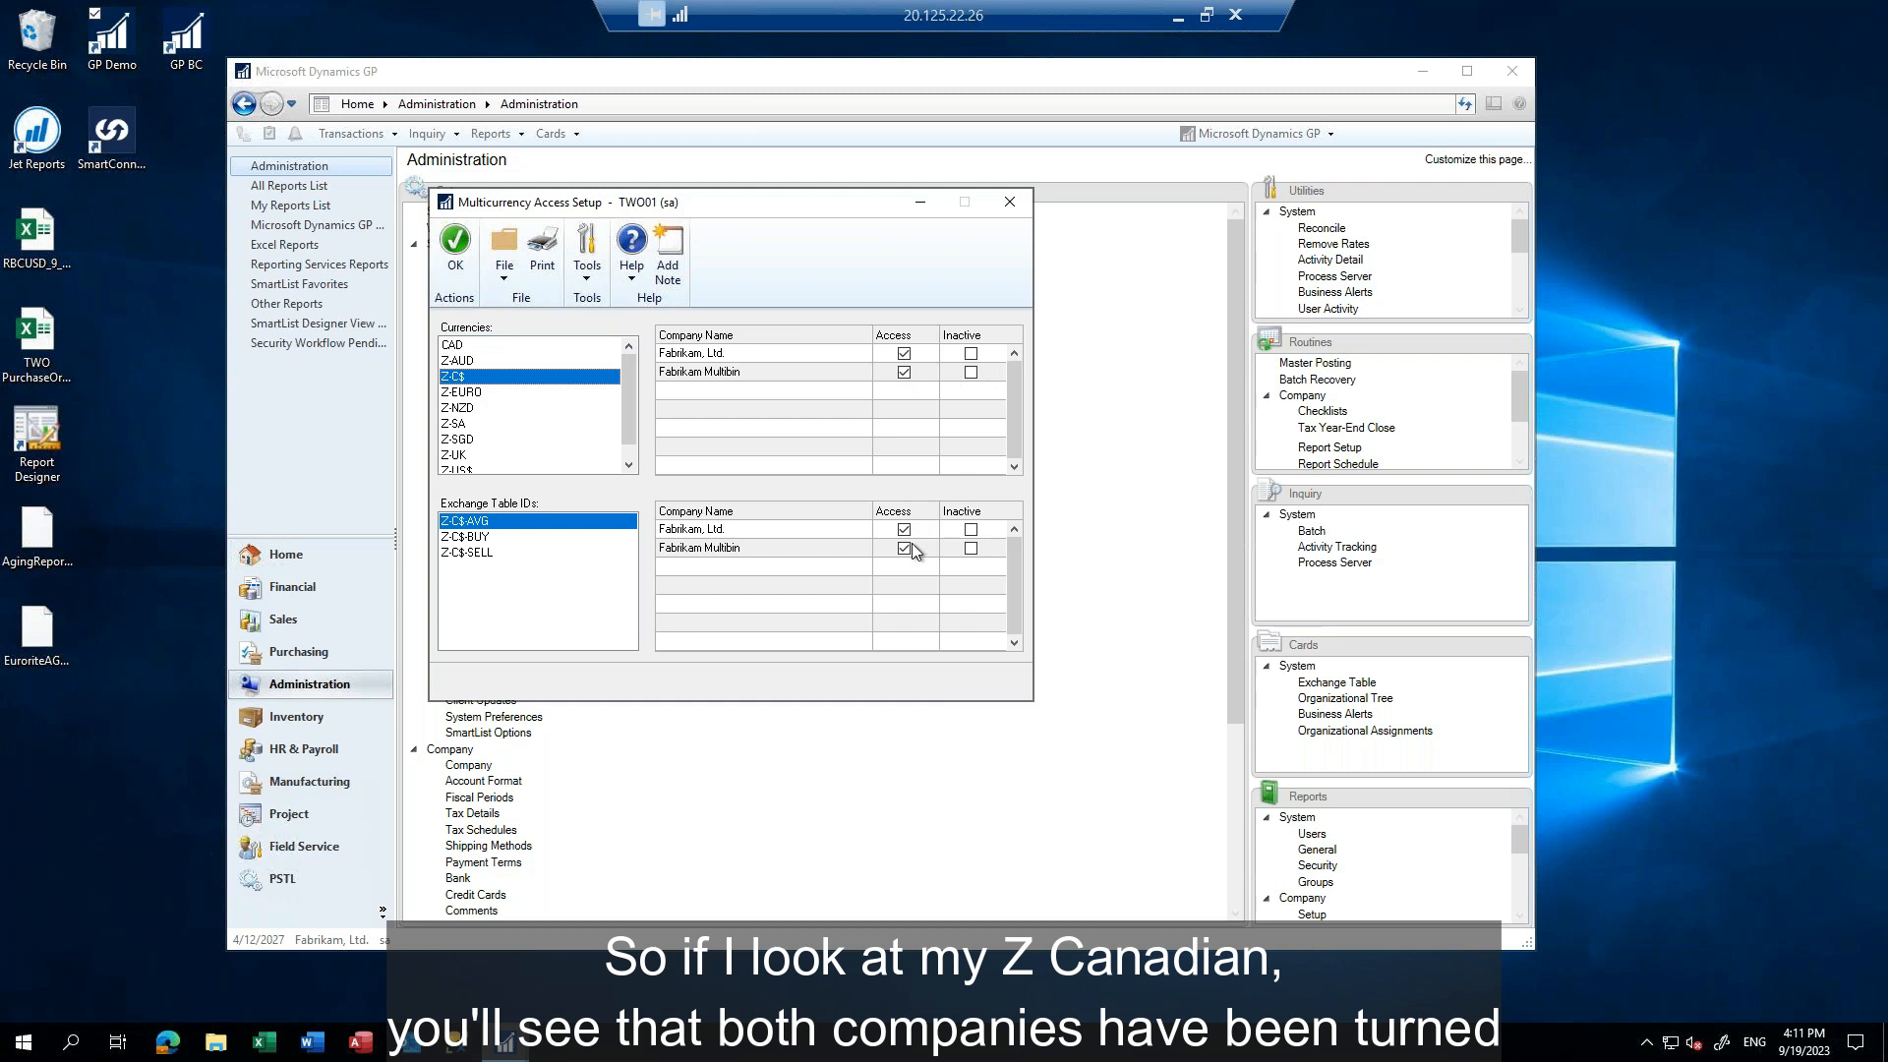
left_click(483, 537)
left_click(480, 552)
left_click(479, 538)
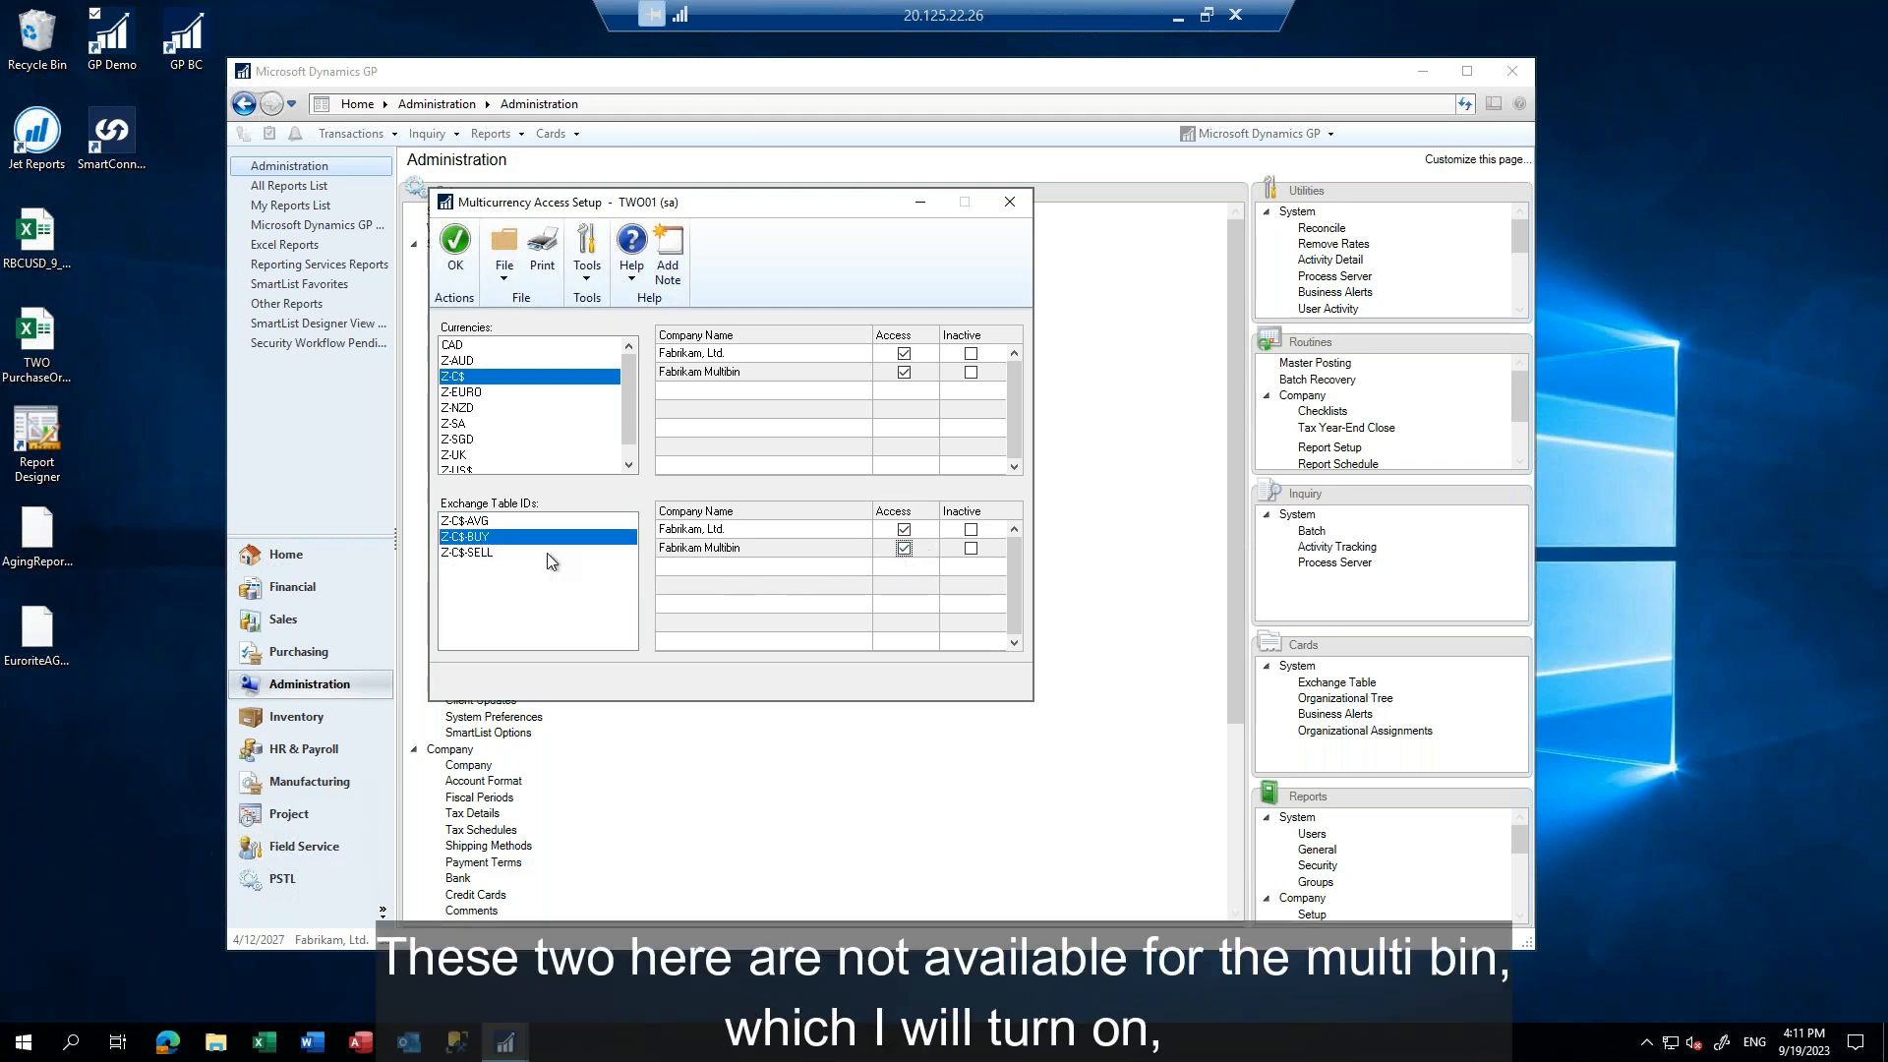
left_click(491, 553)
left_click(903, 548)
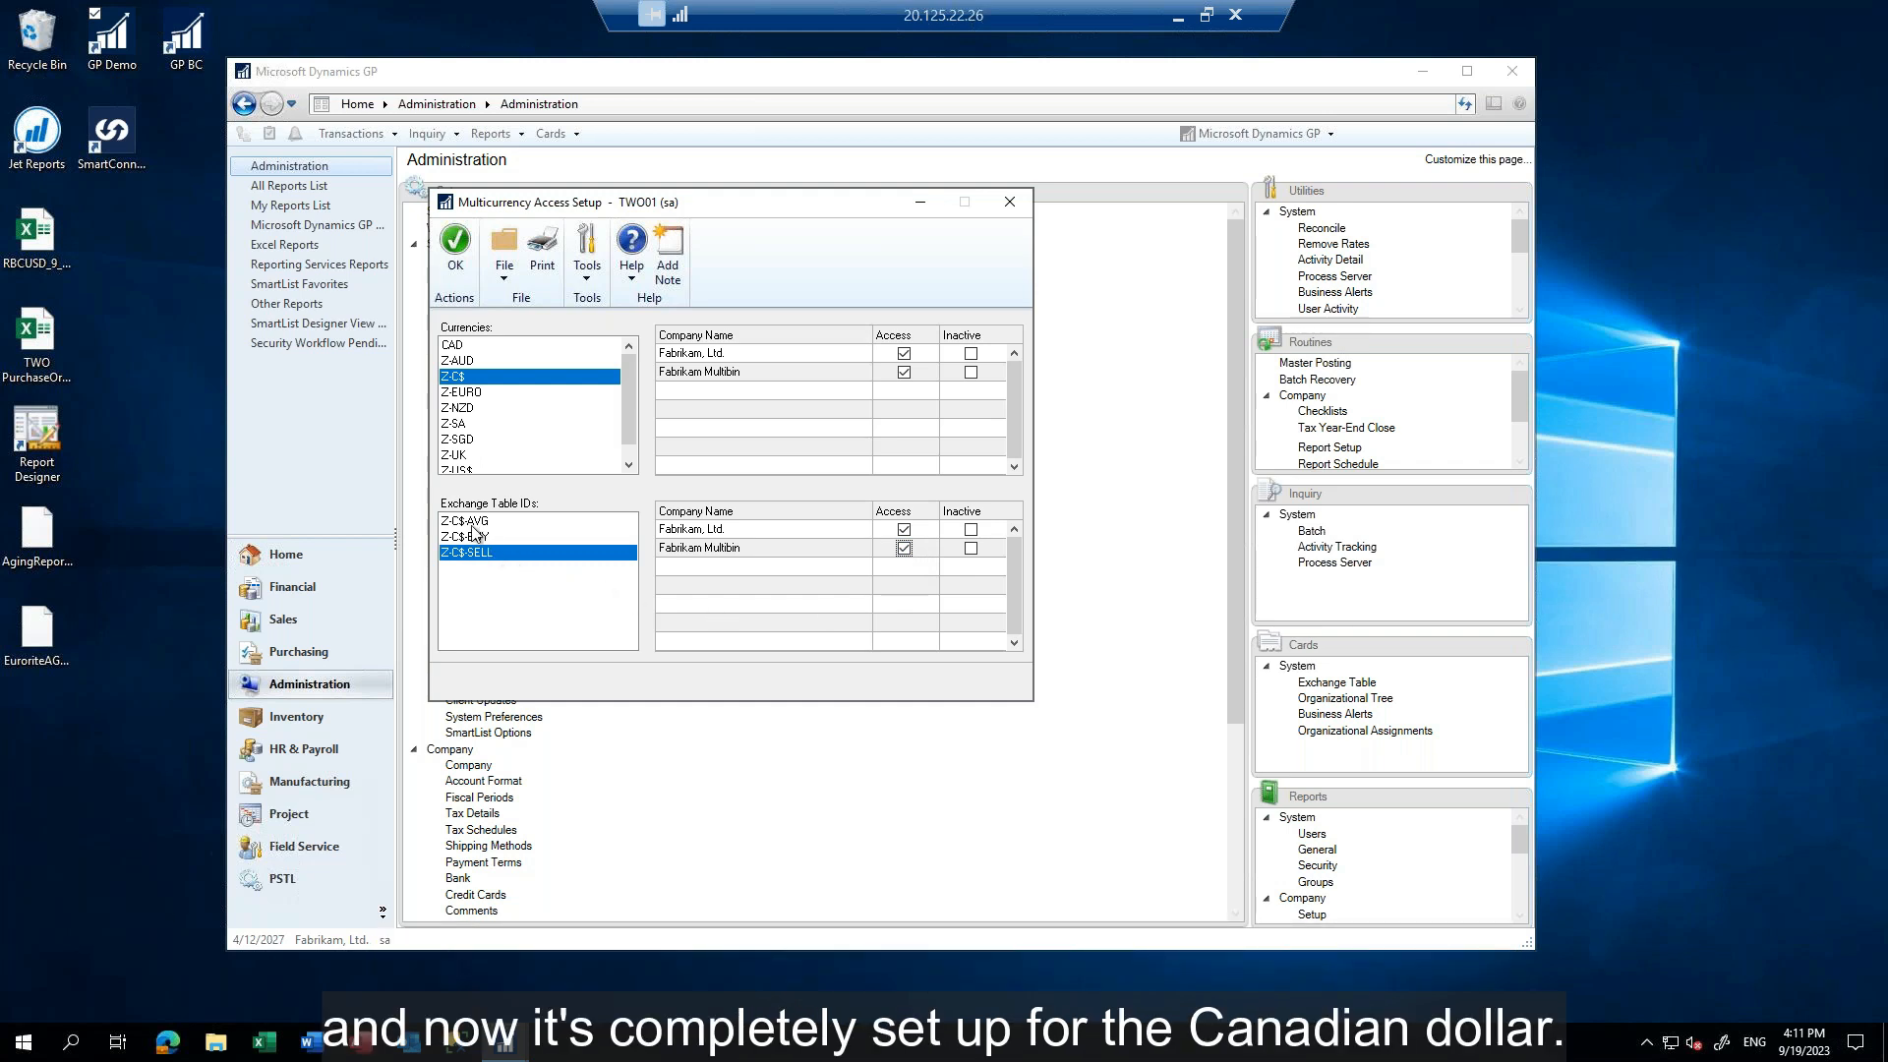
left_click(457, 253)
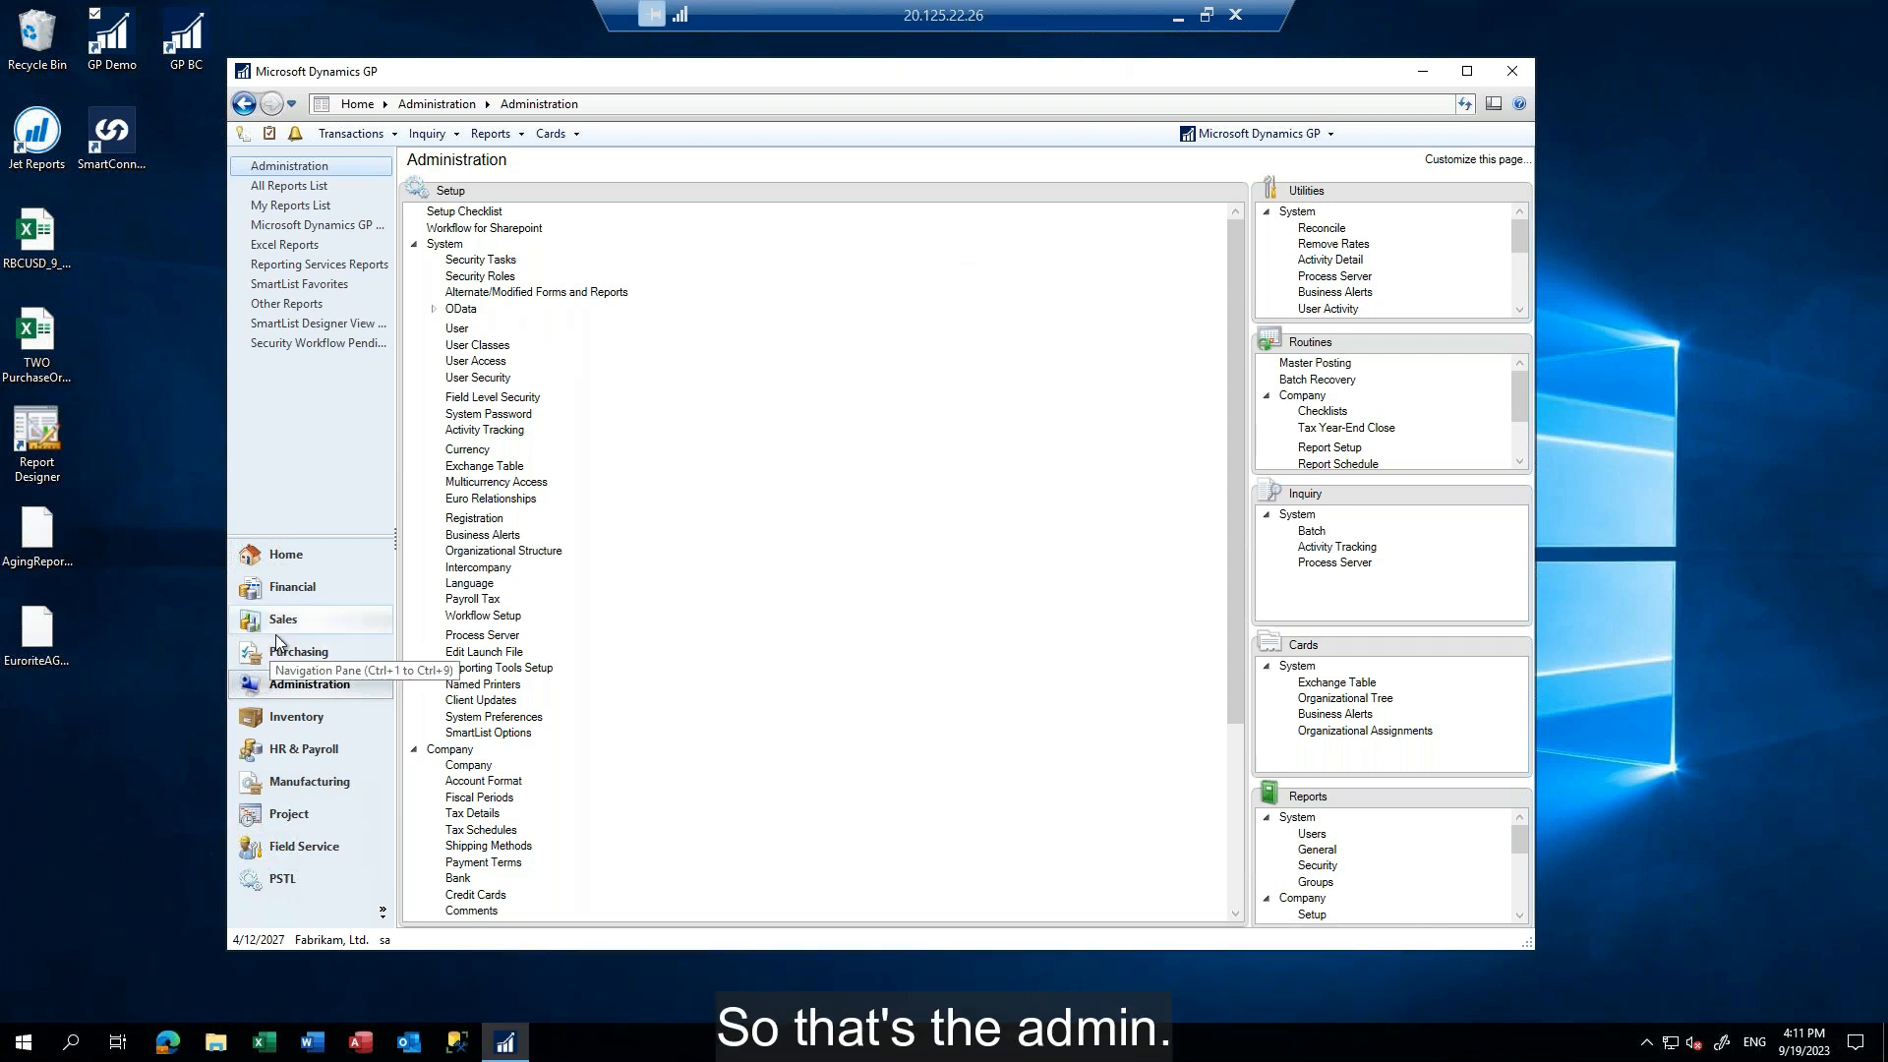
Add a rate type named DEMO in the Financial multicurrency setup
left_click(288, 590)
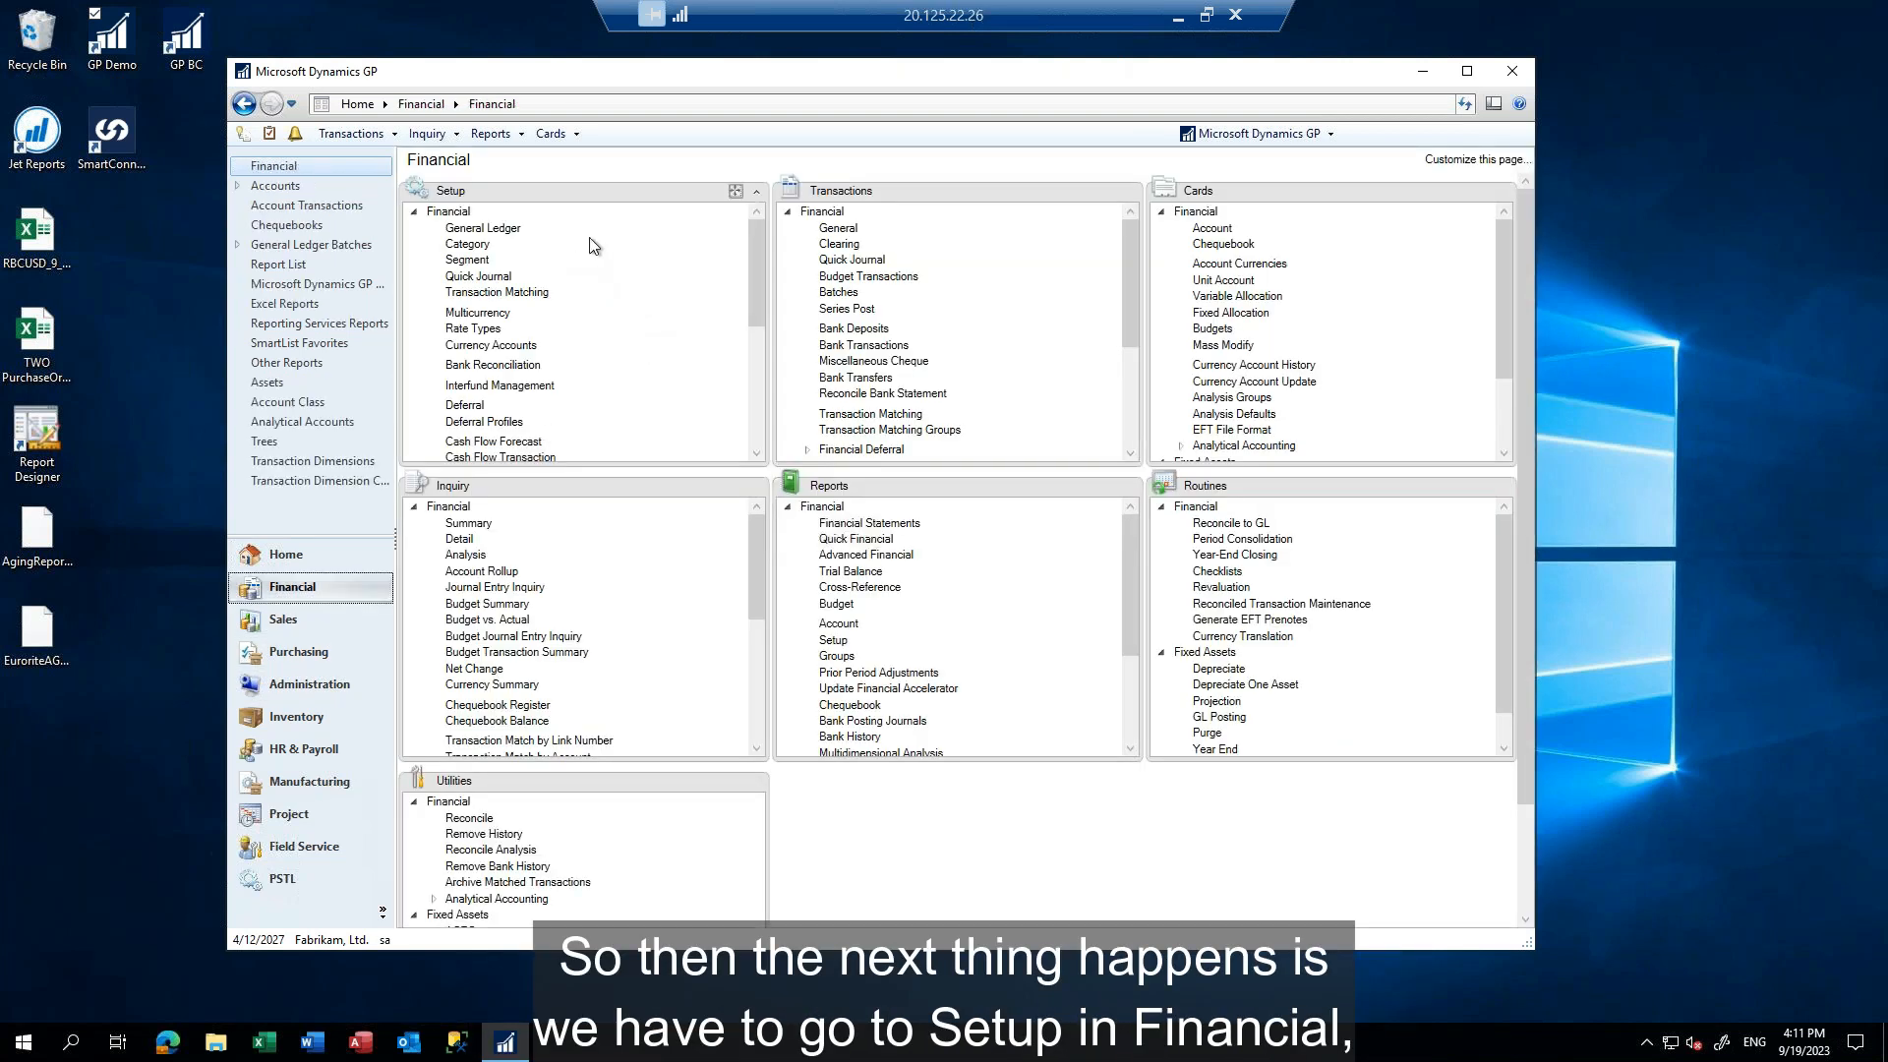
left_click(478, 313)
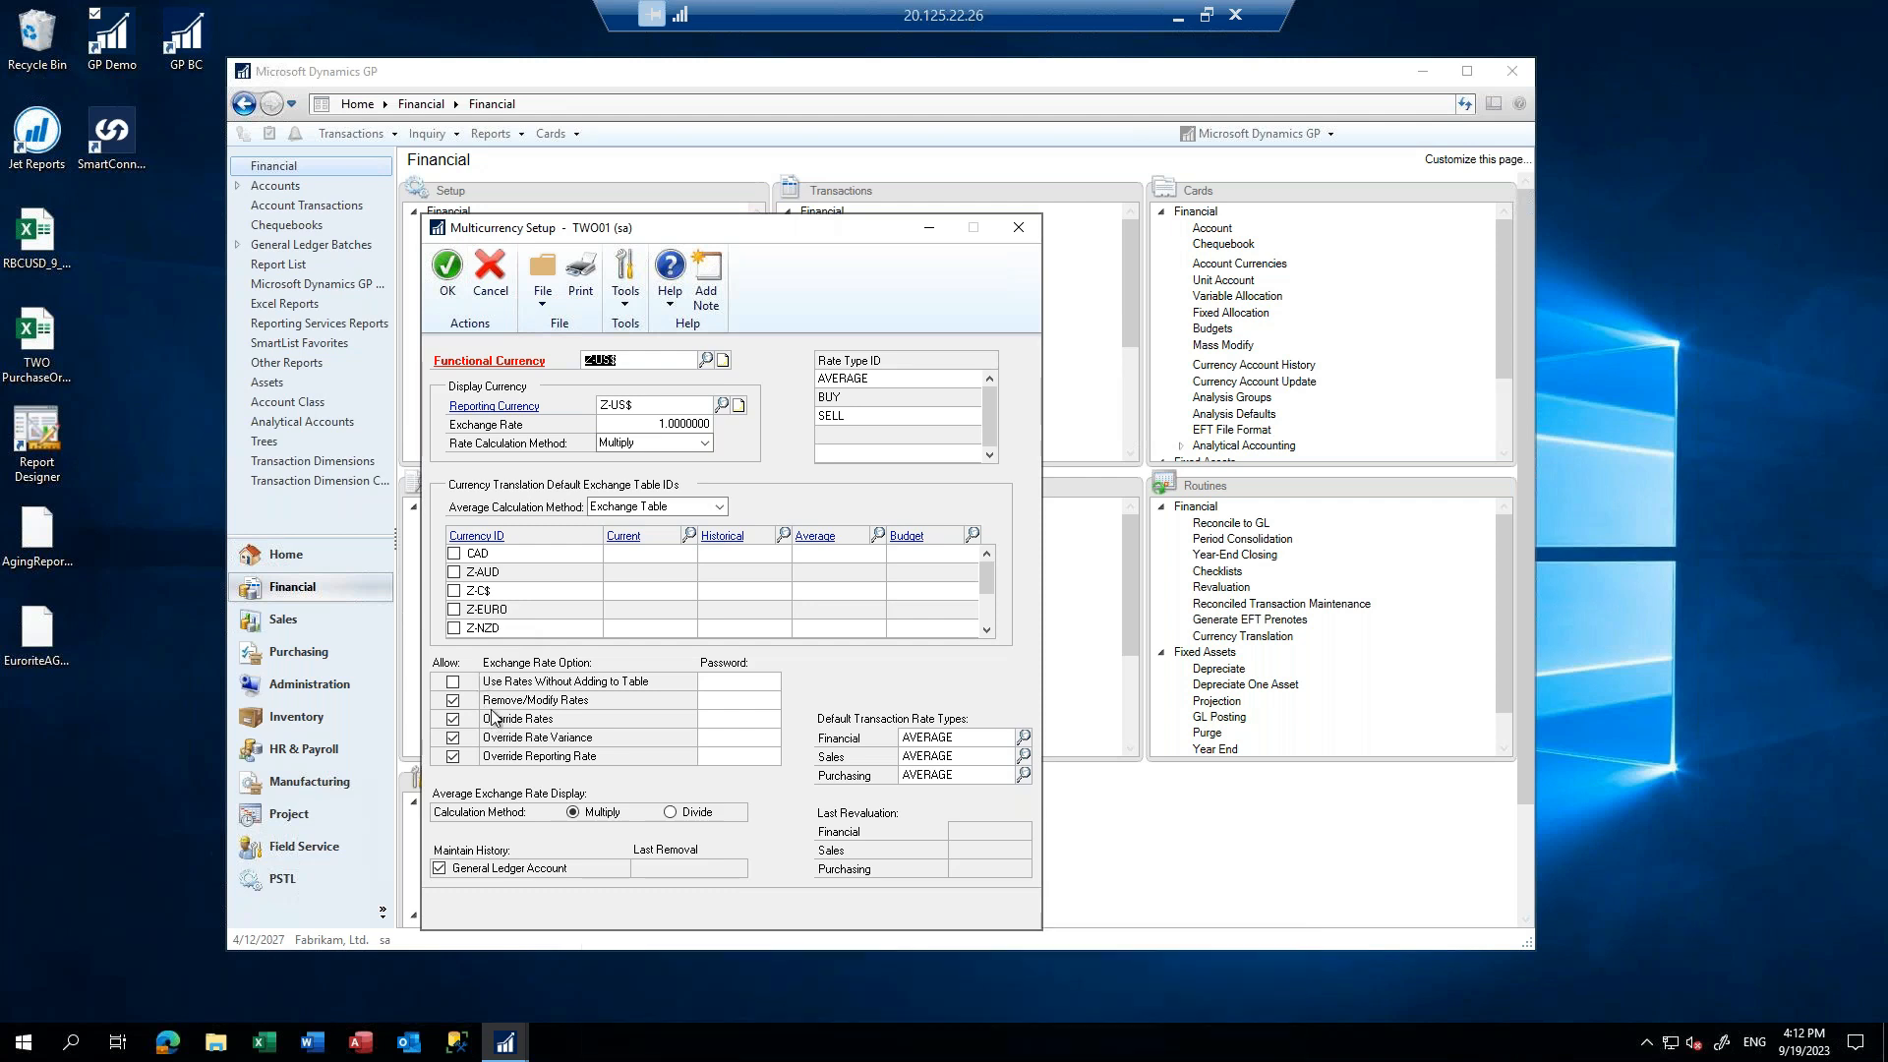
left_click(831, 435)
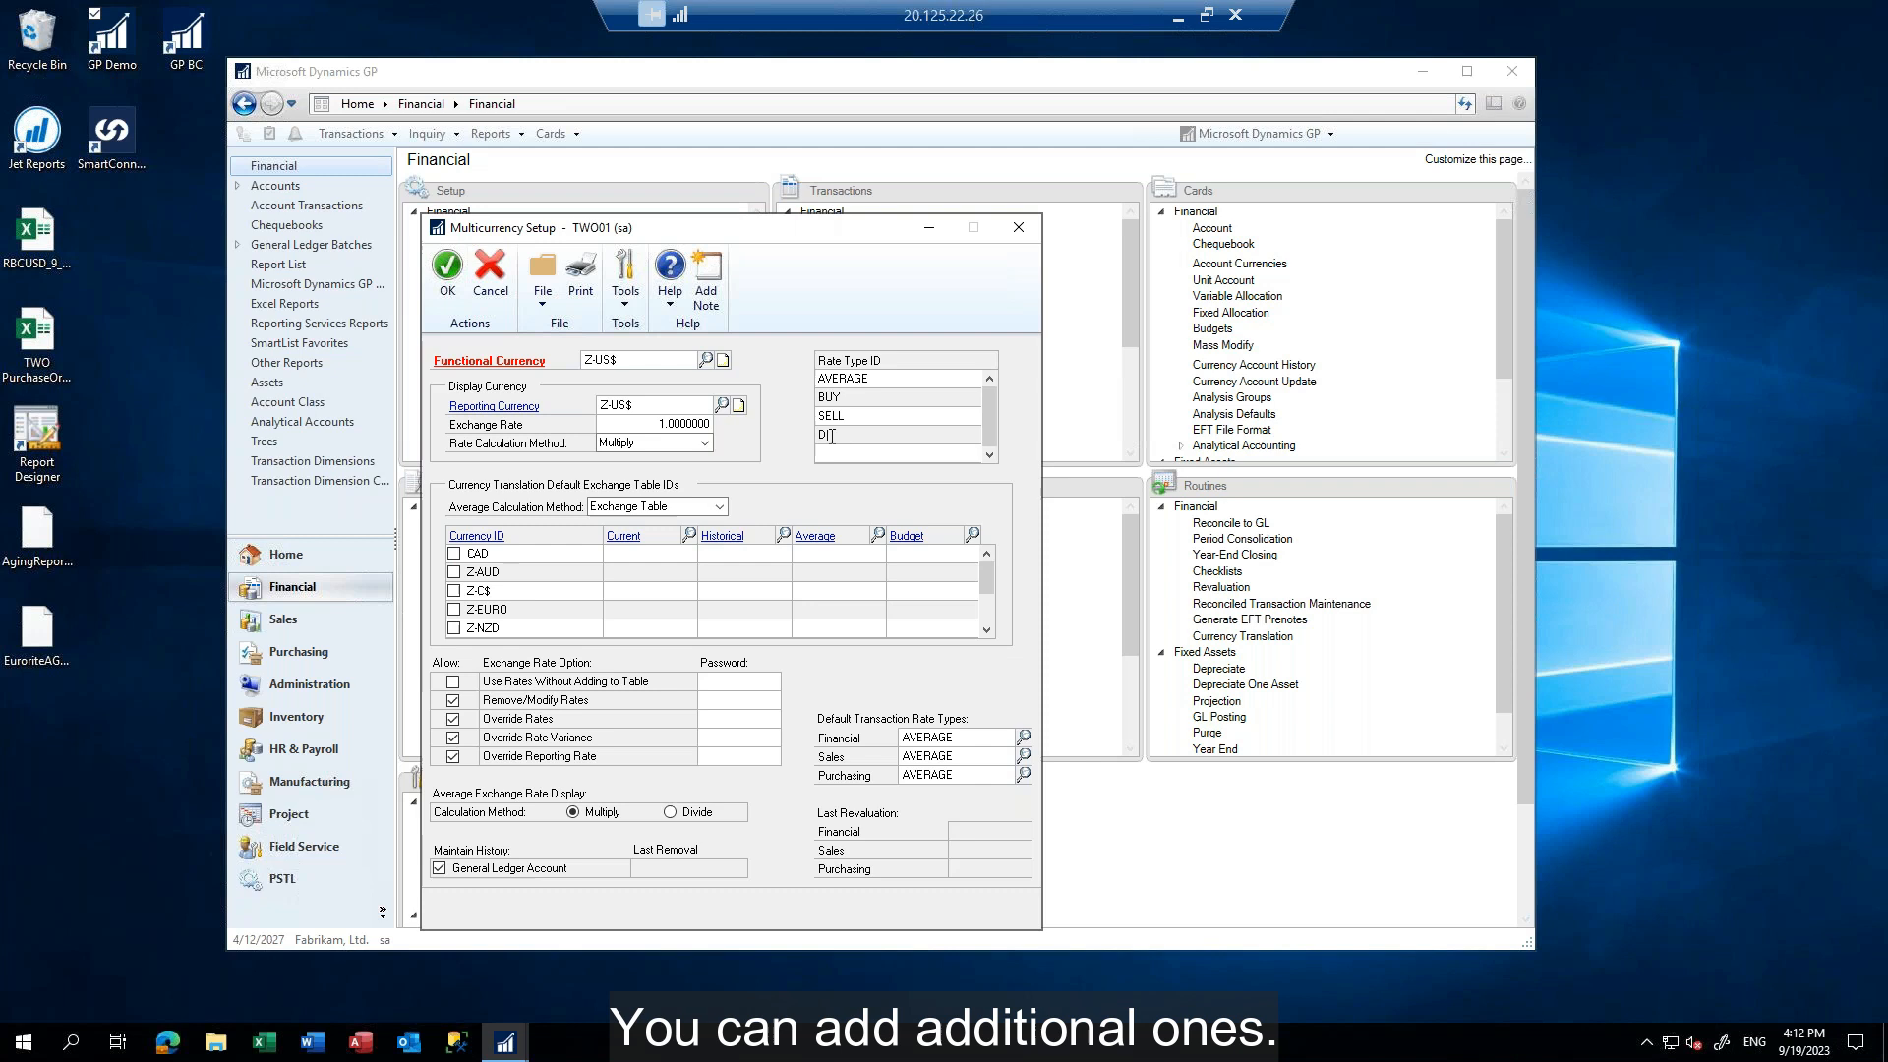
type("DEMO")
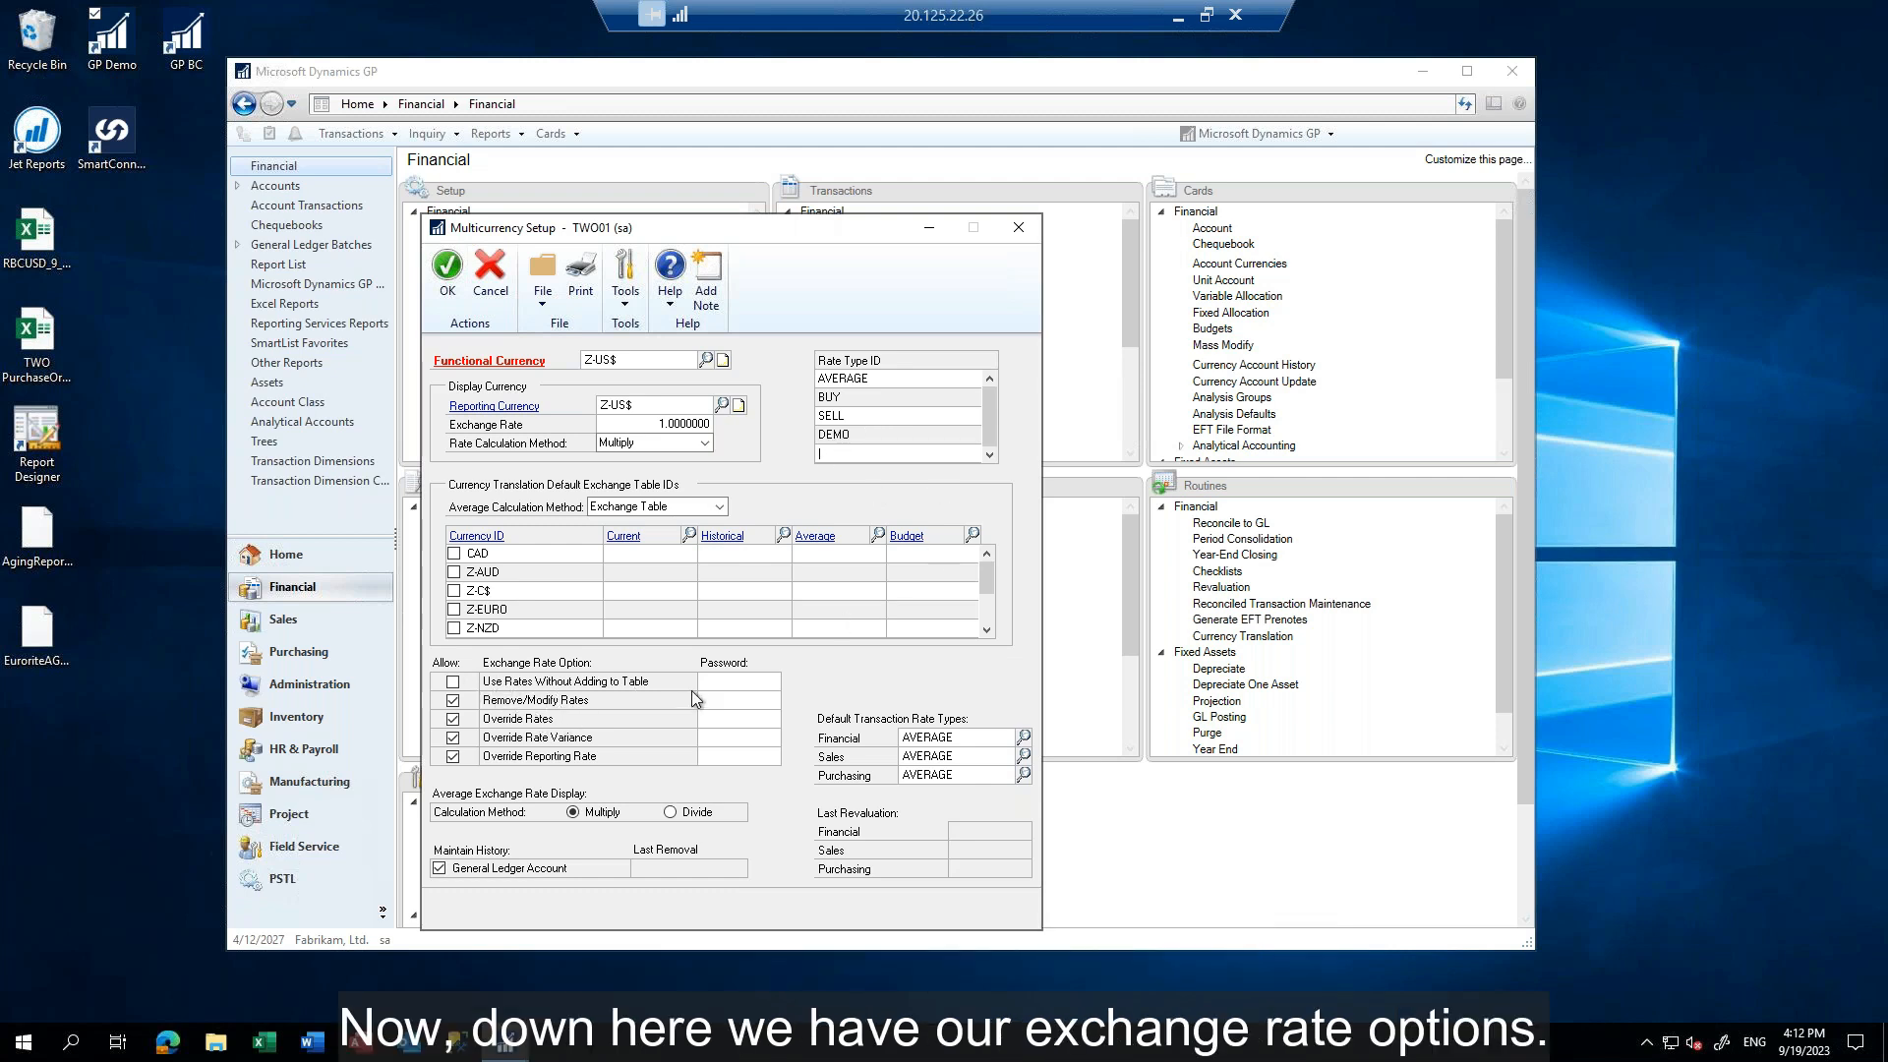
Allow using rates without adding them to the table, enter a password for that option, and accept the multicurrency setup
left_click(455, 685)
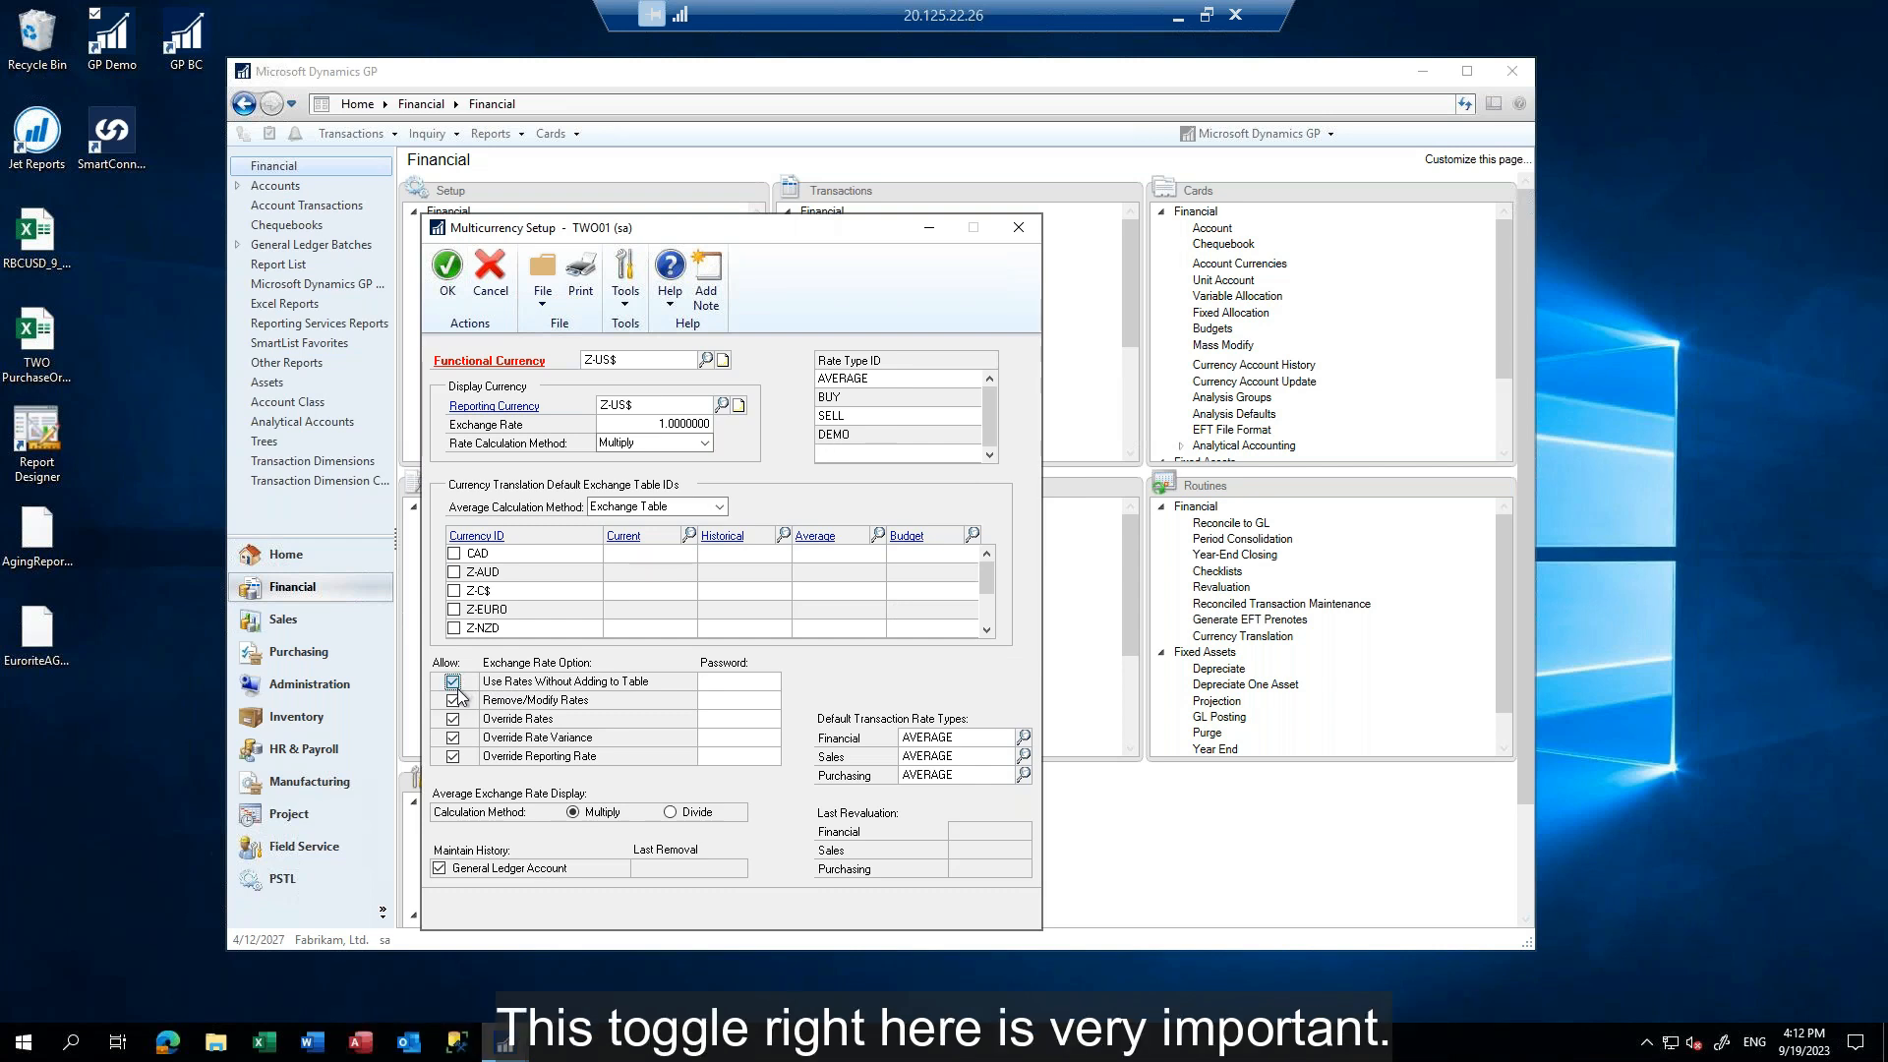
left_click(454, 686)
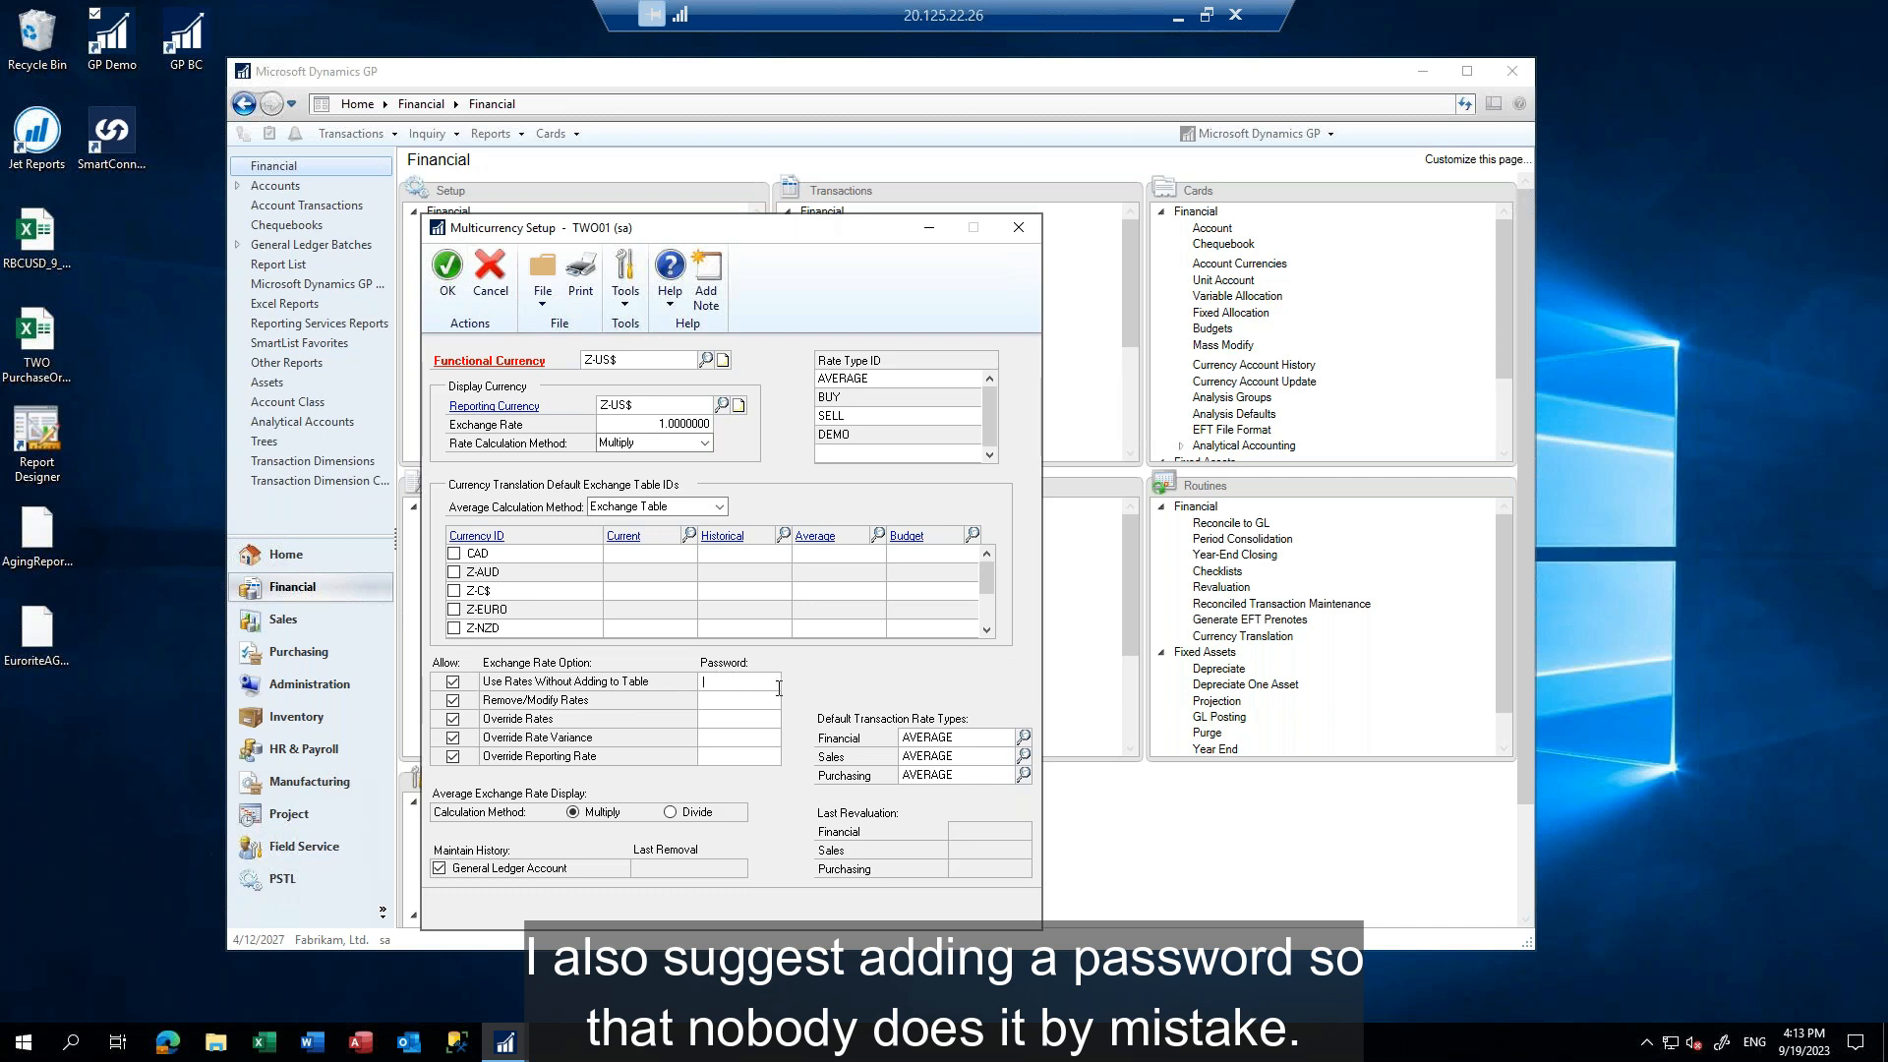
type("FX")
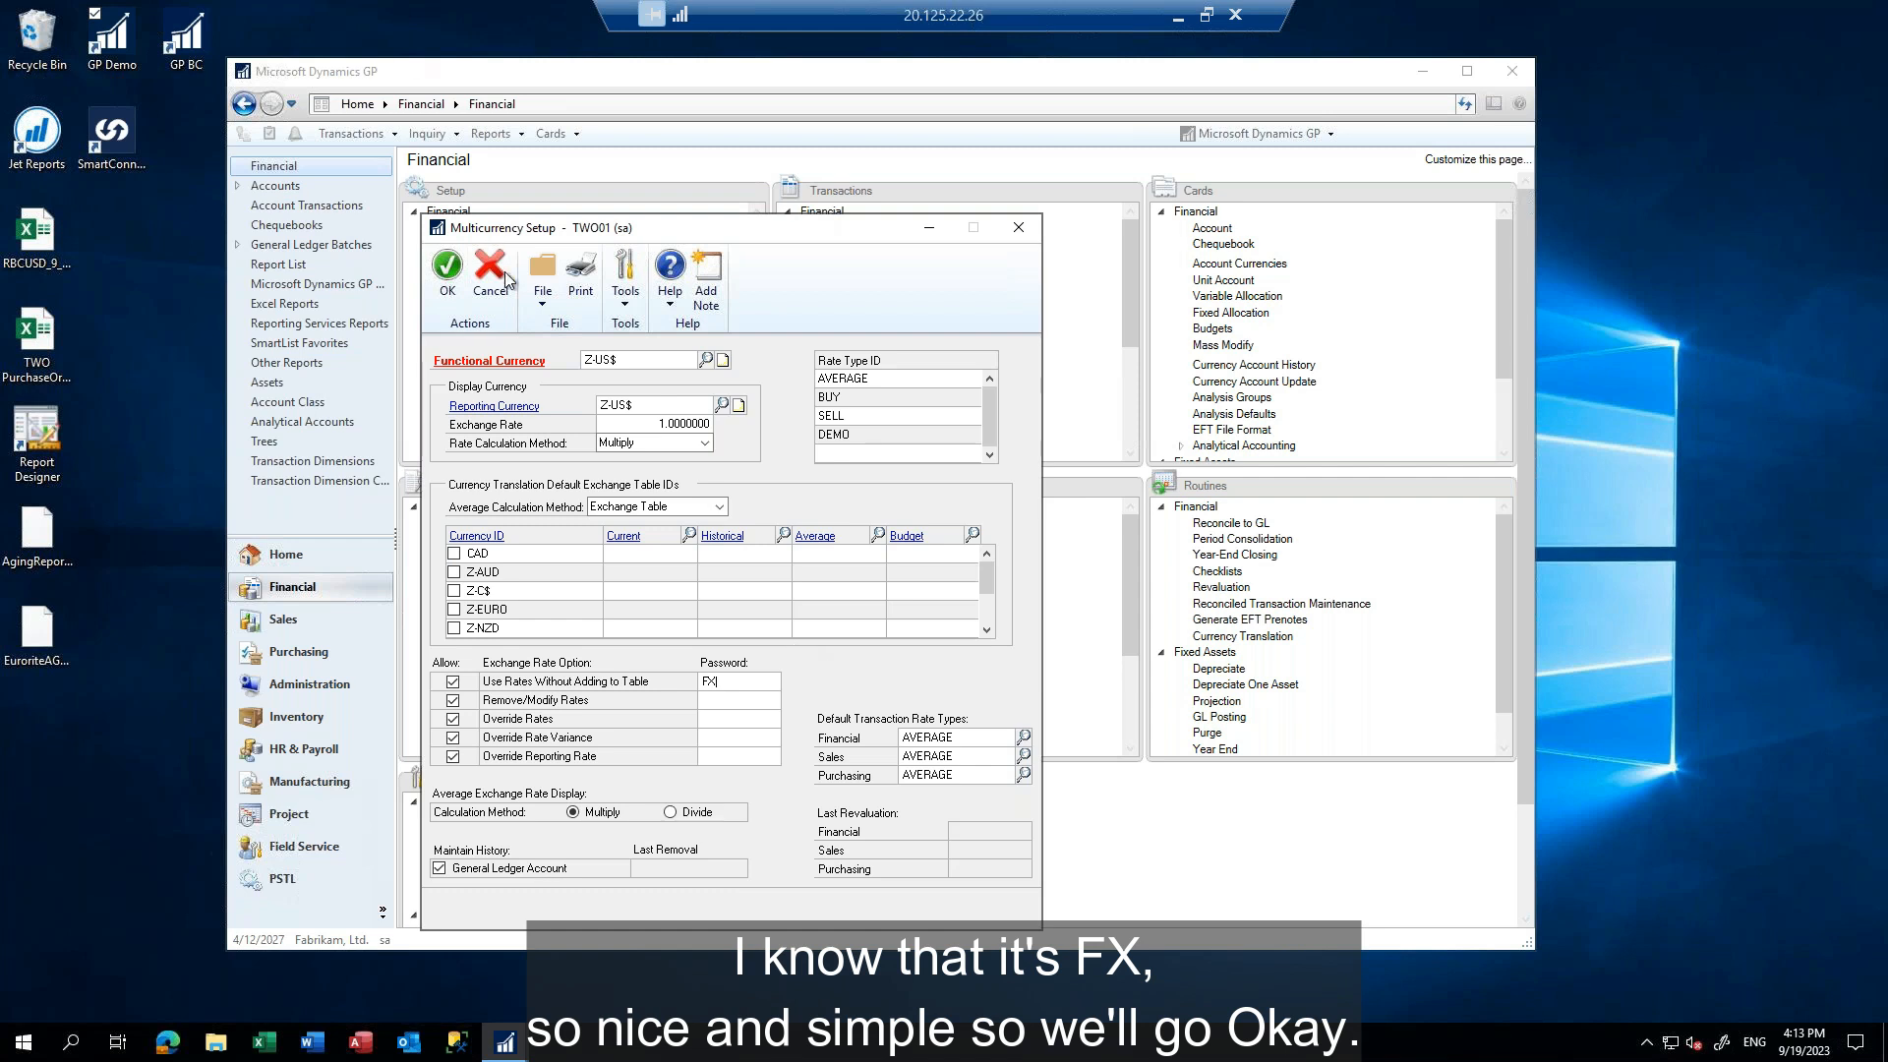
left_click(463, 275)
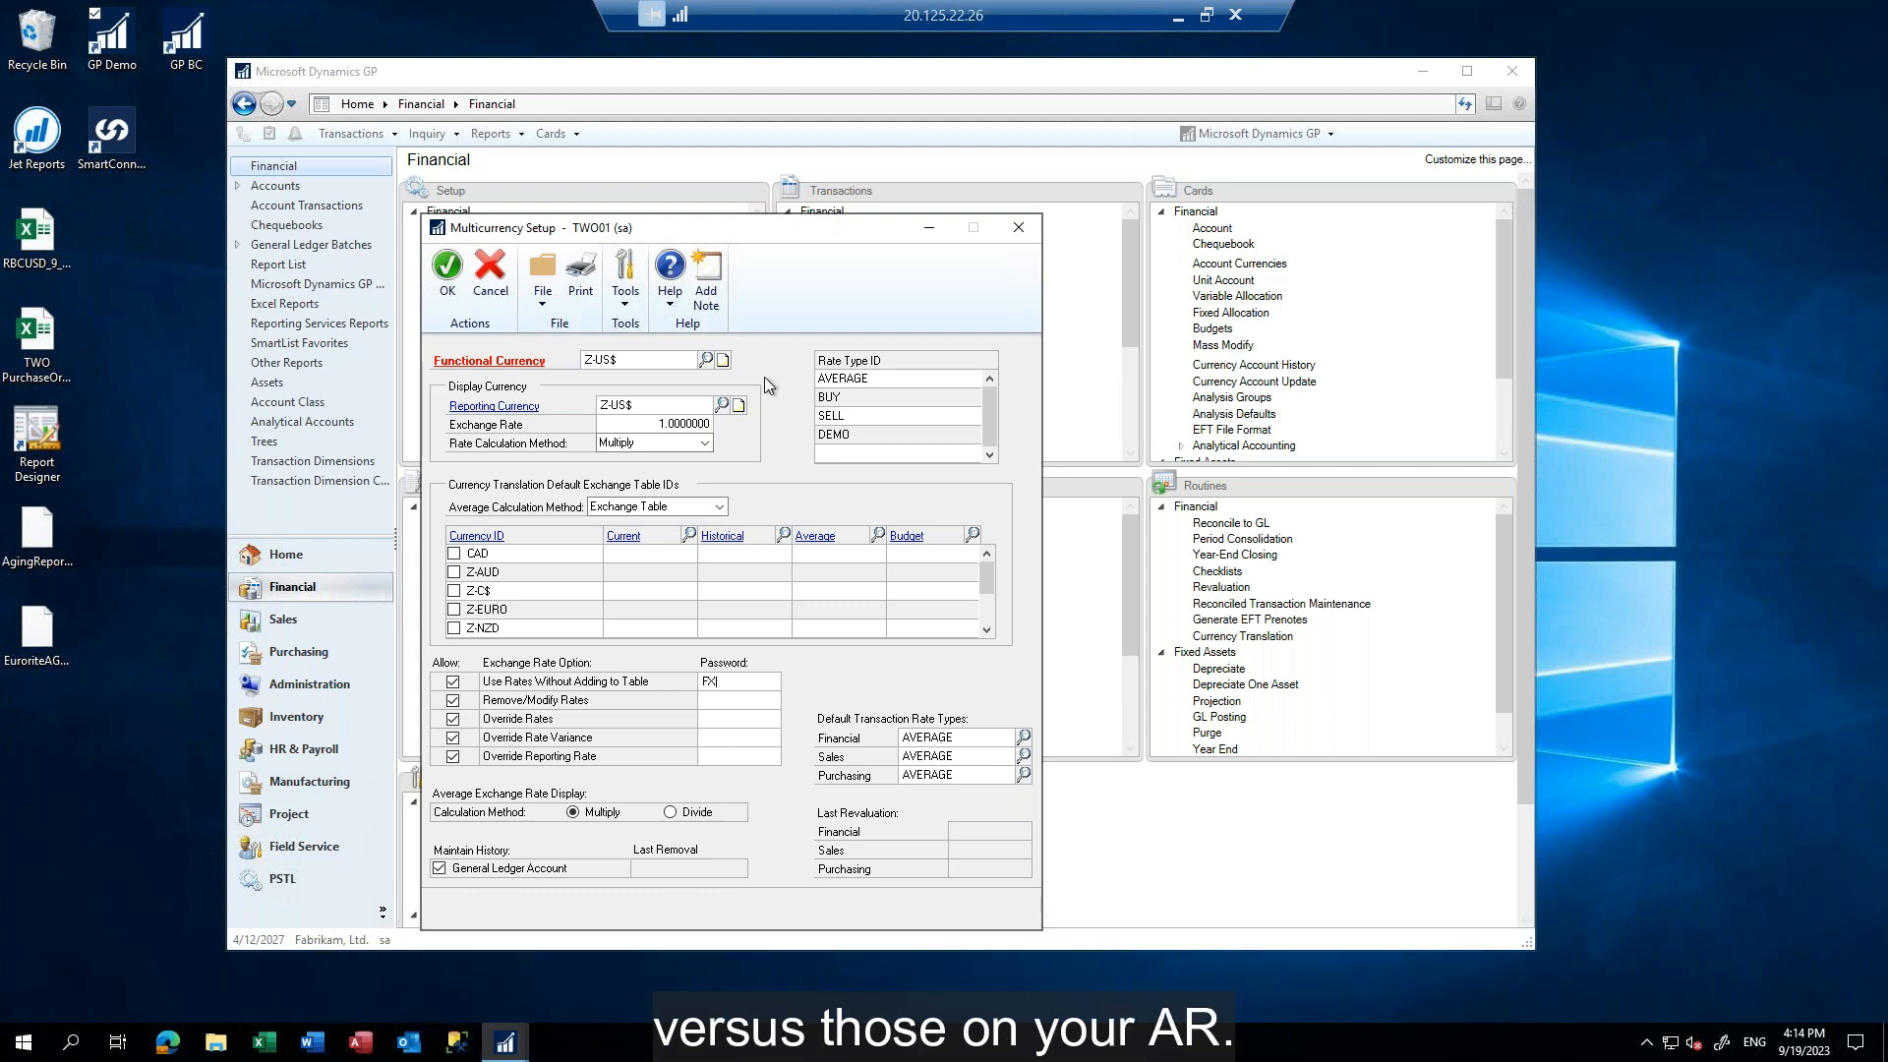
left_click(448, 270)
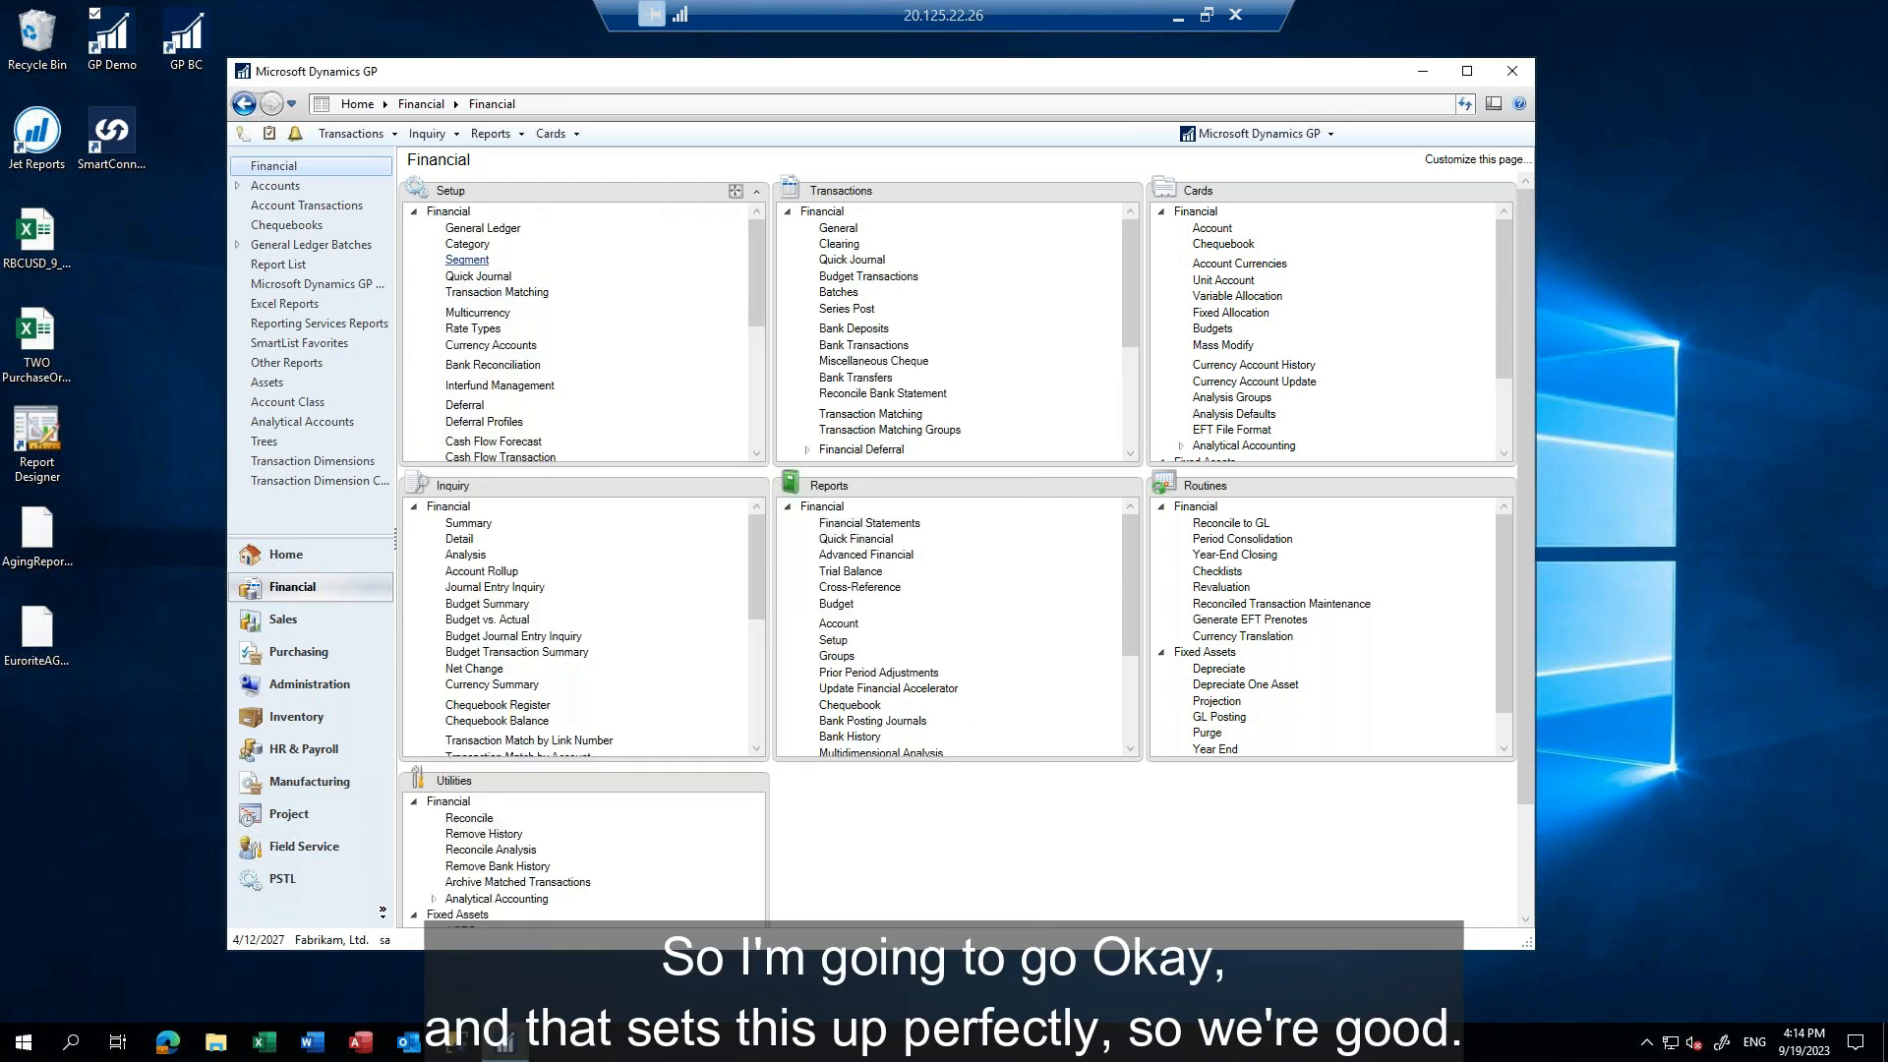
Assign the AVERAGE rate type to the CAD-USDAVG exchange table
left_click(476, 328)
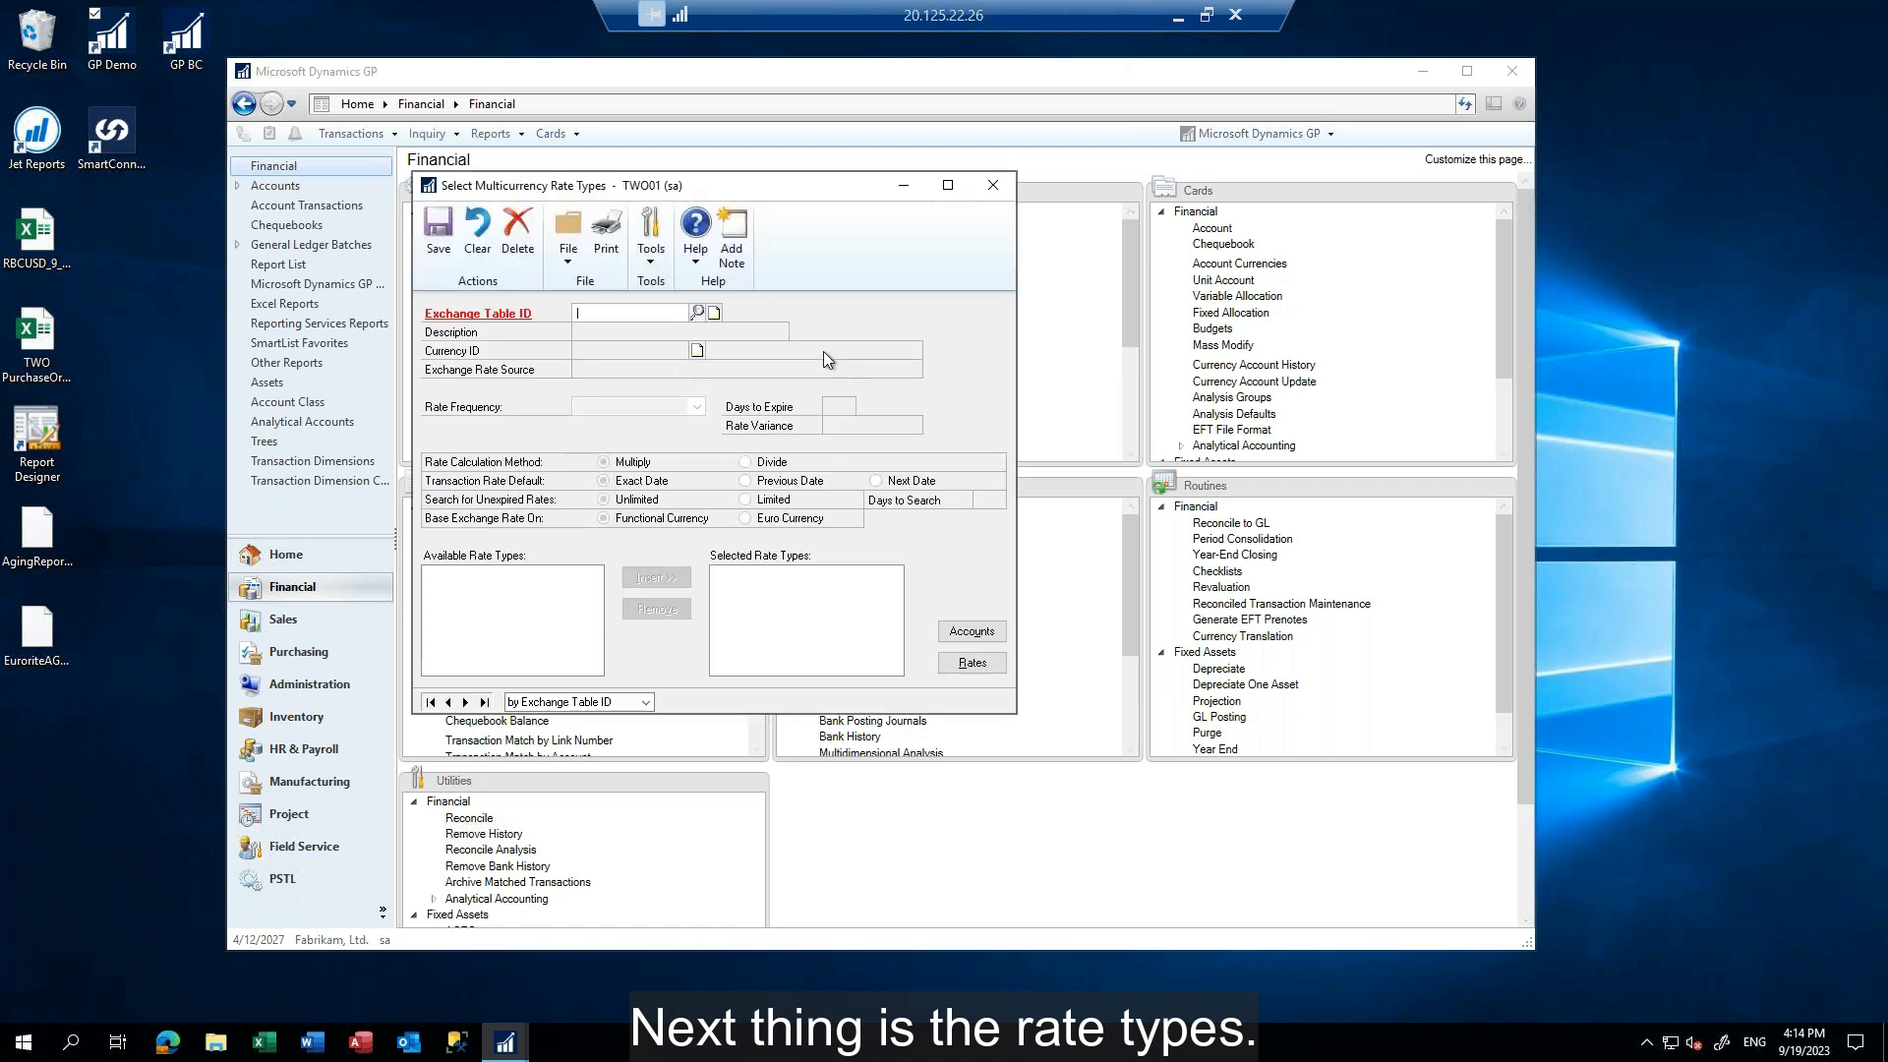
left_click(696, 311)
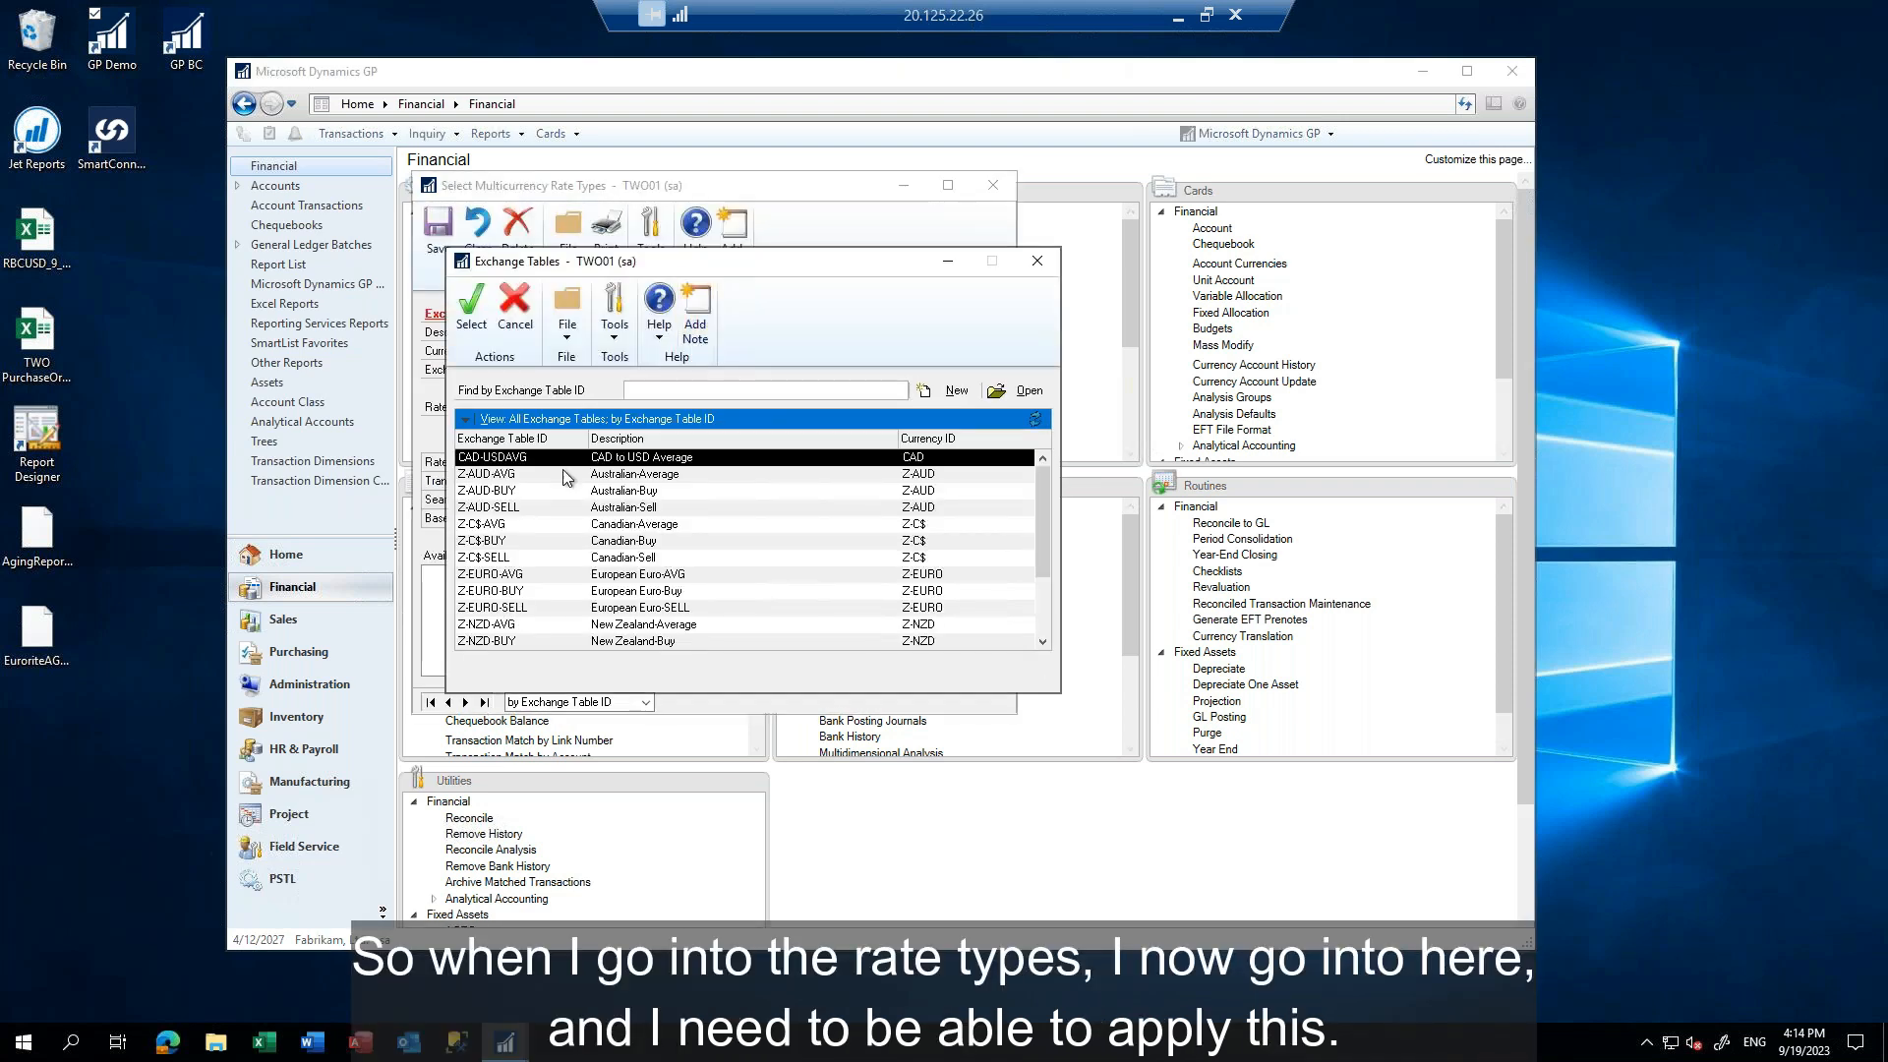
double_click(505, 458)
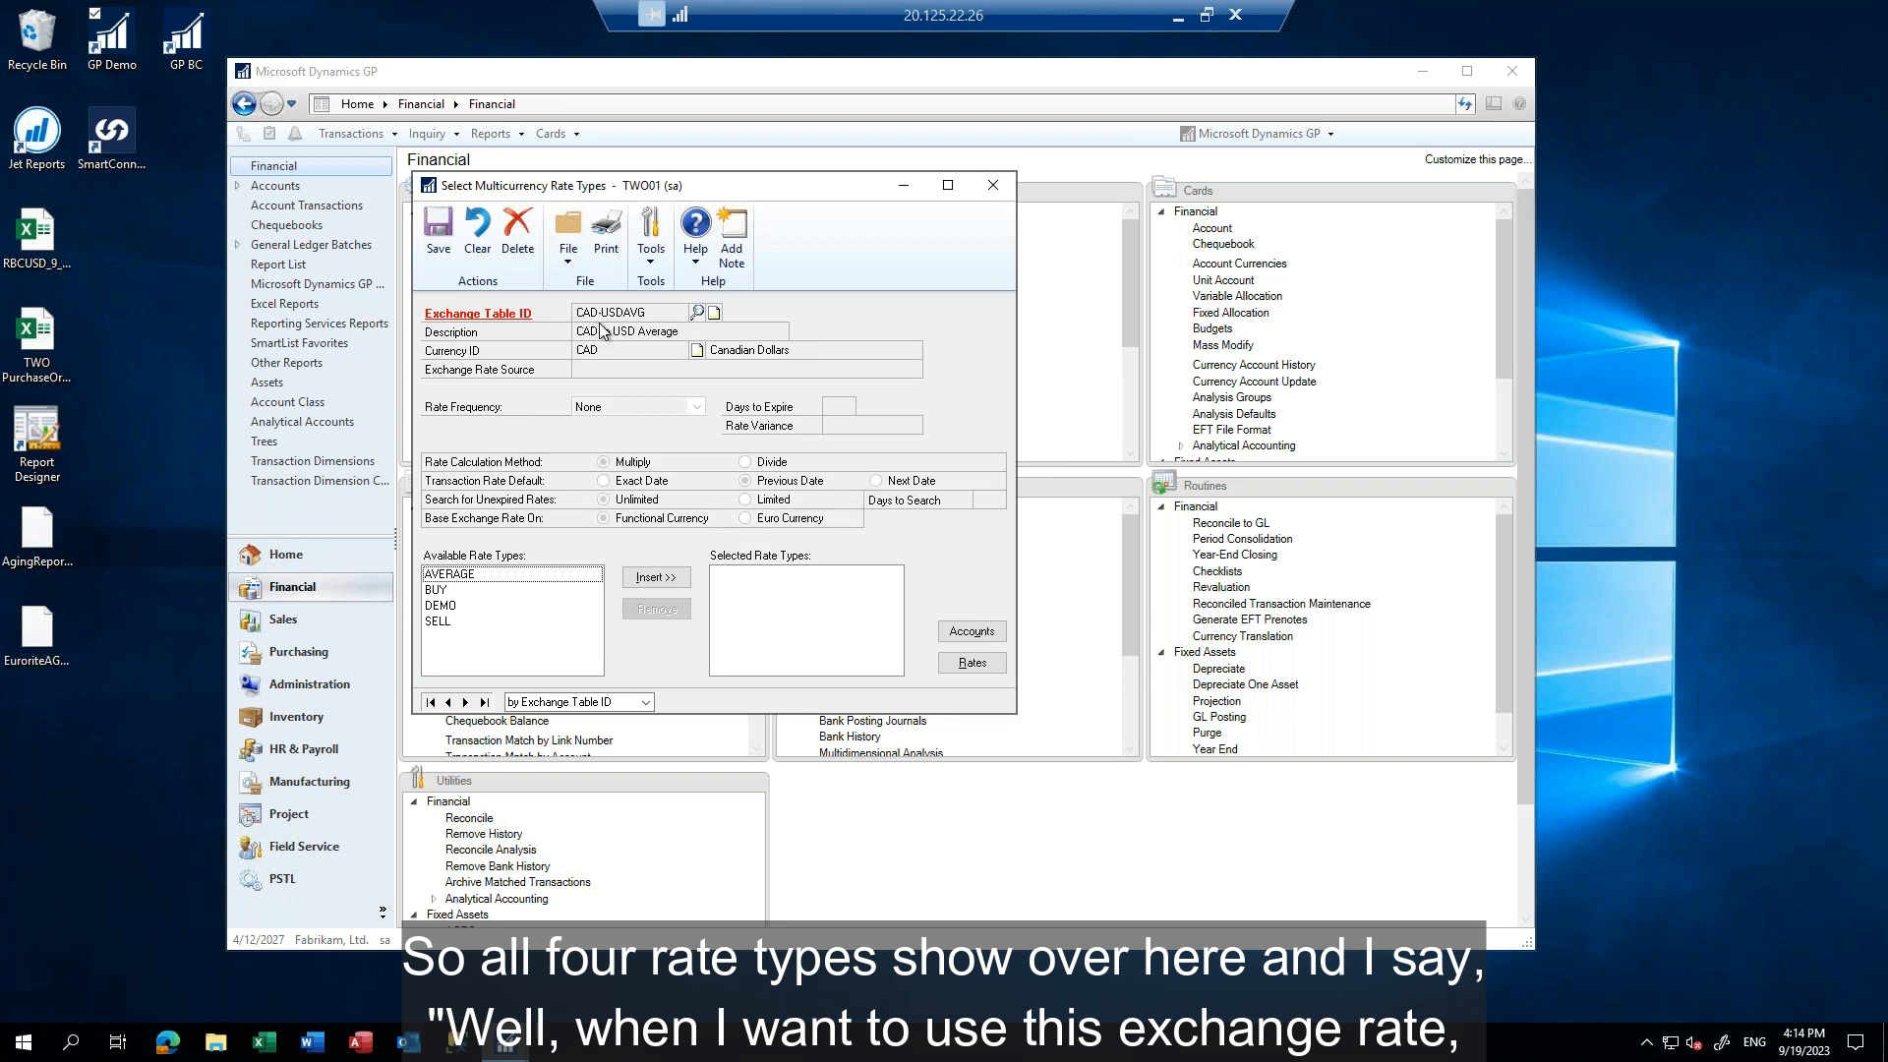
left_click(468, 575)
left_click(656, 577)
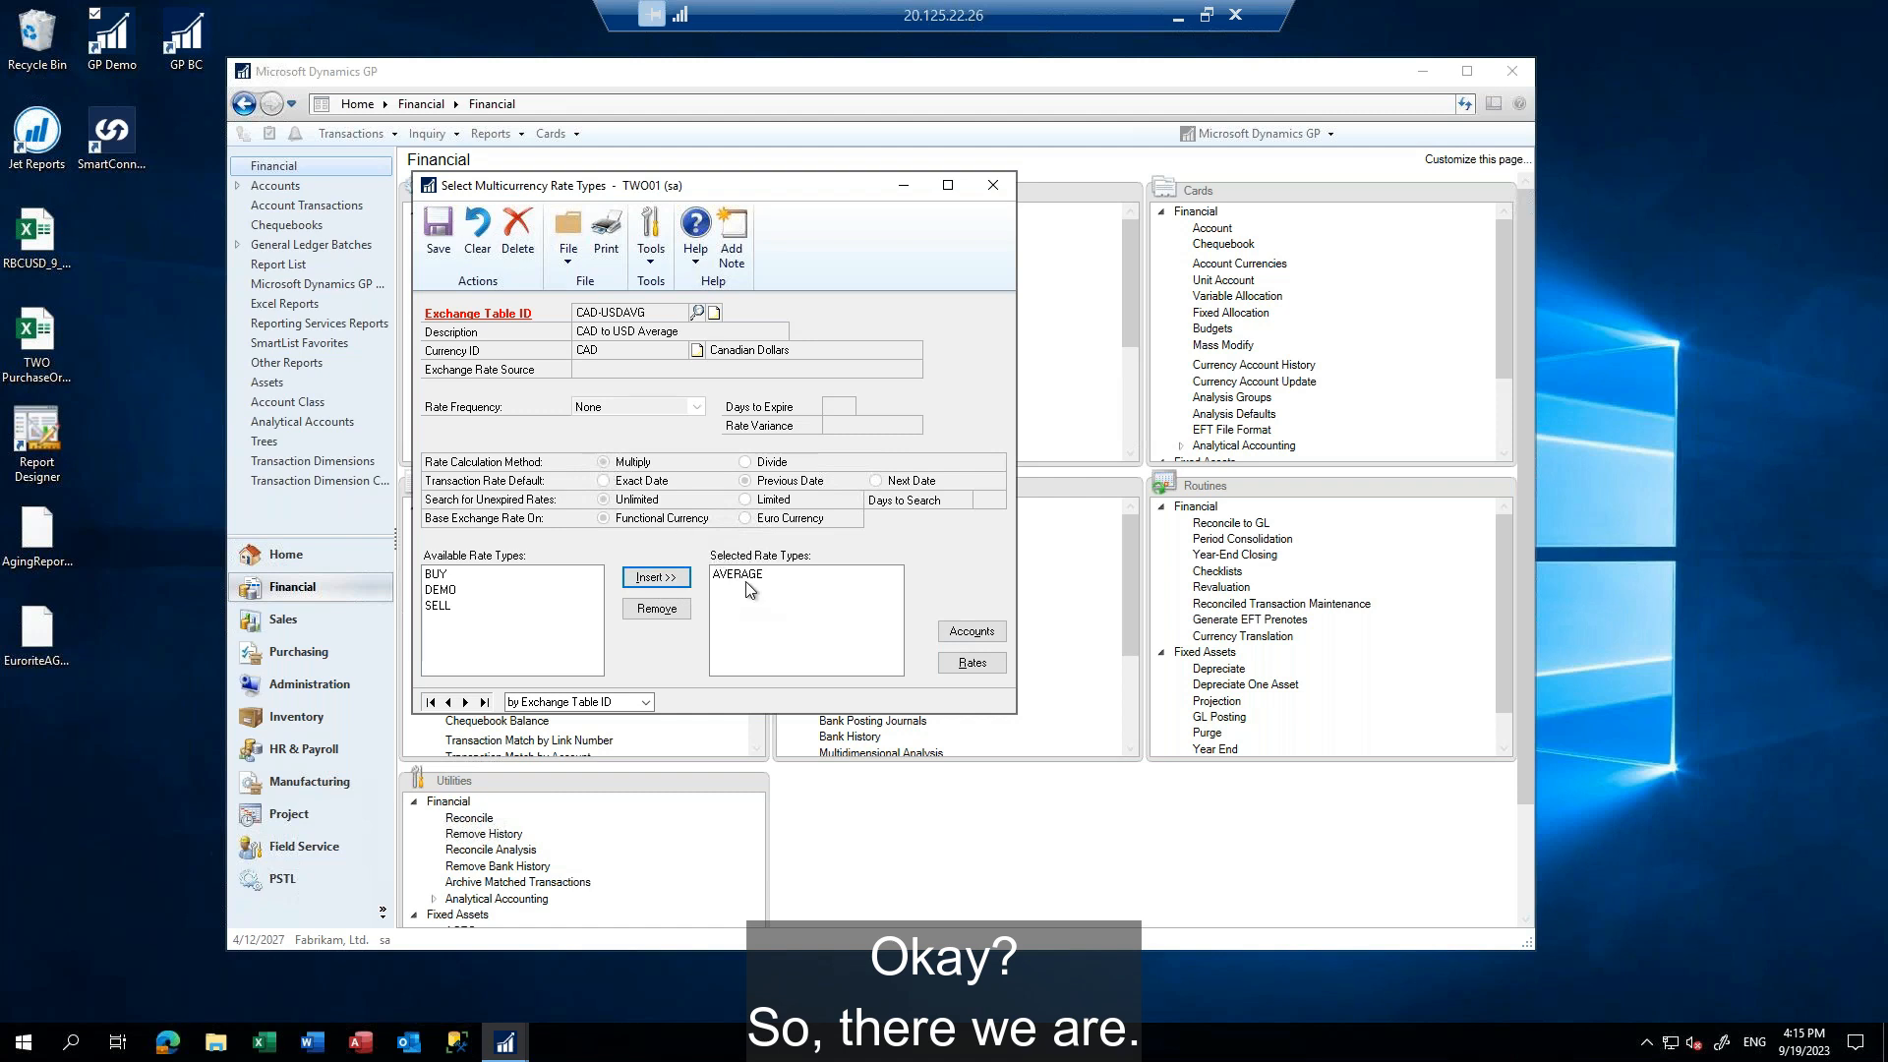
View the CAD-USDAVG exchange rates from the rate type selection, close them and save the selection
left_click(971, 662)
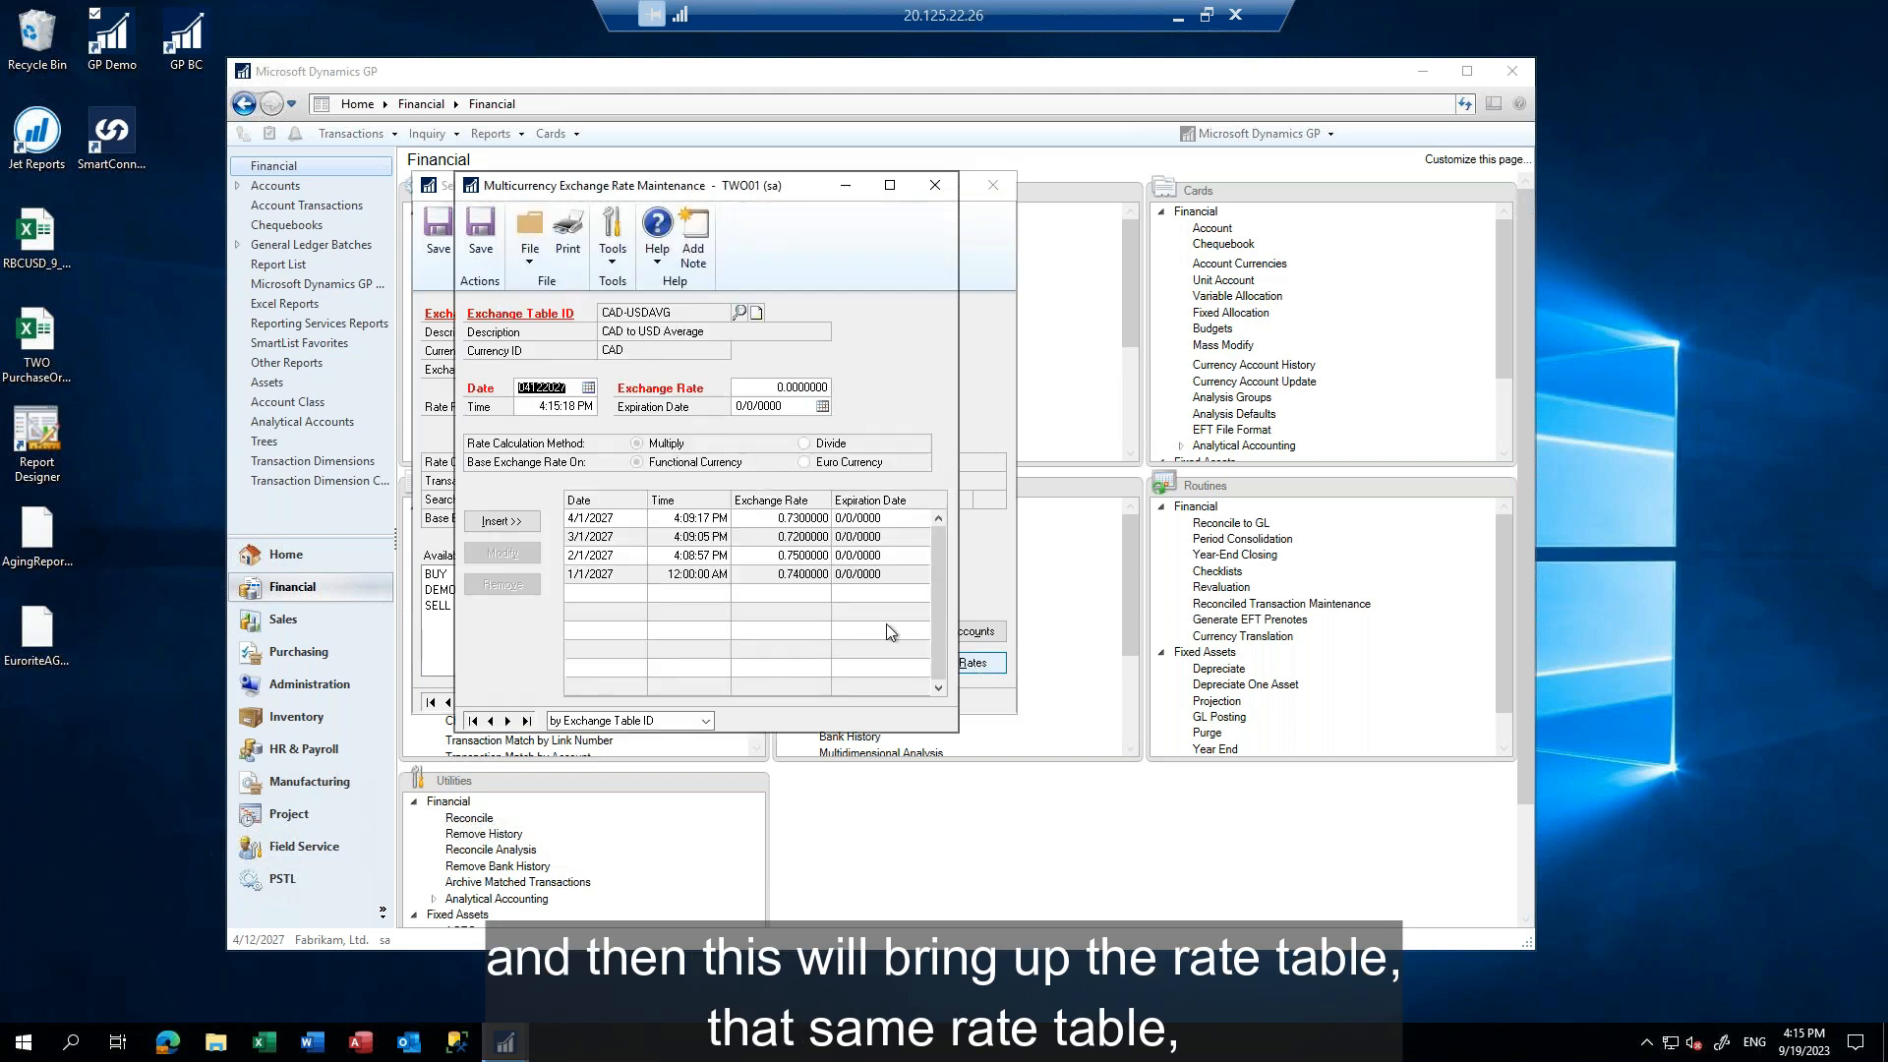
left_click(934, 186)
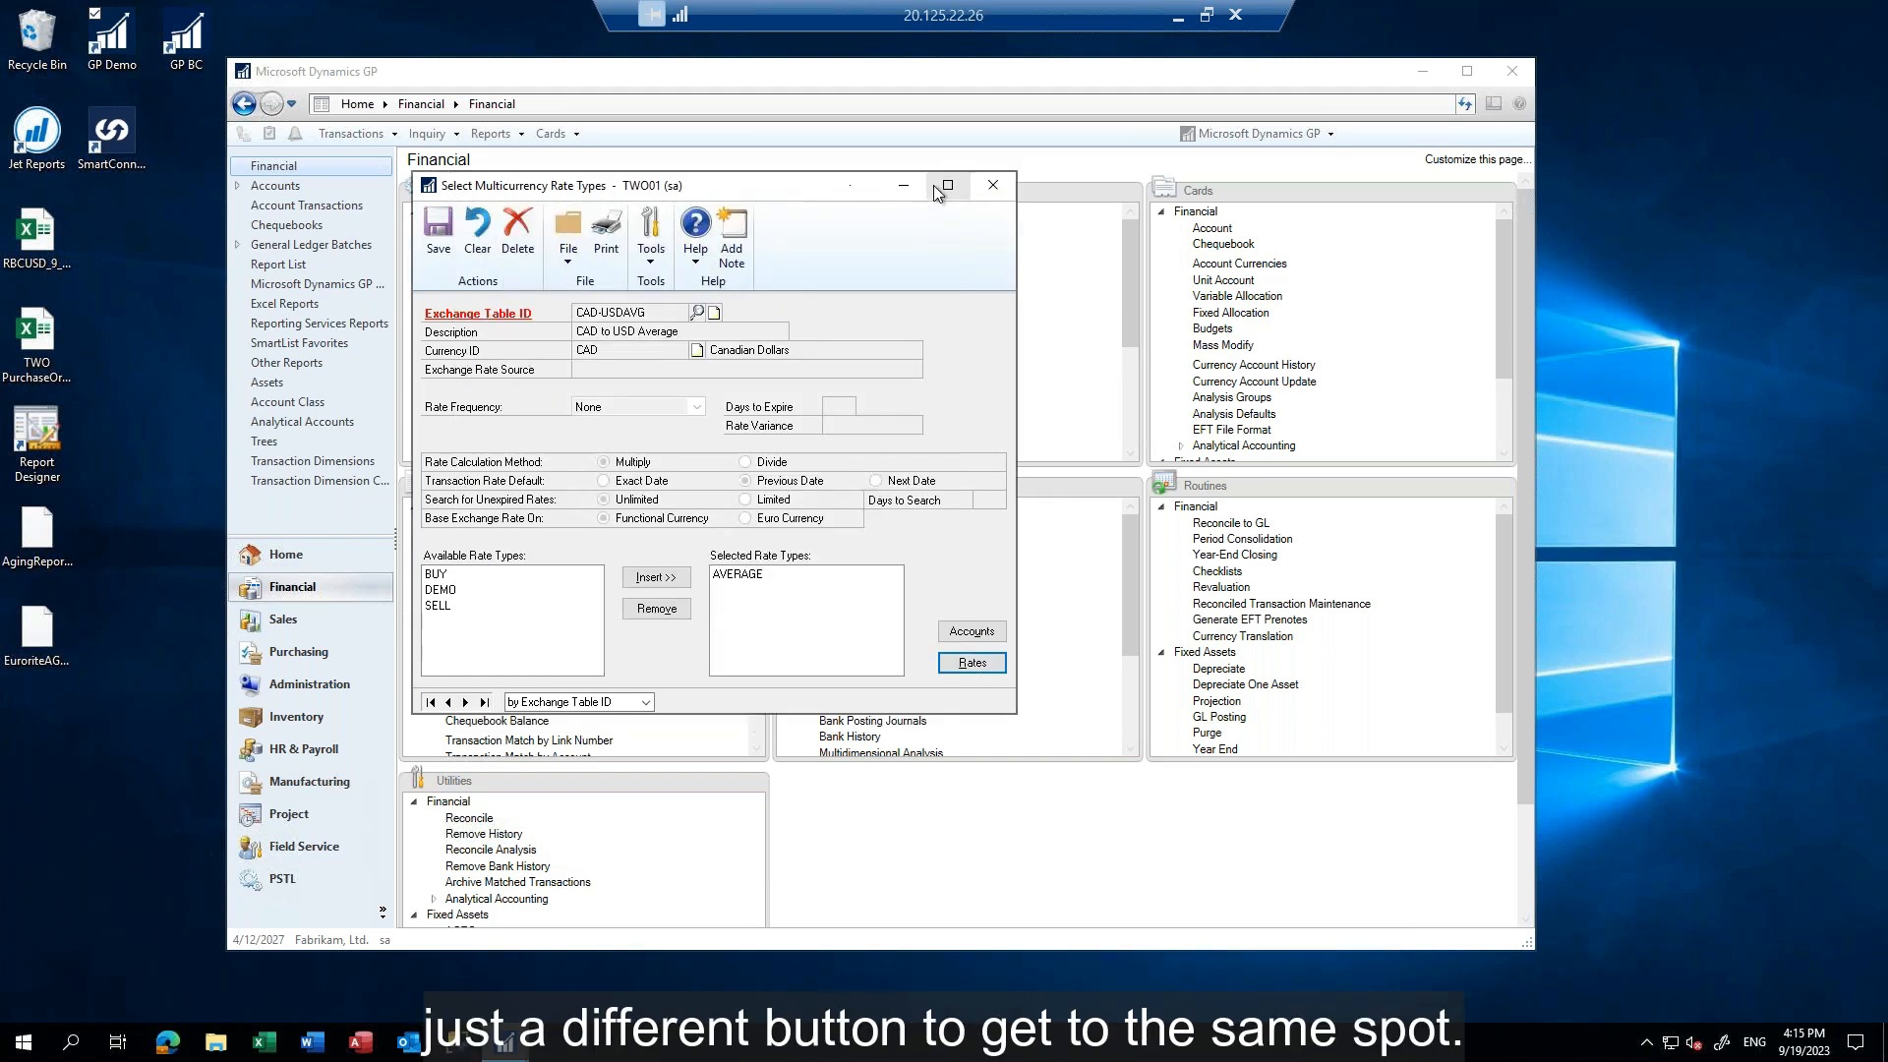
left_click(439, 229)
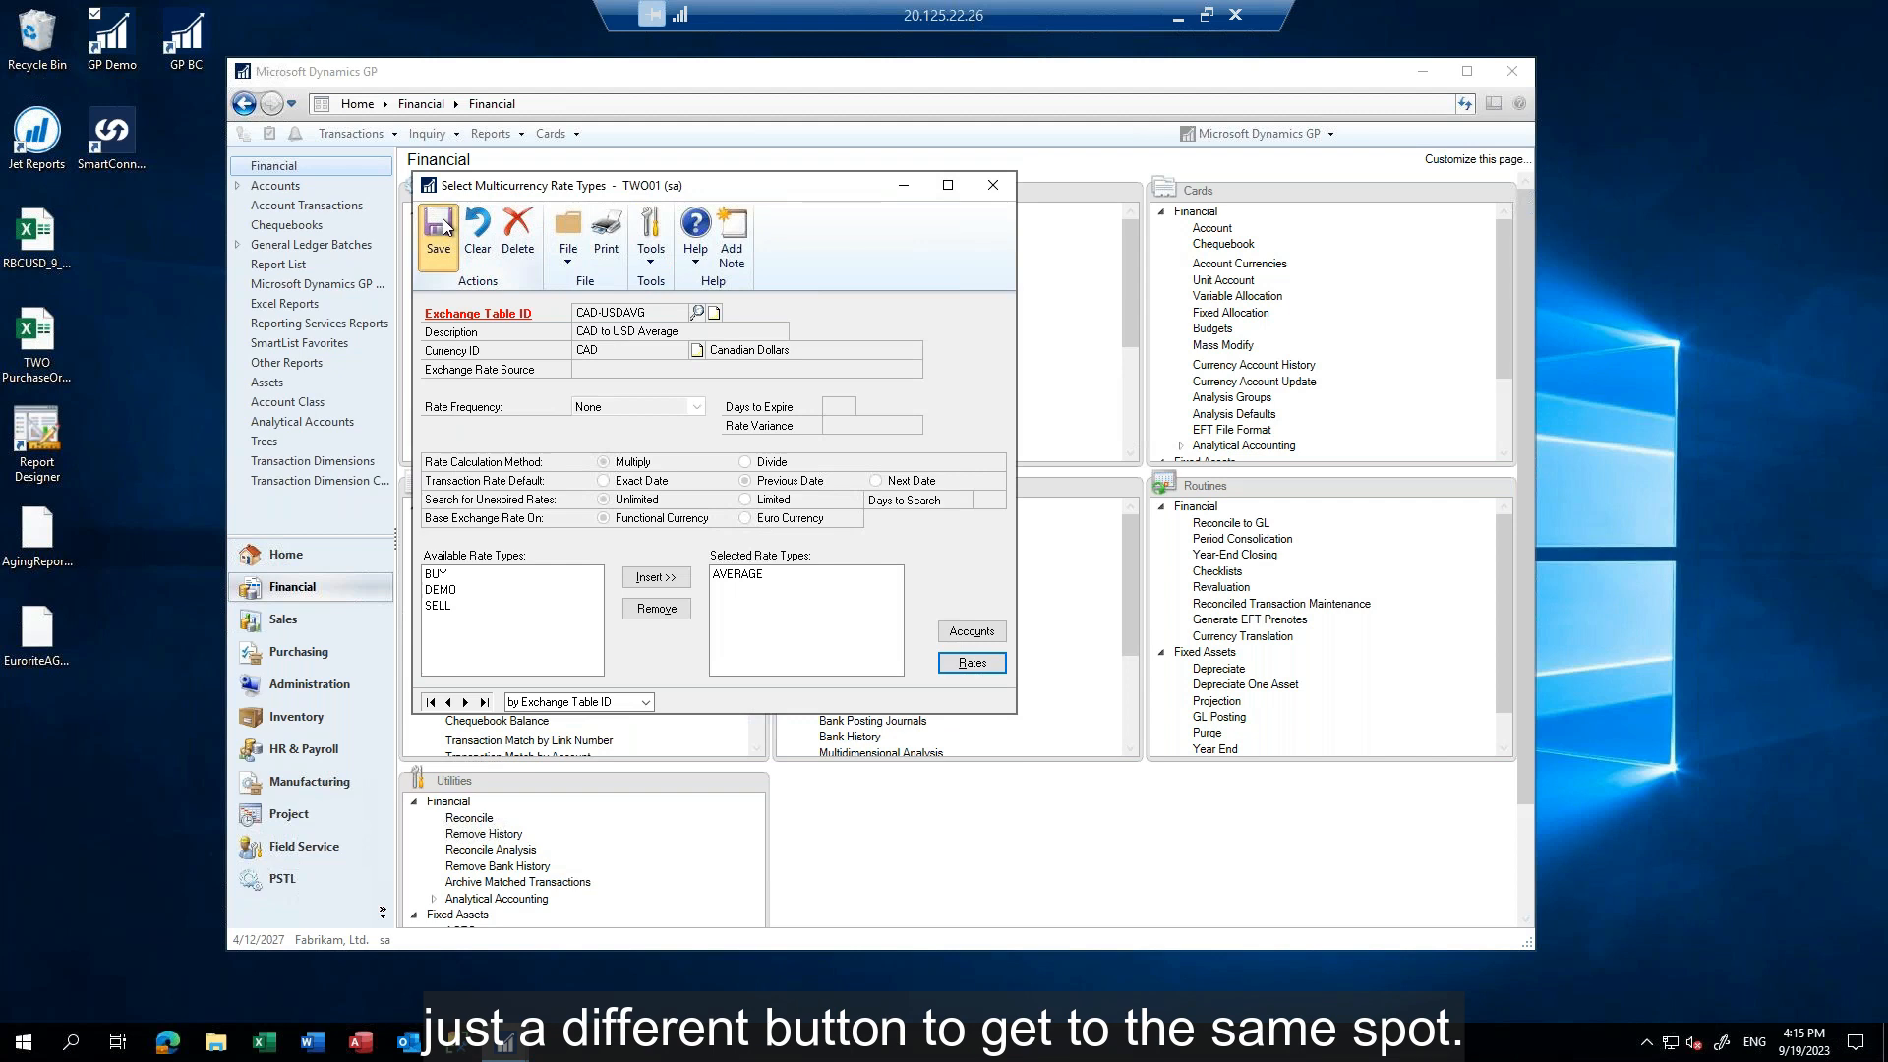
Review the rate types selected for the Z-C$-AVG exchange table, then save and close the selection
left_click(696, 311)
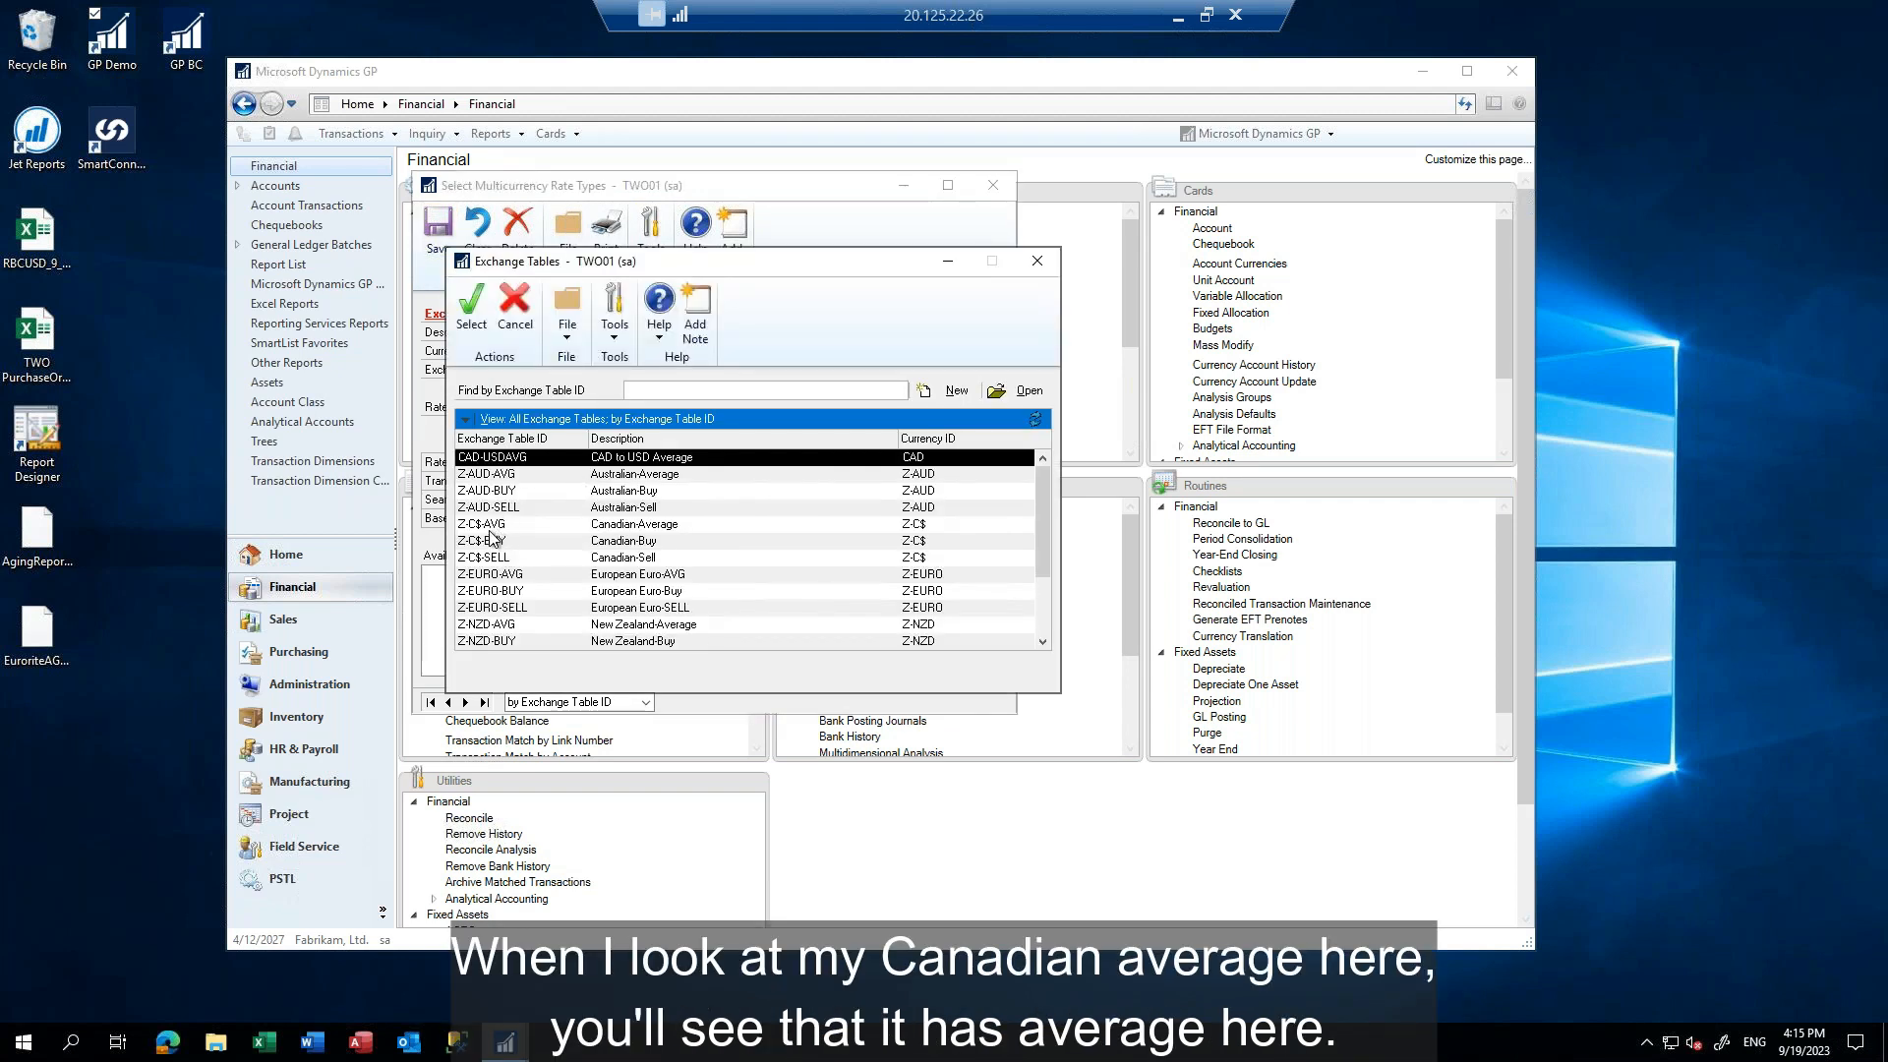
double_click(497, 525)
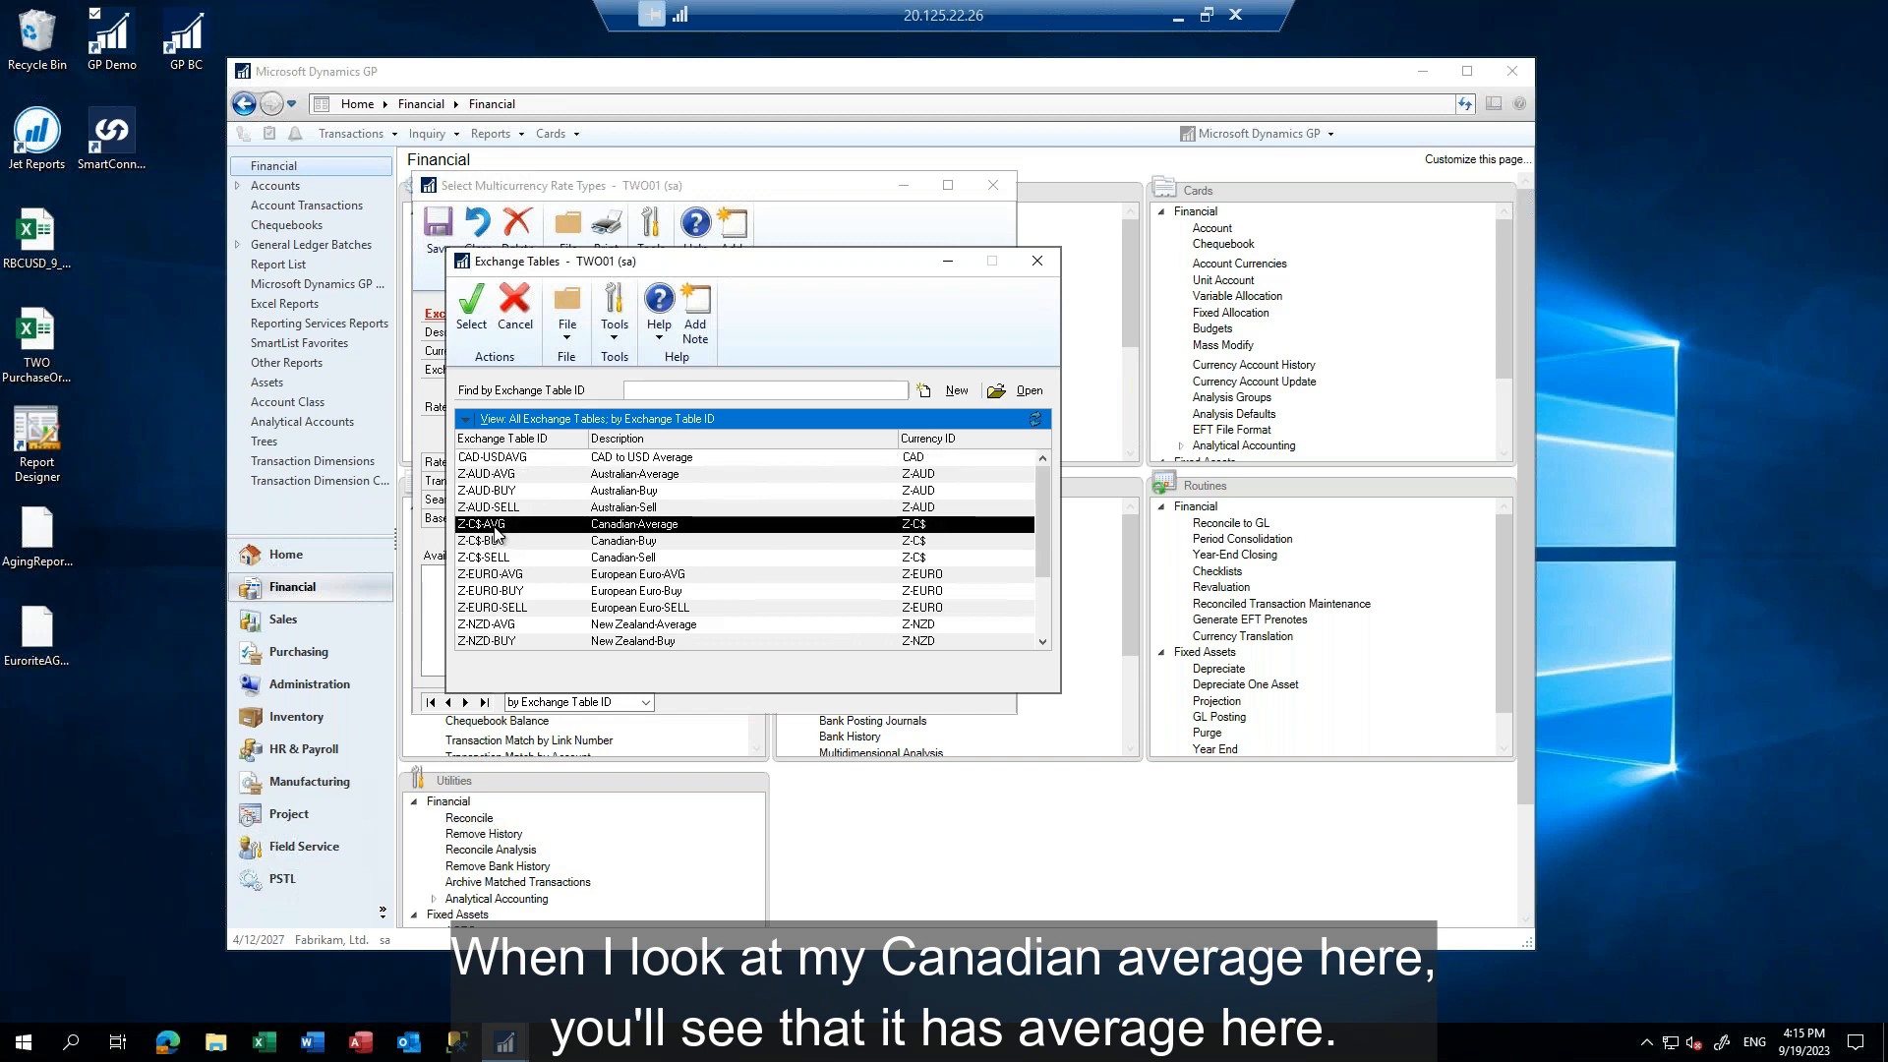
left_click(737, 577)
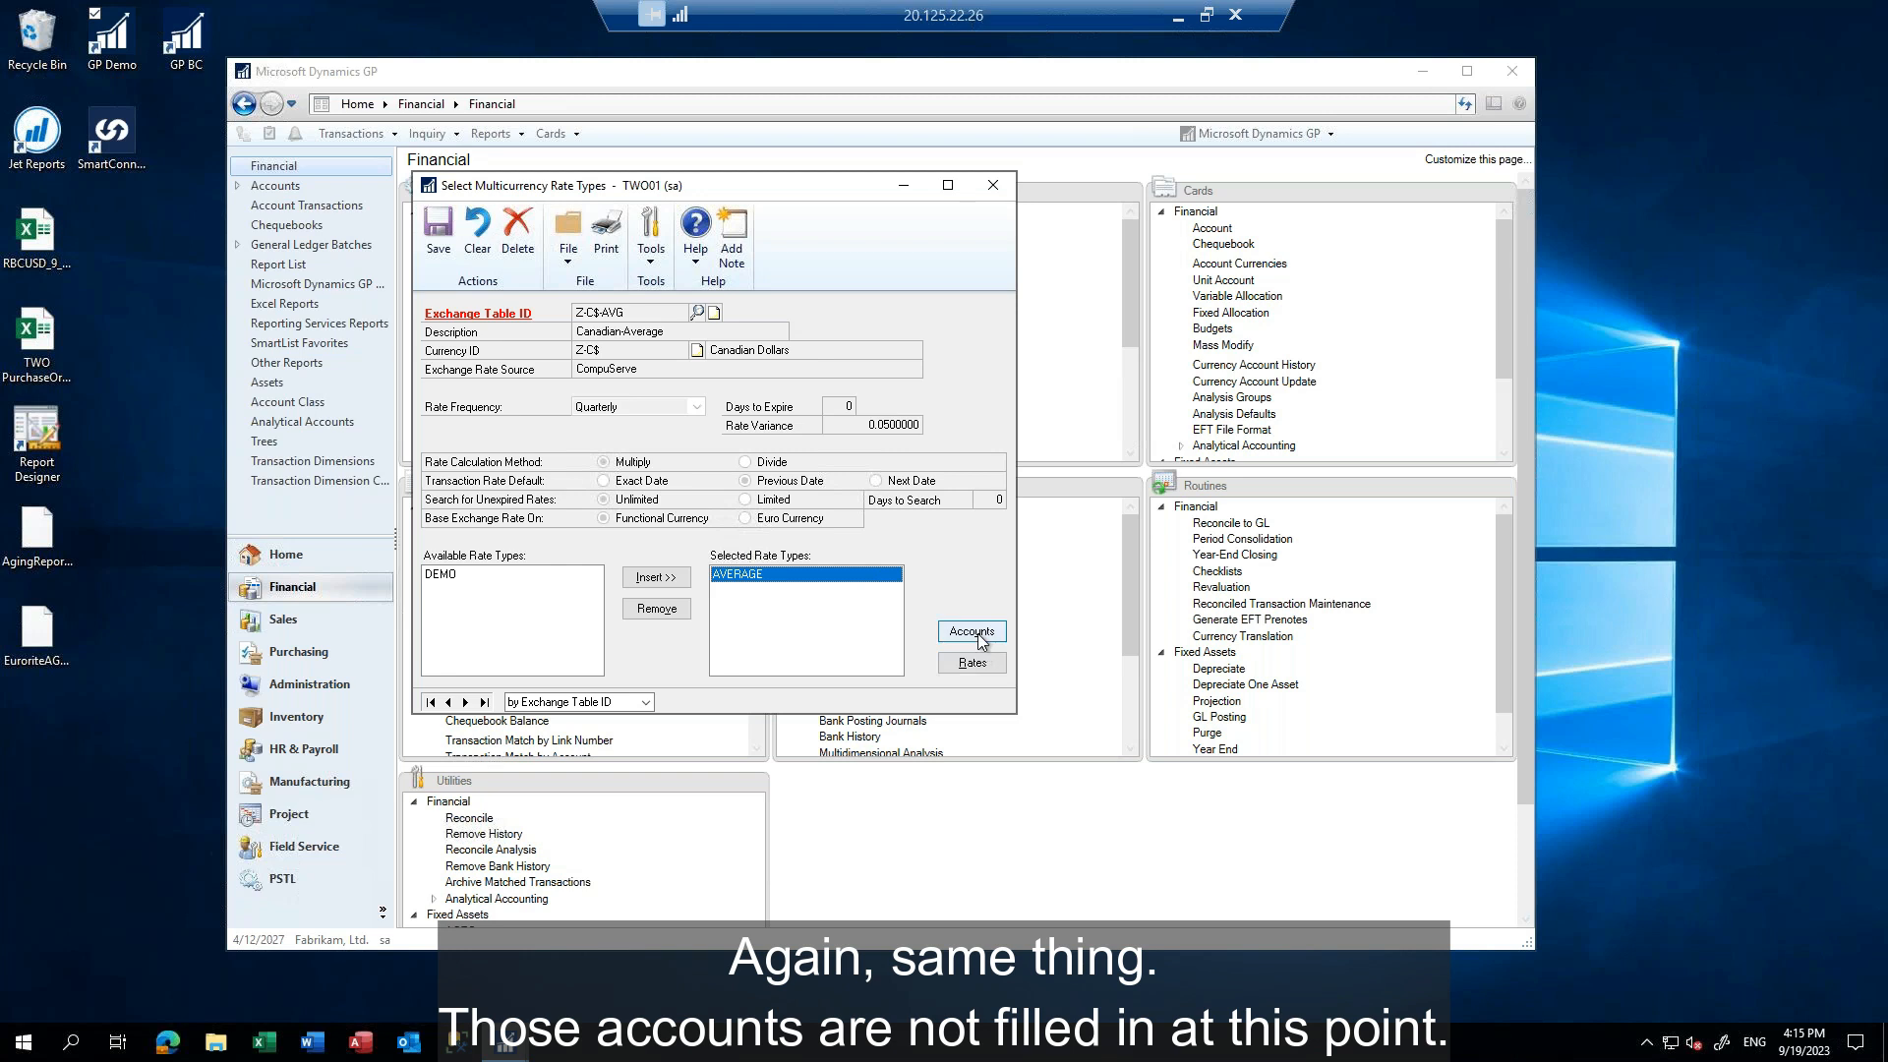
left_click(439, 232)
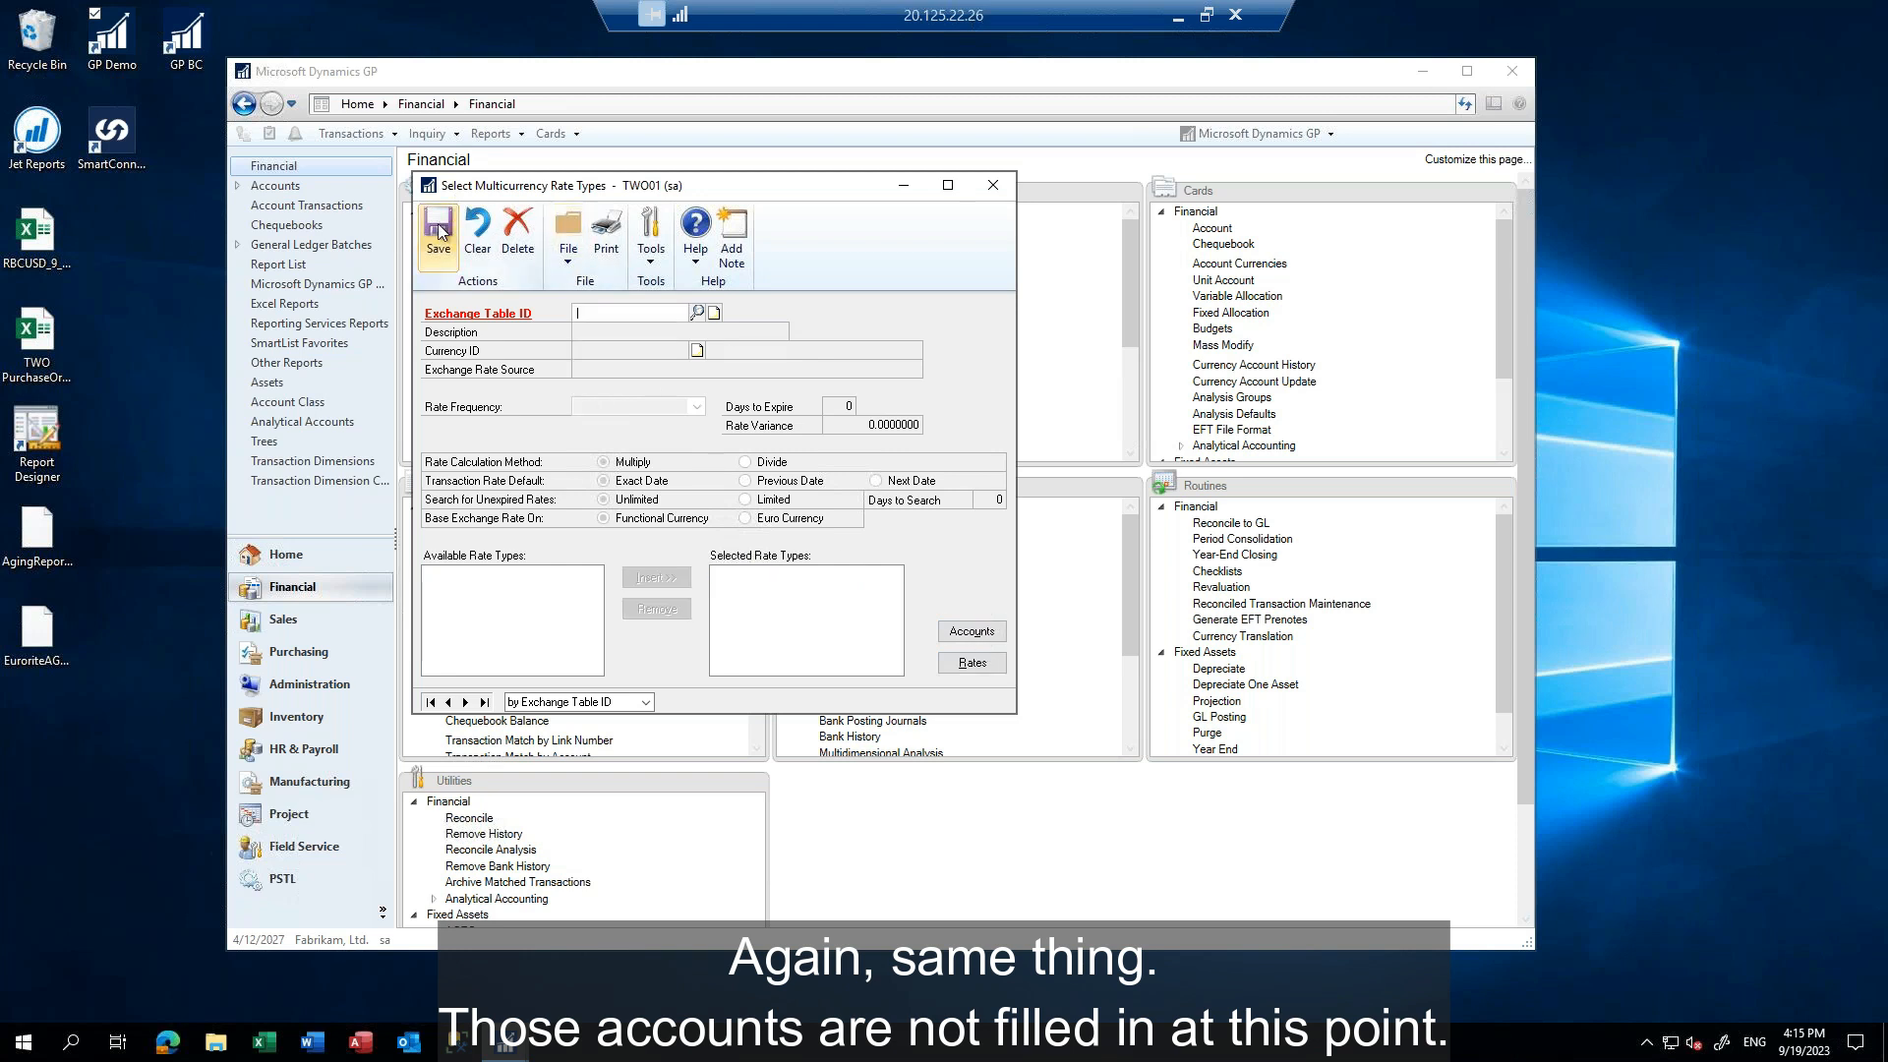
left_click(998, 186)
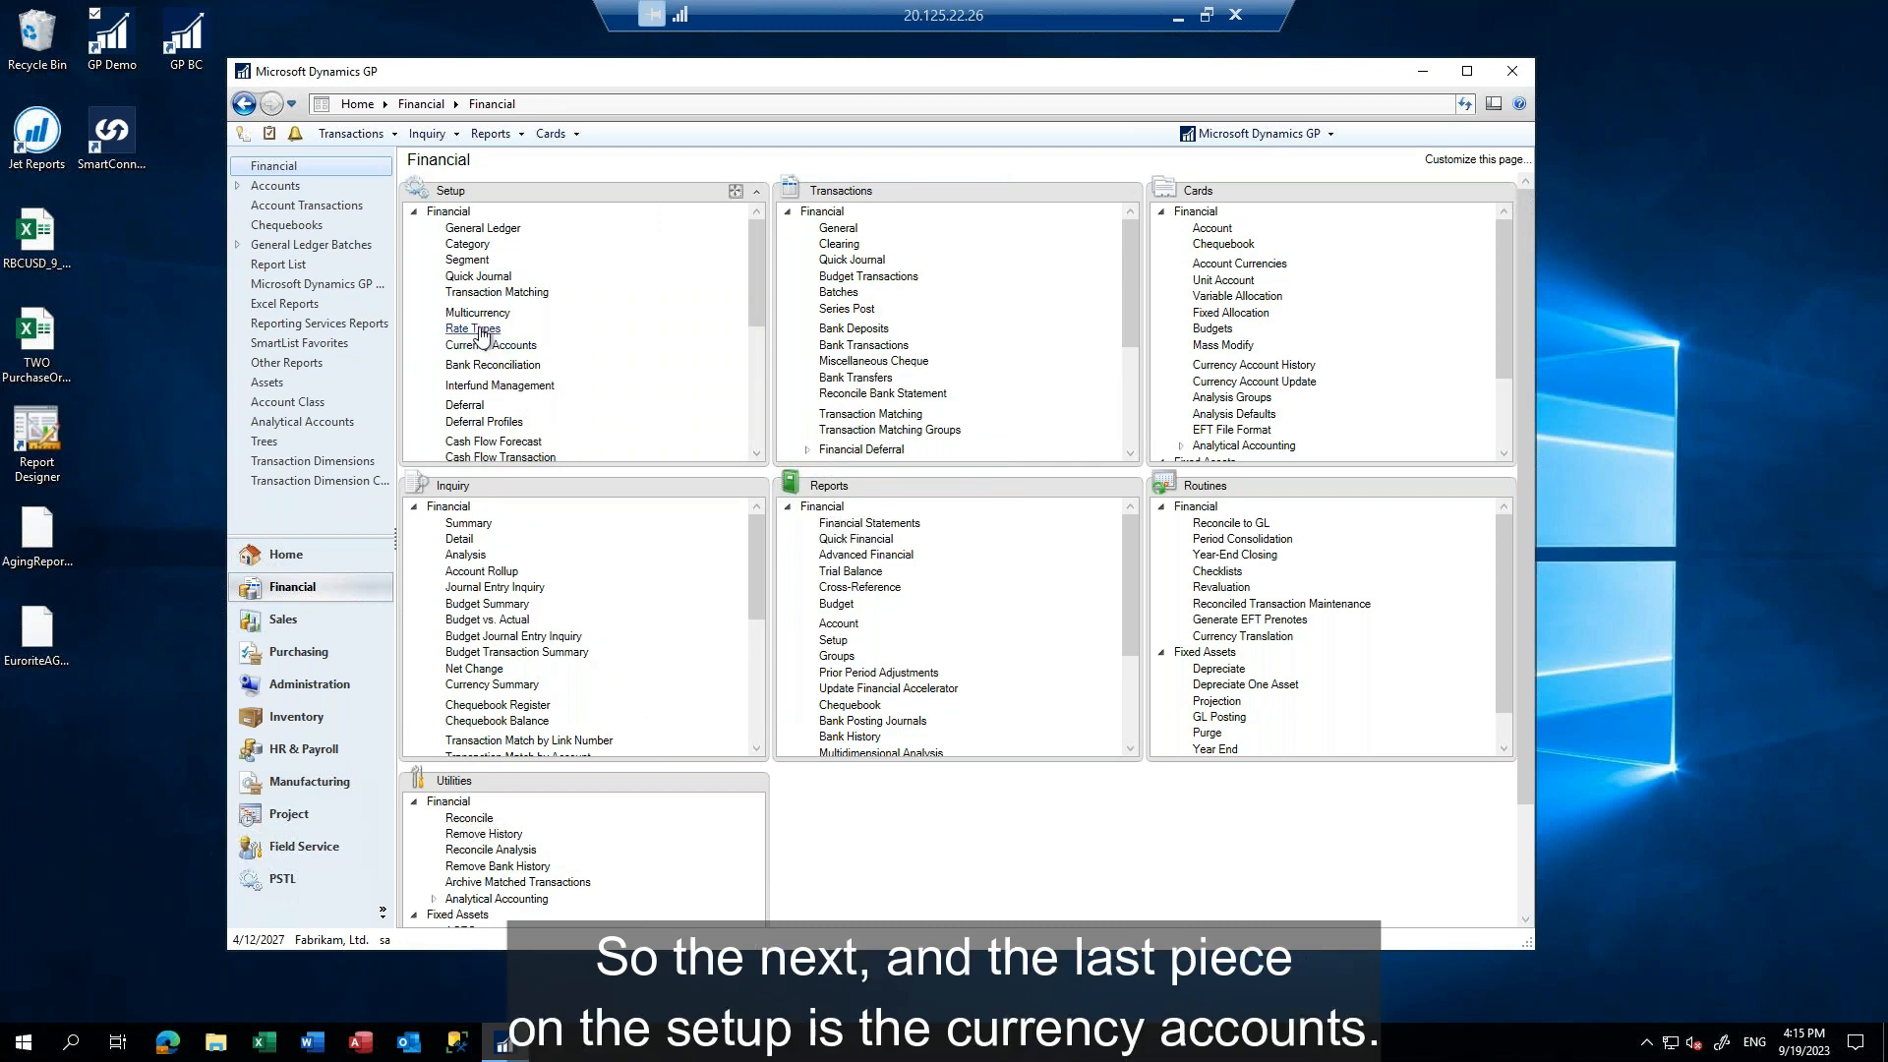
Open the multicurrency posting accounts for currency Z-C$, review the offset and rounding accounts, then save and close the setup
left_click(492, 346)
left_click(668, 372)
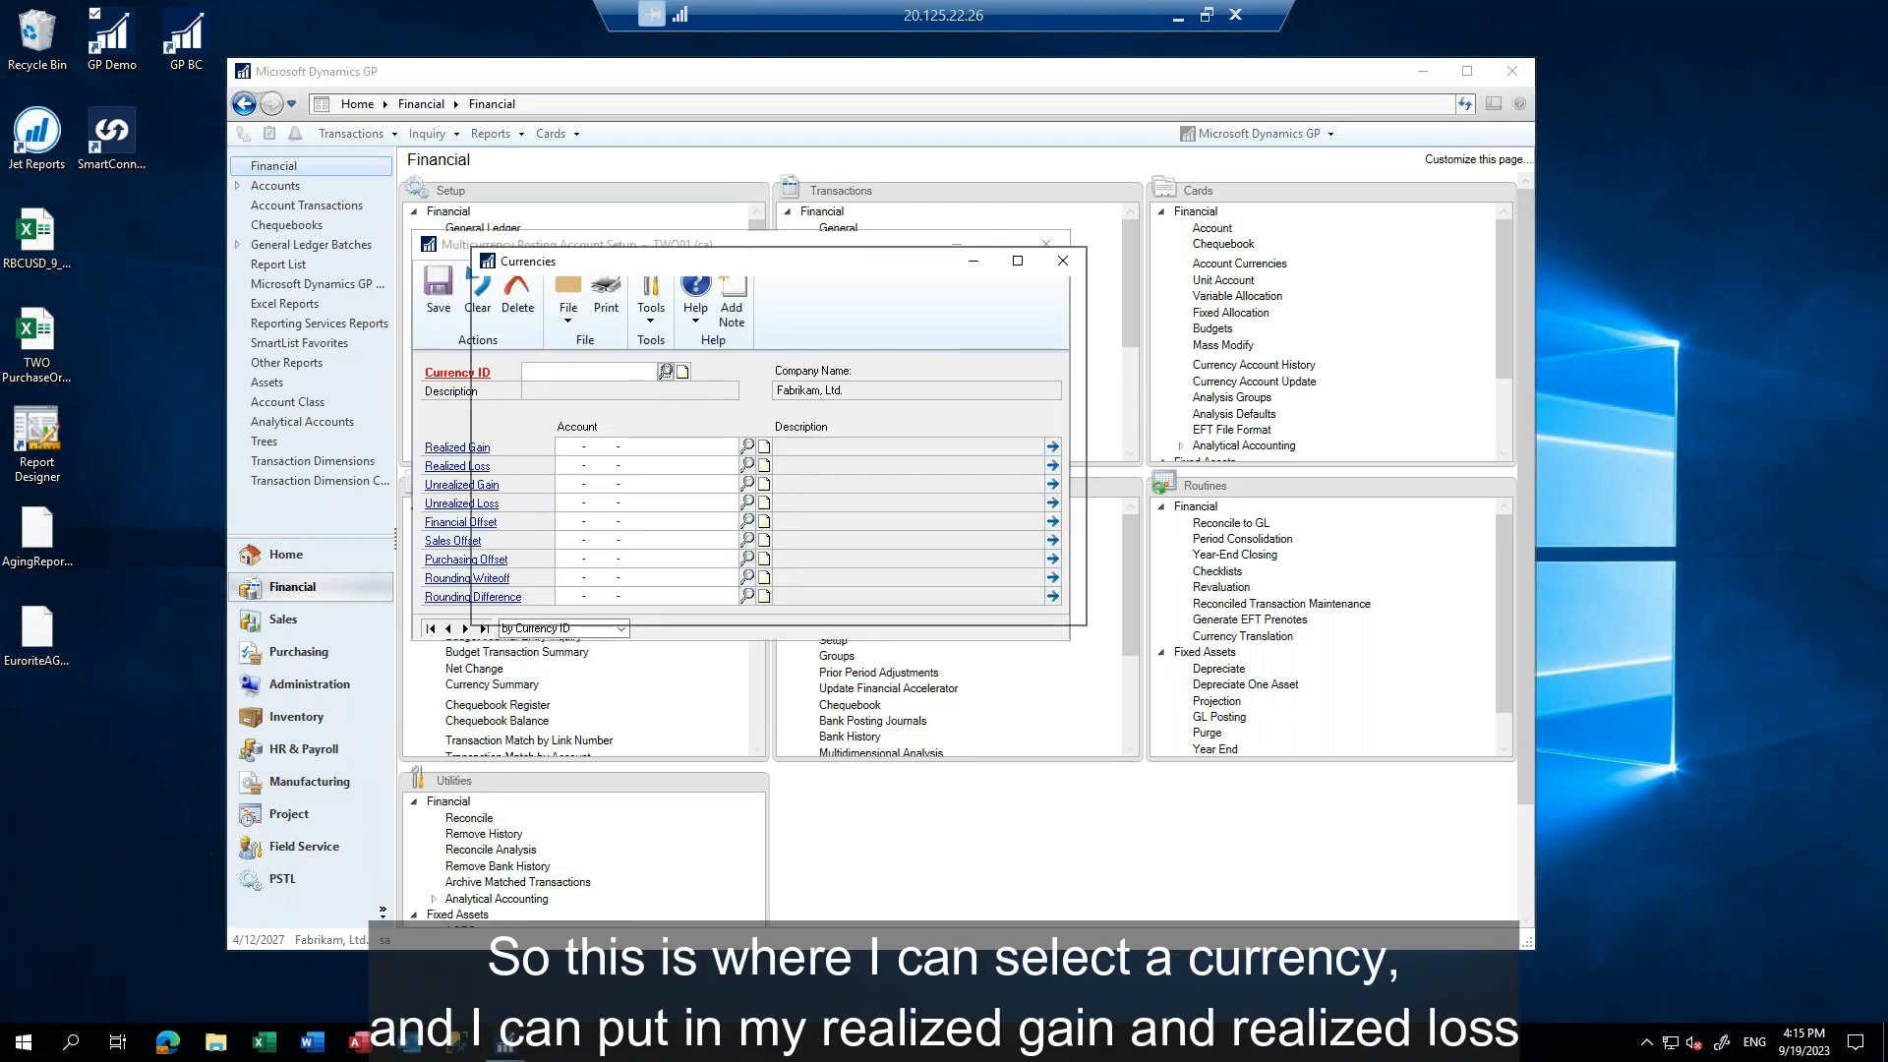
double_click(503, 491)
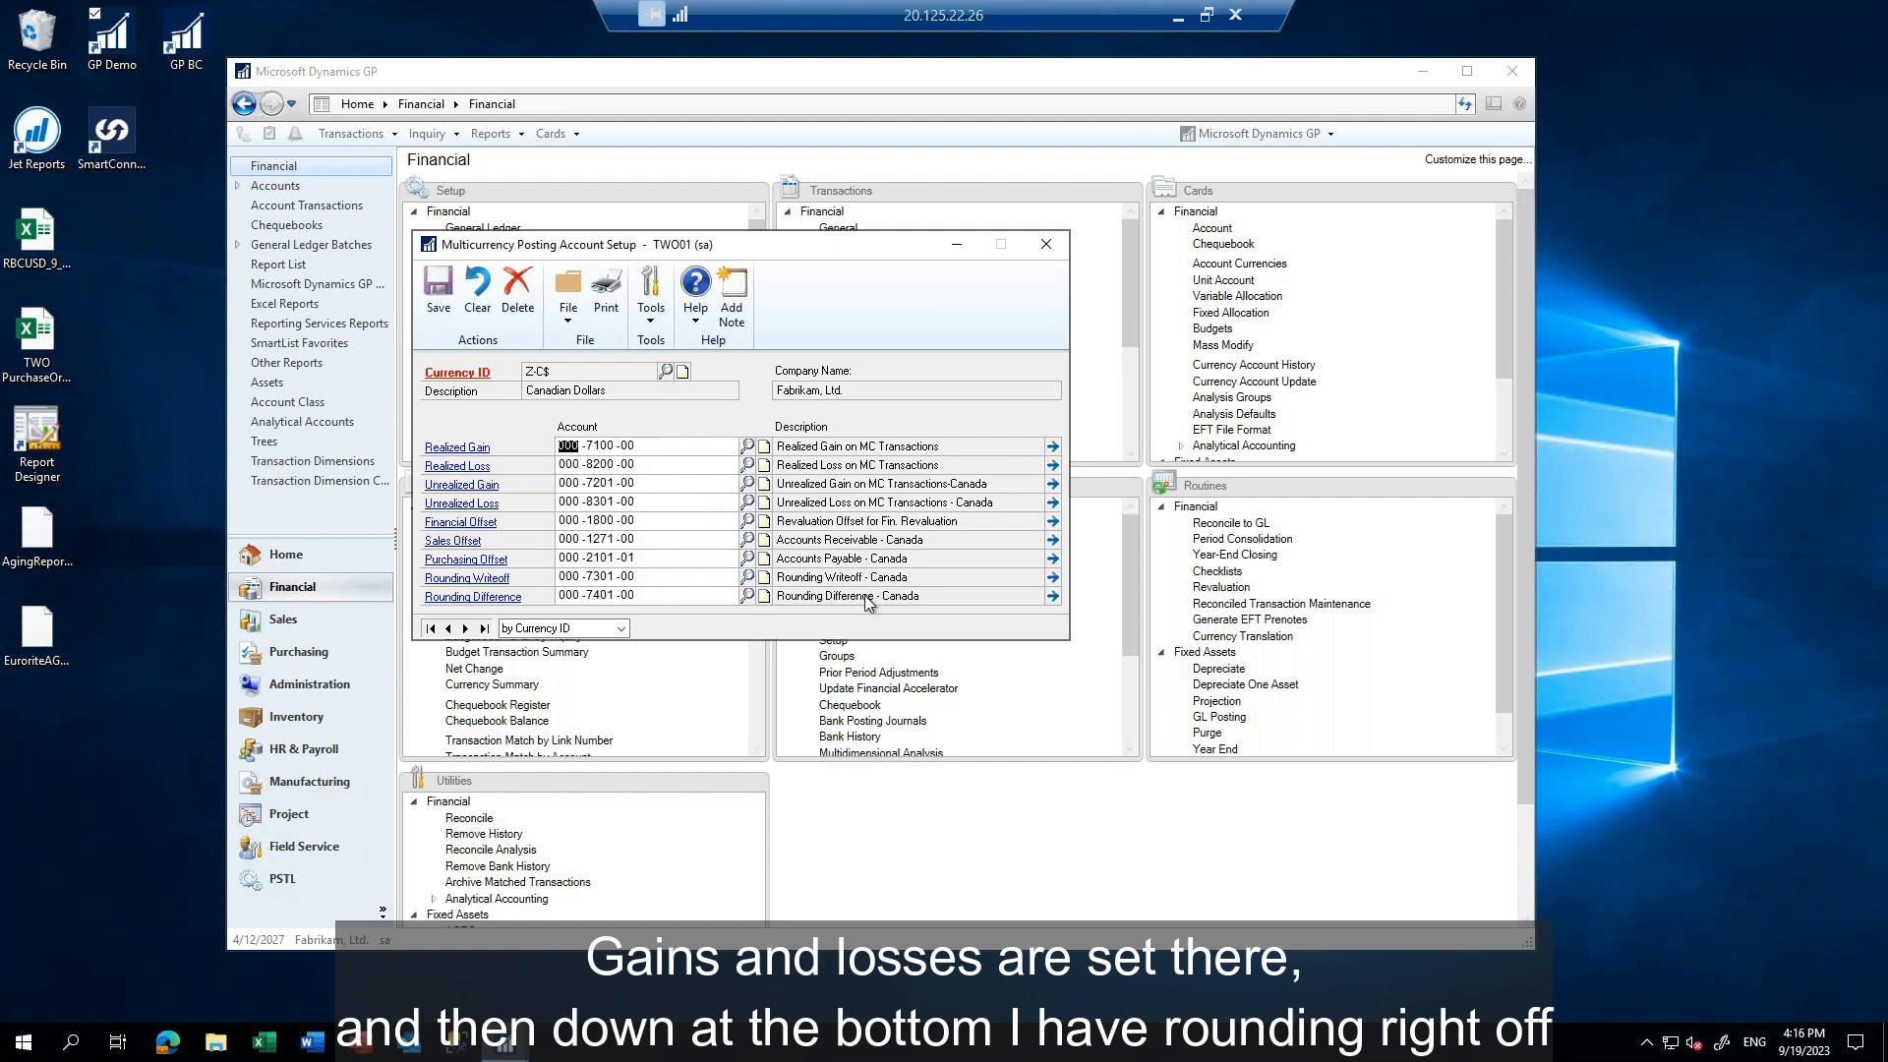
left_click(561, 525)
left_click(563, 540)
left_click(566, 557)
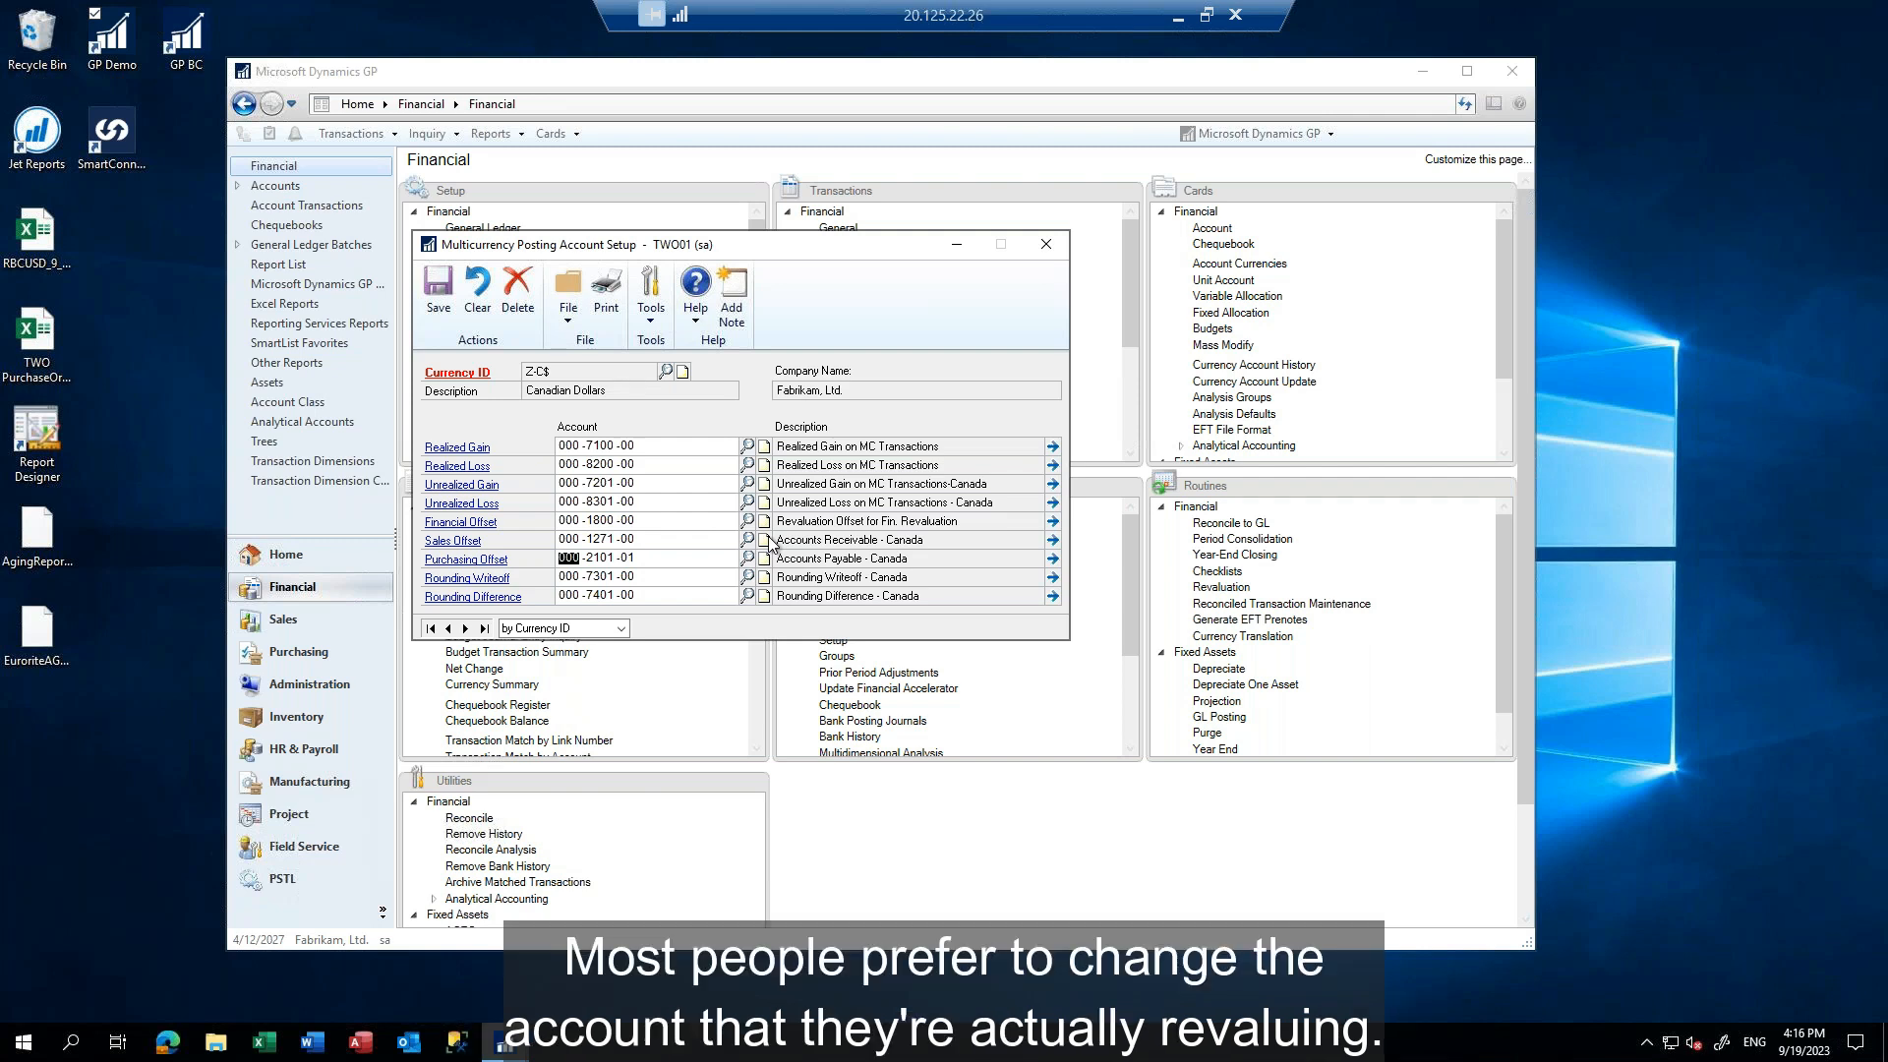
double_click(599, 576)
double_click(610, 596)
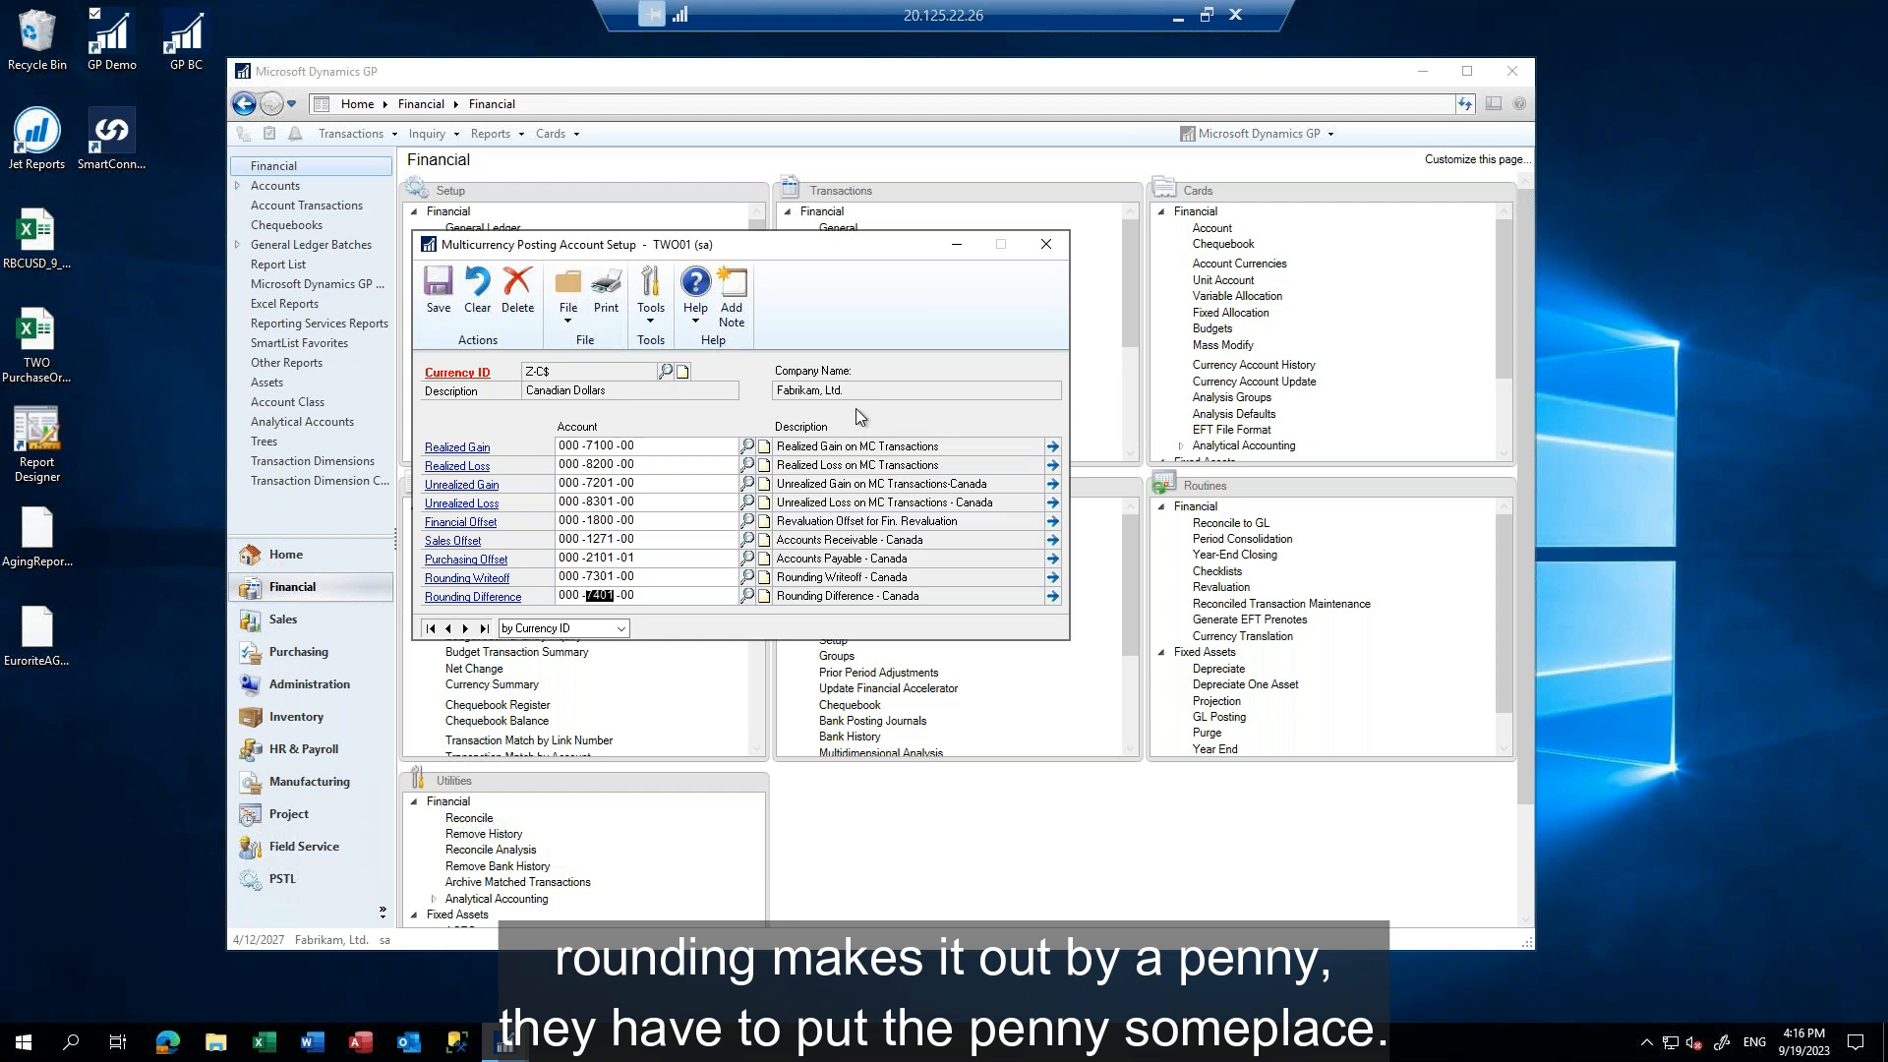
left_click(446, 292)
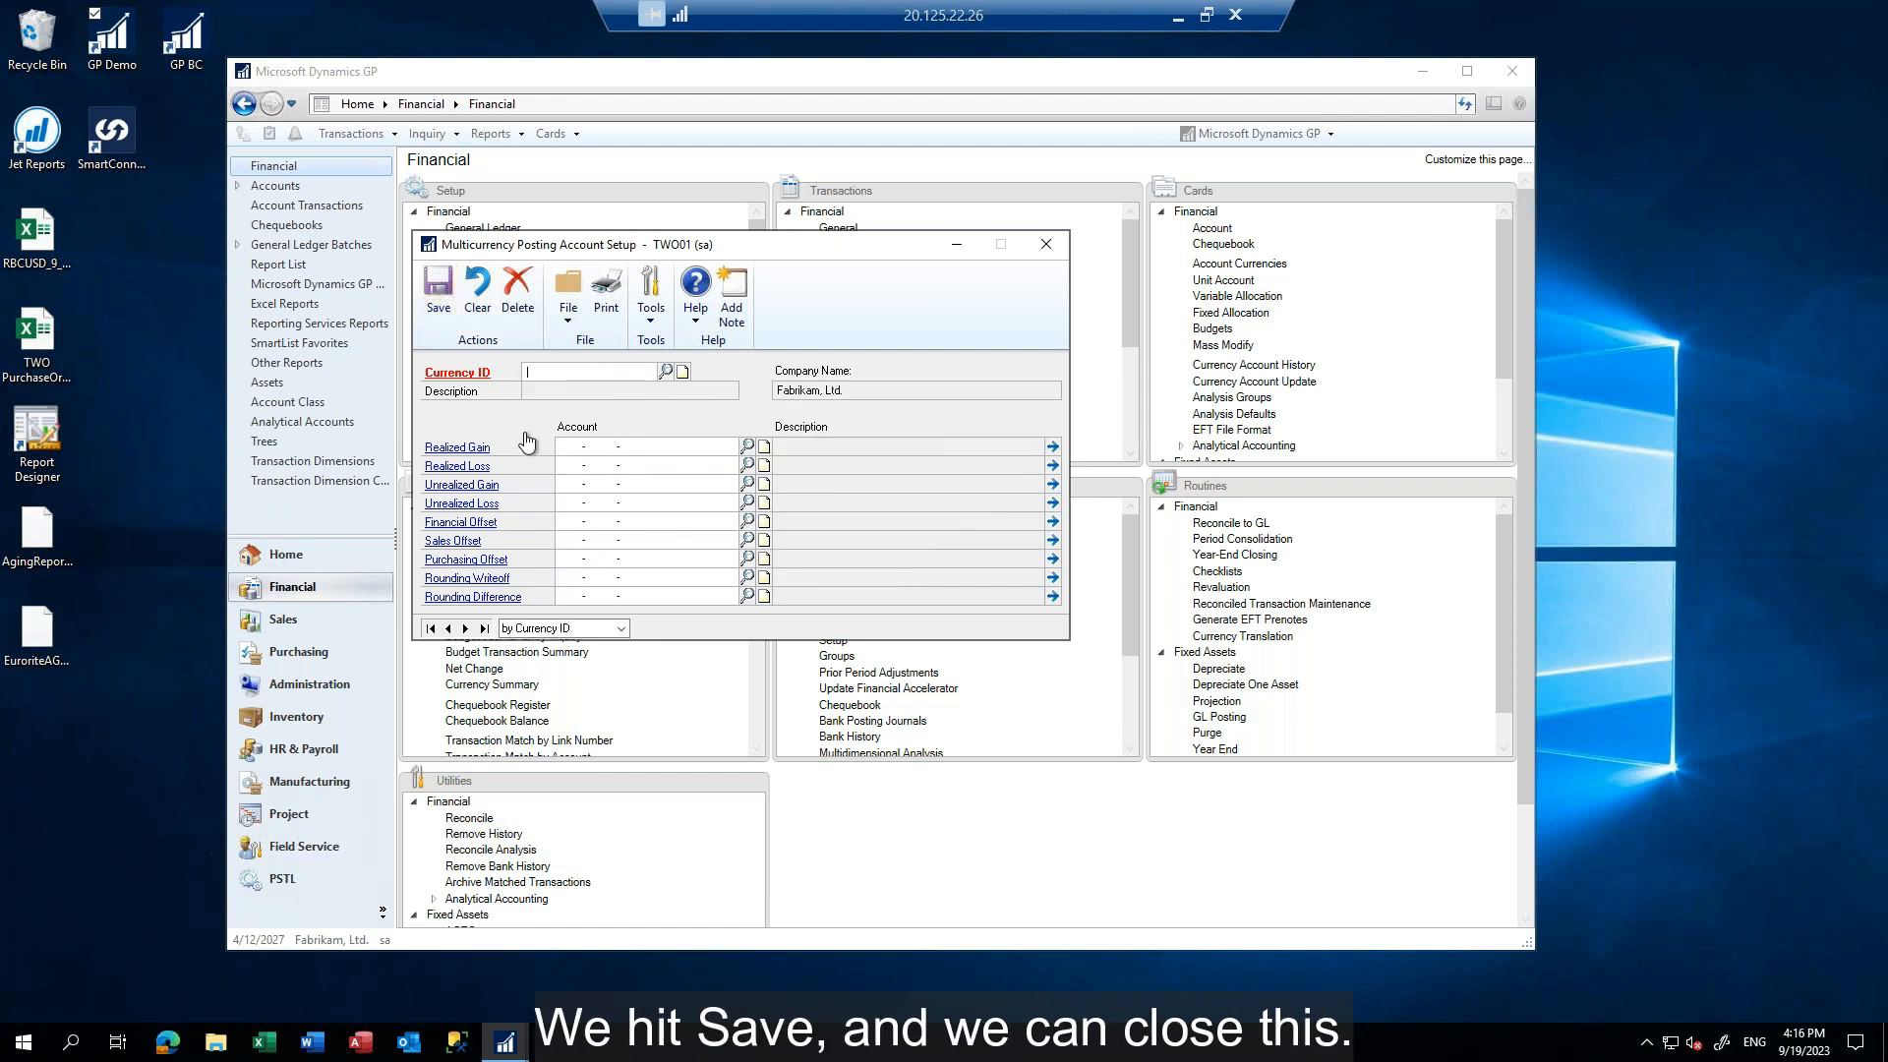
left_click(1053, 244)
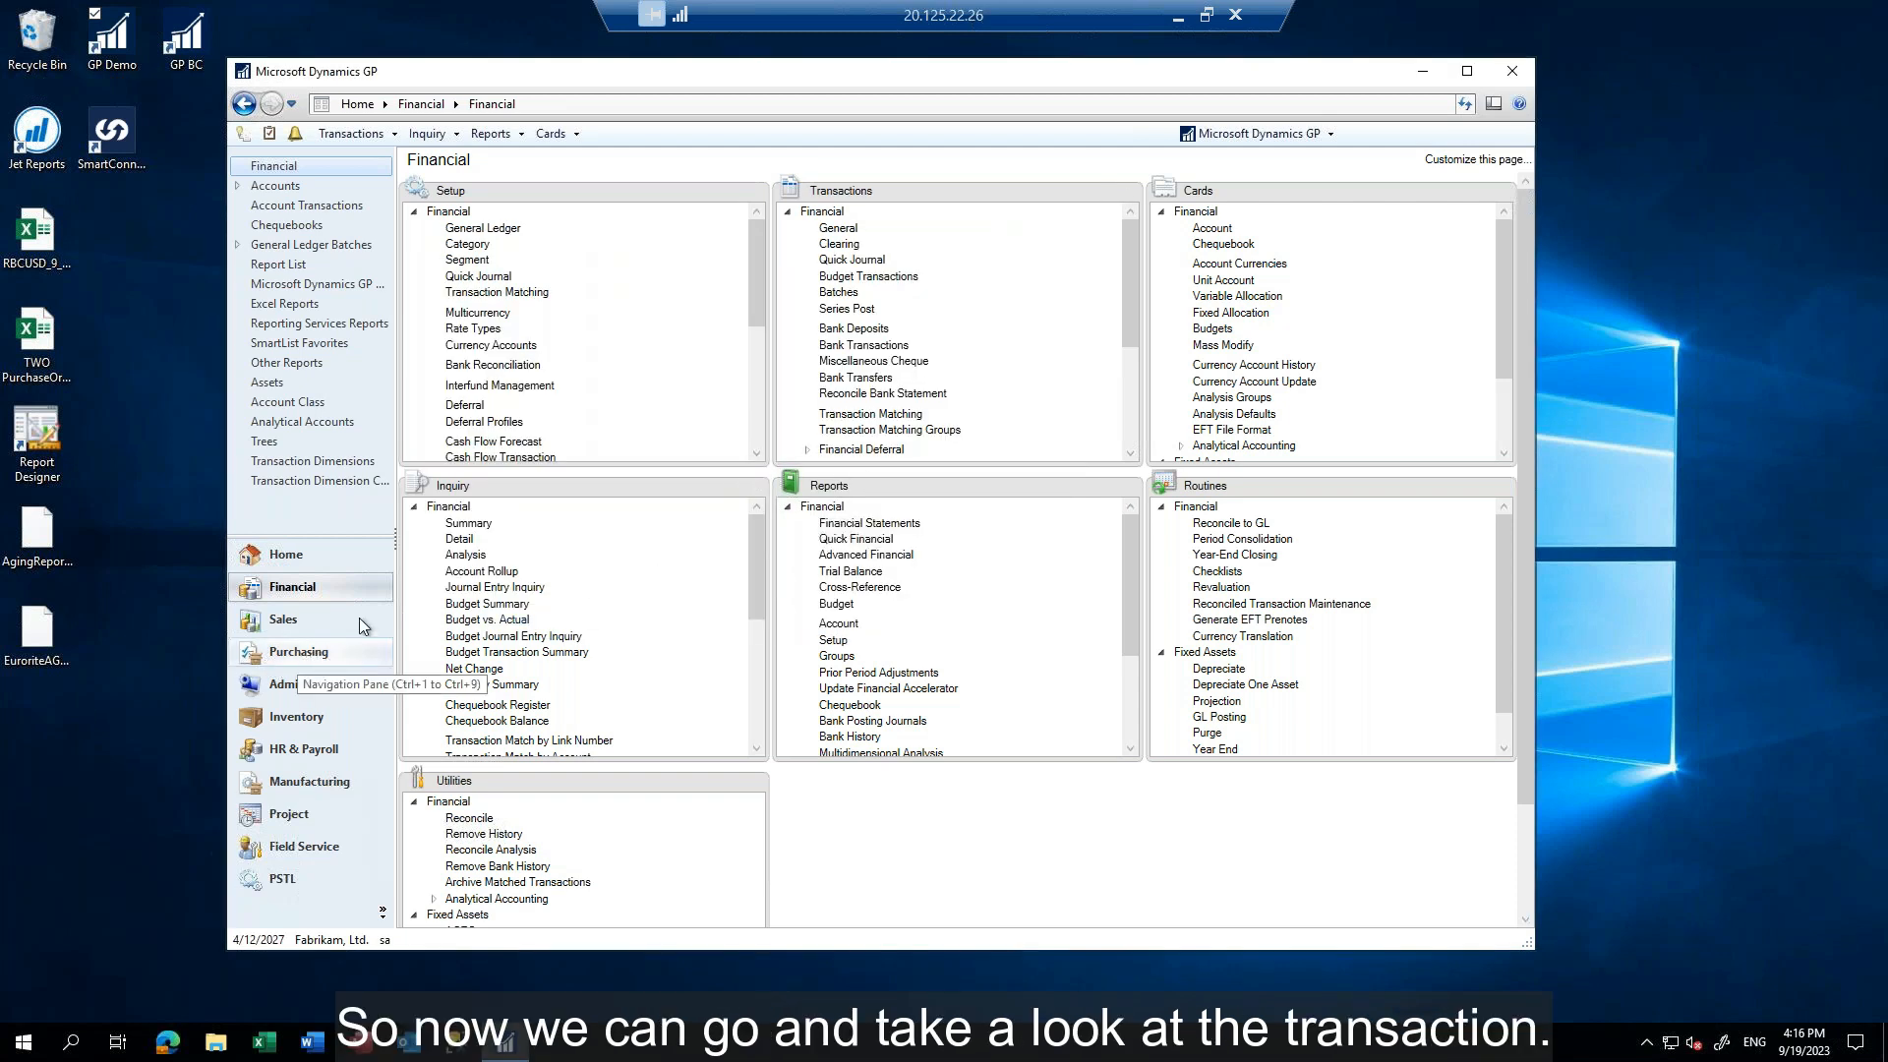
Open the account card for ledger account 000-1101-00, Cash in Bank - Canada
left_click(1212, 229)
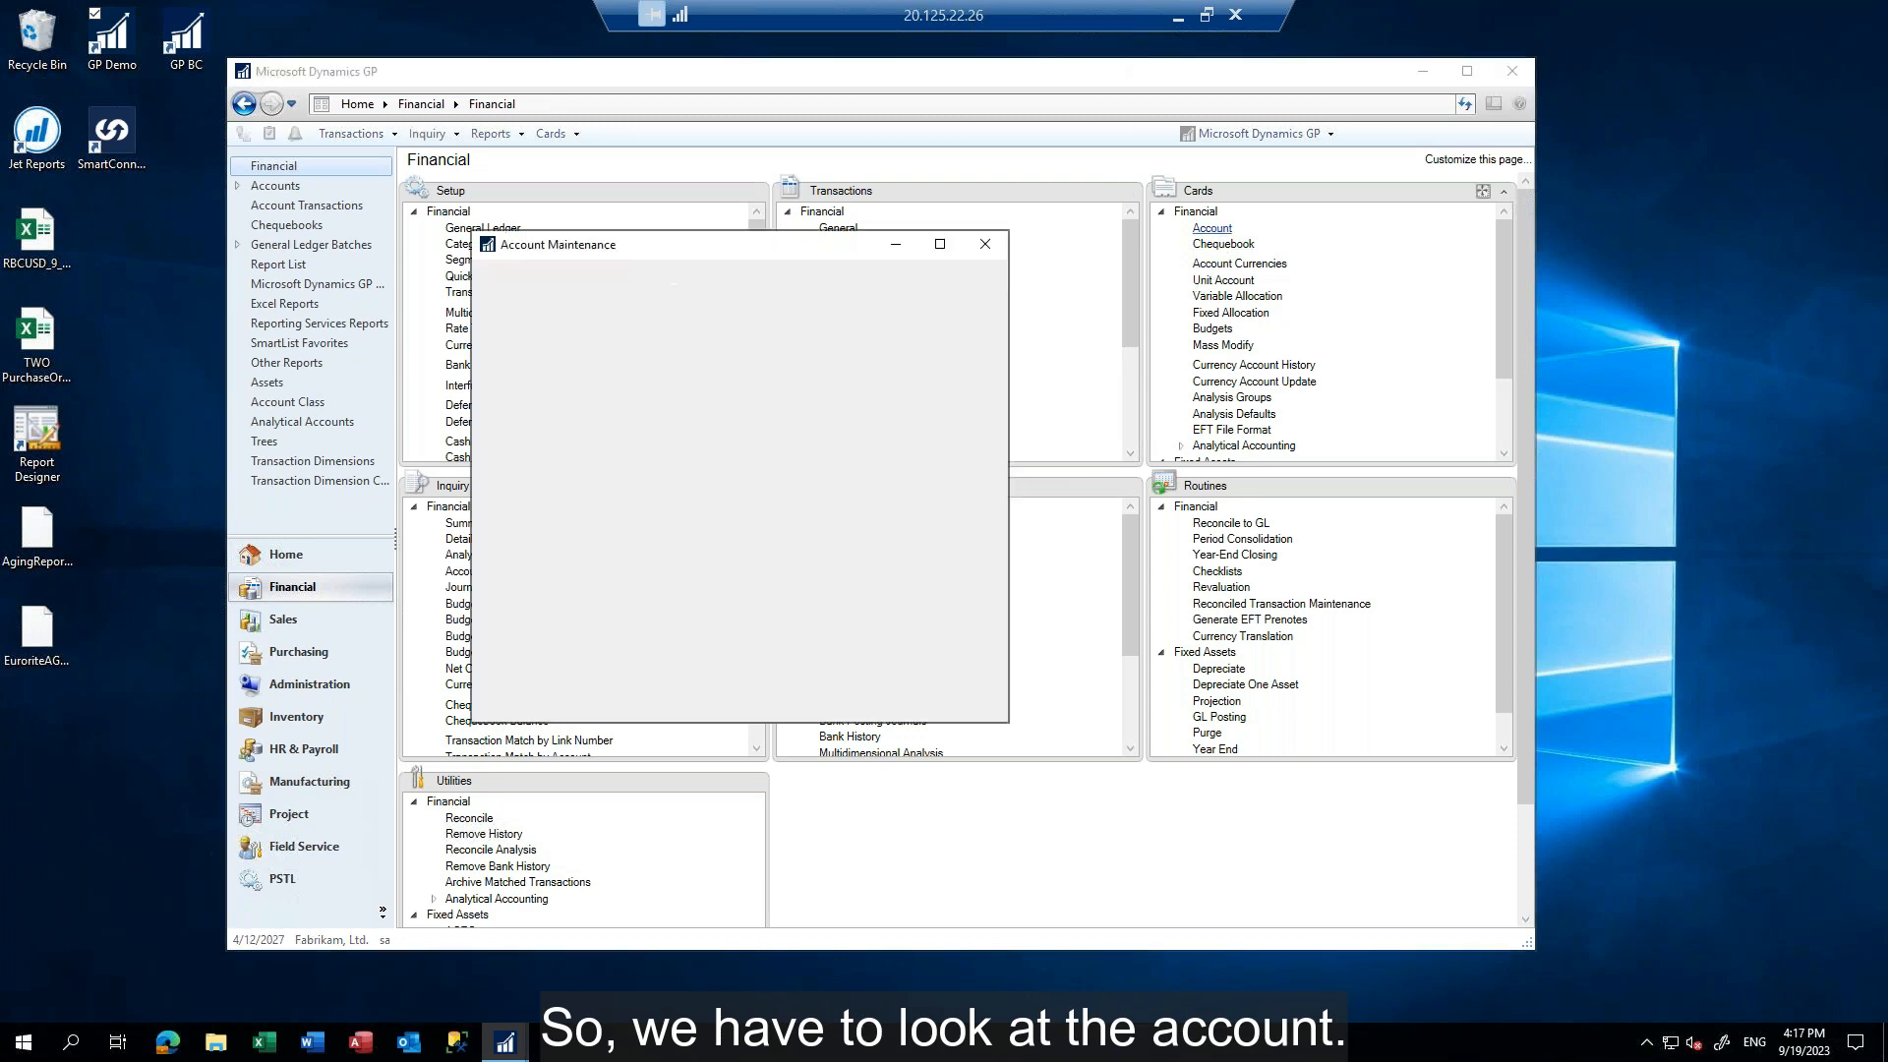
type("000 -1101 -00")
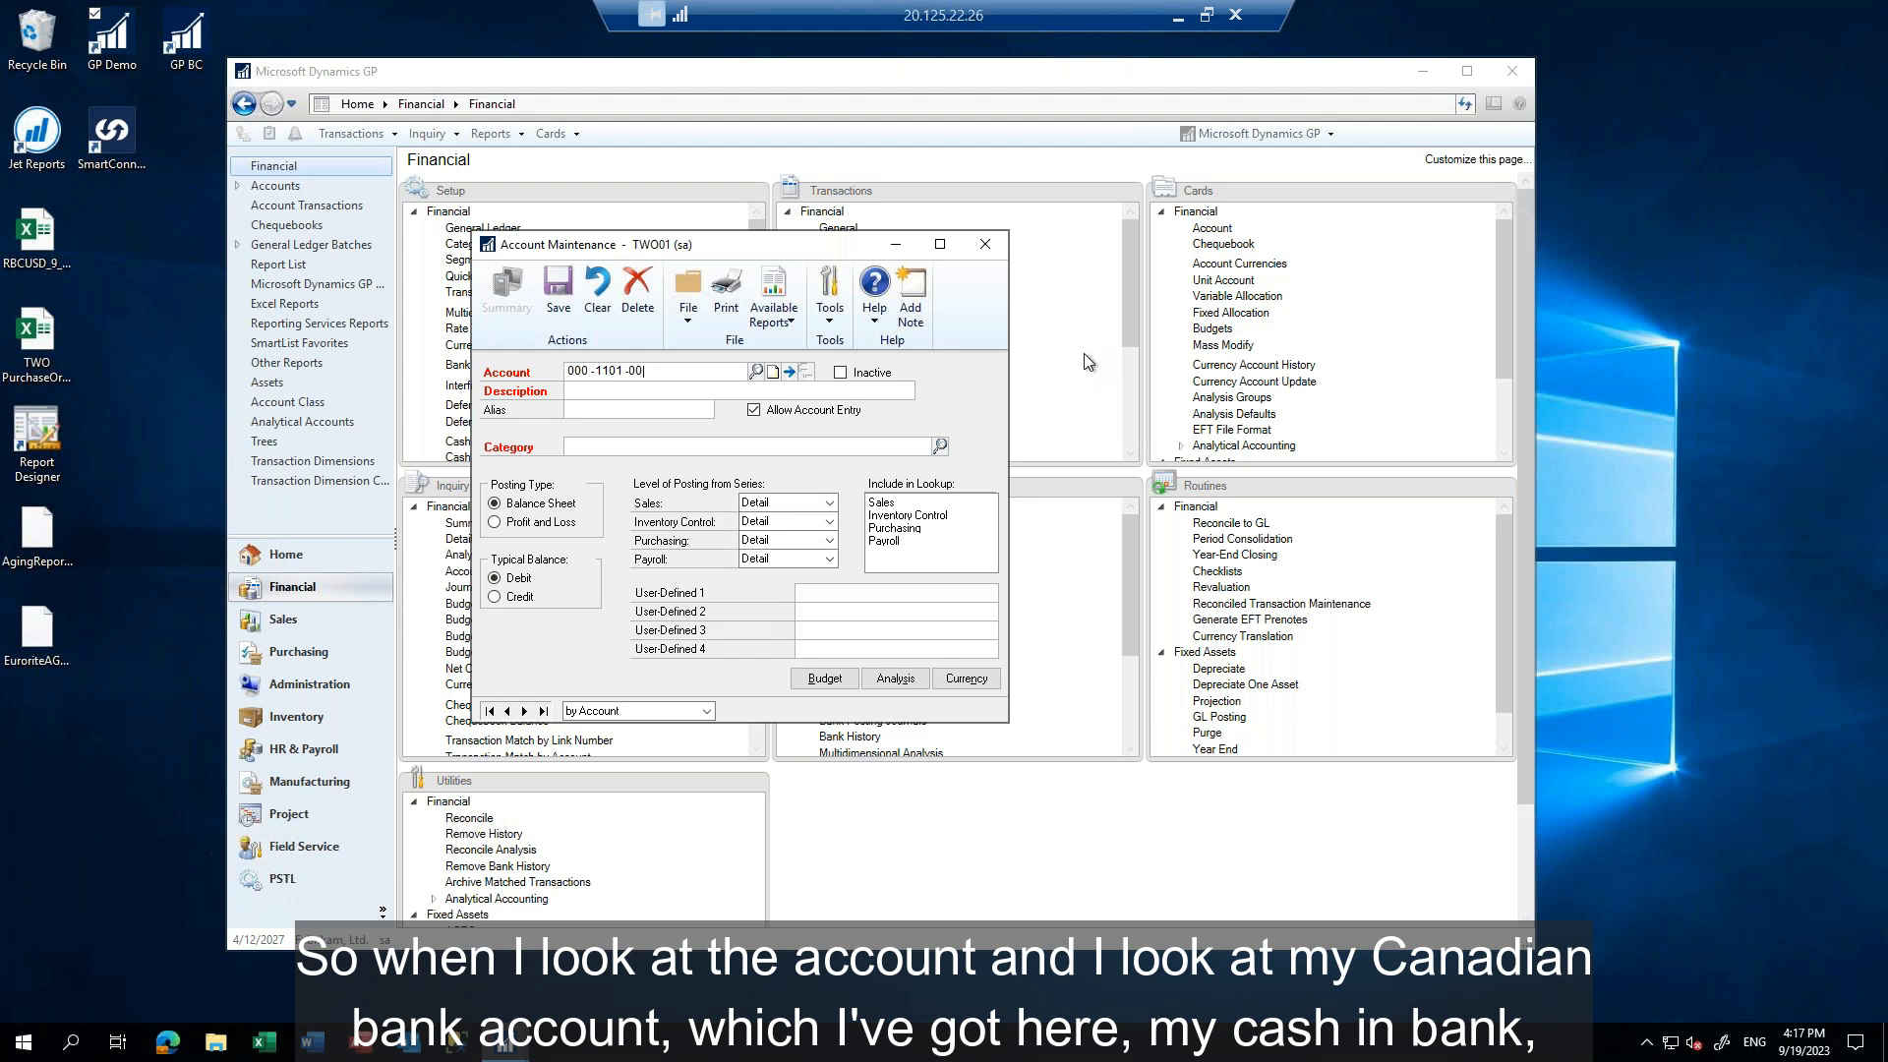
key("Tab")
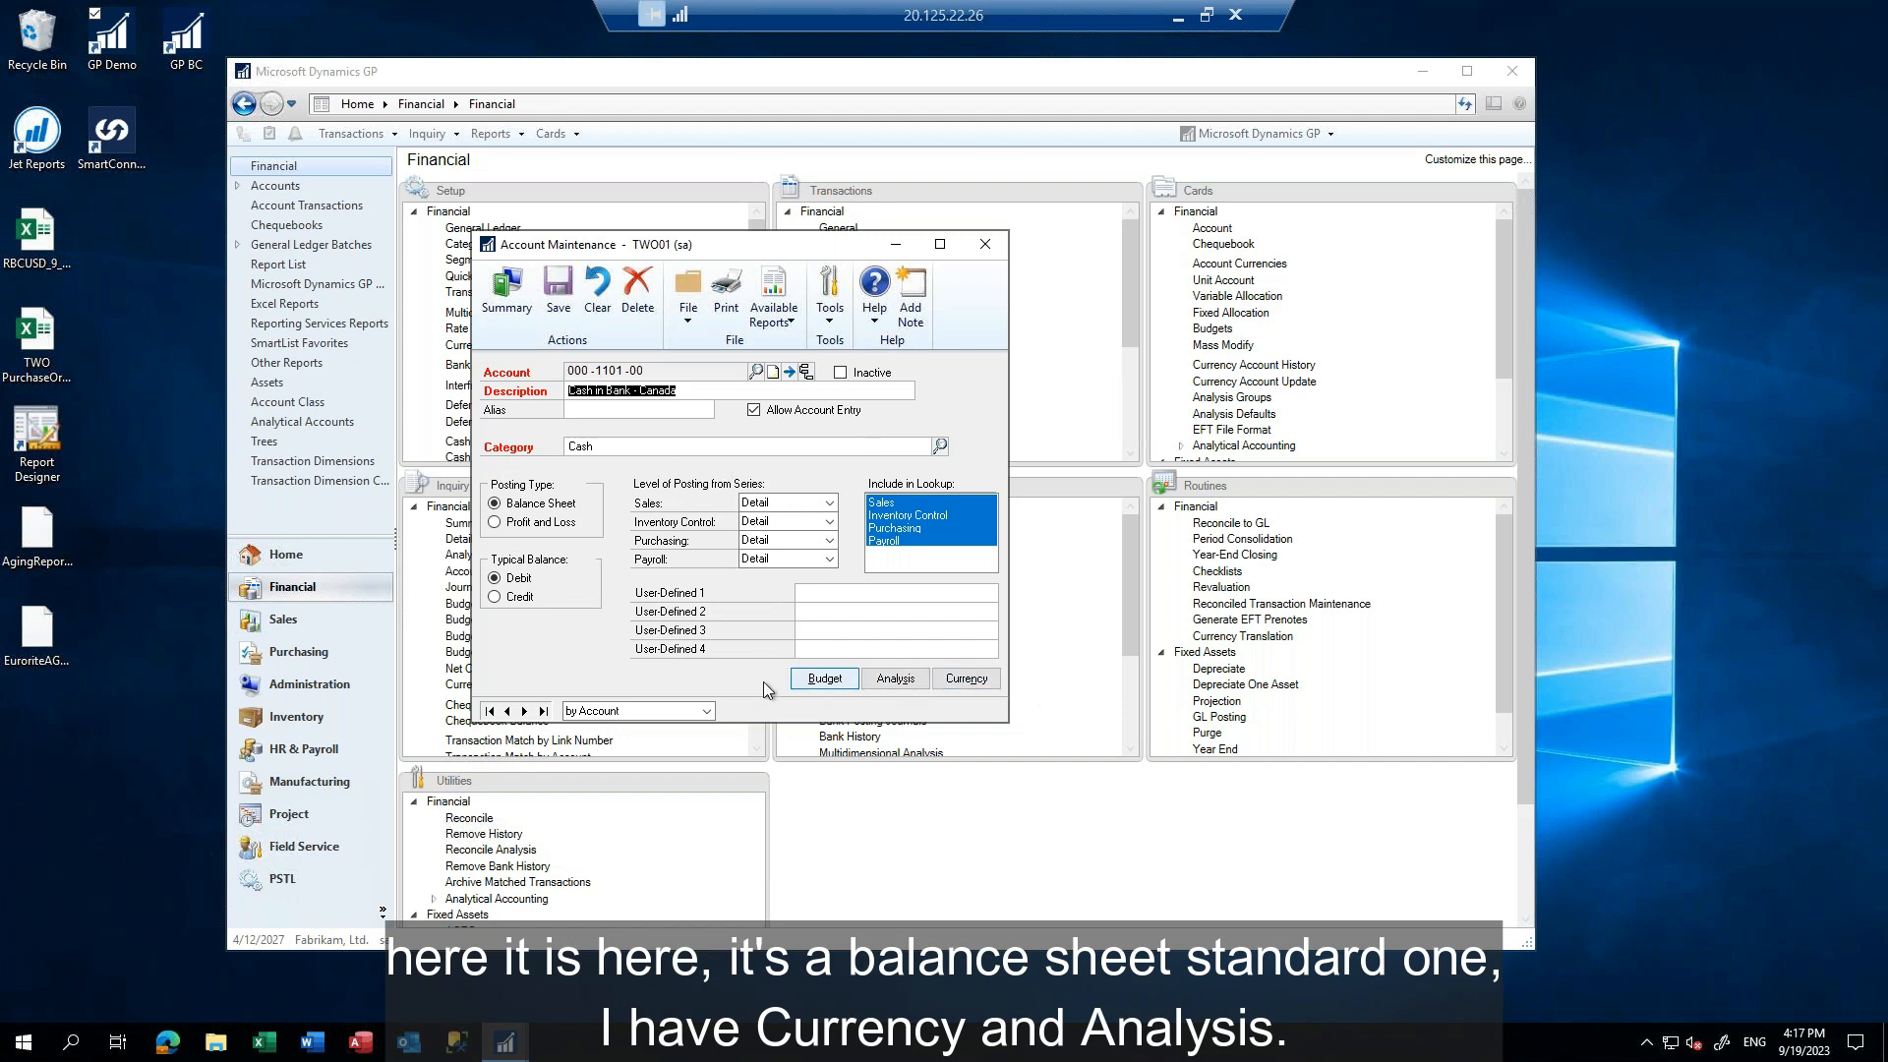
Enable the CAD currency for the Cash in Bank - Canada account, save the account currencies and close the account card
left_click(975, 681)
left_click_drag(590, 202, 1246, 155)
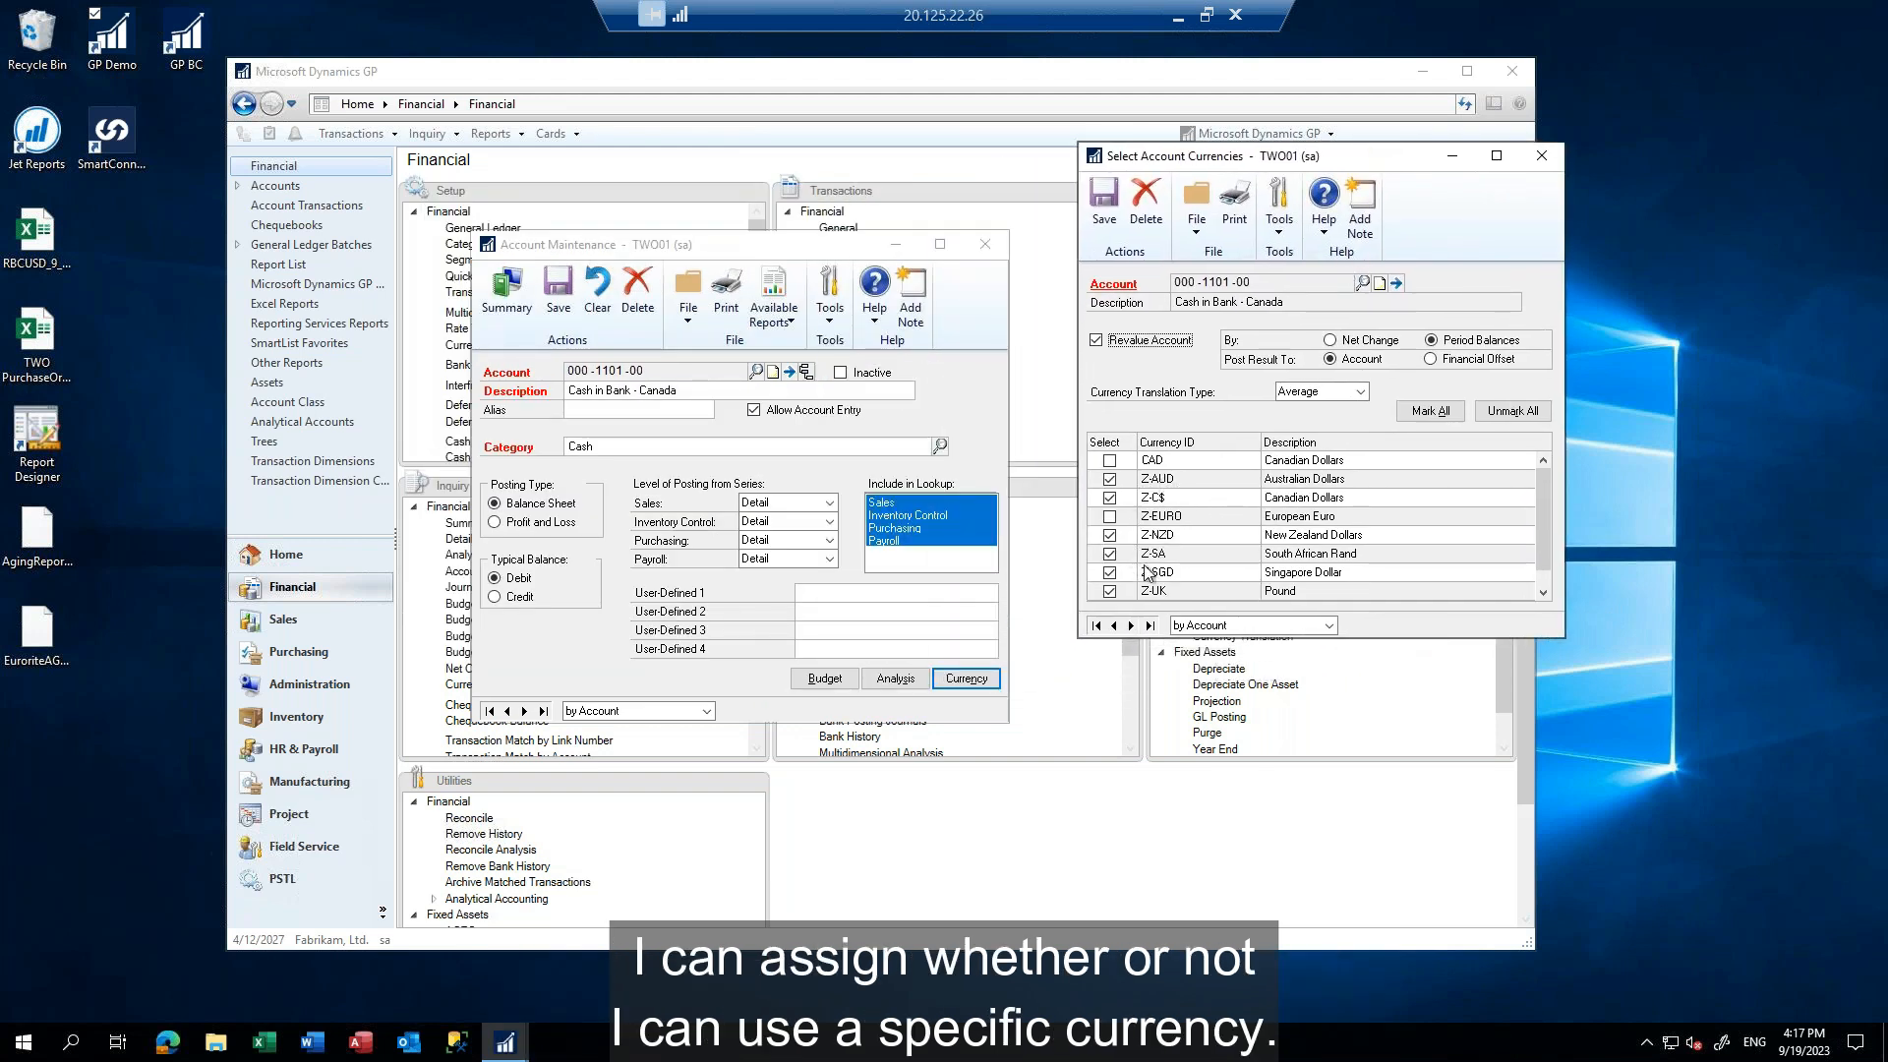
left_click(1109, 460)
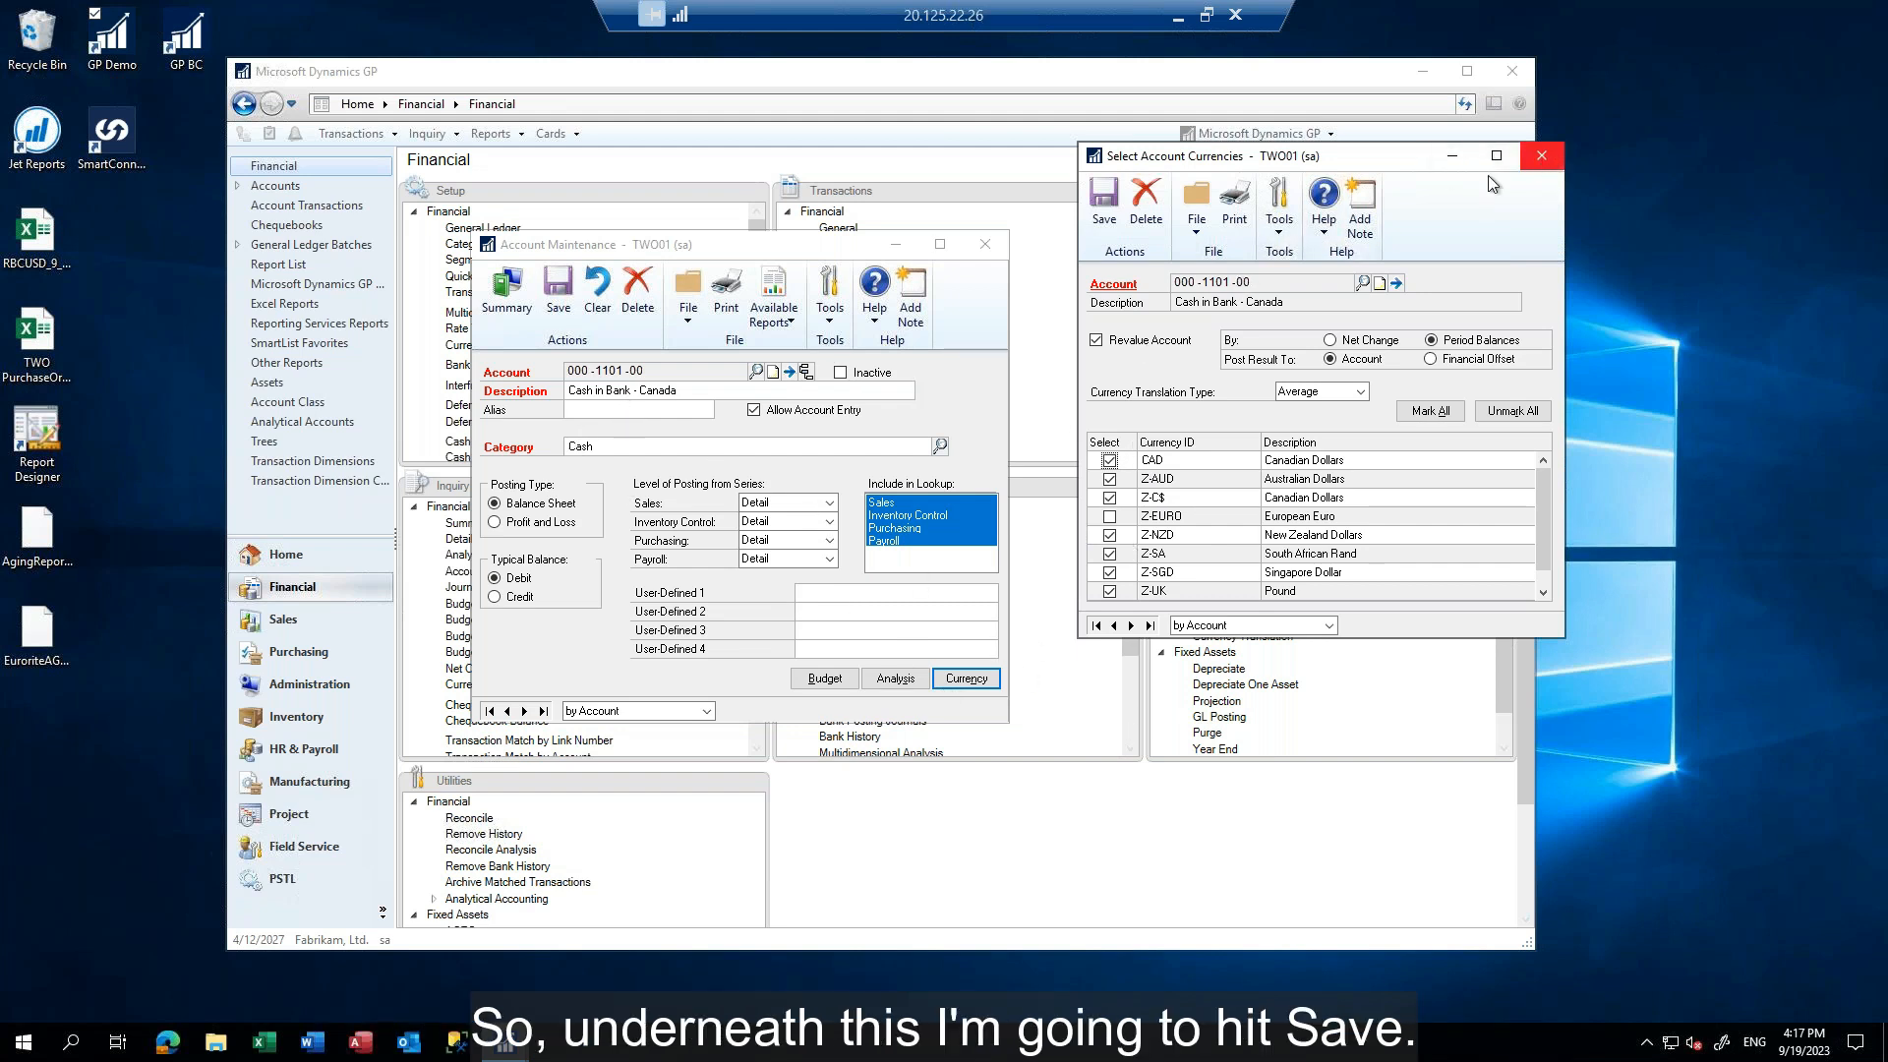
left_click(1103, 202)
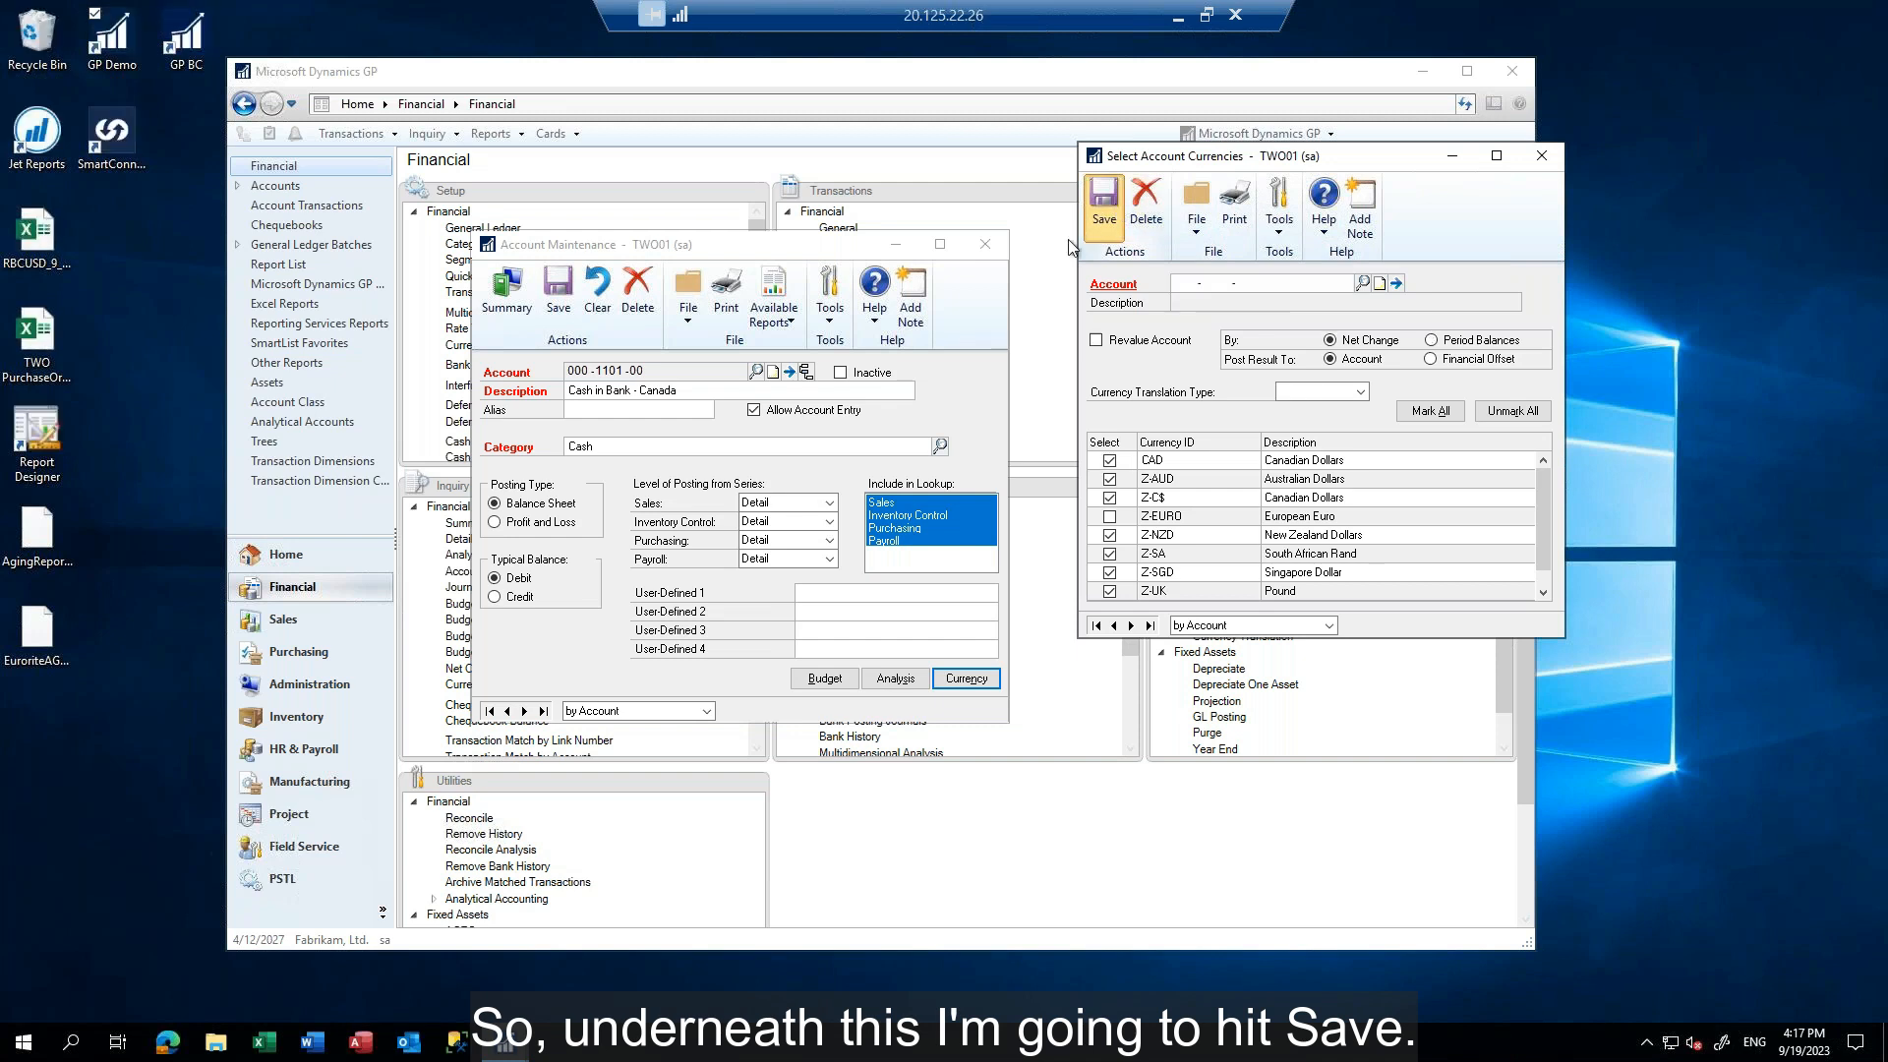
left_click(1542, 156)
left_click(983, 245)
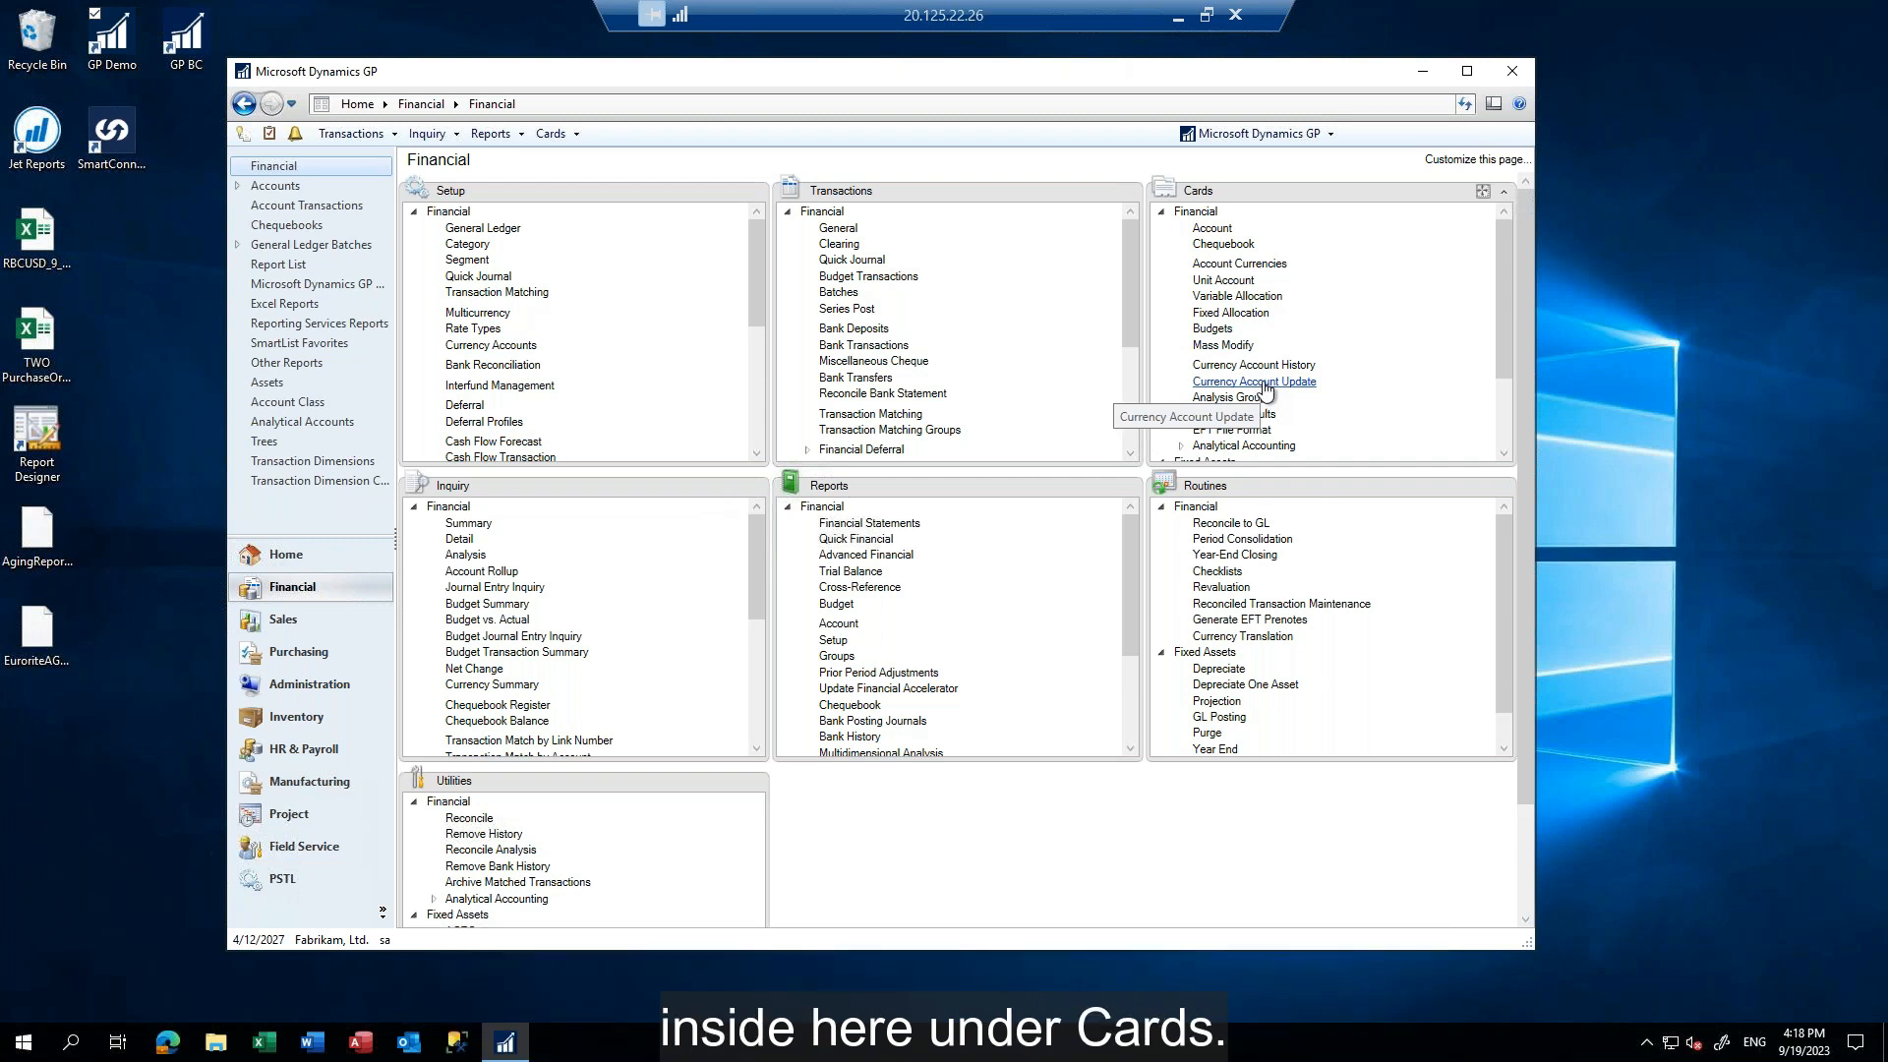
Run a multicurrency mass account update that marks CAD on all accounts without segment restrictions, then close the update window
left_click(1264, 382)
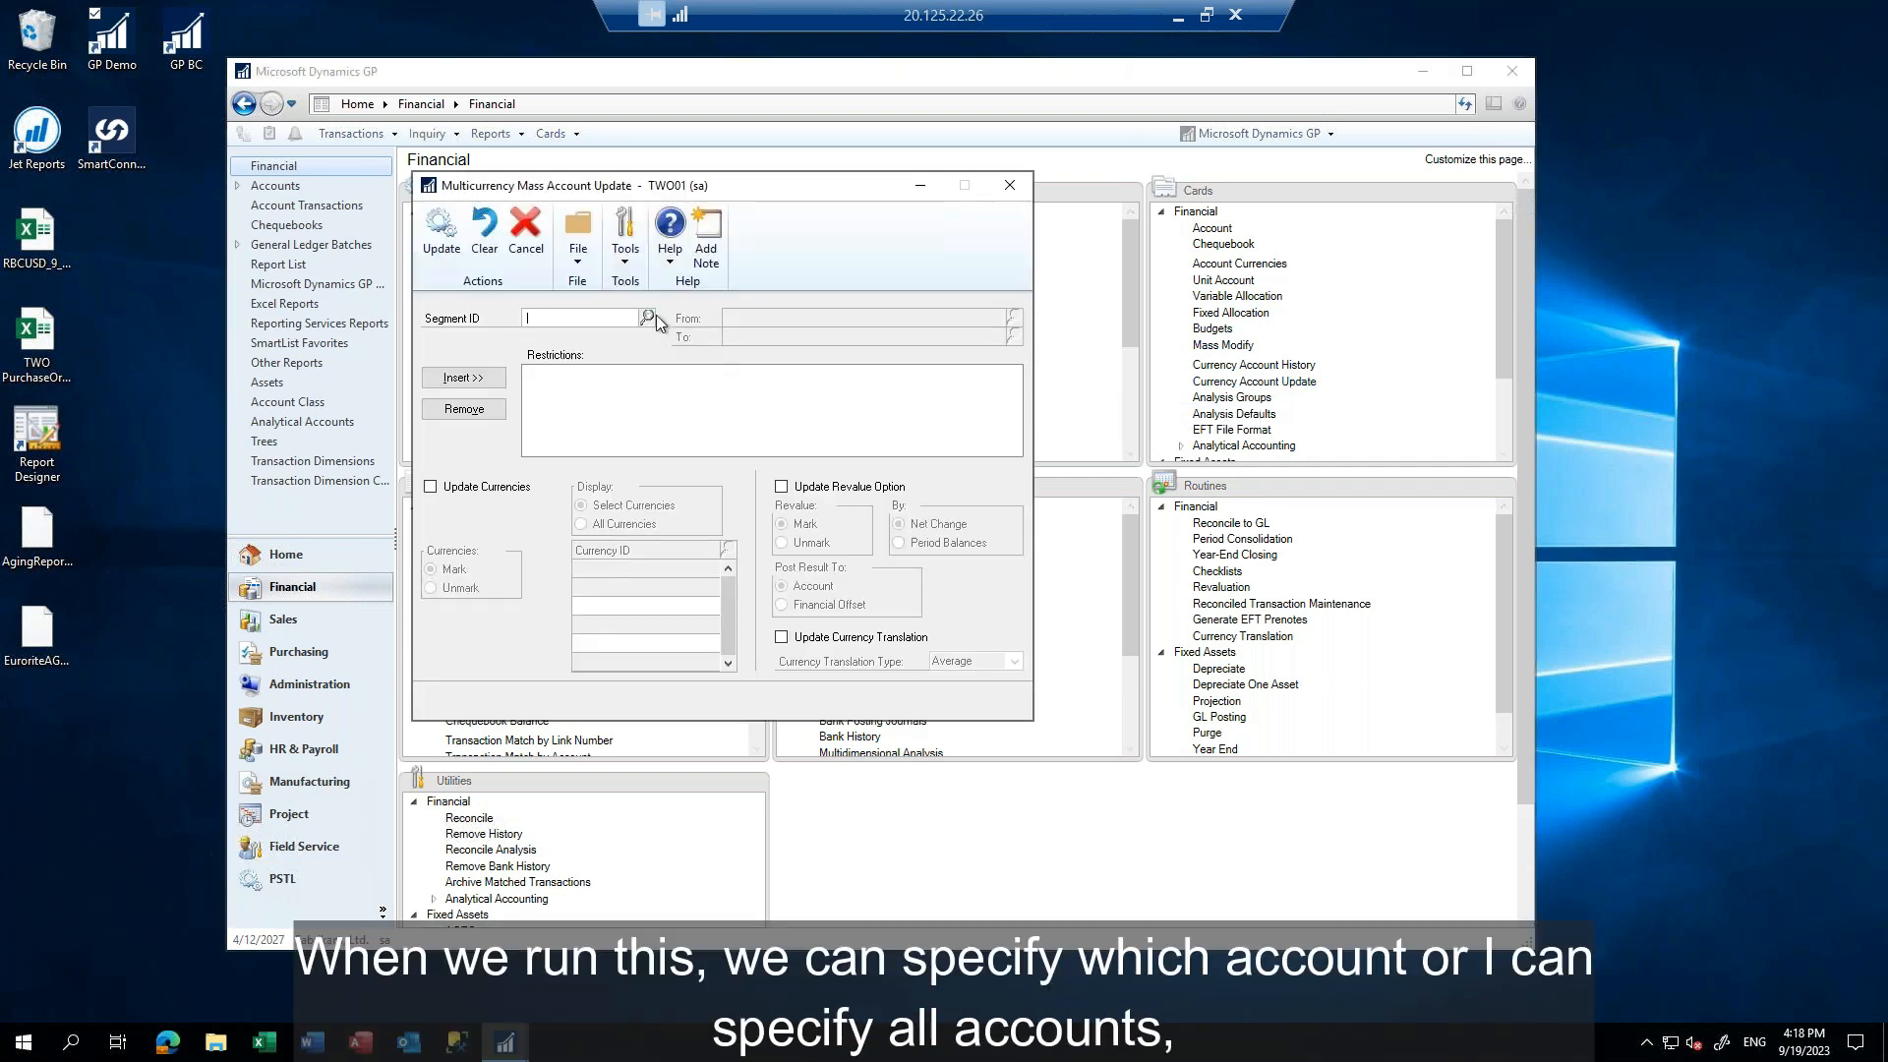
left_click(648, 319)
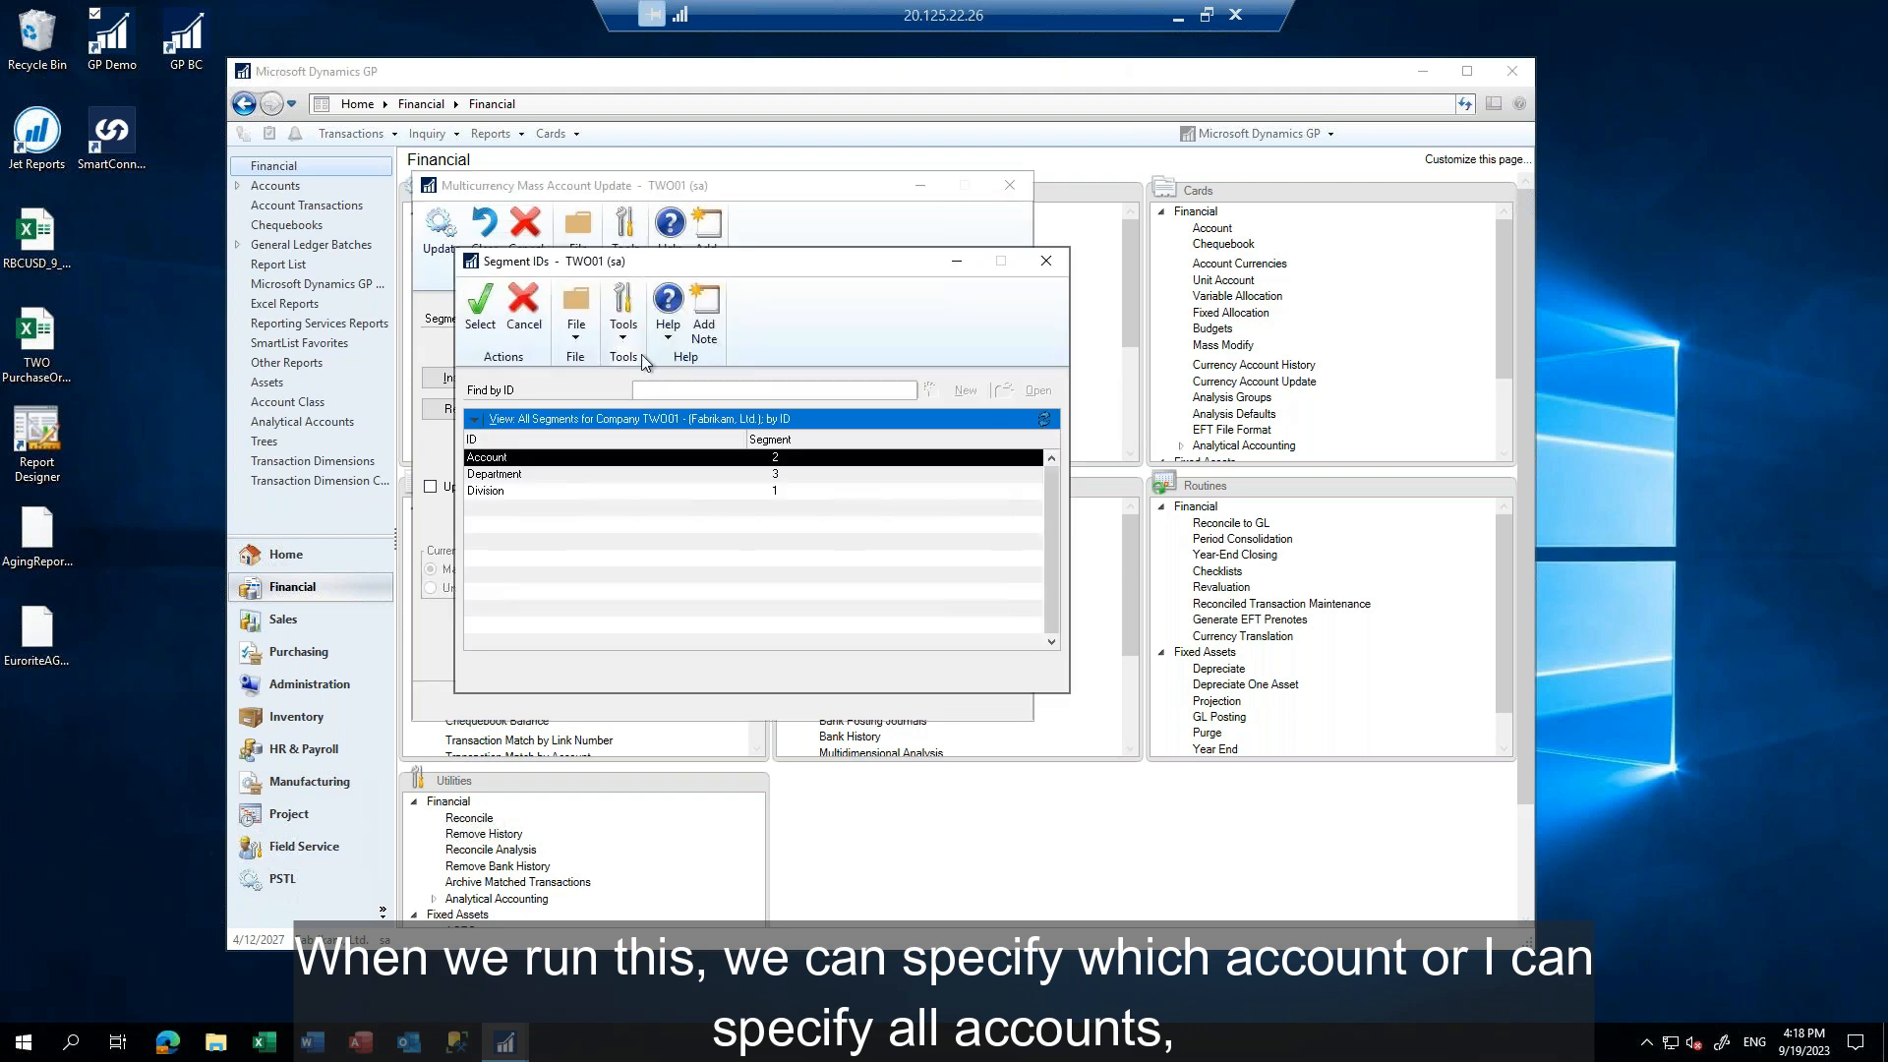
left_click(1046, 264)
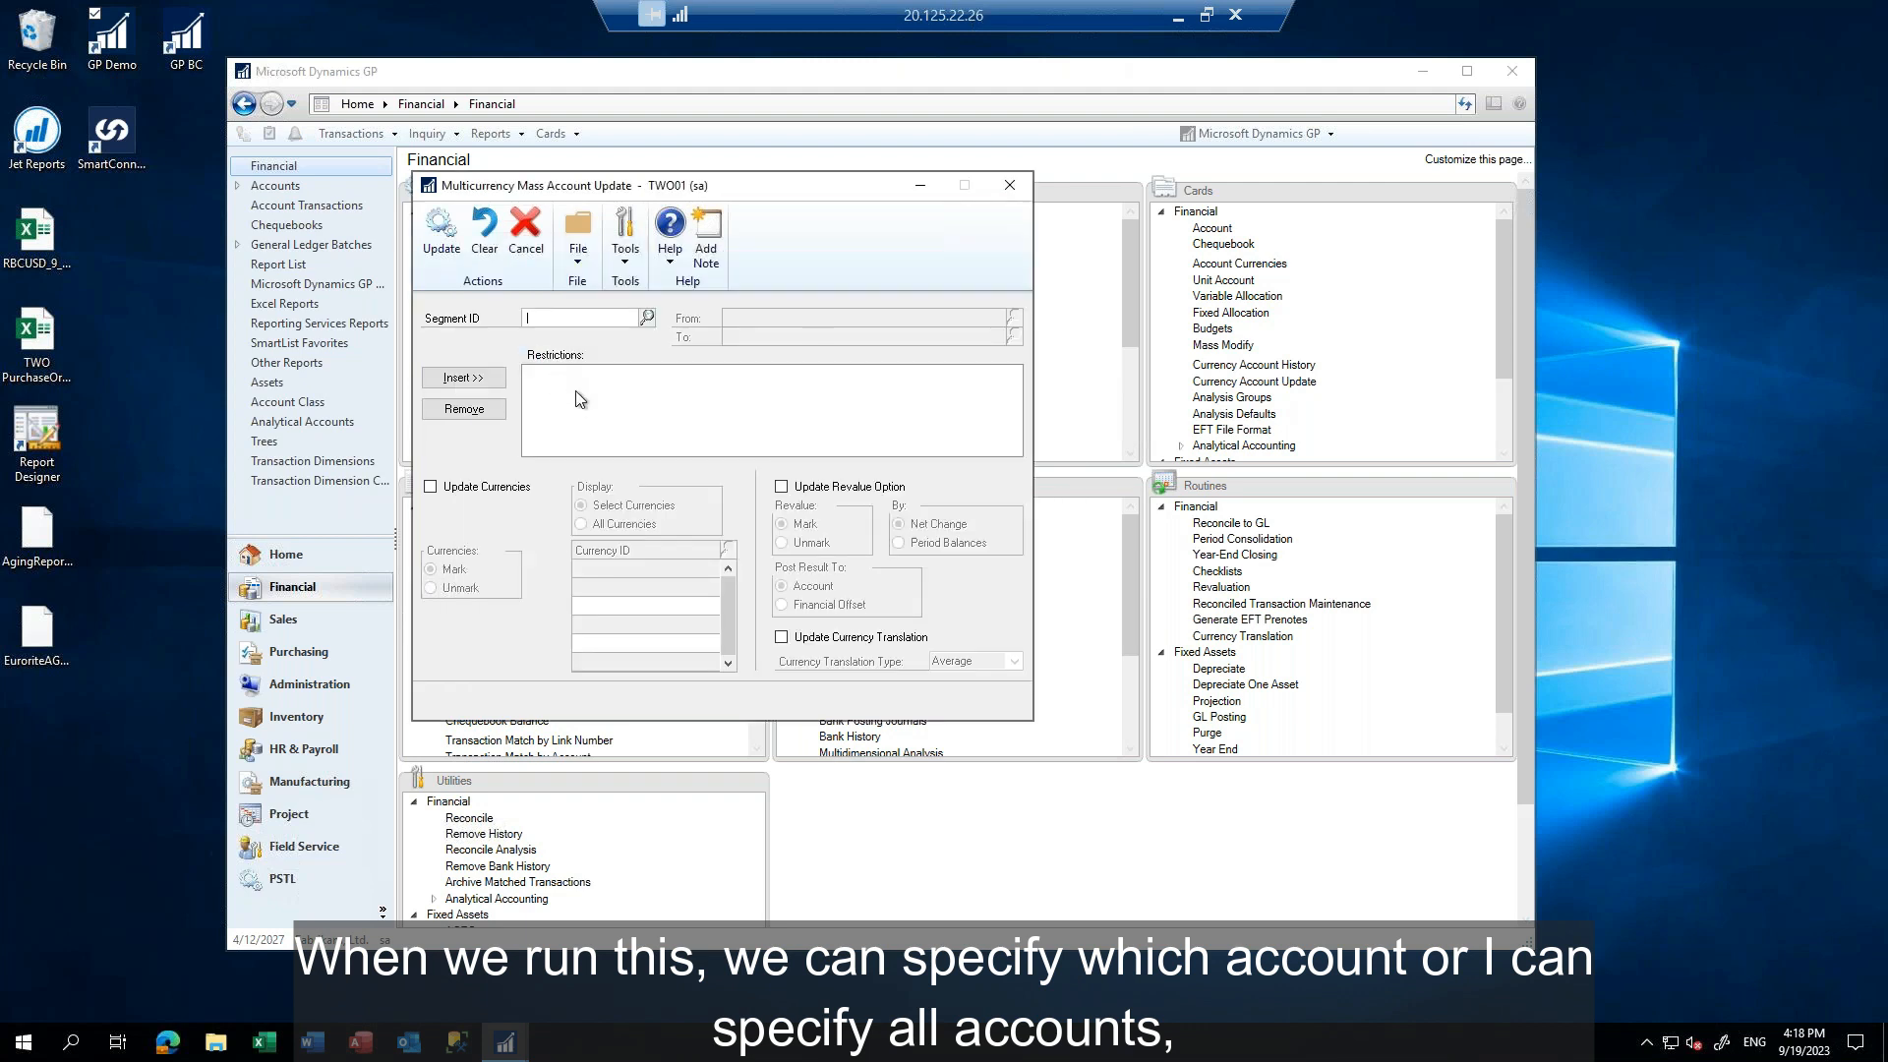
left_click(430, 487)
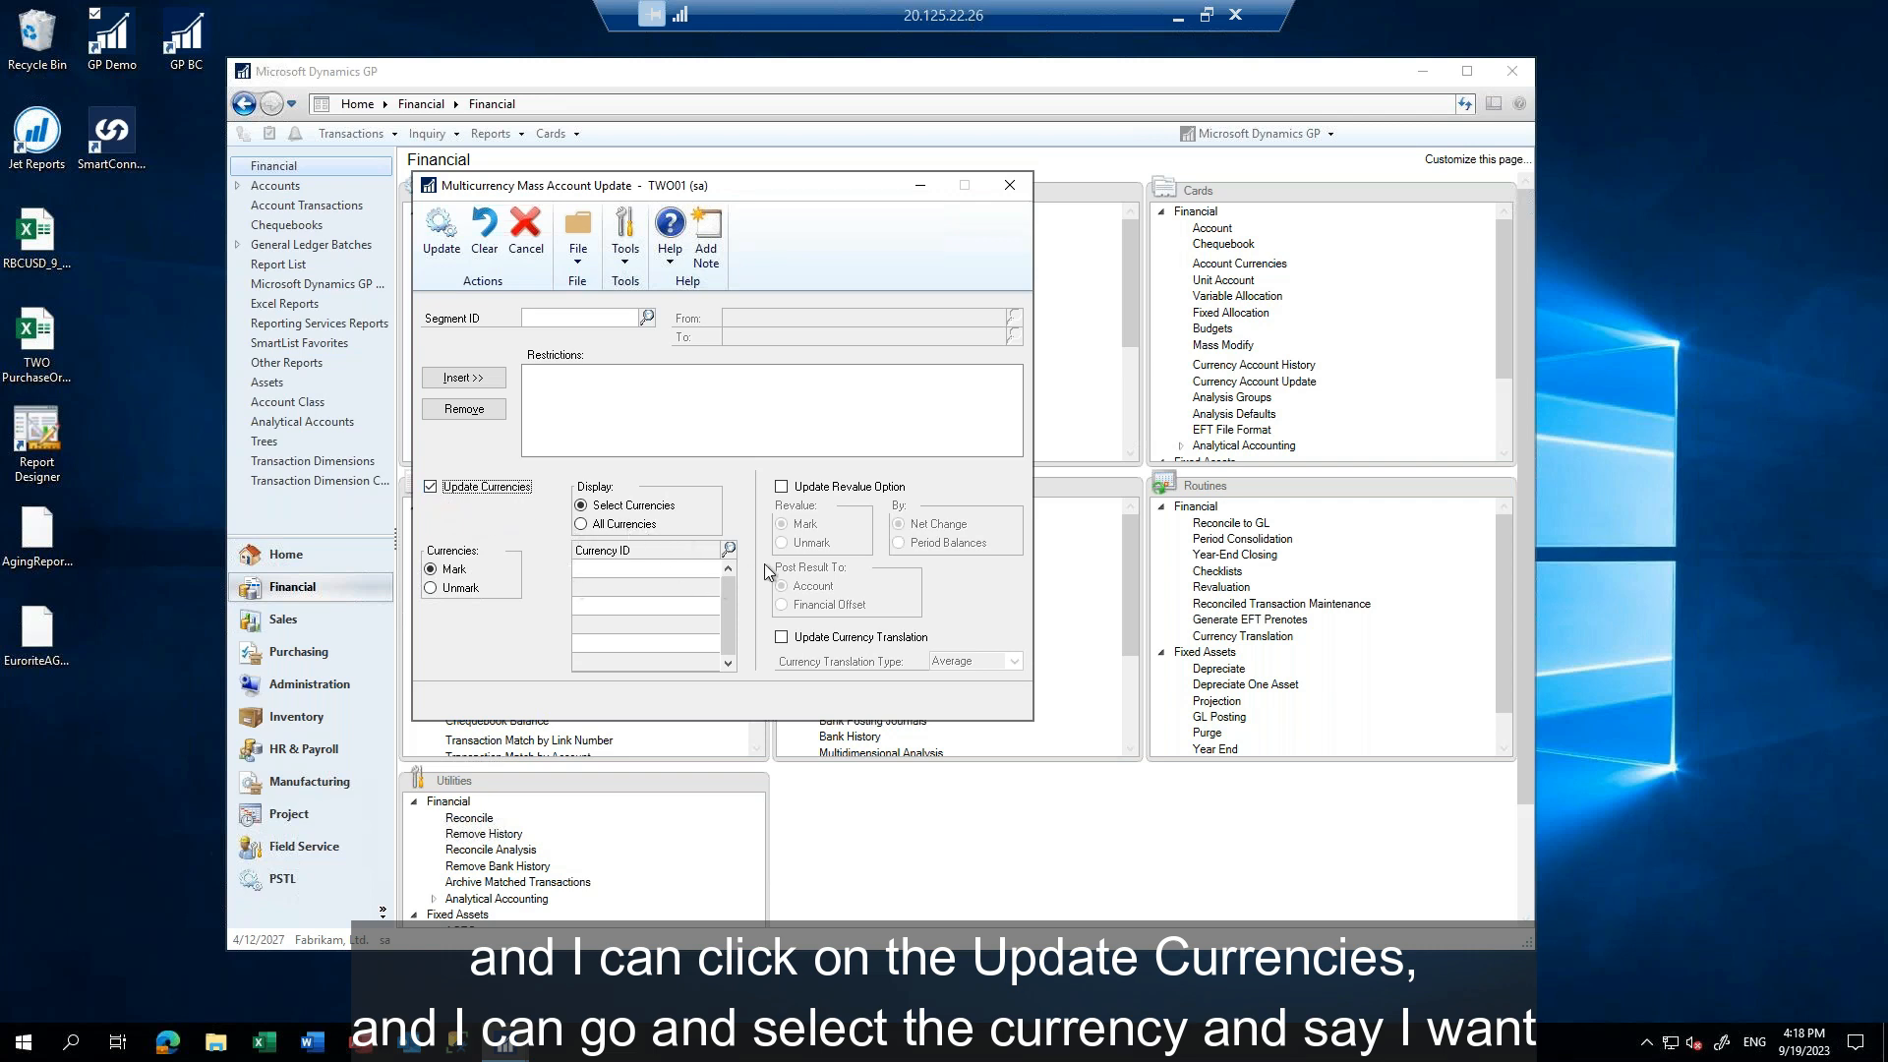
left_click(728, 548)
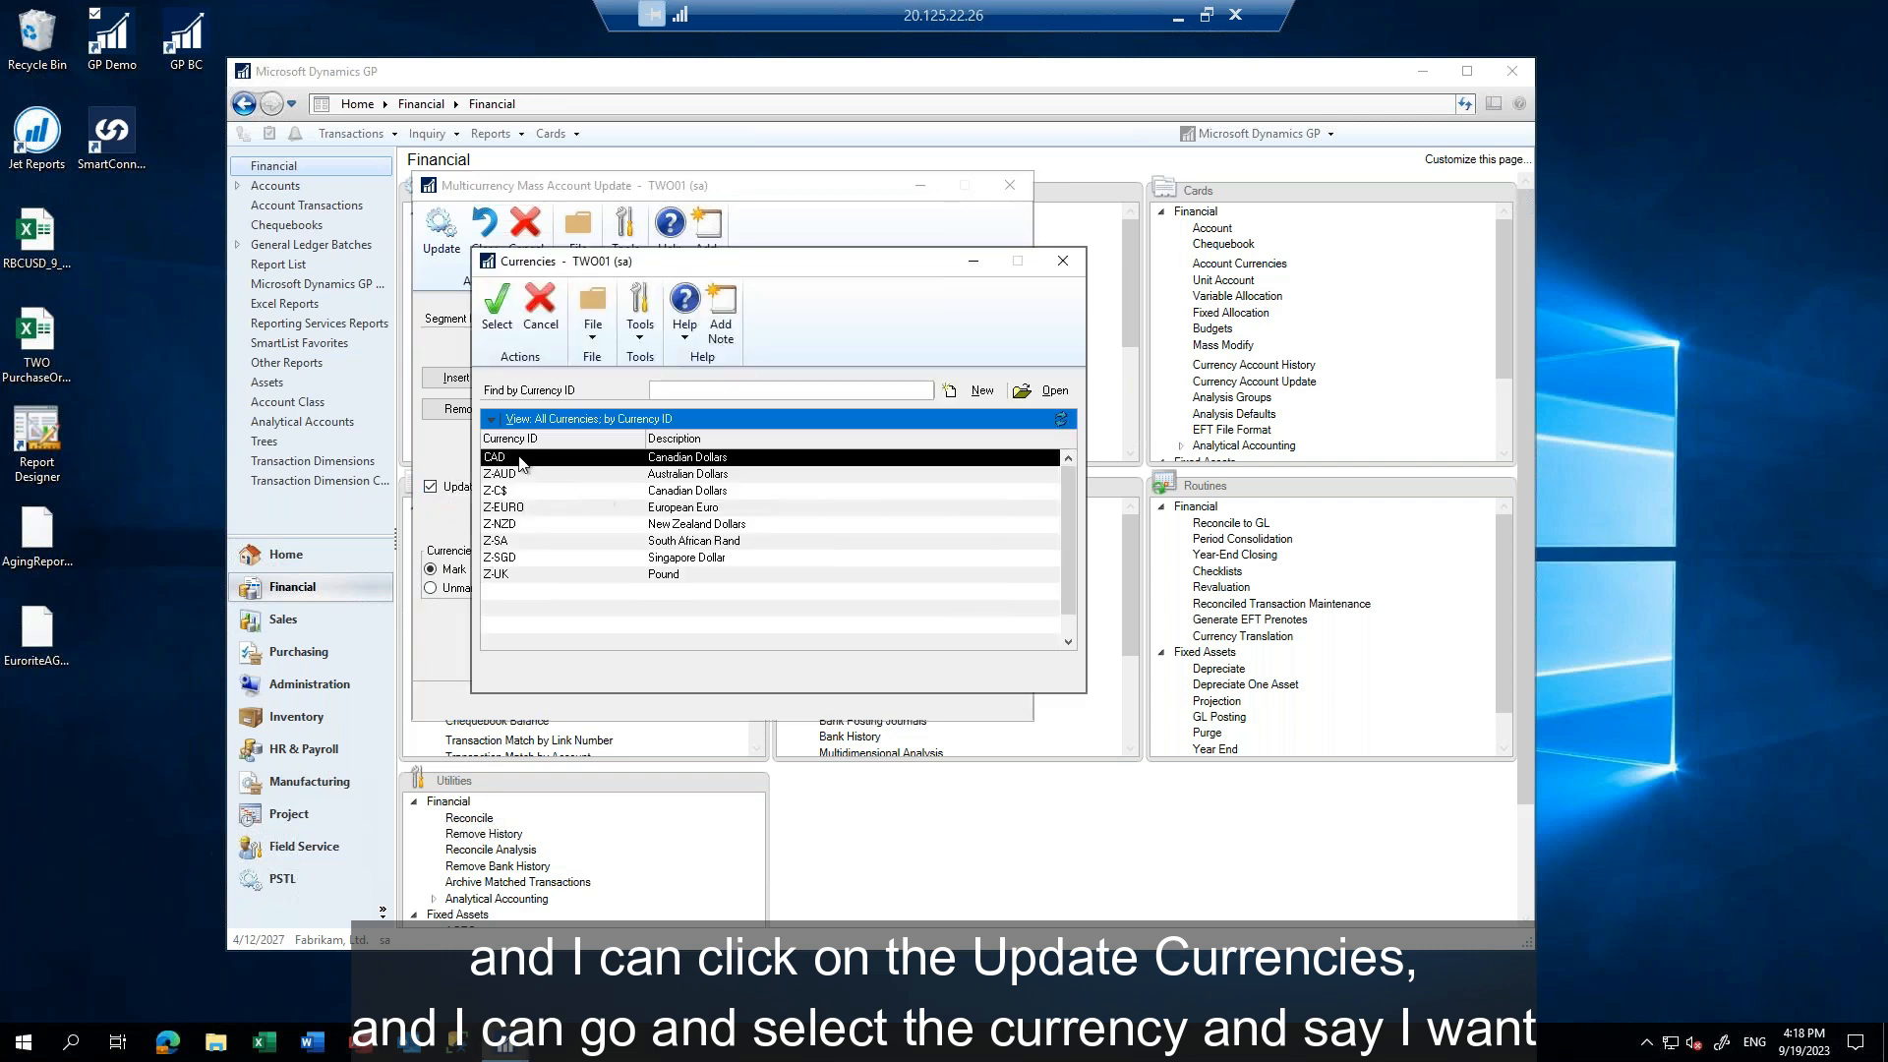
double_click(502, 458)
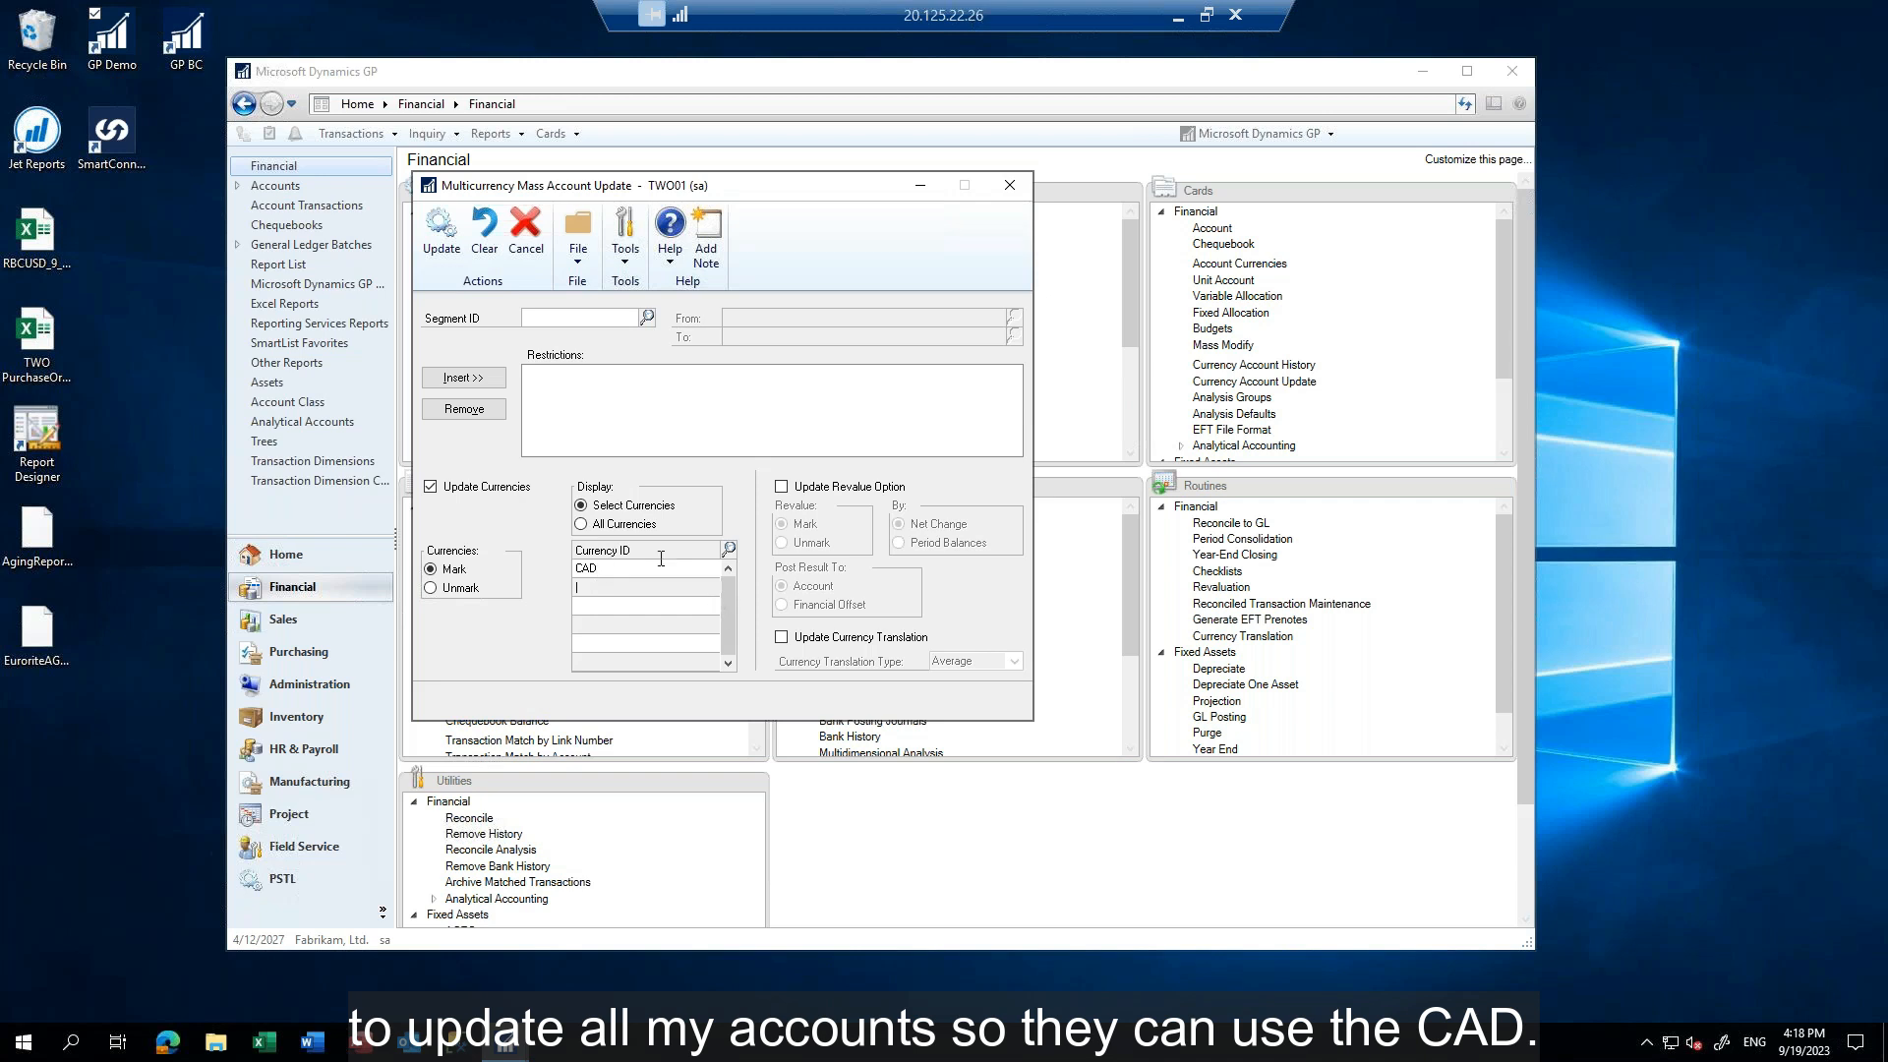
left_click(441, 228)
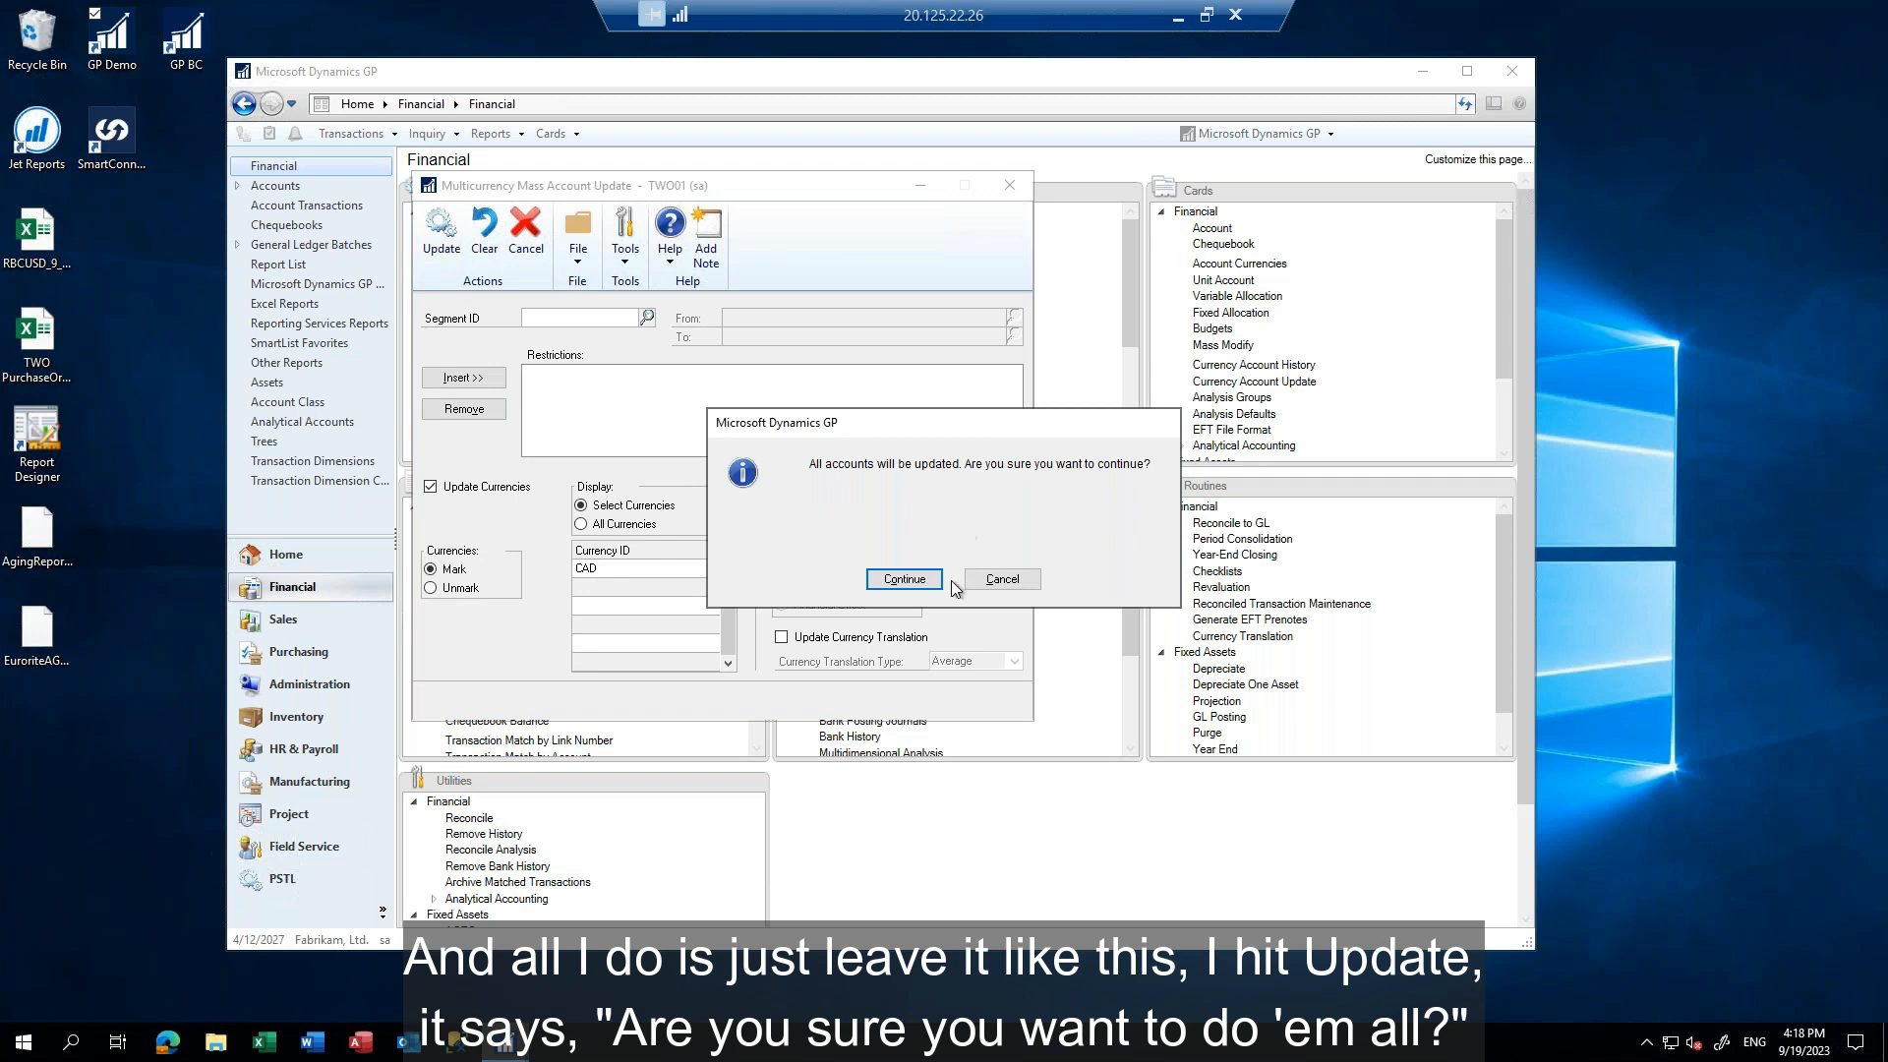
left_click(897, 580)
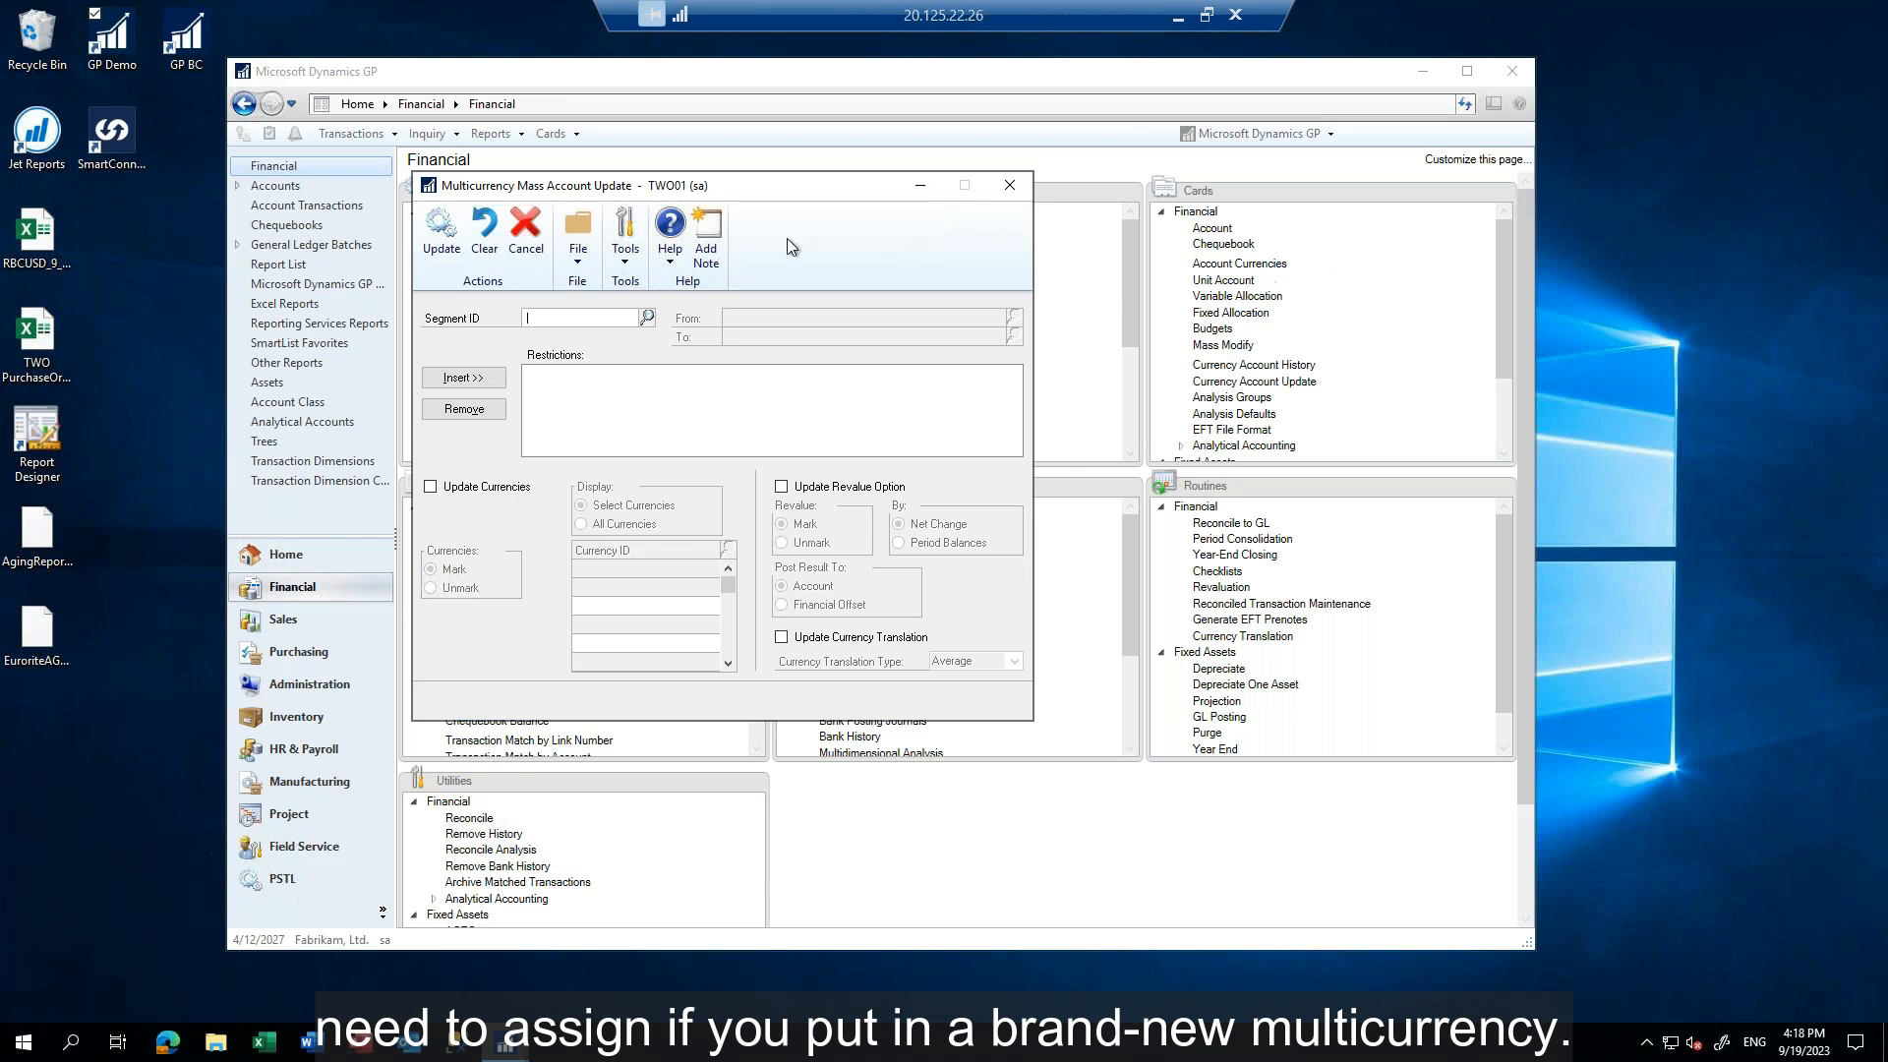
left_click(1011, 185)
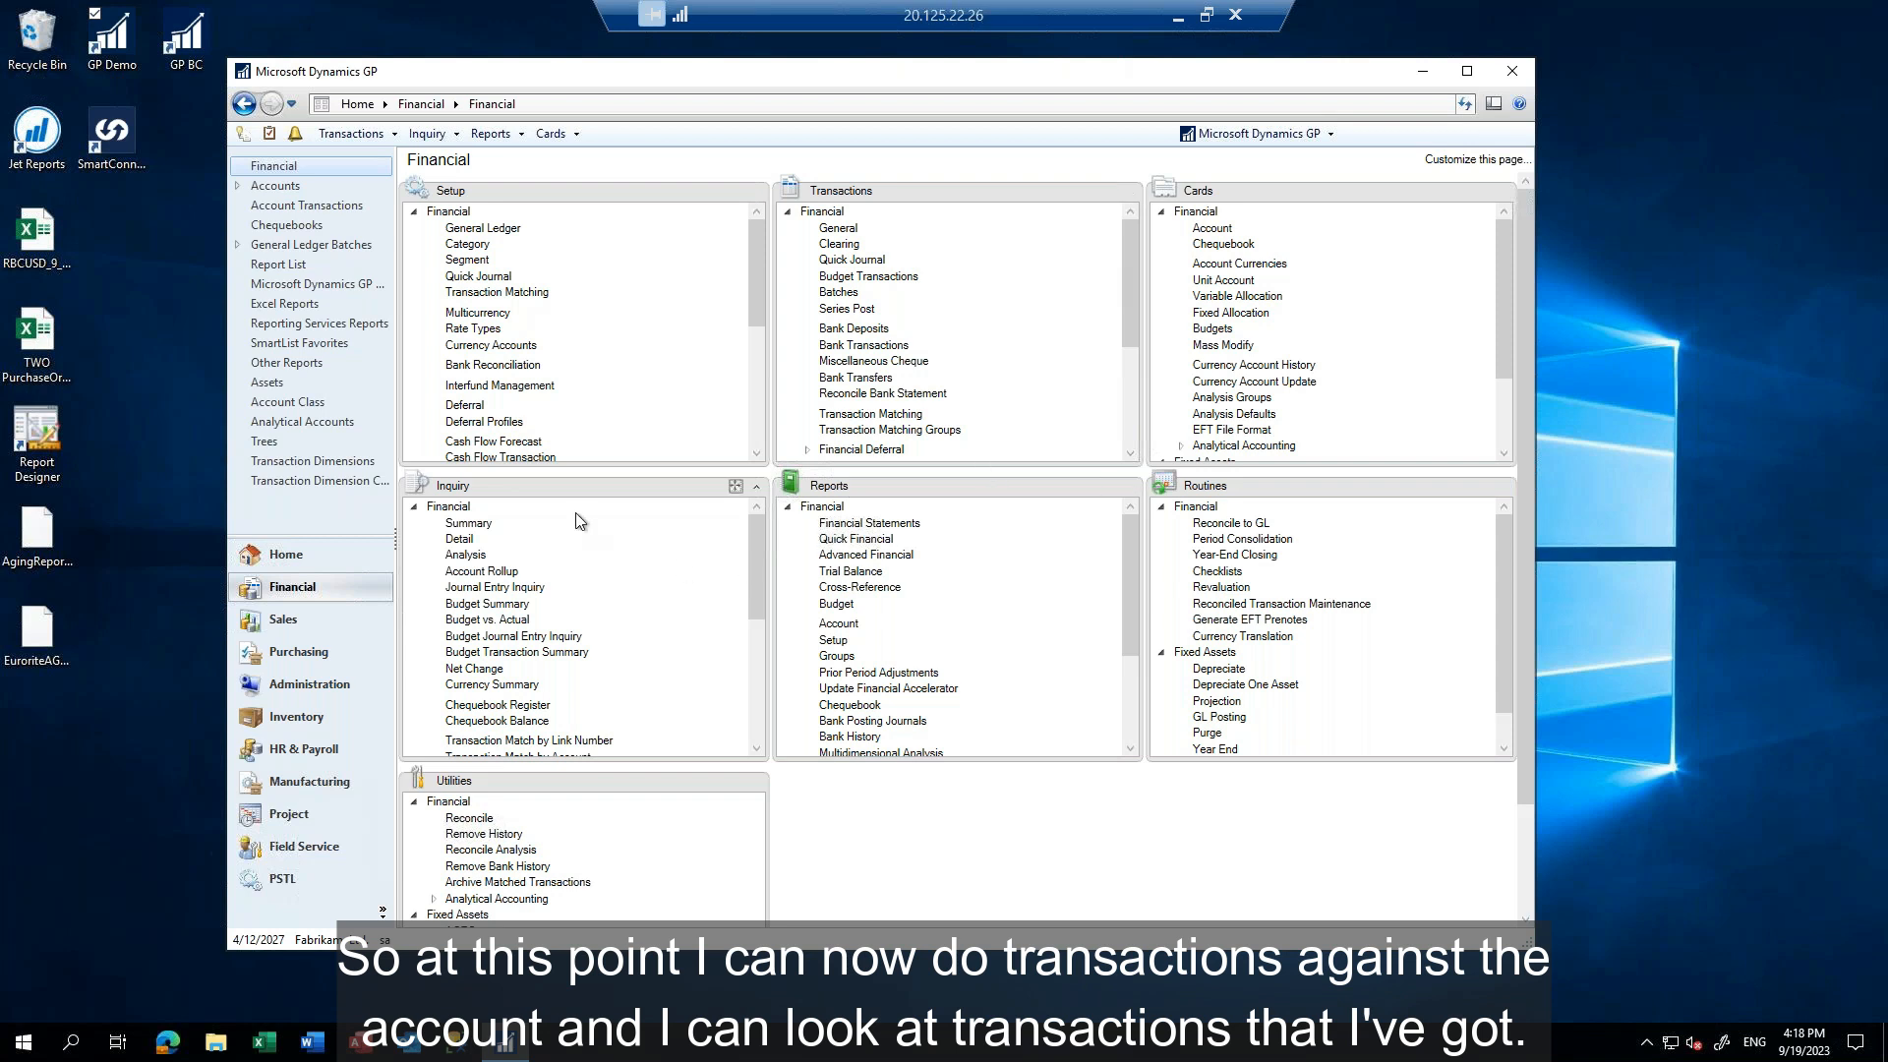
Look up the 2027 summary inquiry for account 000-1101-00 and select period 4
left_click(466, 528)
type("000 -1101 -00")
key("Tab")
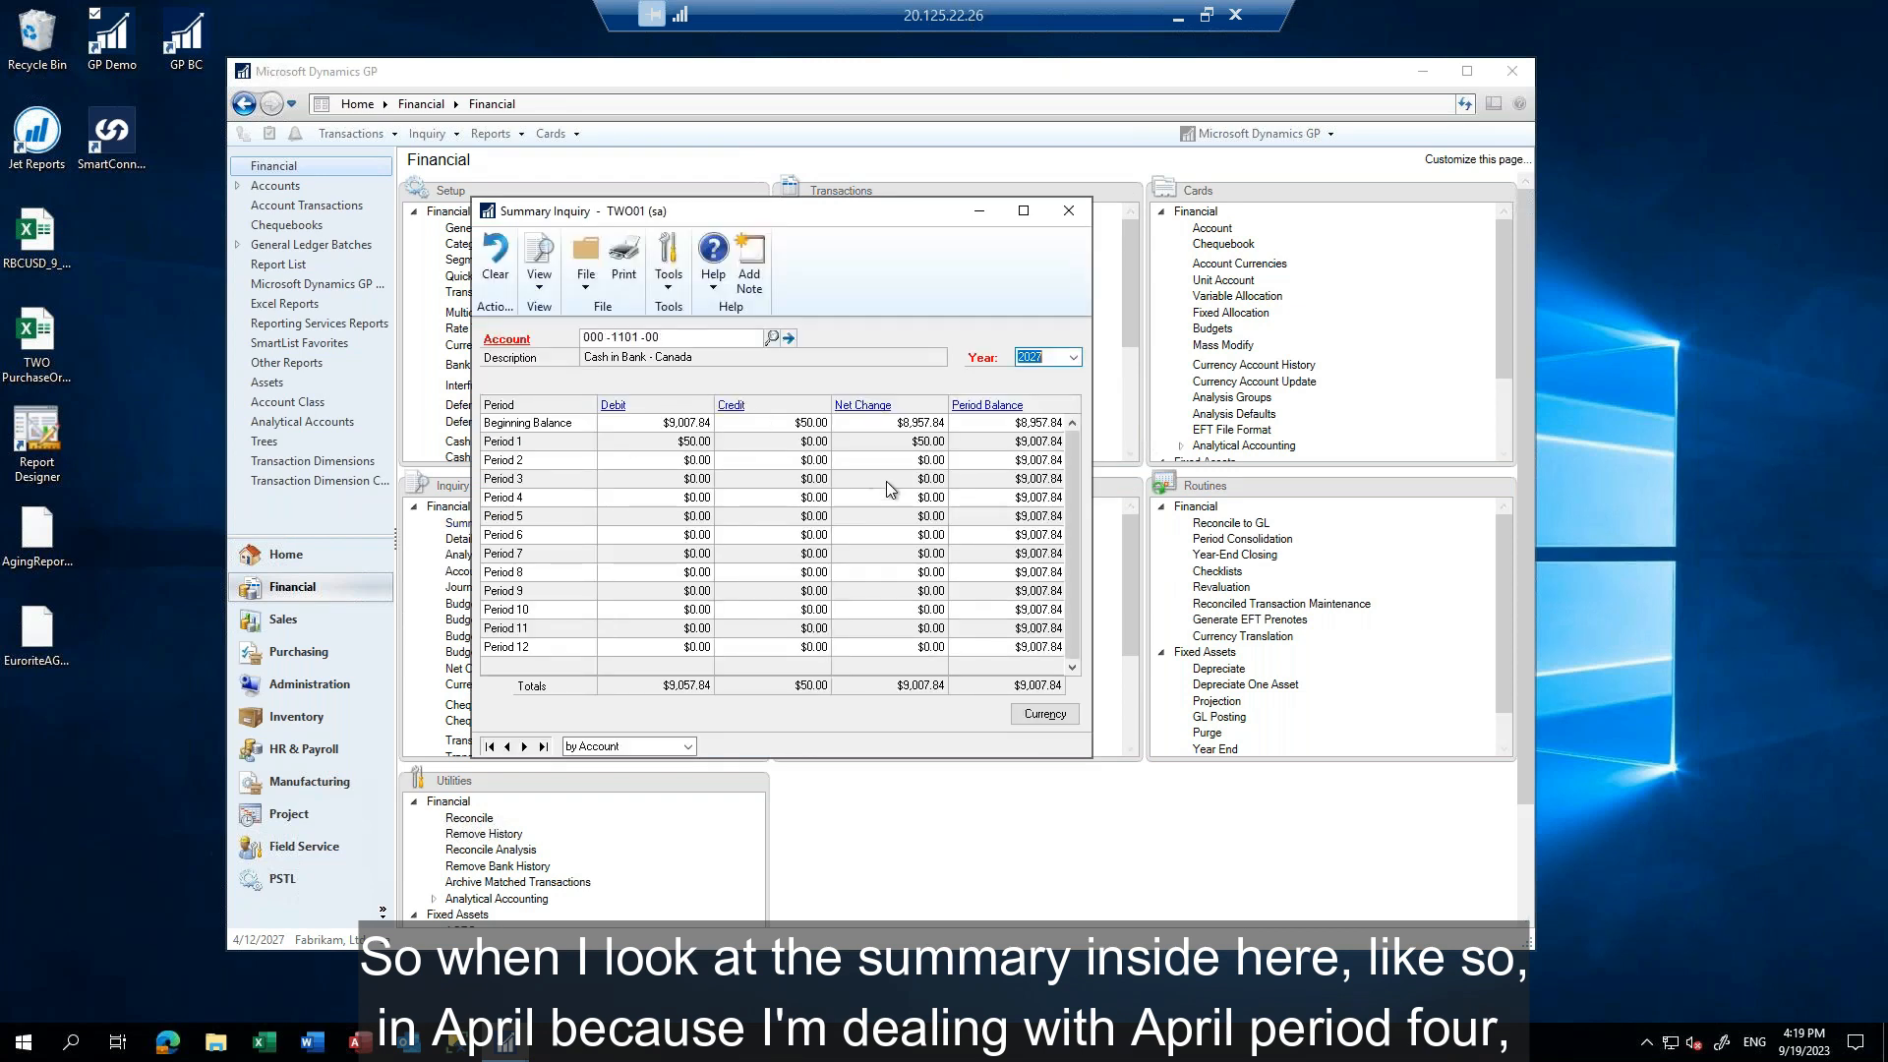
left_click(1017, 502)
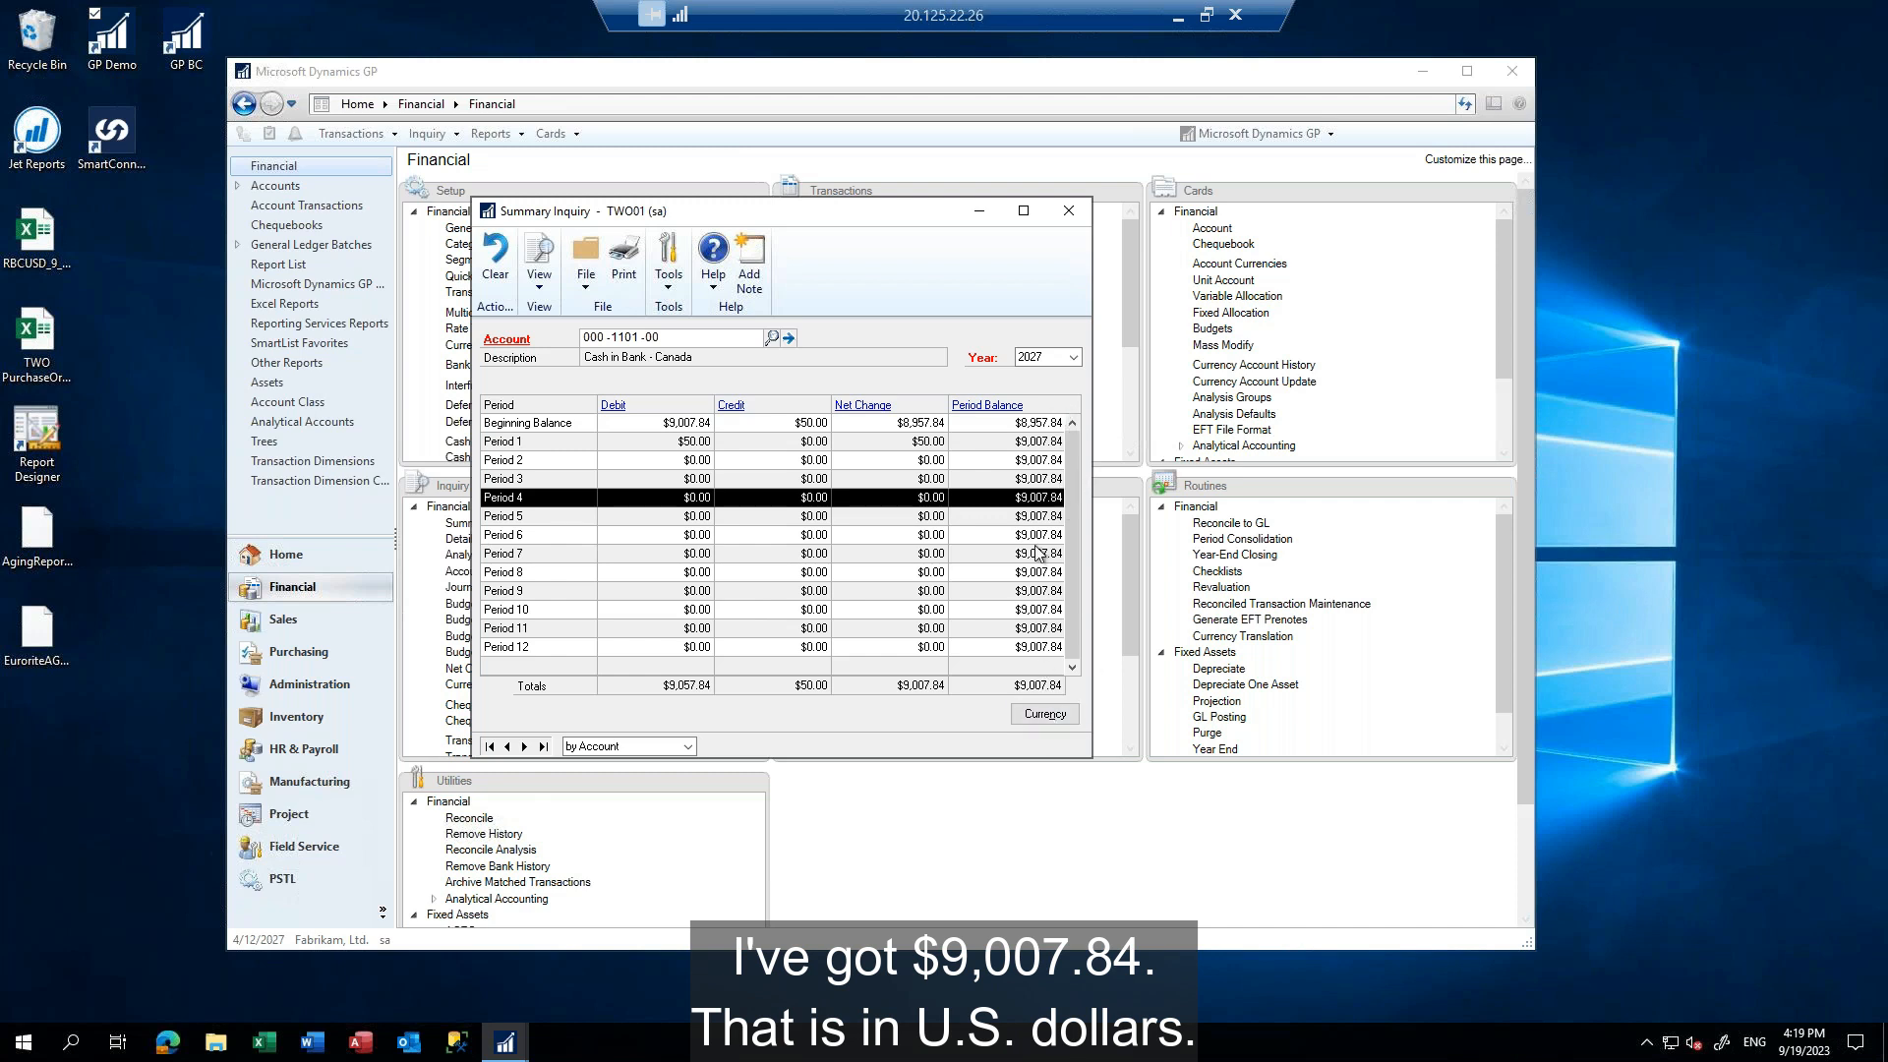
Examine the account's period 4 balances by currency, comparing the Divide and Multiply calculation methods, then close both inquiries
left_click(1046, 716)
left_click_drag(733, 204, 1339, 194)
left_click(1523, 406)
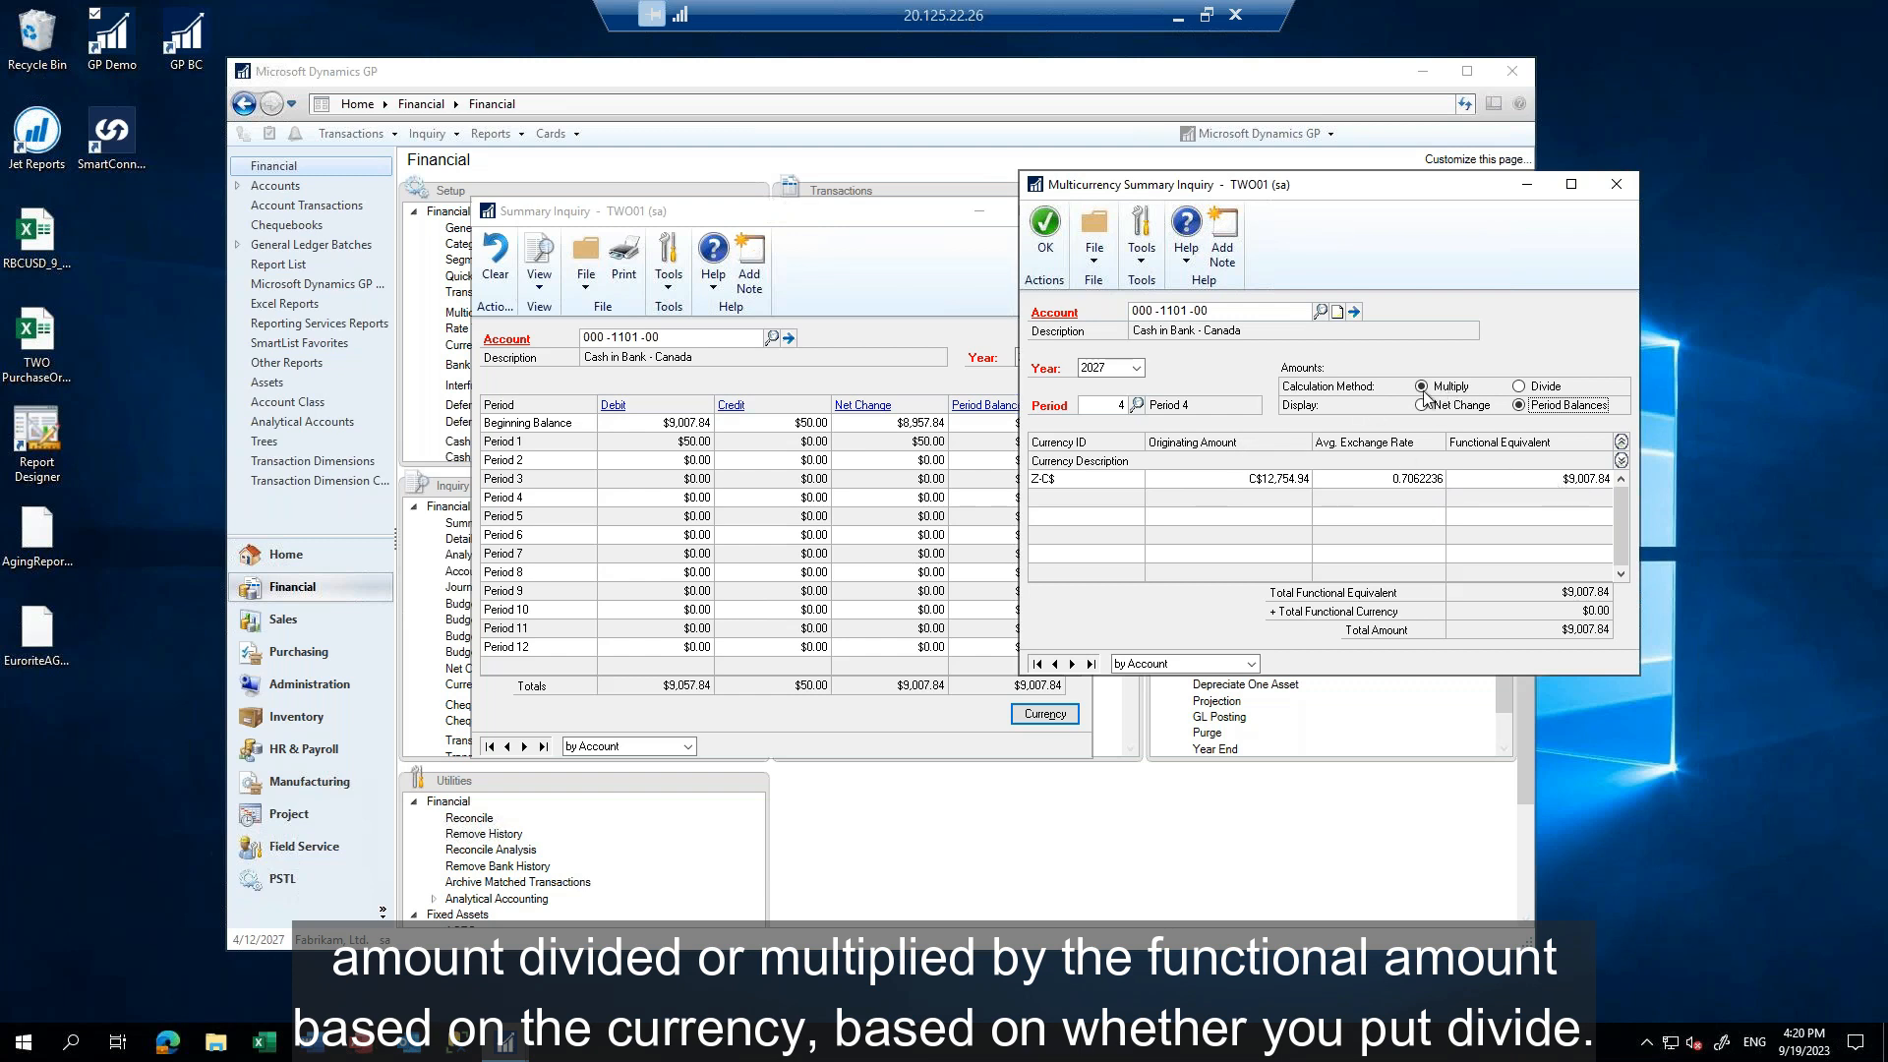
left_click(1519, 387)
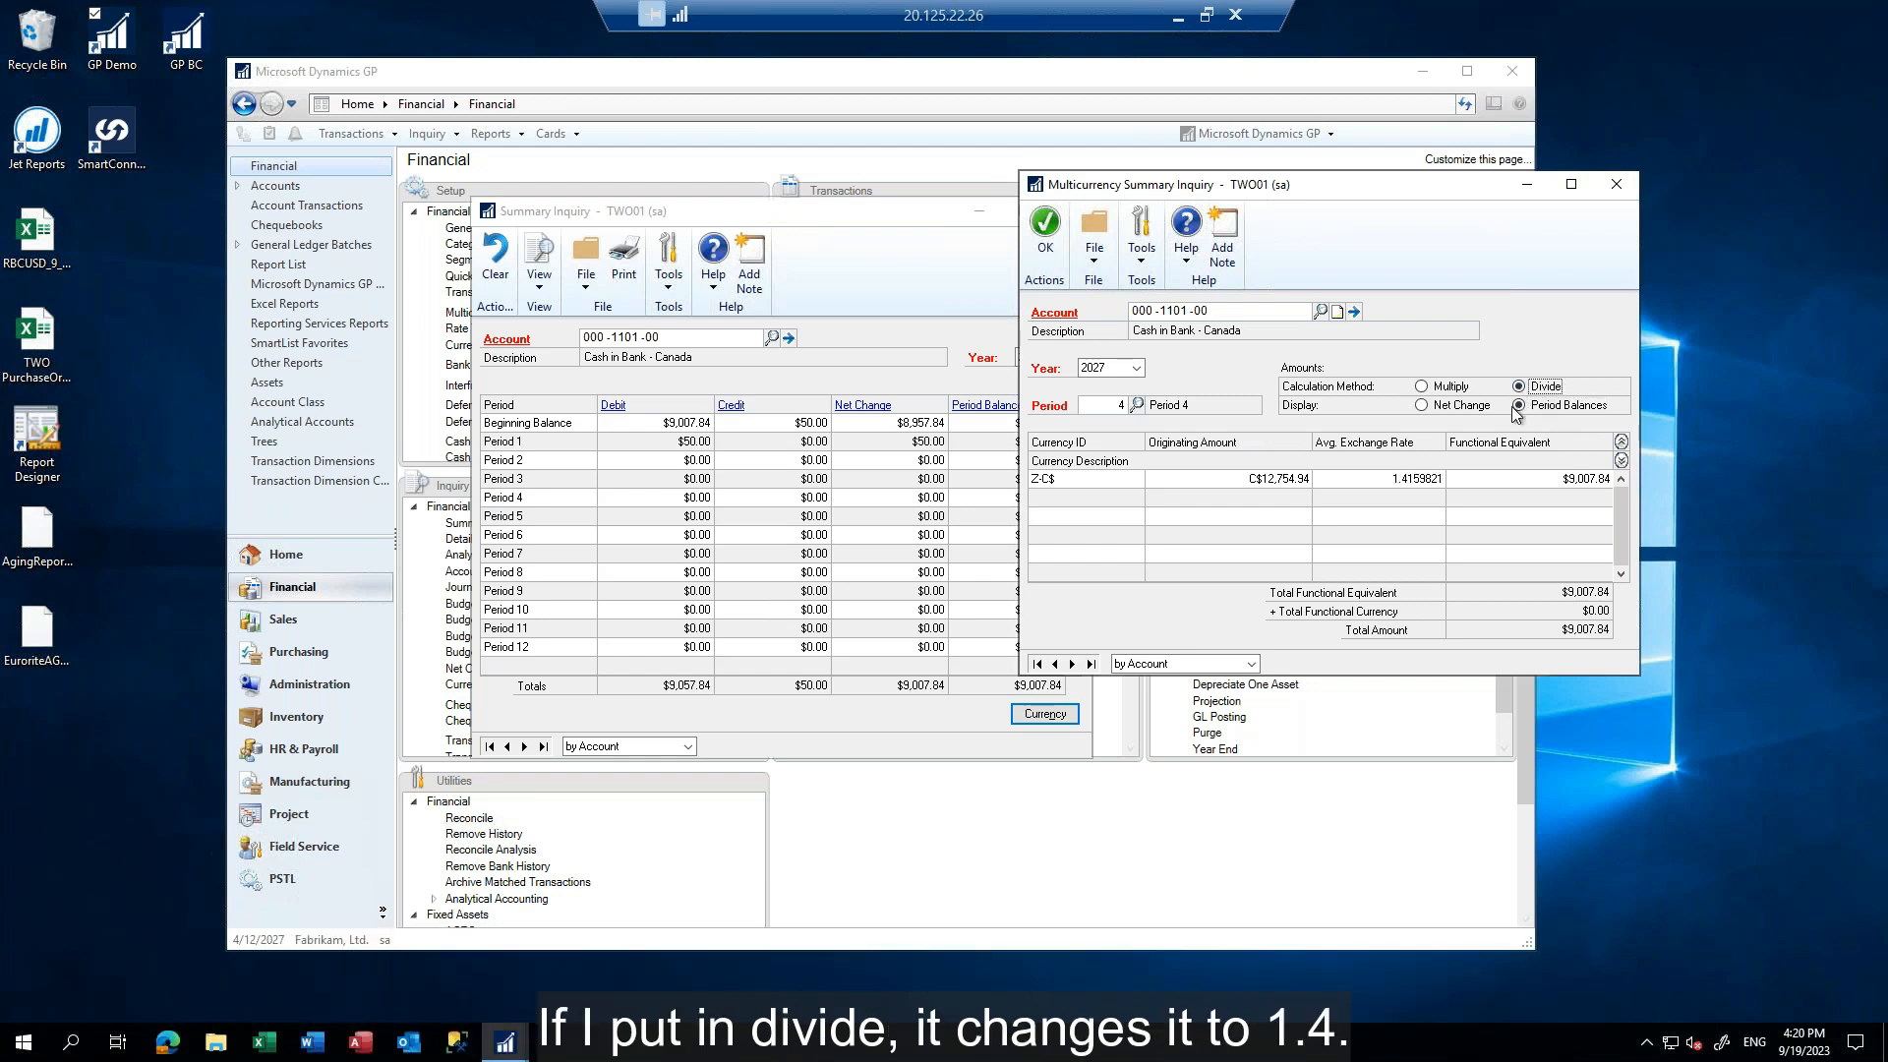
left_click(1426, 388)
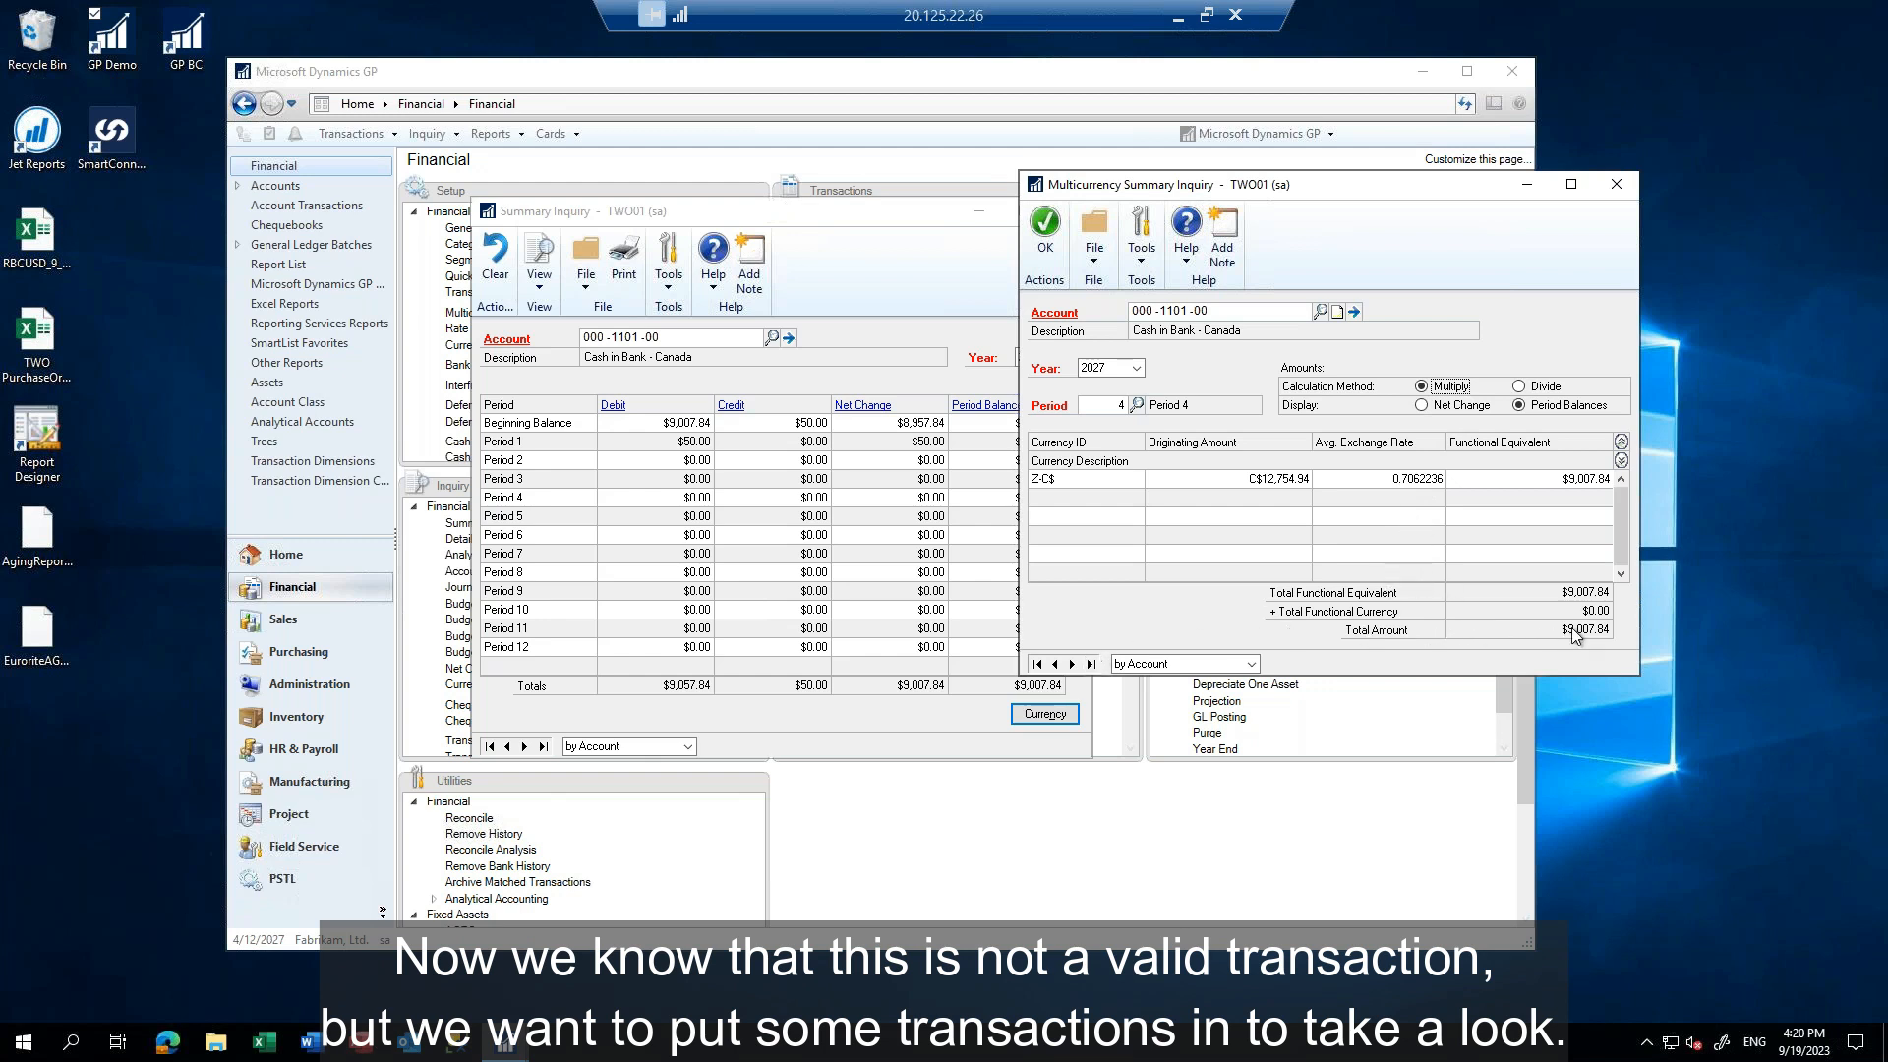
left_click(1049, 230)
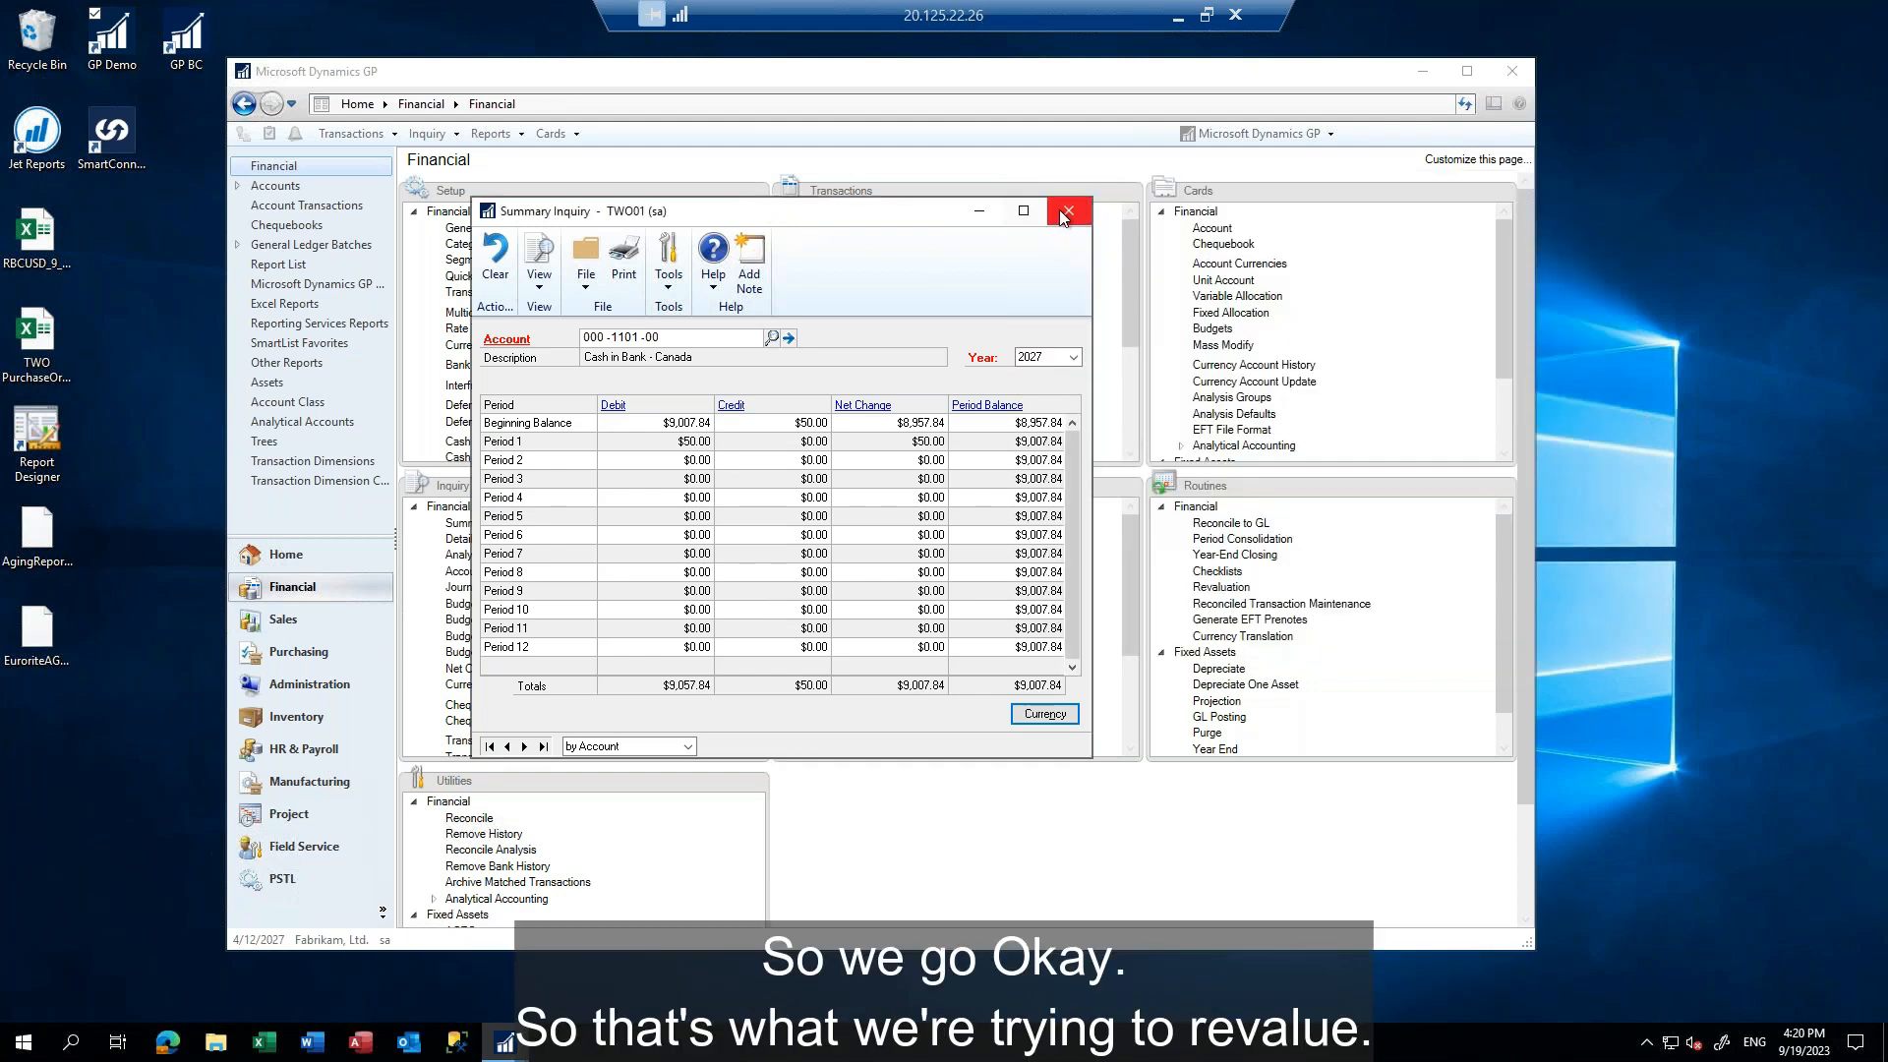
left_click(1065, 212)
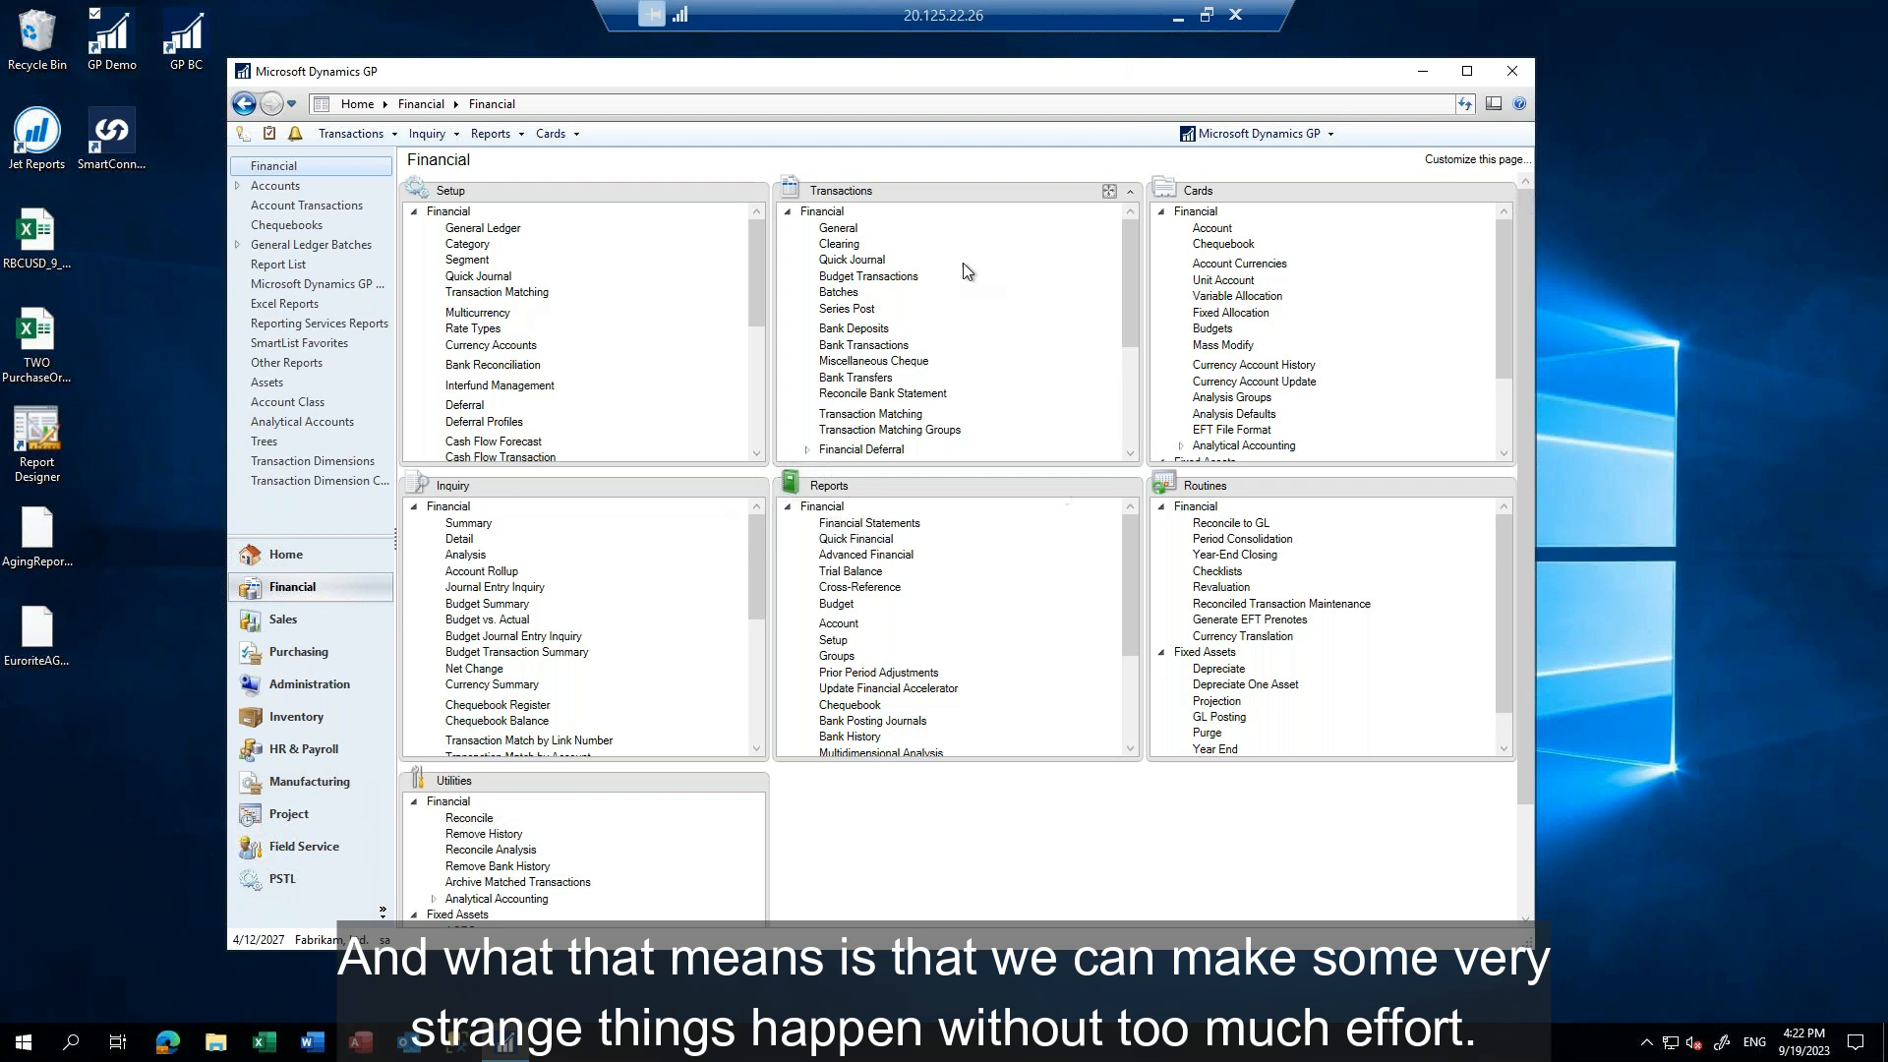
Start a standard general journal entry with the reference "to show" and the currency Z-C$
left_click(841, 229)
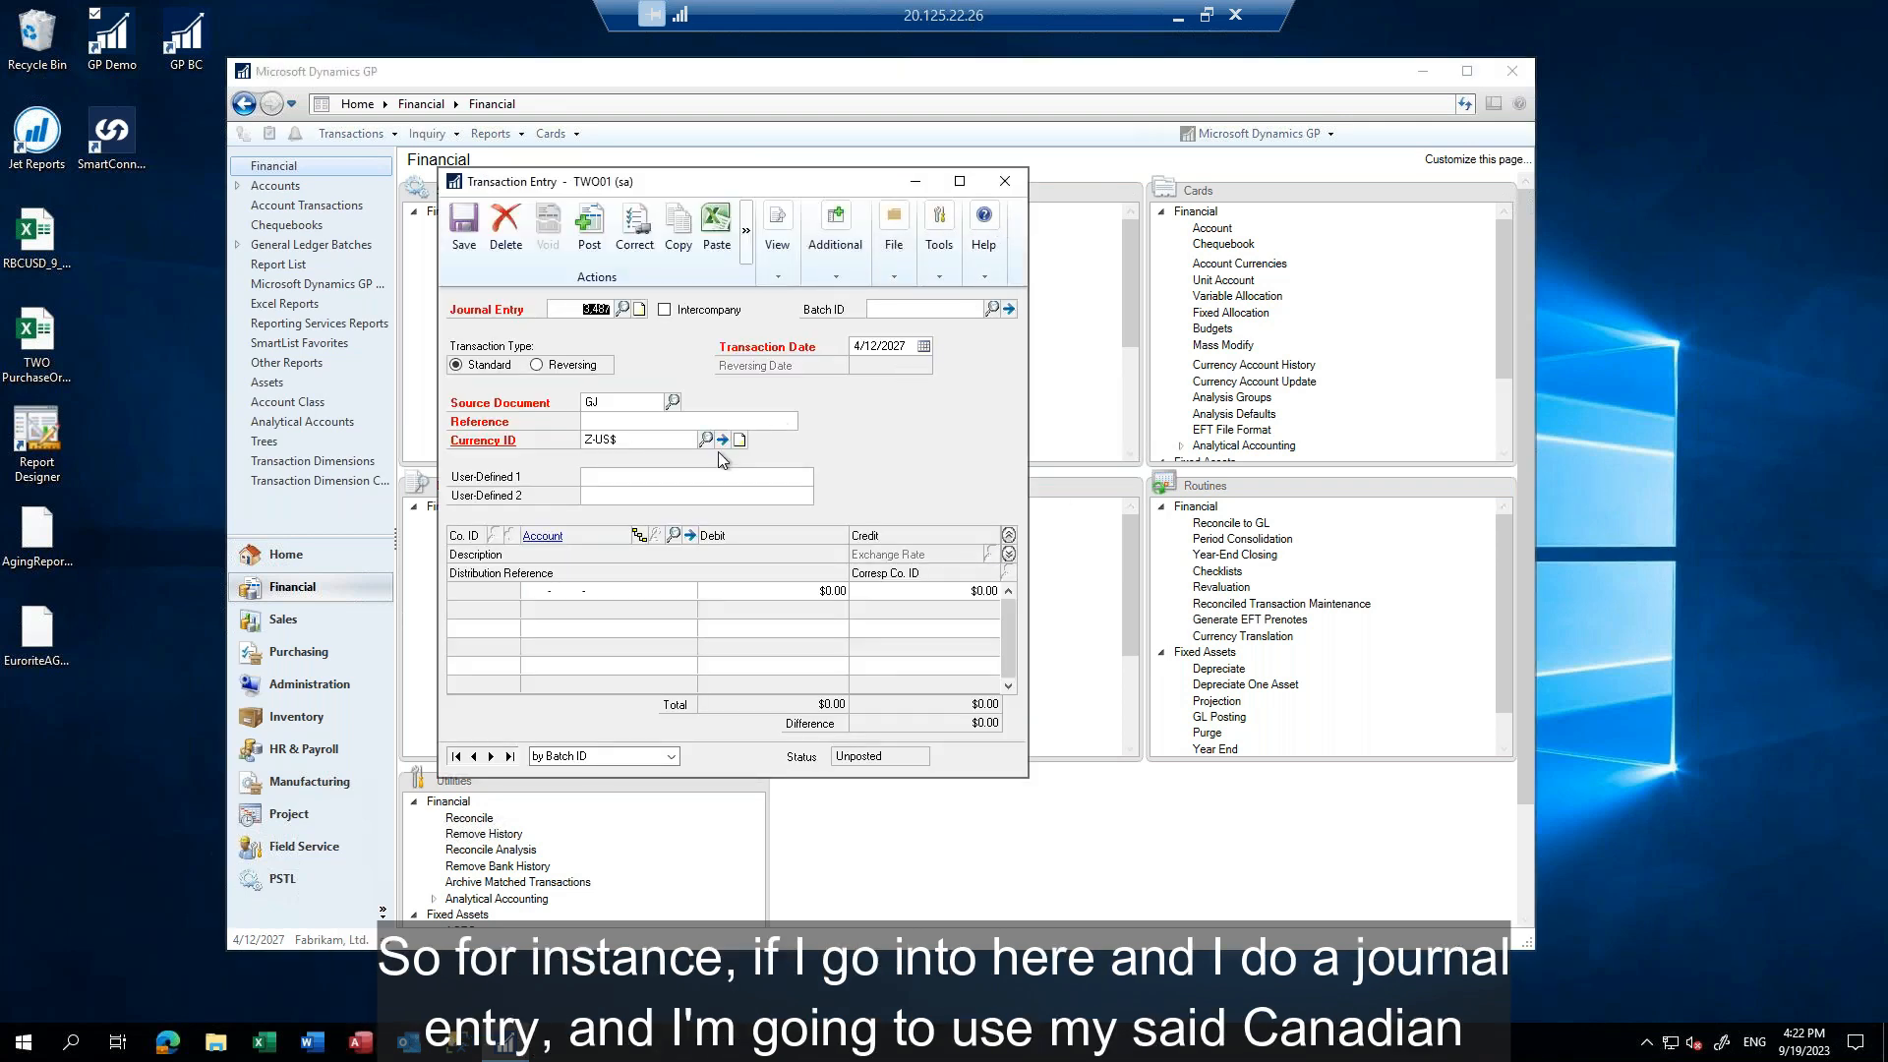
key("Tab")
key("Tab")
key("Tab")
key("Tab")
key("Tab")
left_click(706, 440)
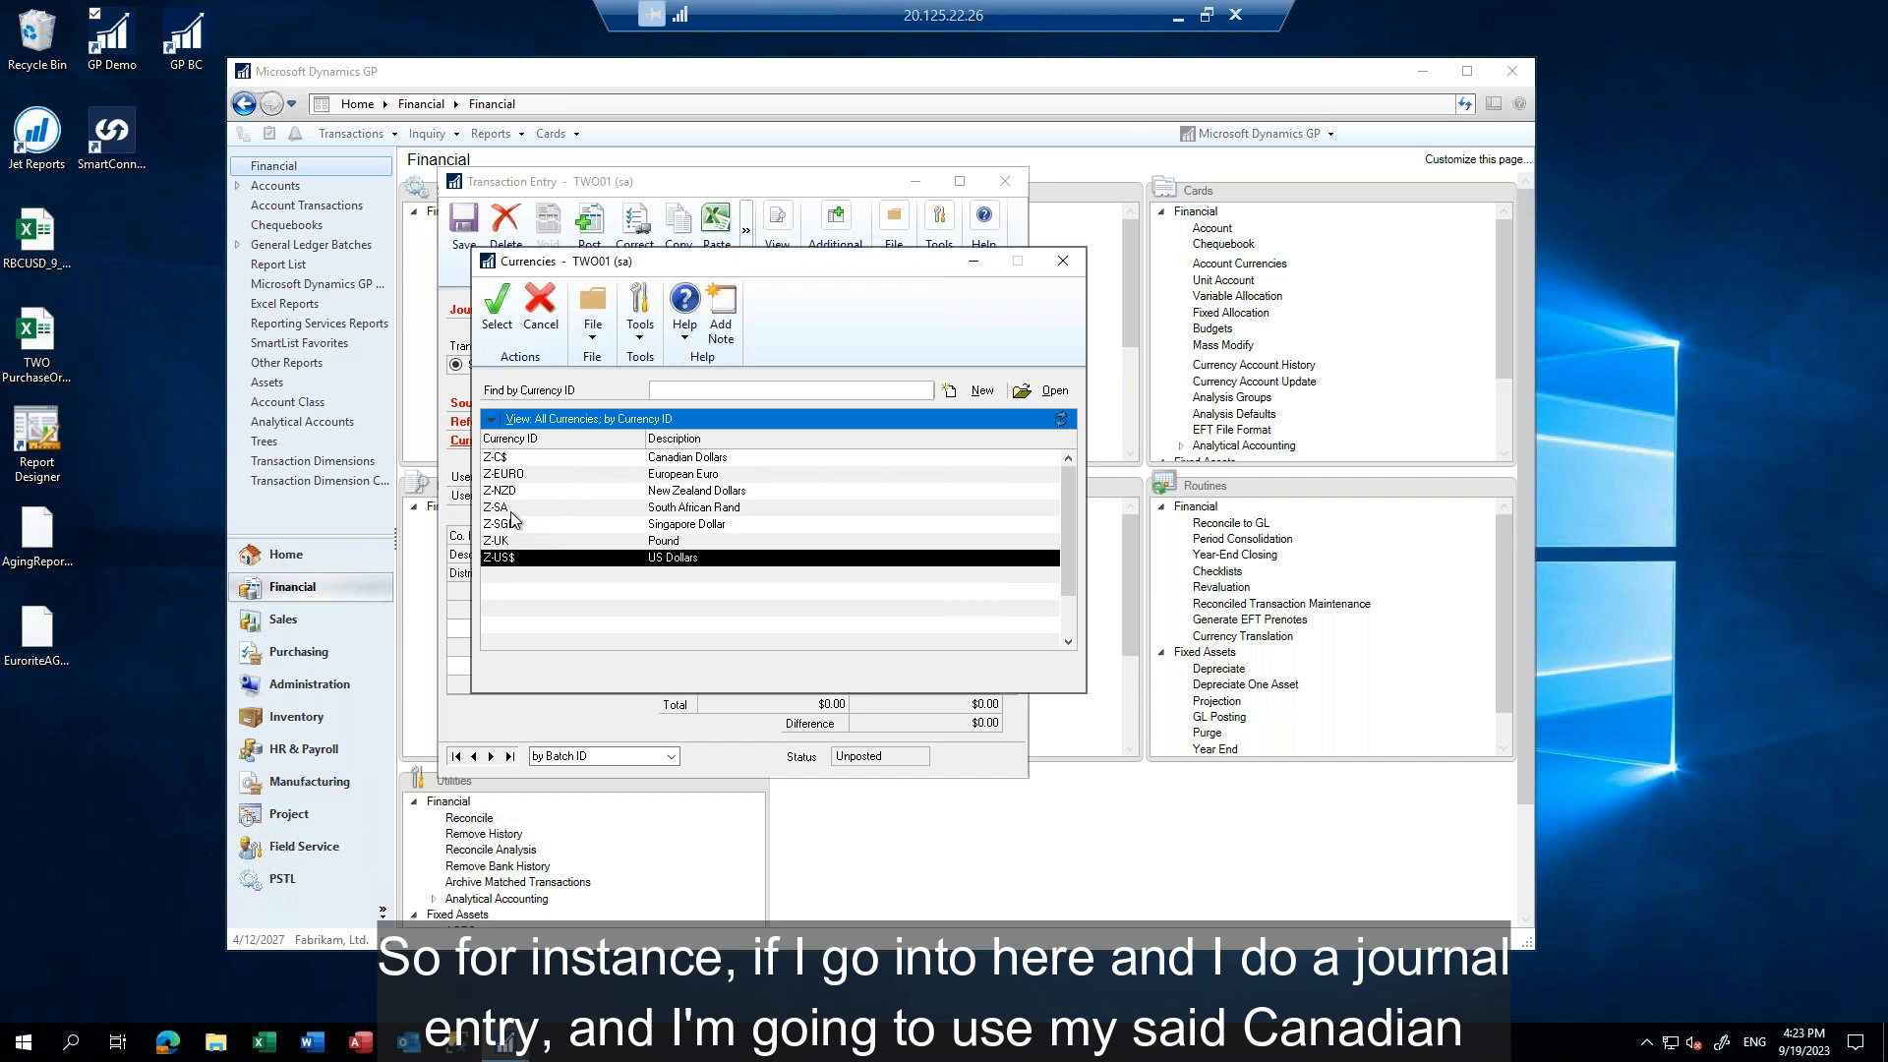
left_click(507, 462)
double_click(507, 462)
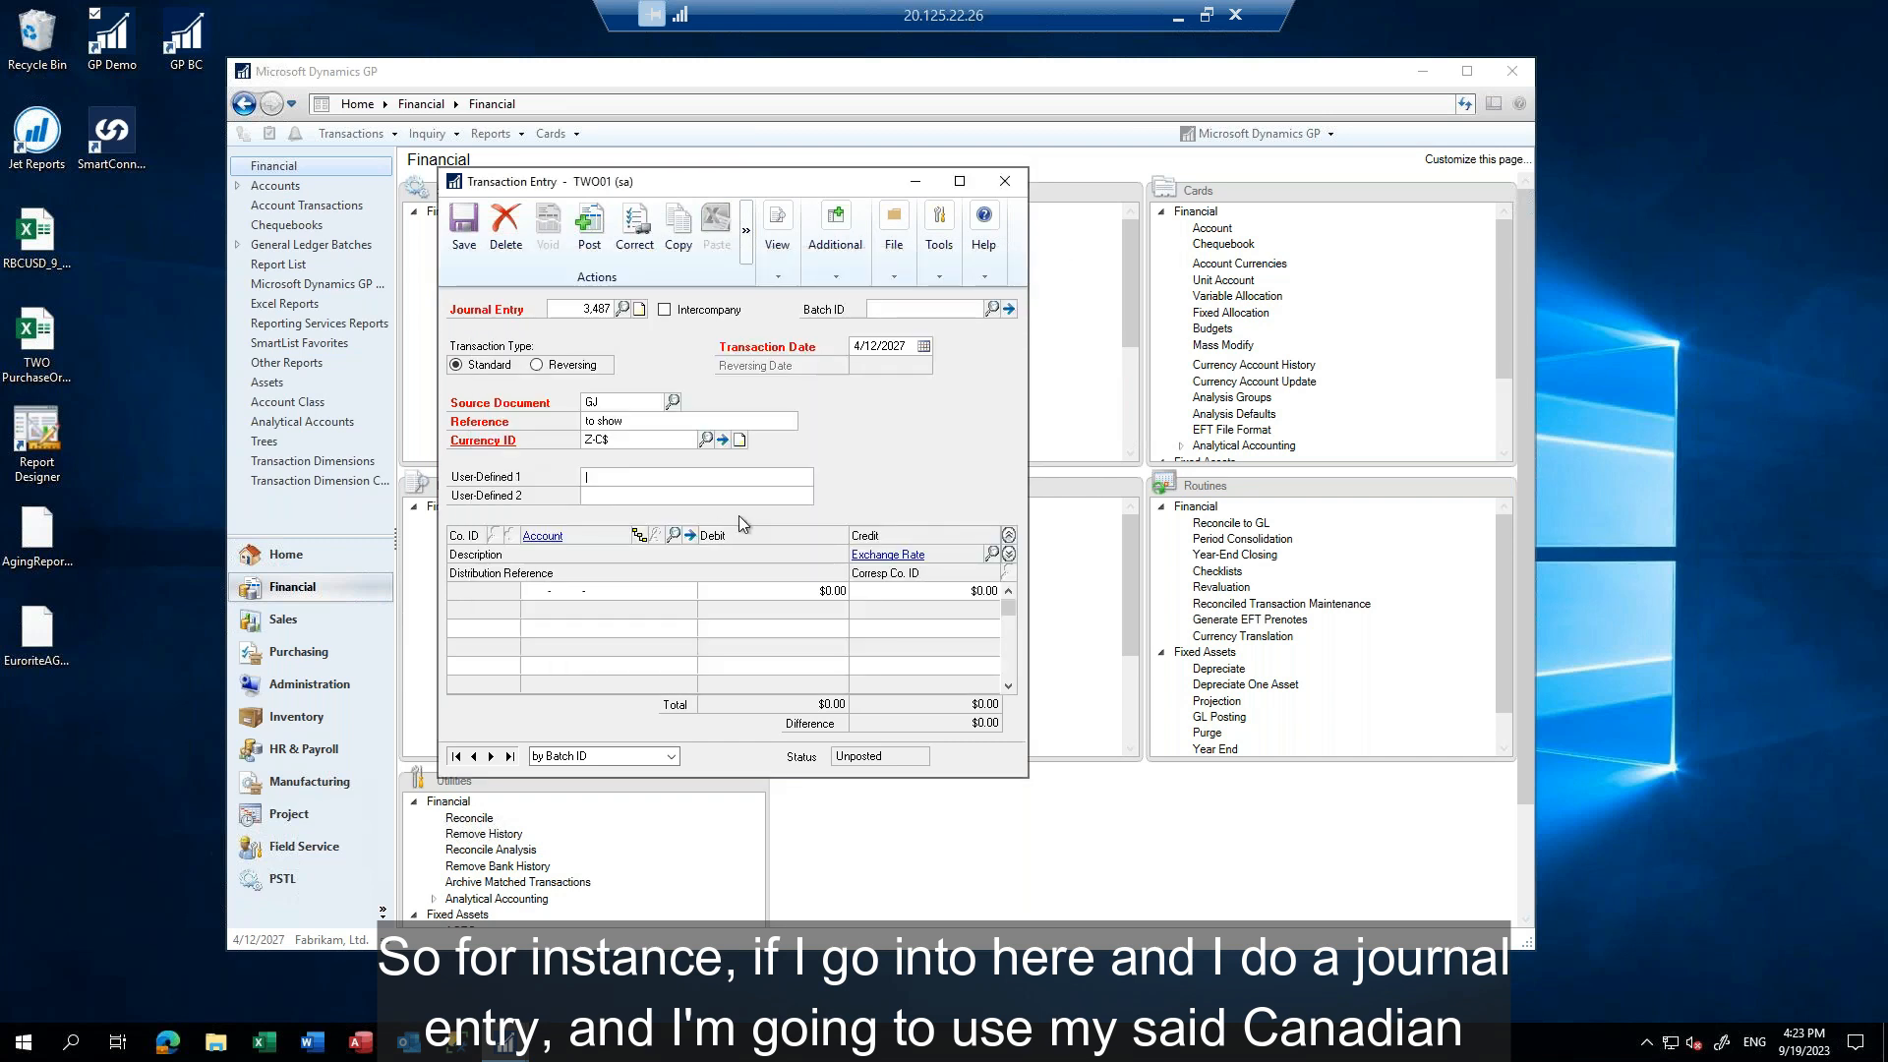
Add a journal line debiting account 000-1101-00 with 1,000,000.00
key("Tab")
key("Tab")
type("000 -1101 -00")
key("Tab")
type("1,000,0")
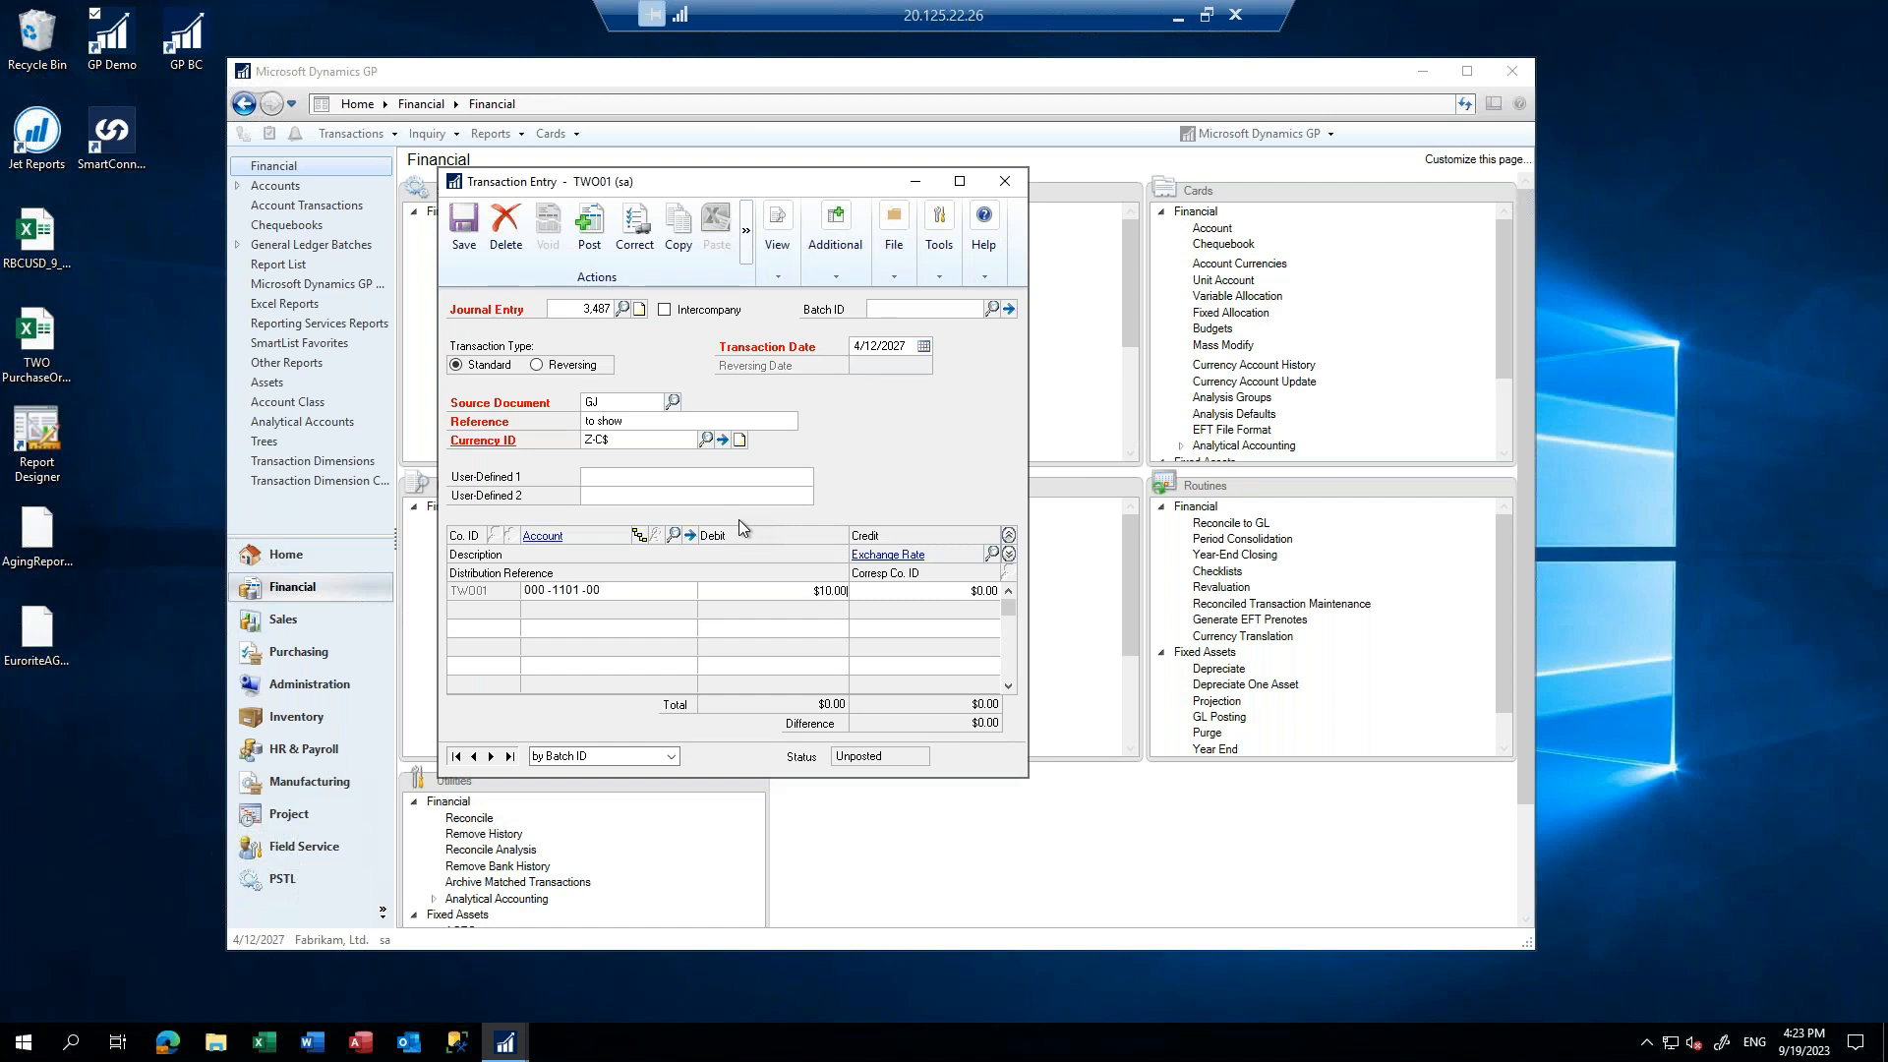
type("00")
left_click(983, 590)
key("Tab")
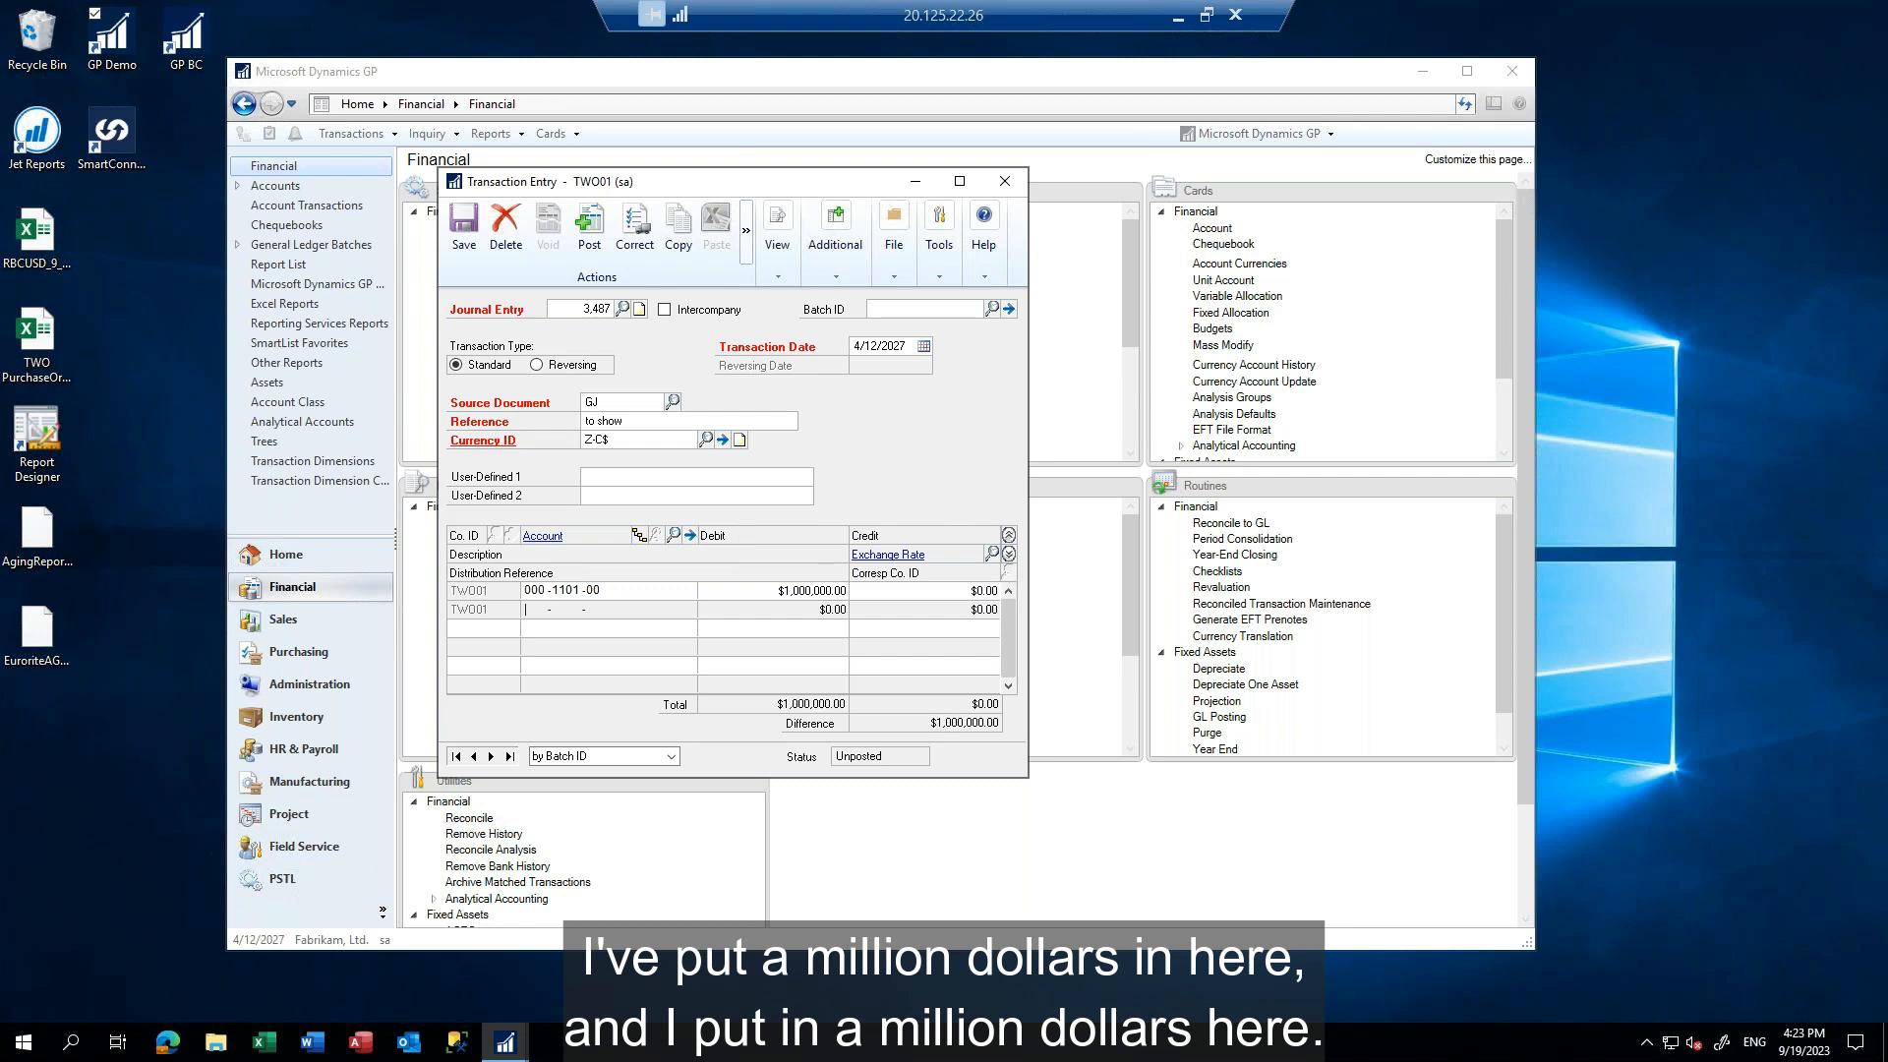
Add a second journal line crediting account 200-6520-00 with 1,000,000.00
type("200652000")
key("Tab")
key("Tab")
type("1,000,000")
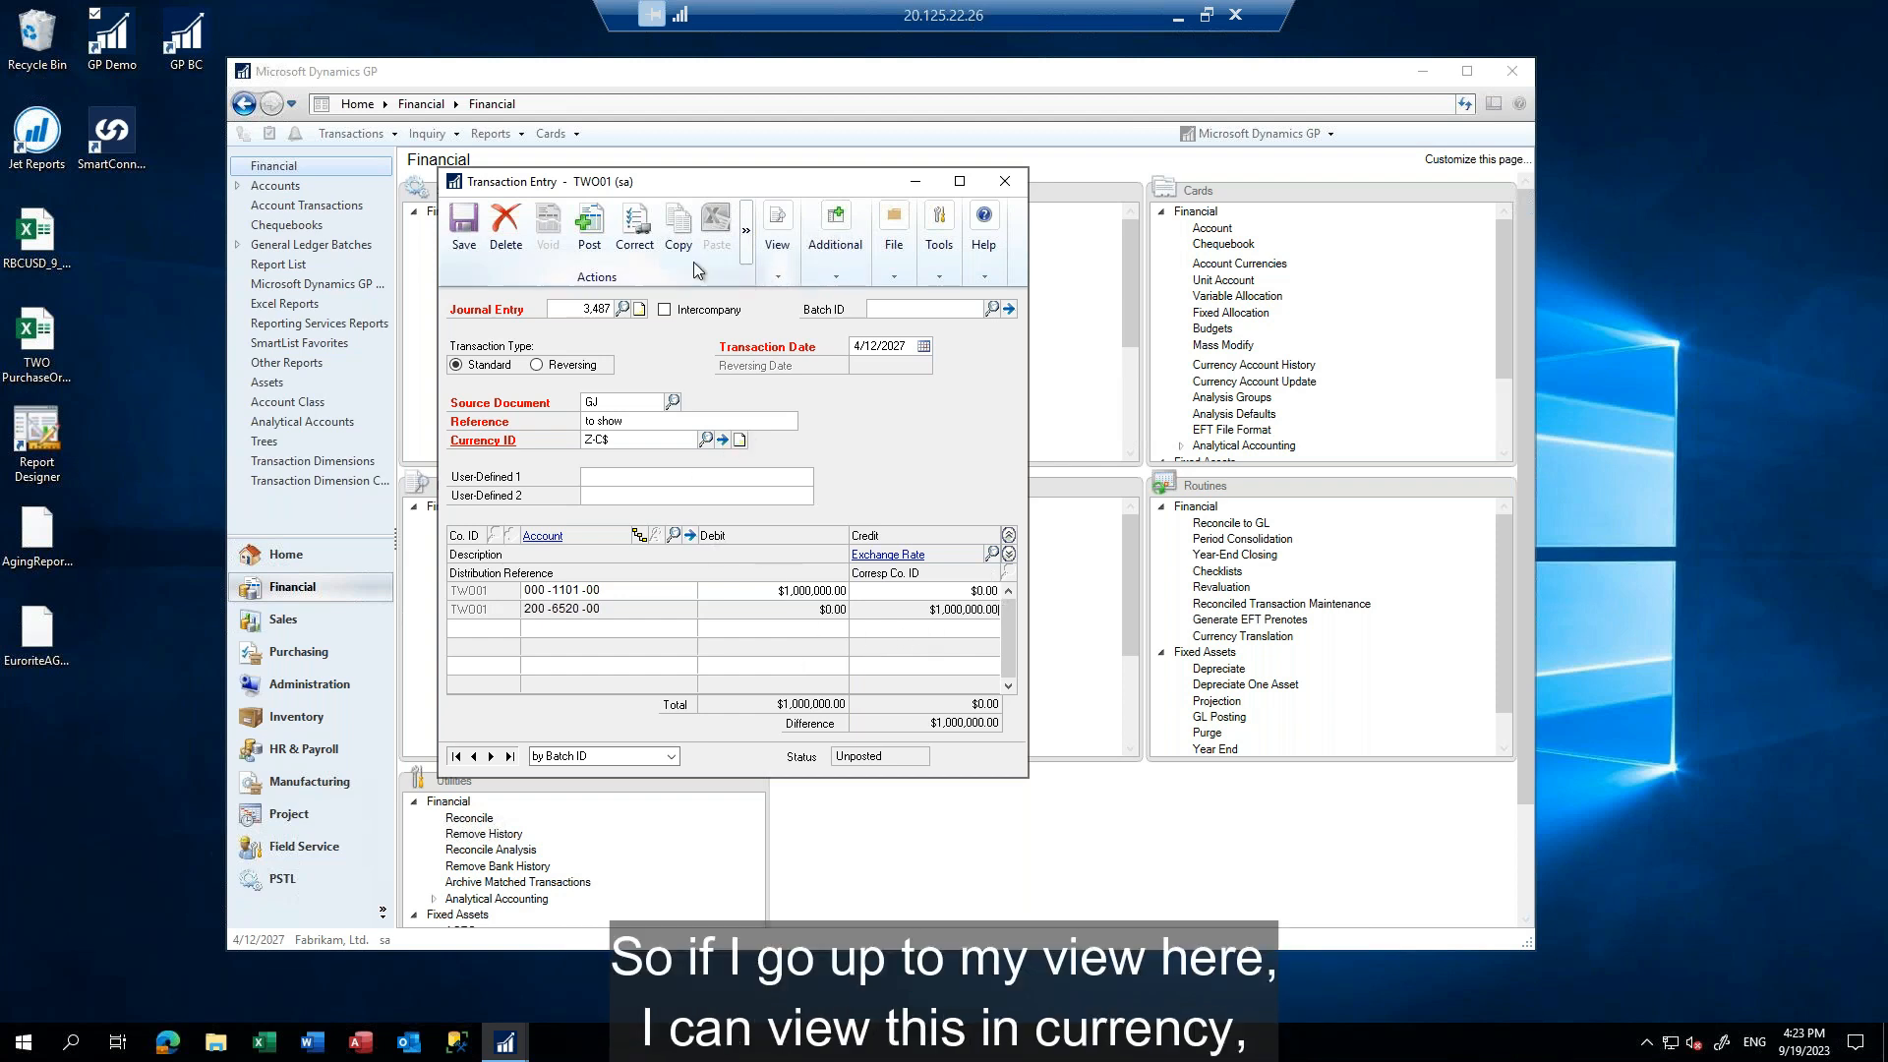
Display the entry in its originating currency and set the debit for account 000-1101-00 to C$1,000,000.00
left_click(777, 278)
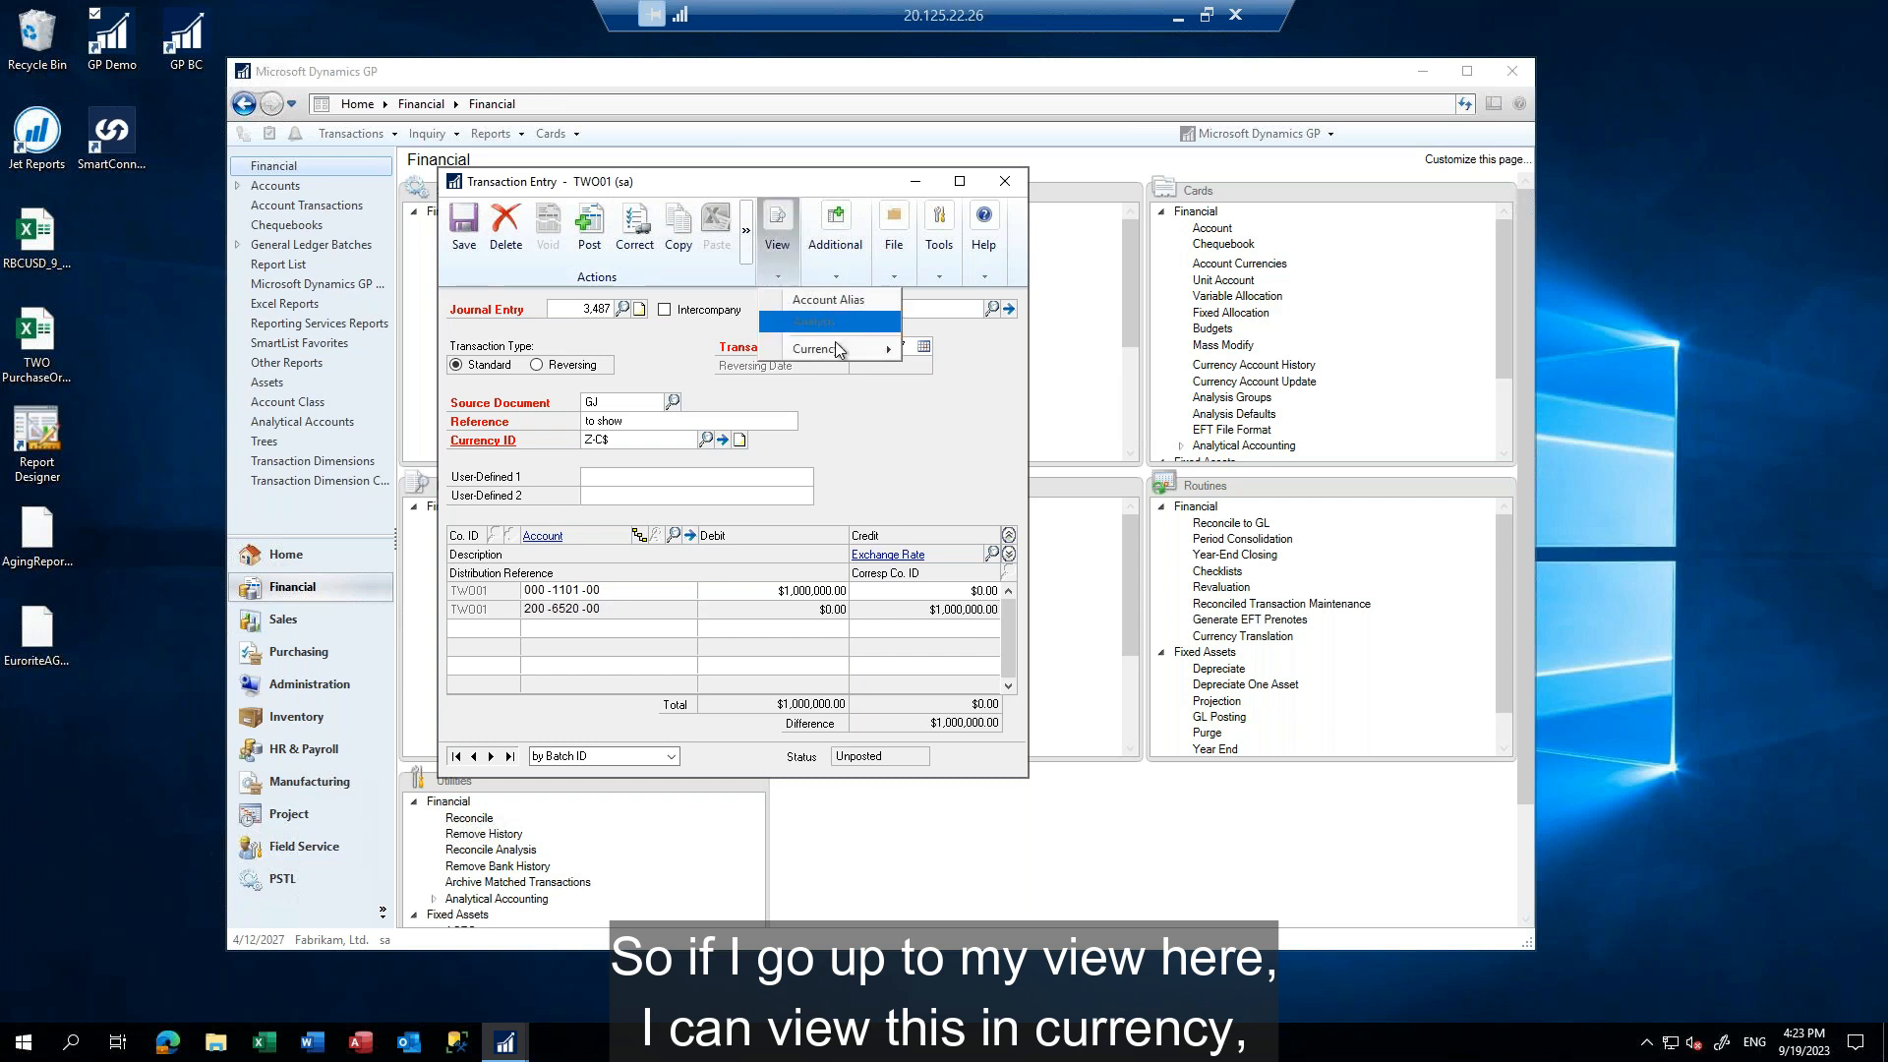
mouse_move(841, 352)
left_click(960, 371)
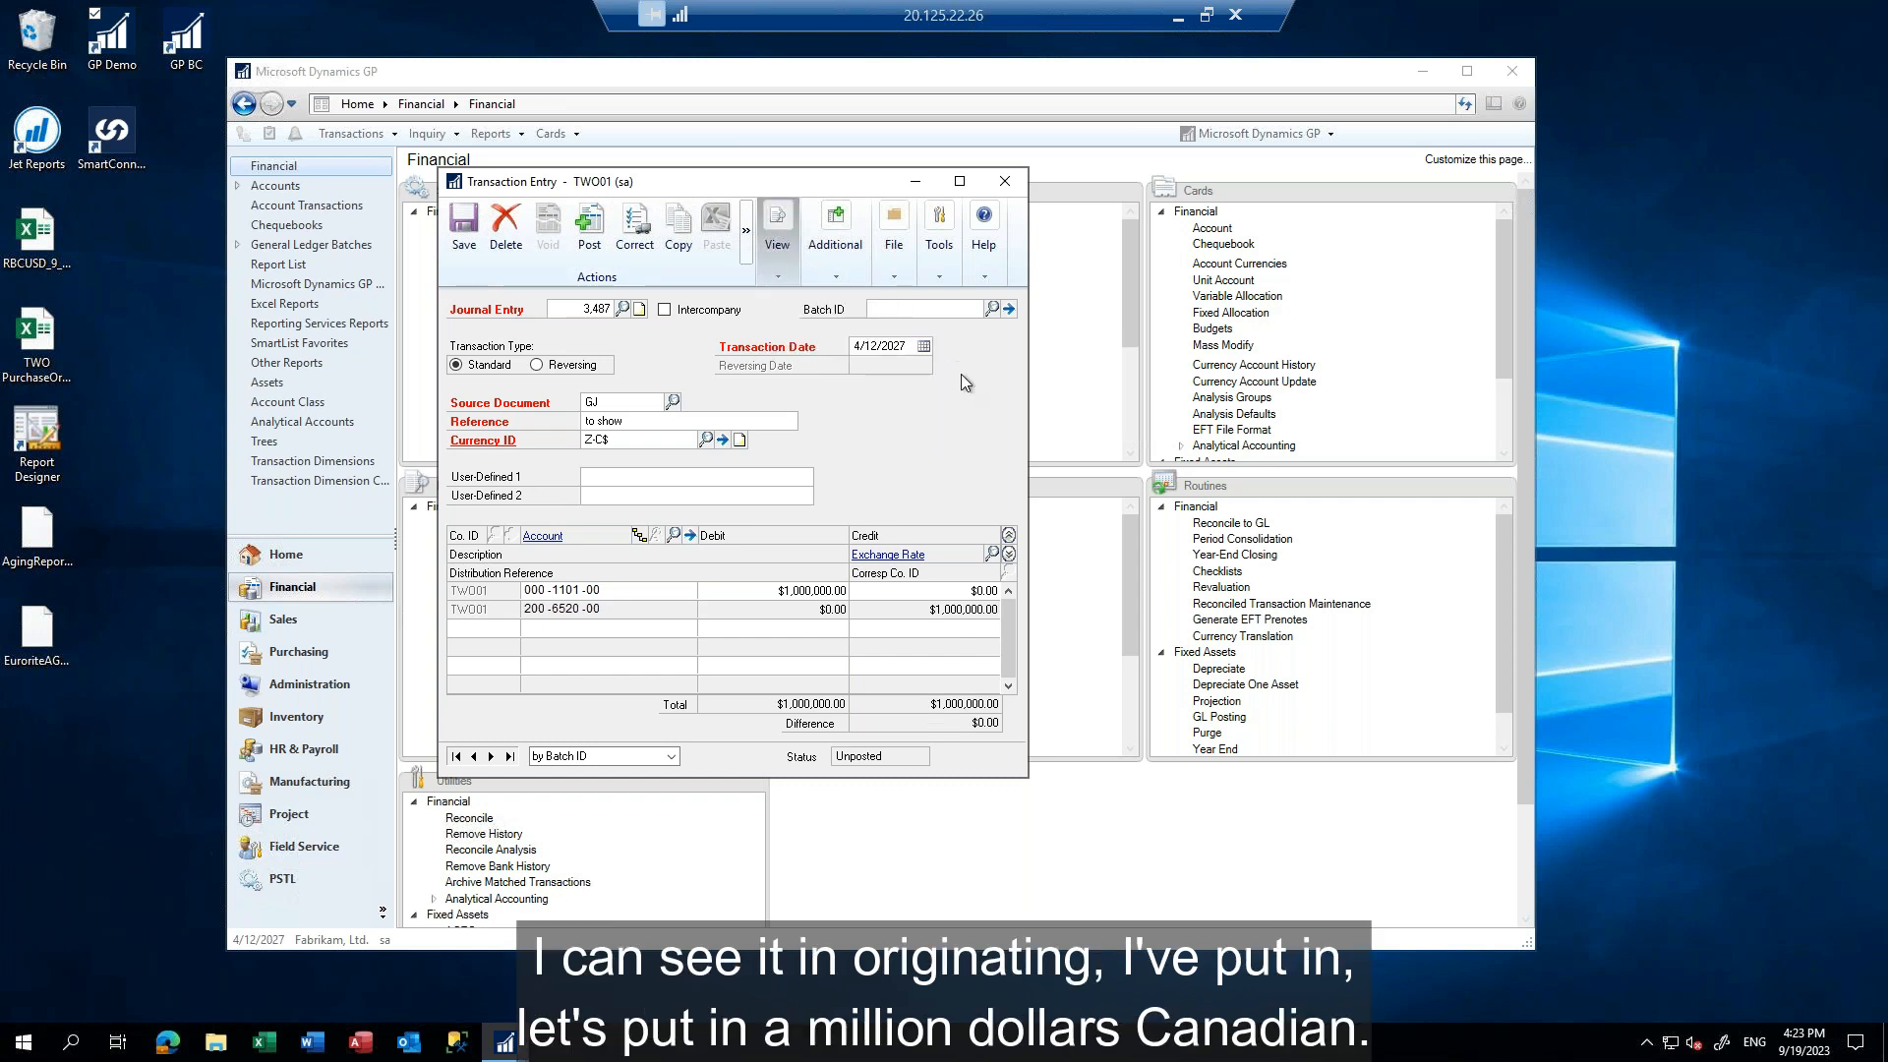
left_click(770, 591)
type("1000000")
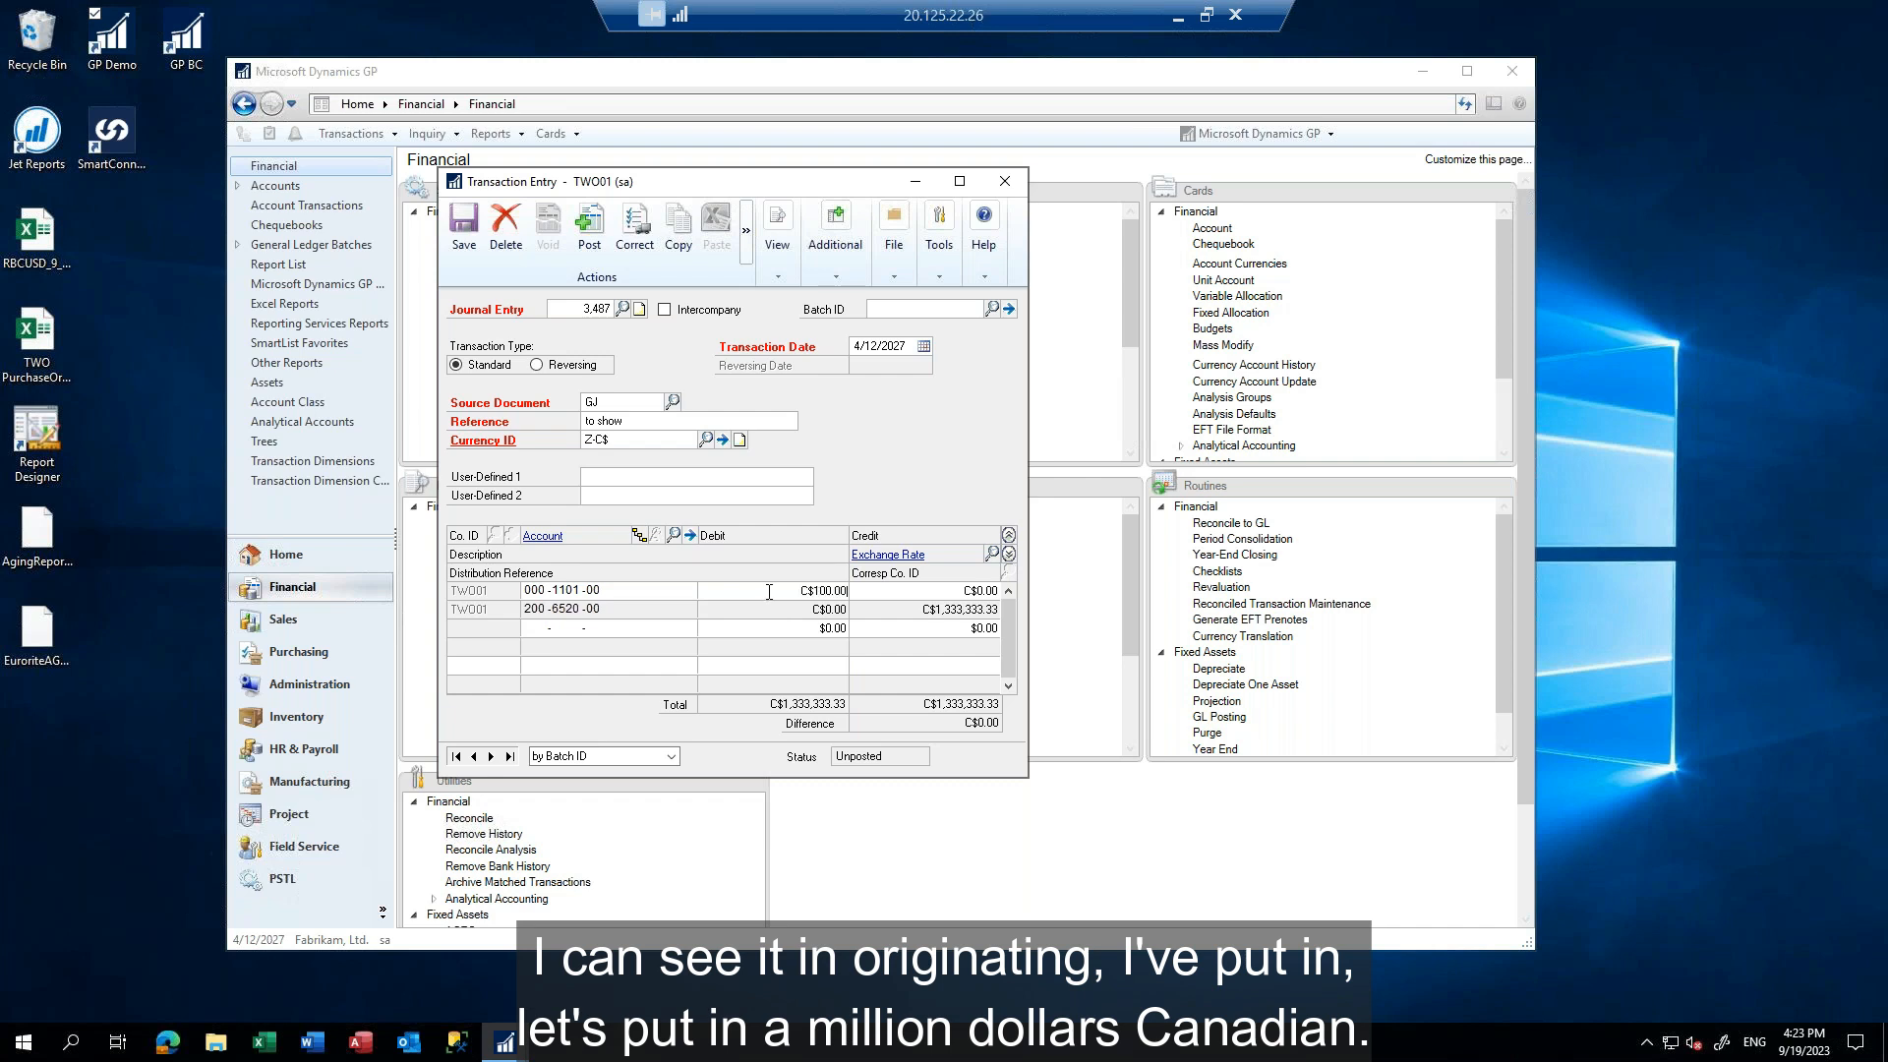
Set the credit for account 200-6520-00 to C$1,000,000.00
key("Tab")
key("Tab")
key("Tab")
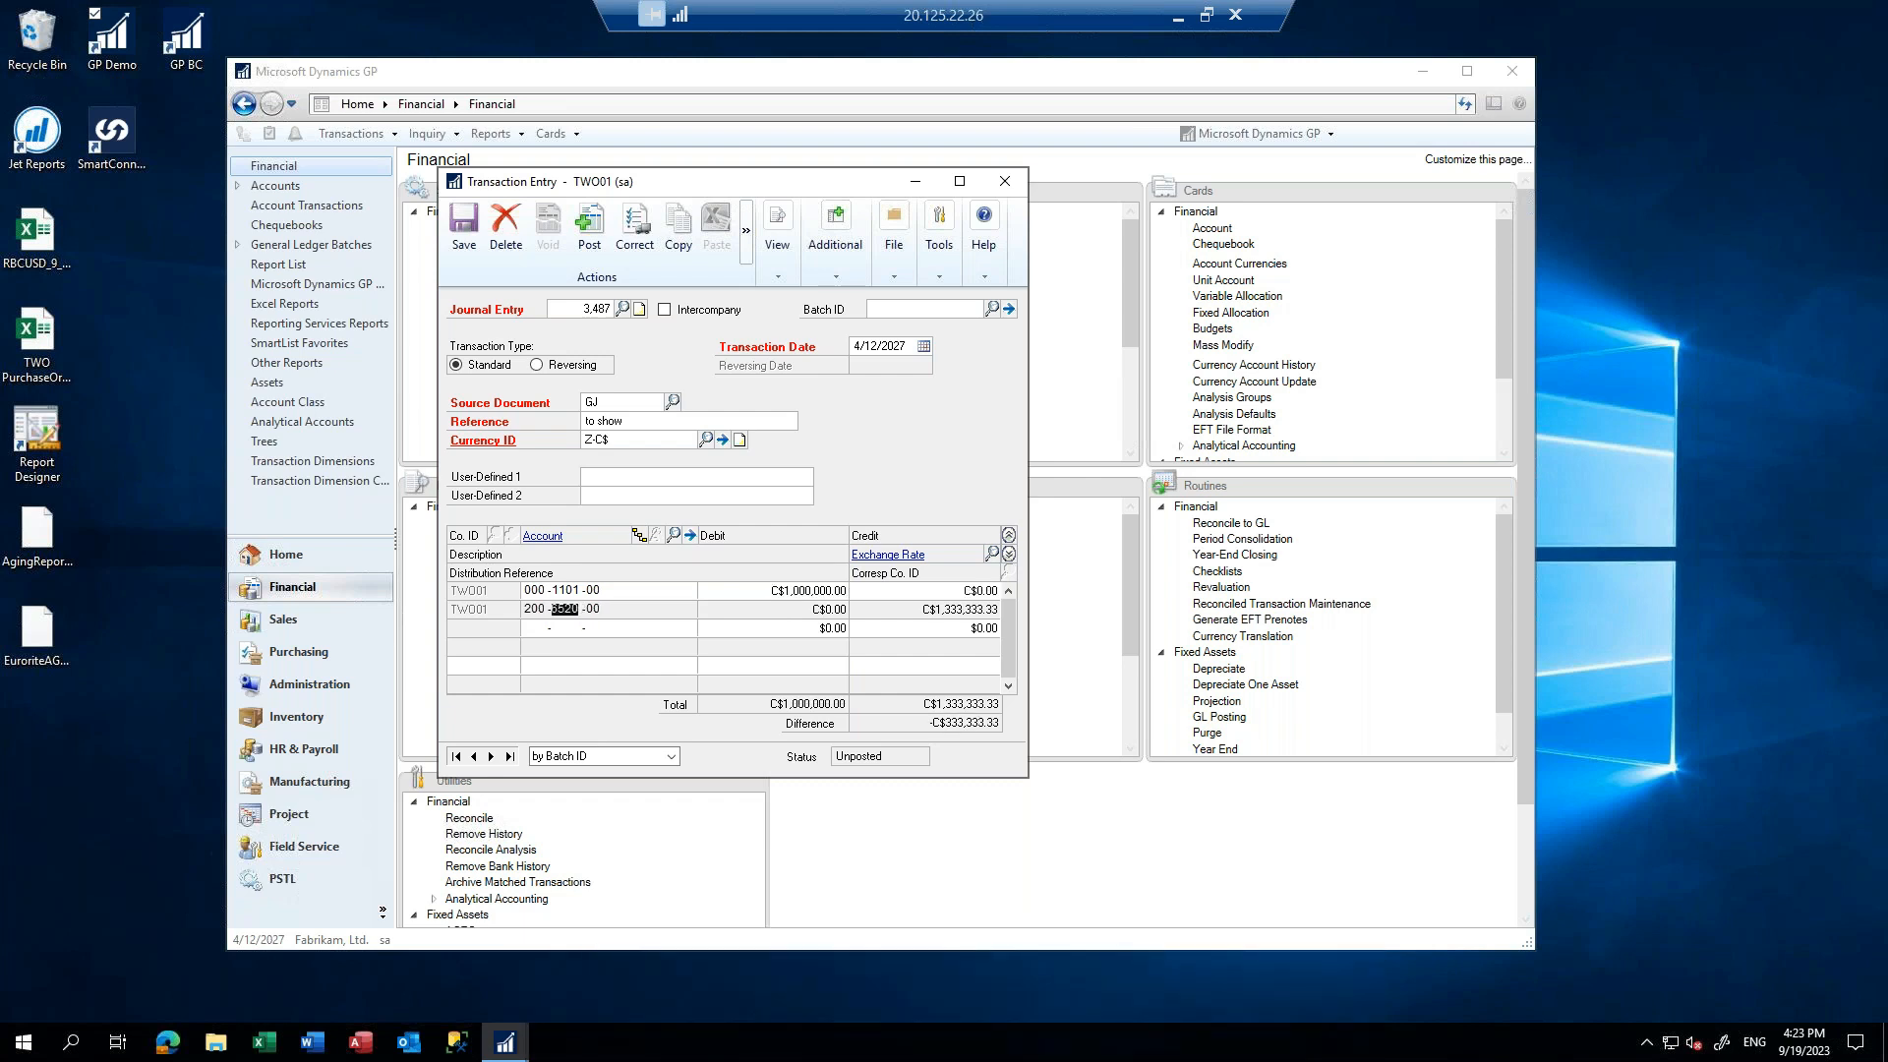
key("Tab")
type("1,000,000")
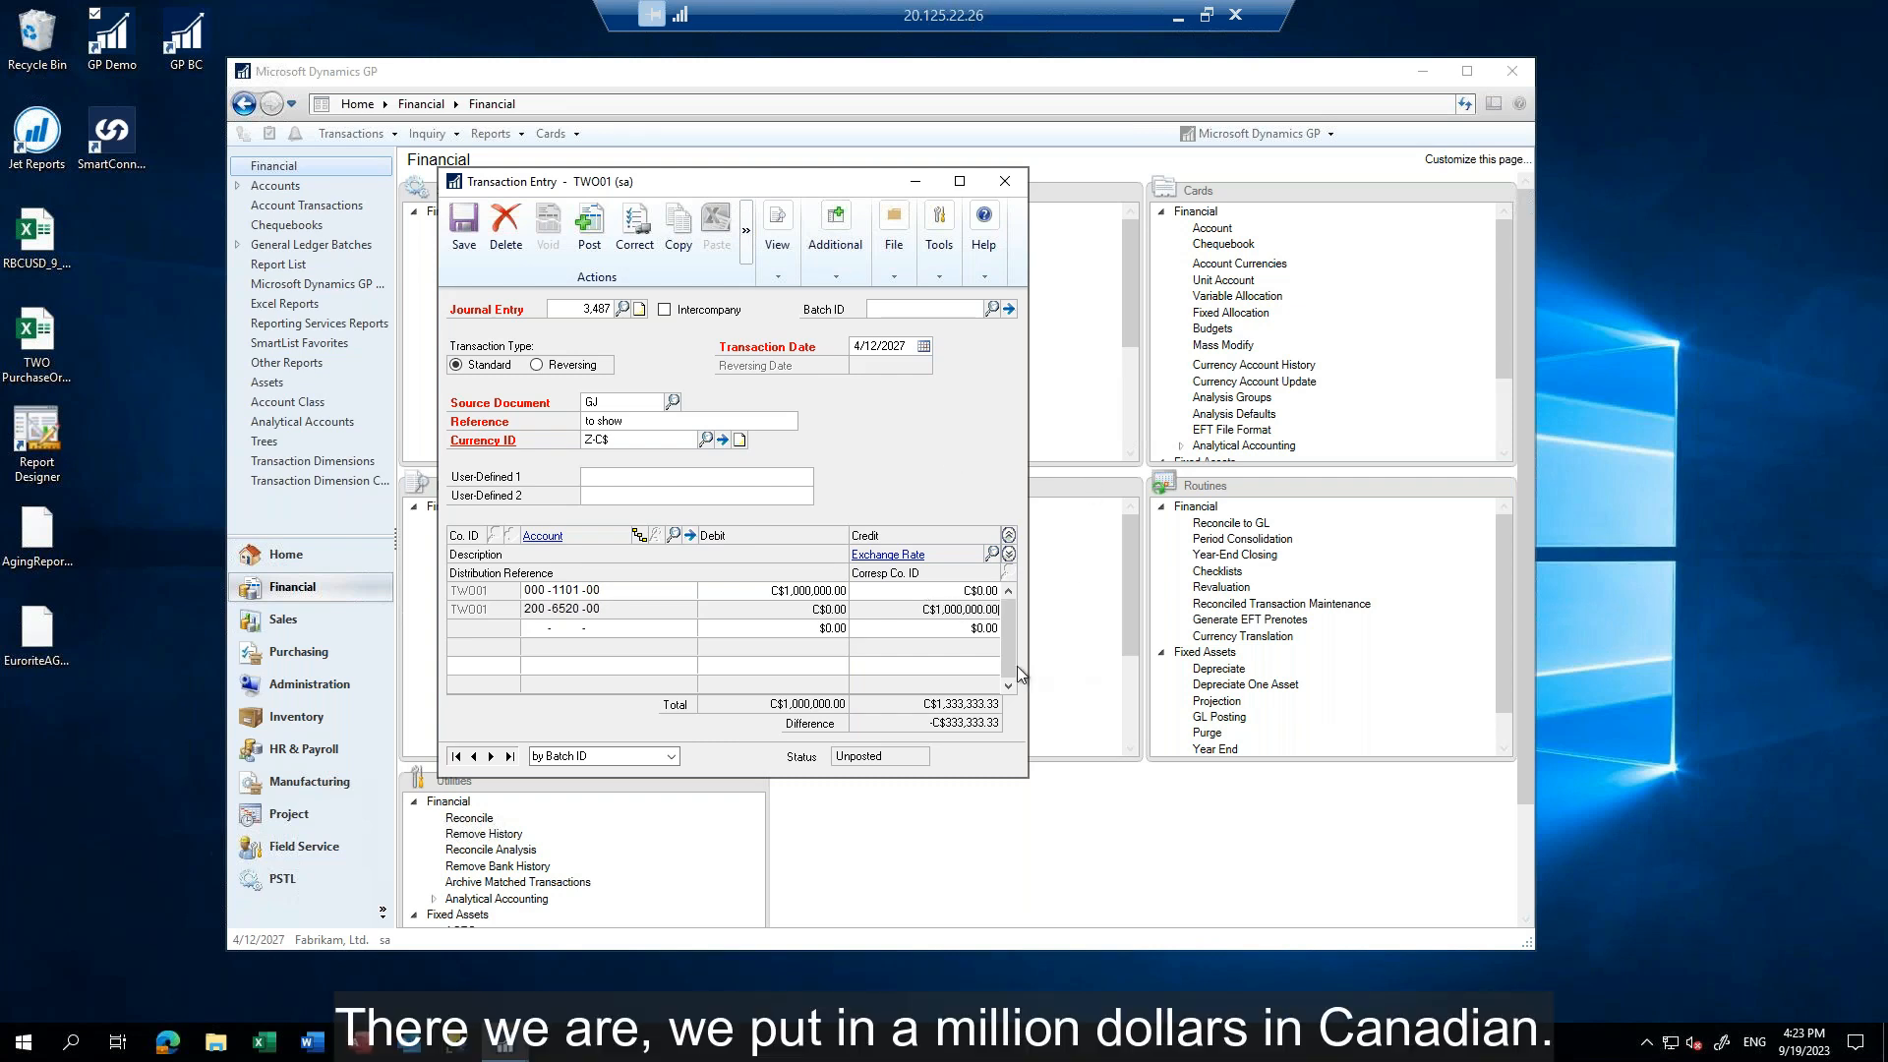
View the journal amounts in functional US dollars, then return the display to the originating currency
left_click(778, 278)
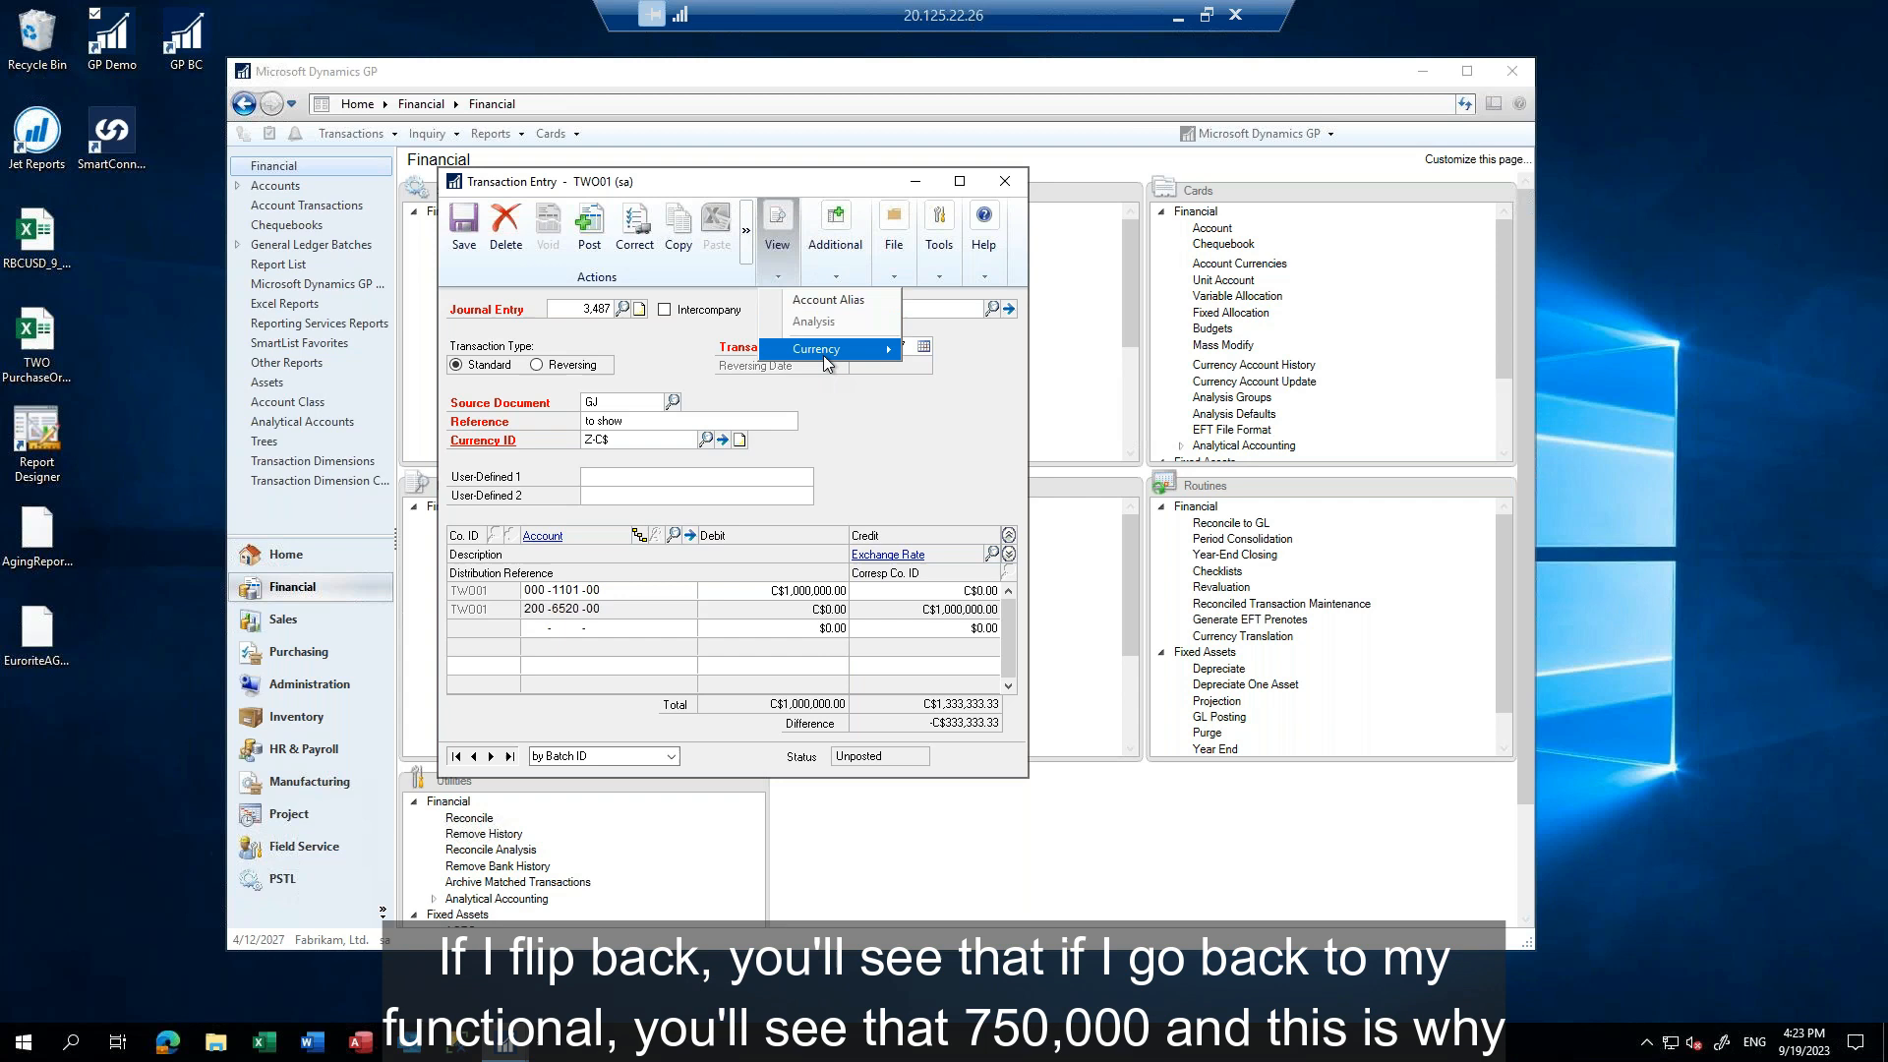
mouse_move(826, 350)
left_click(968, 358)
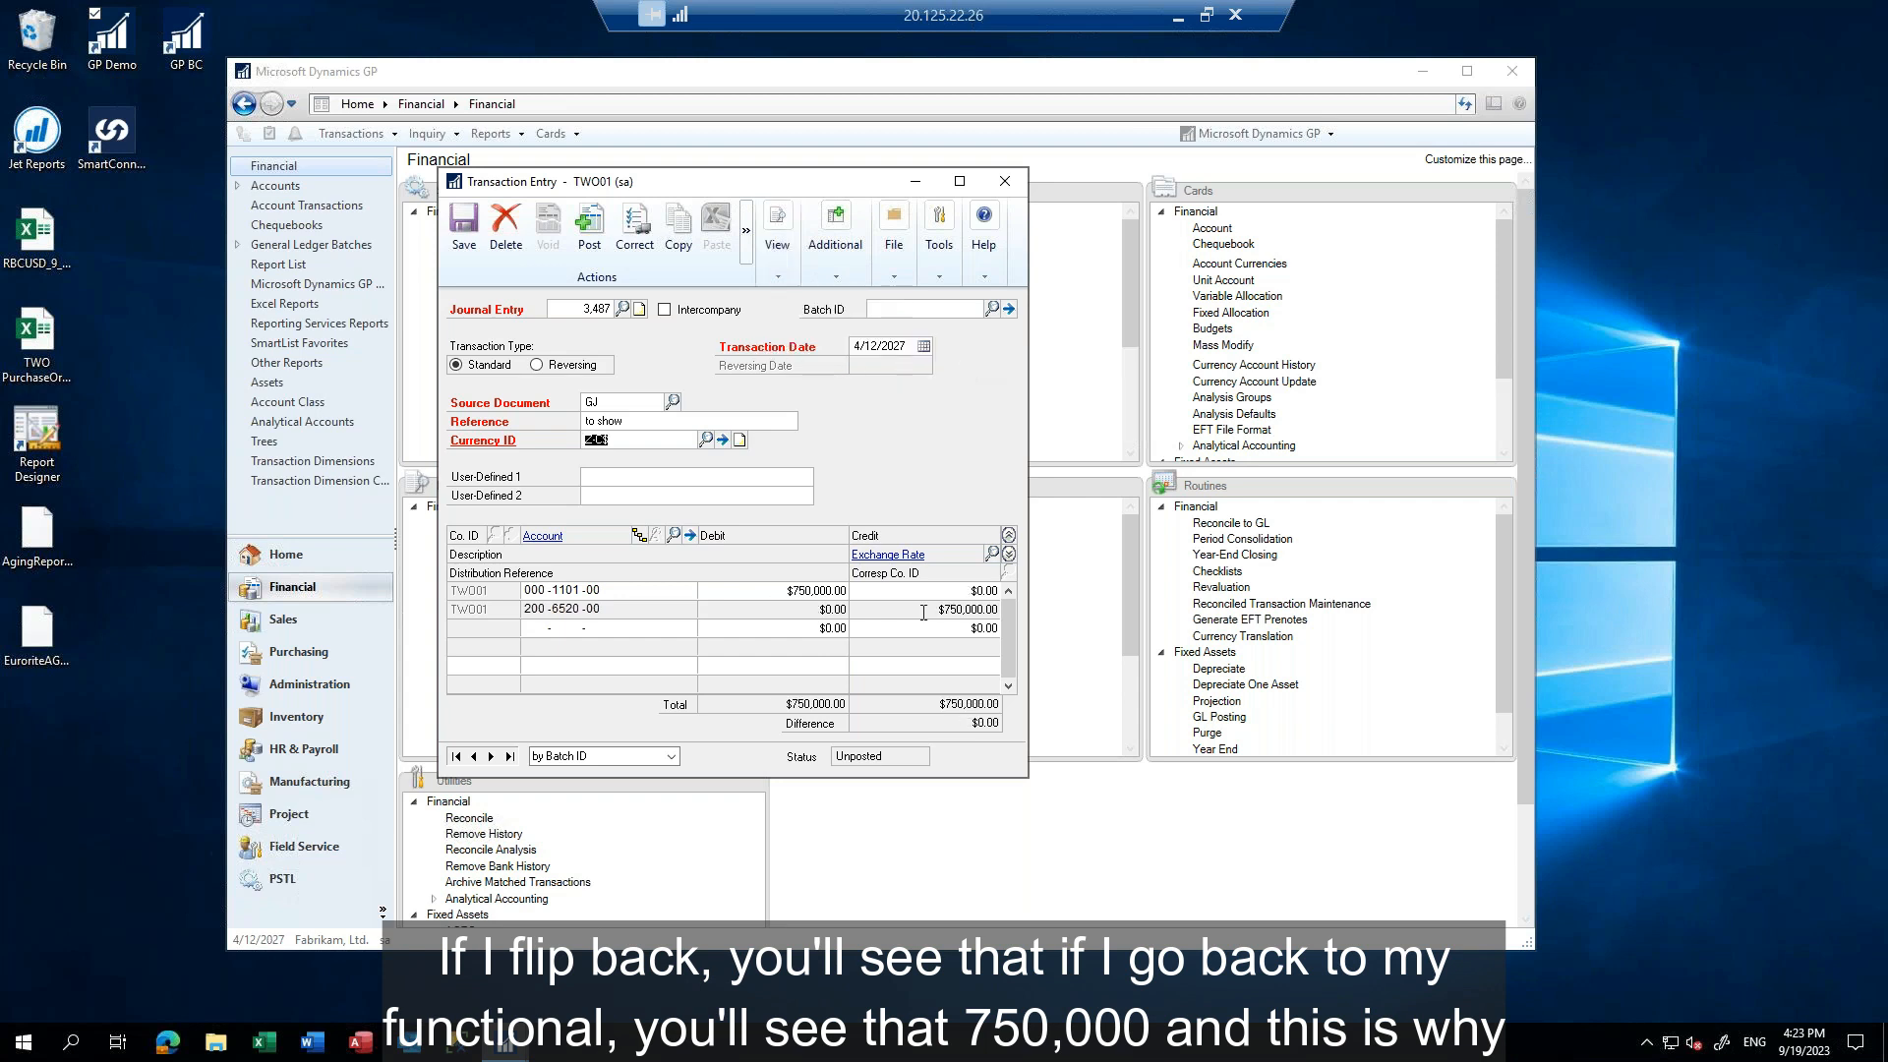
left_click(777, 277)
mouse_move(812, 348)
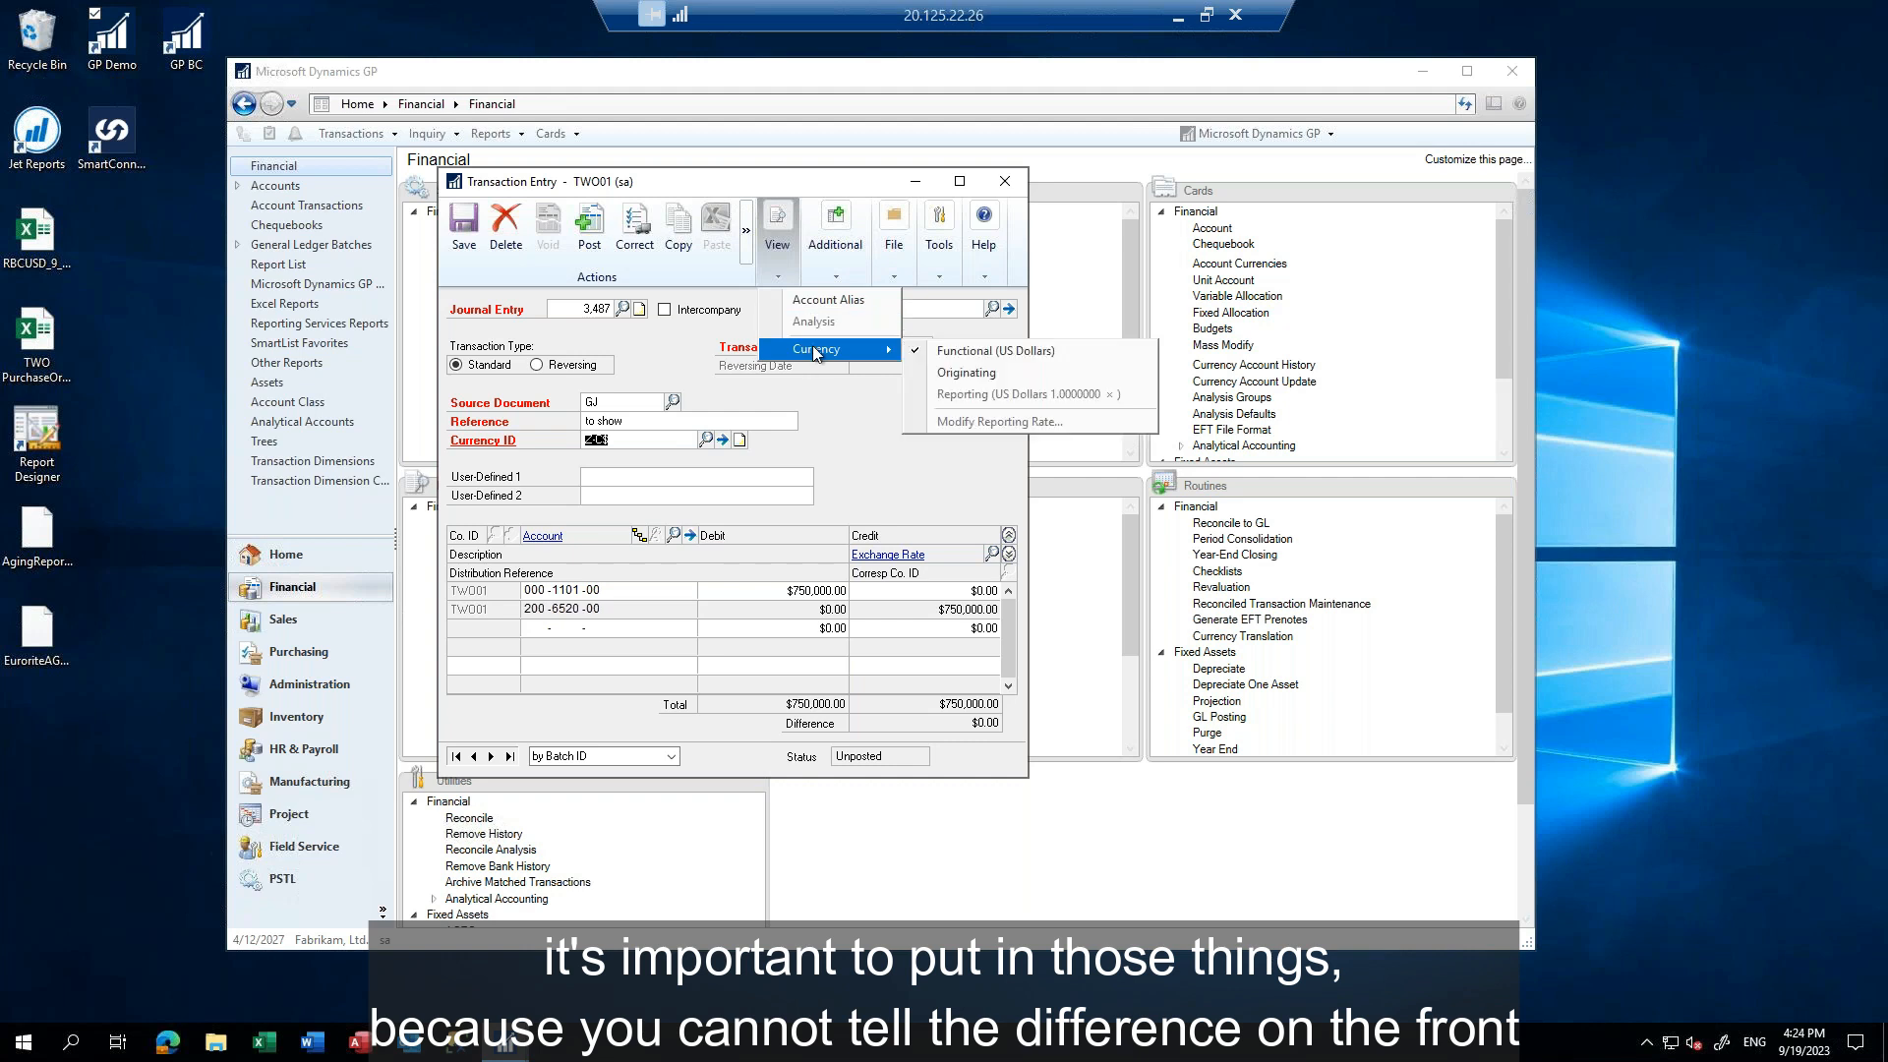
left_click(964, 373)
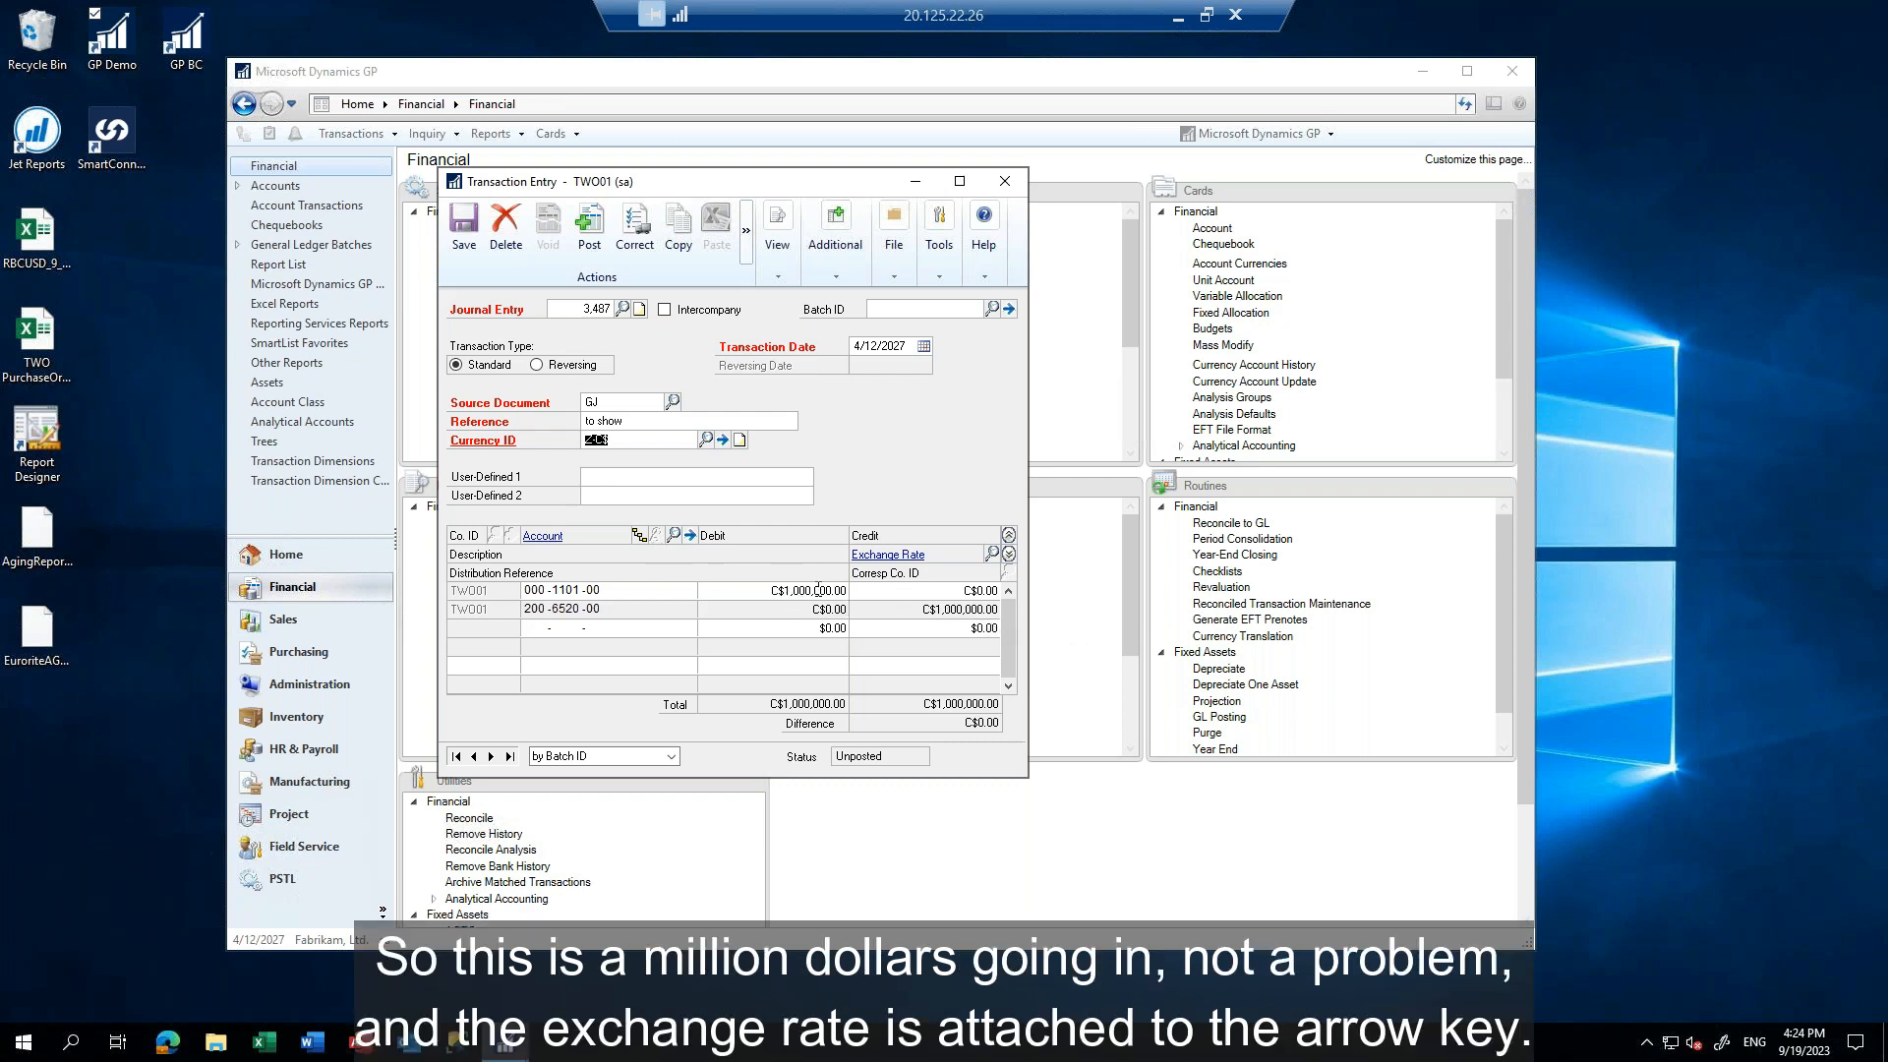
Check the exchange rate attached to the entry's currency, accept it, and post the journal entry
left_click(724, 441)
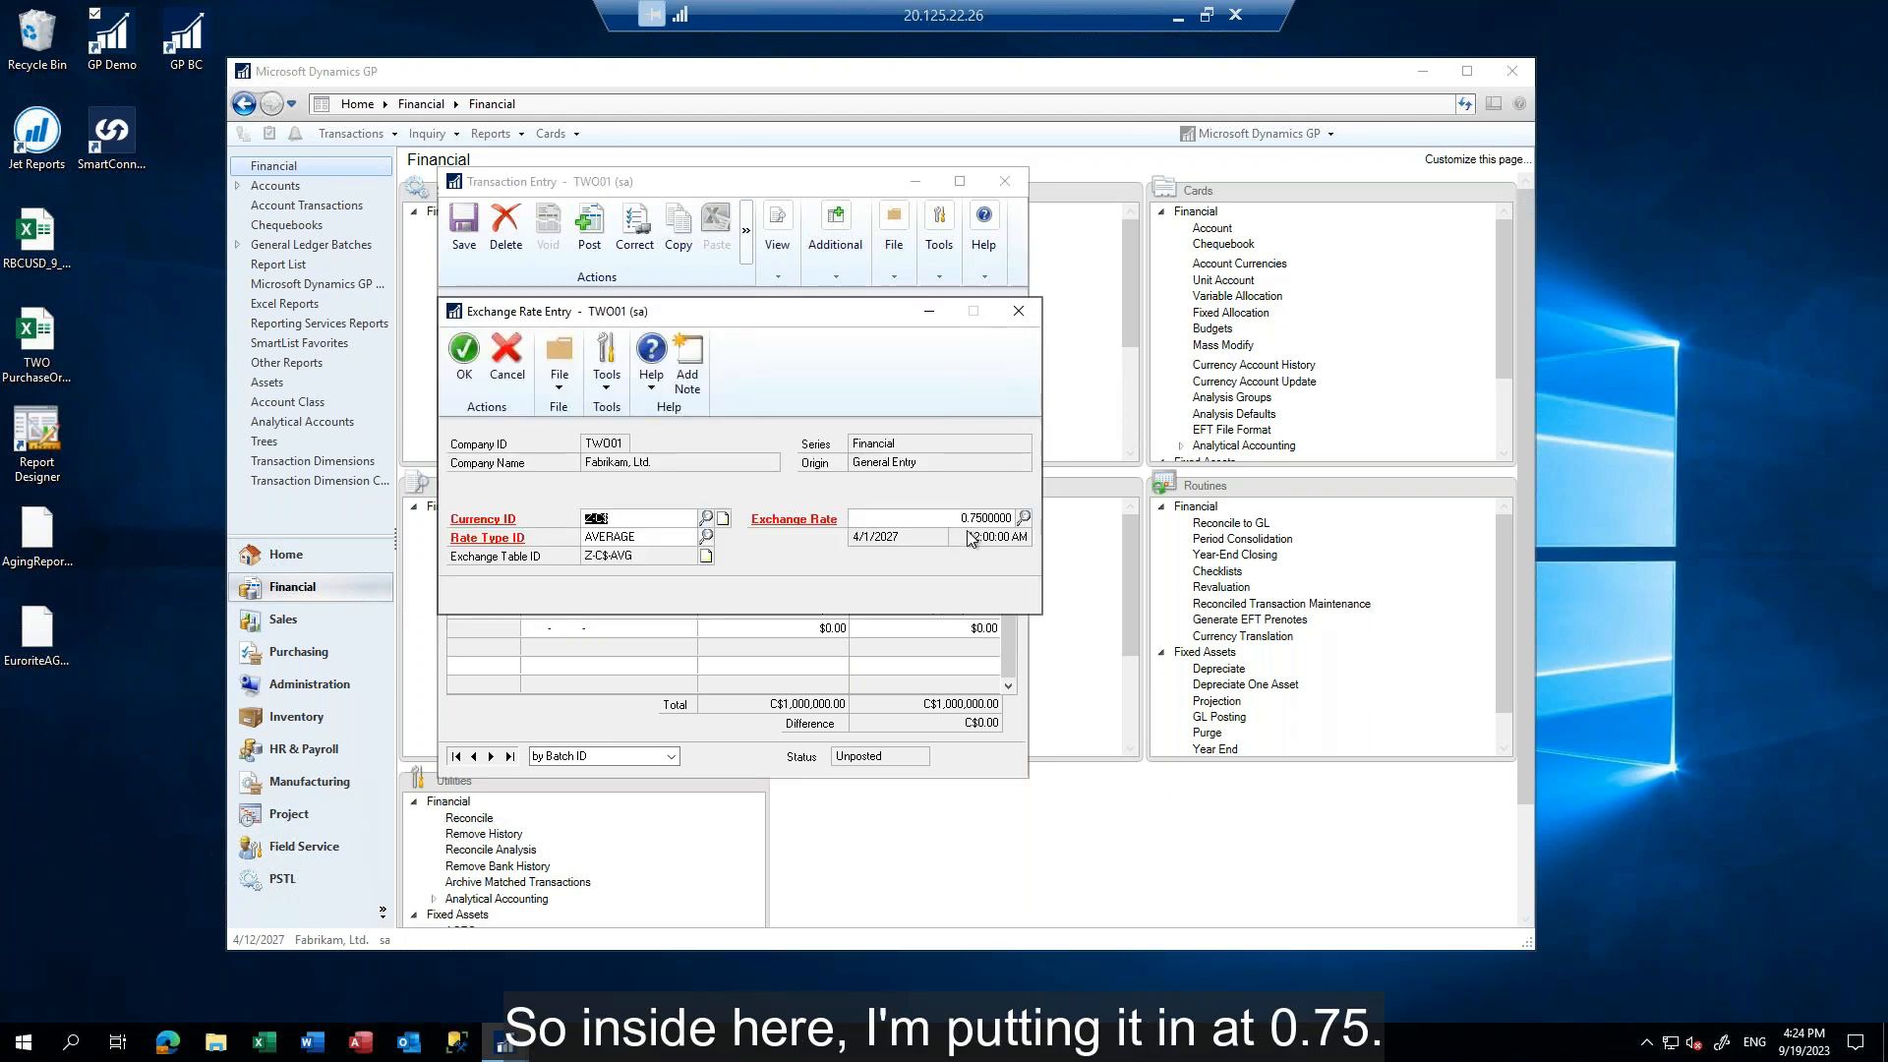
left_click(465, 357)
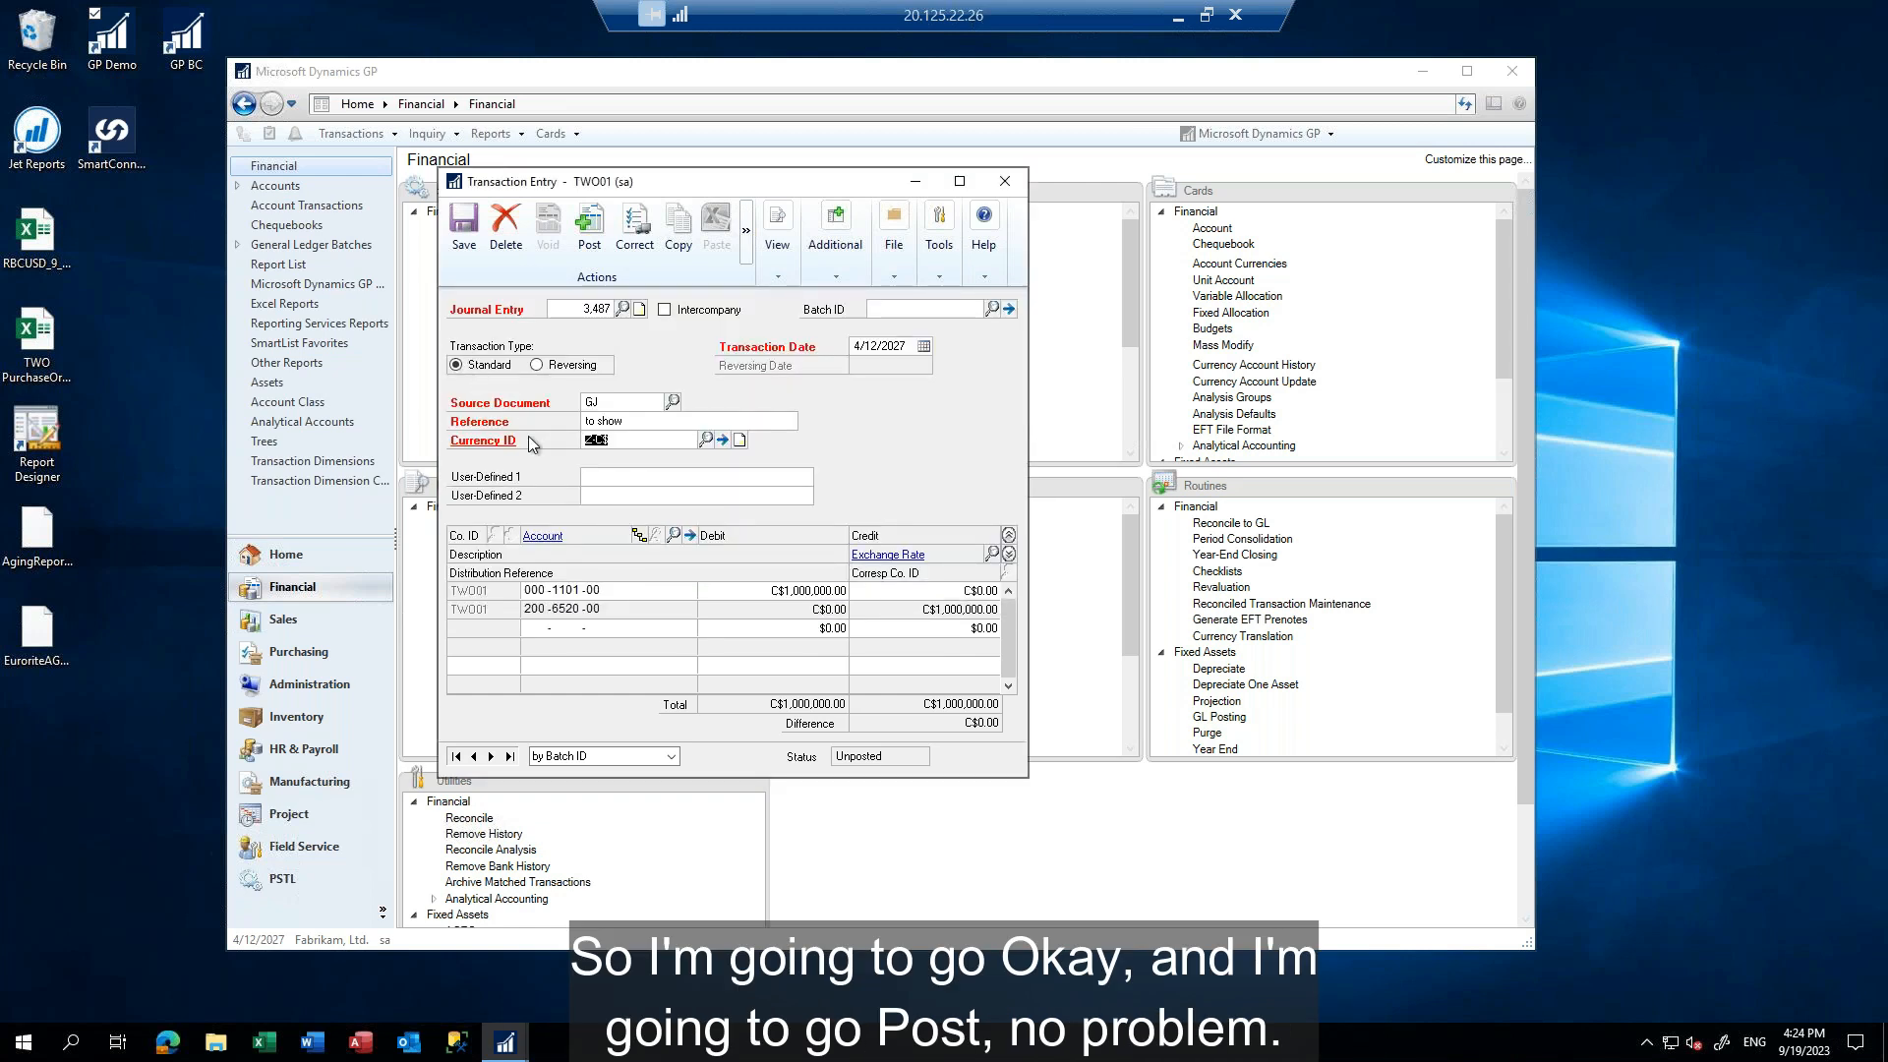
left_click(590, 226)
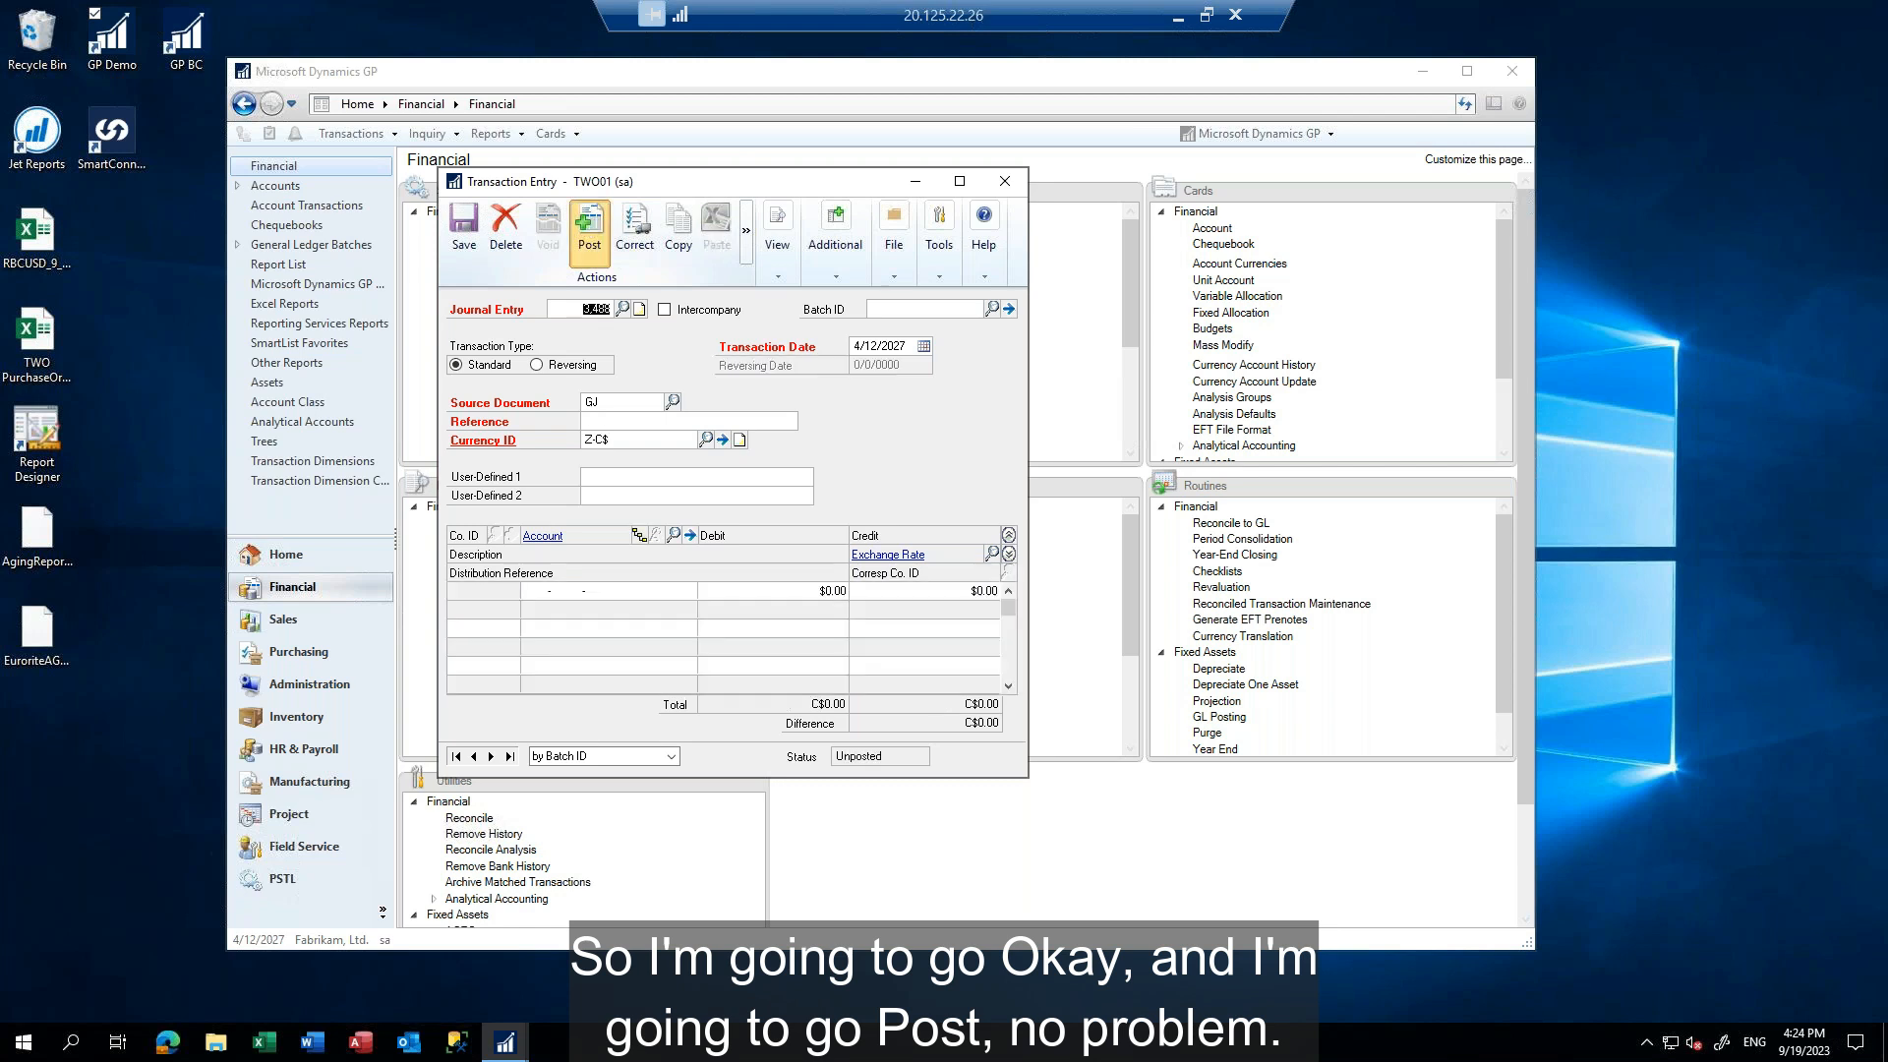
Date the new journal entry 4/20/2027 and give it the reference "testing mc", keeping currency Z-C$
left_click(861, 344)
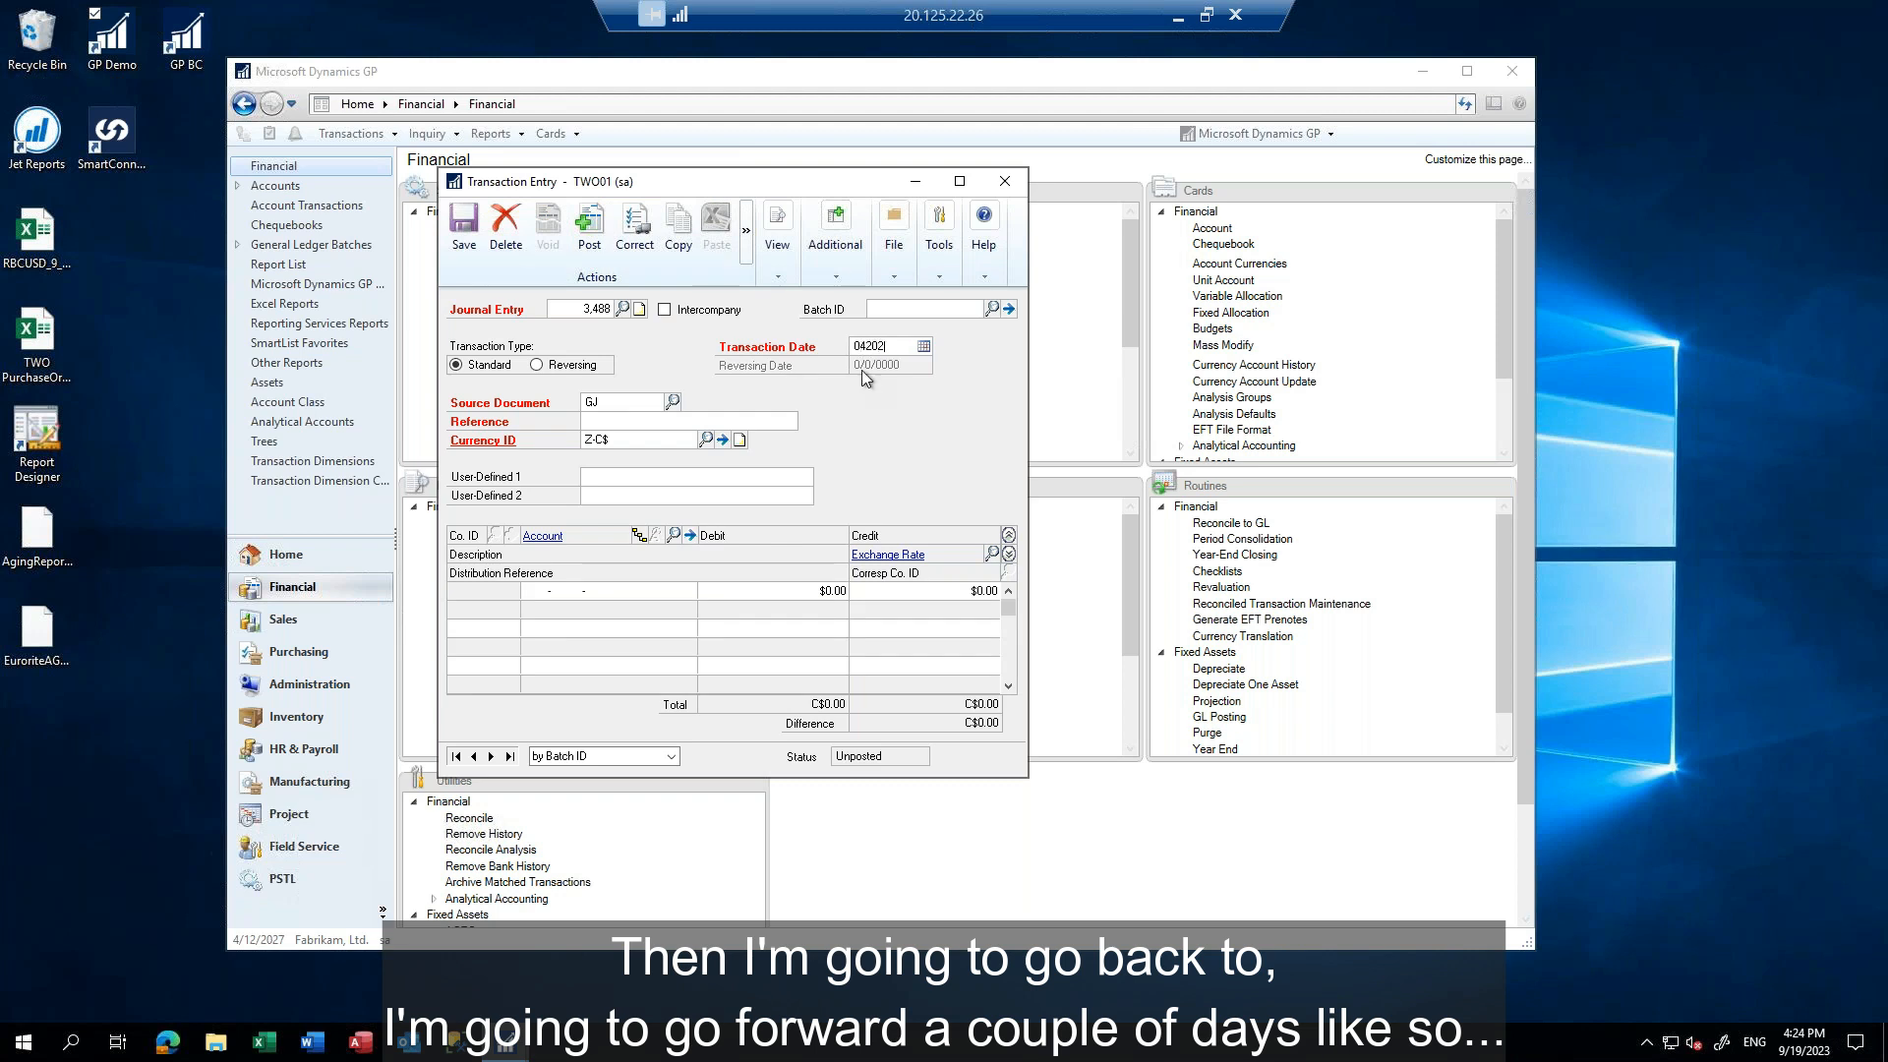
key("Tab")
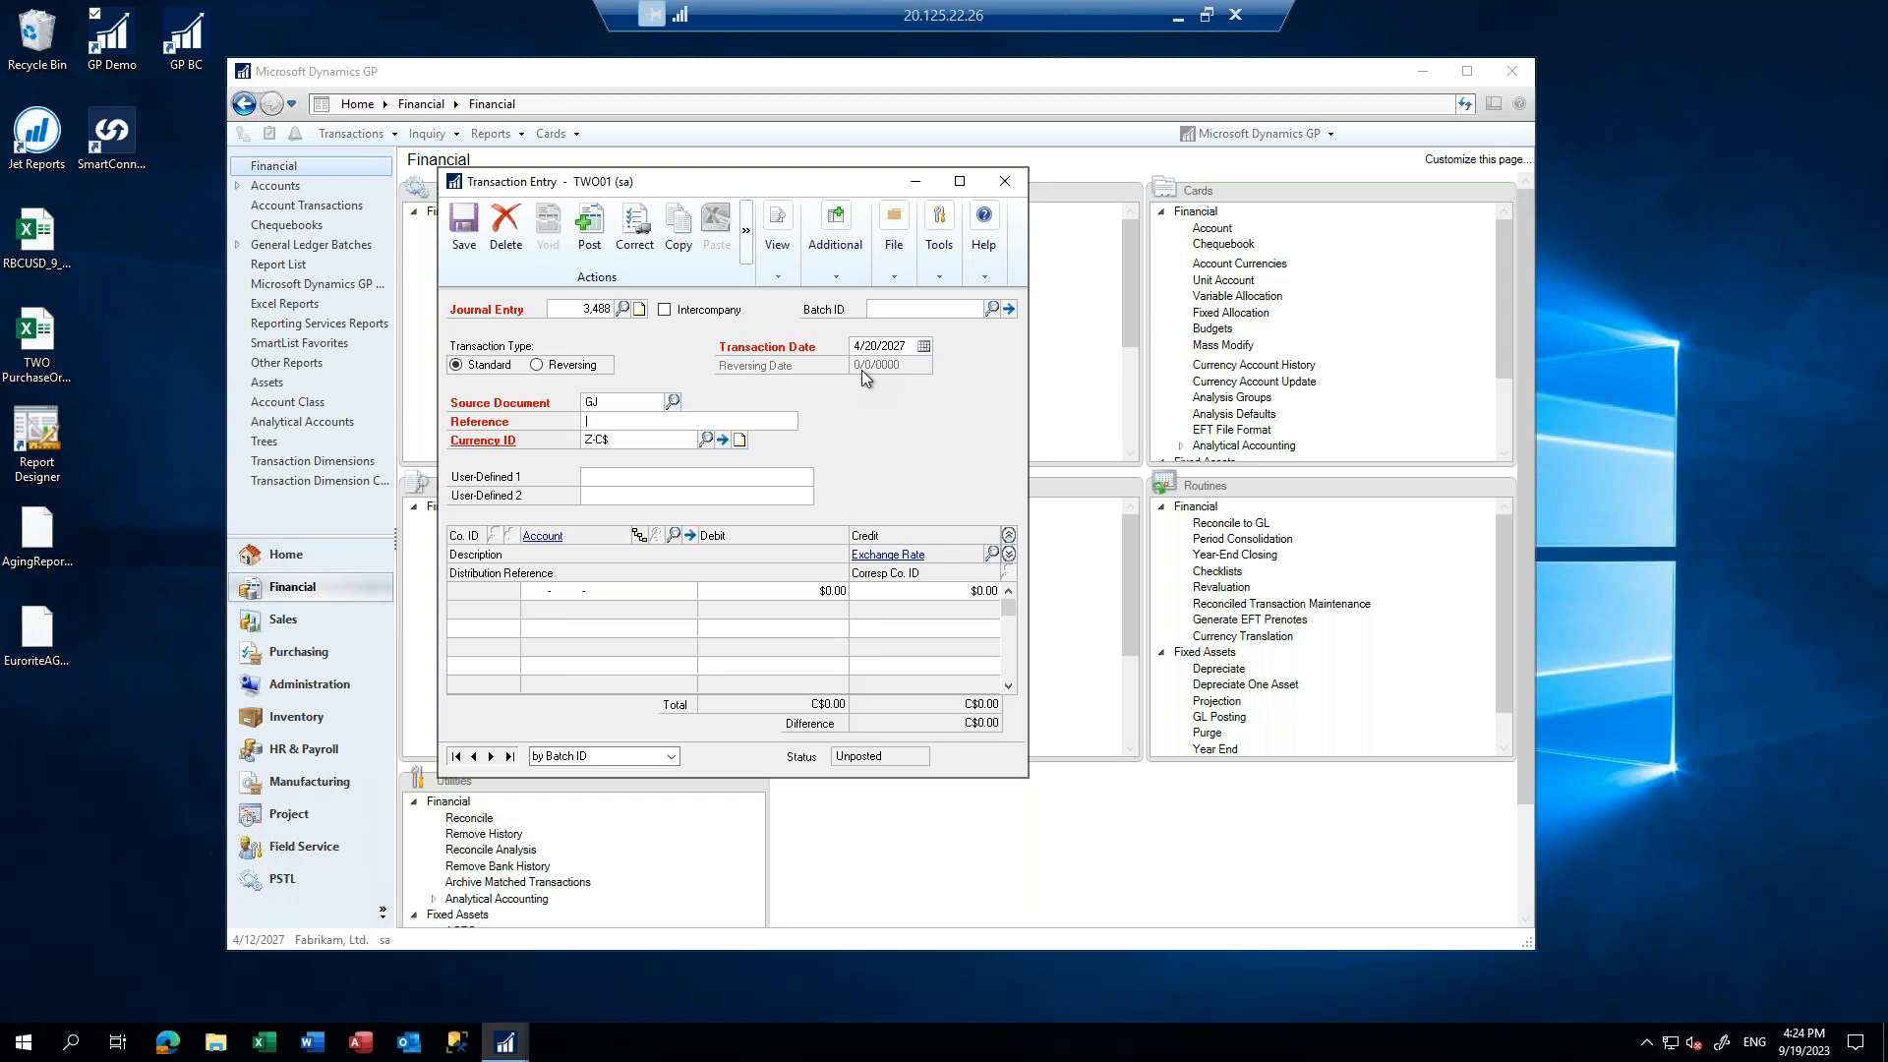
type("testing mc")
key("Tab")
key("Tab")
Add a journal line crediting account 000-1101-00 with C$1,000,000.00
key("Tab")
type("000 -1101 -00")
key("Tab")
key("Tab")
type("0.09")
key("BackSpace")
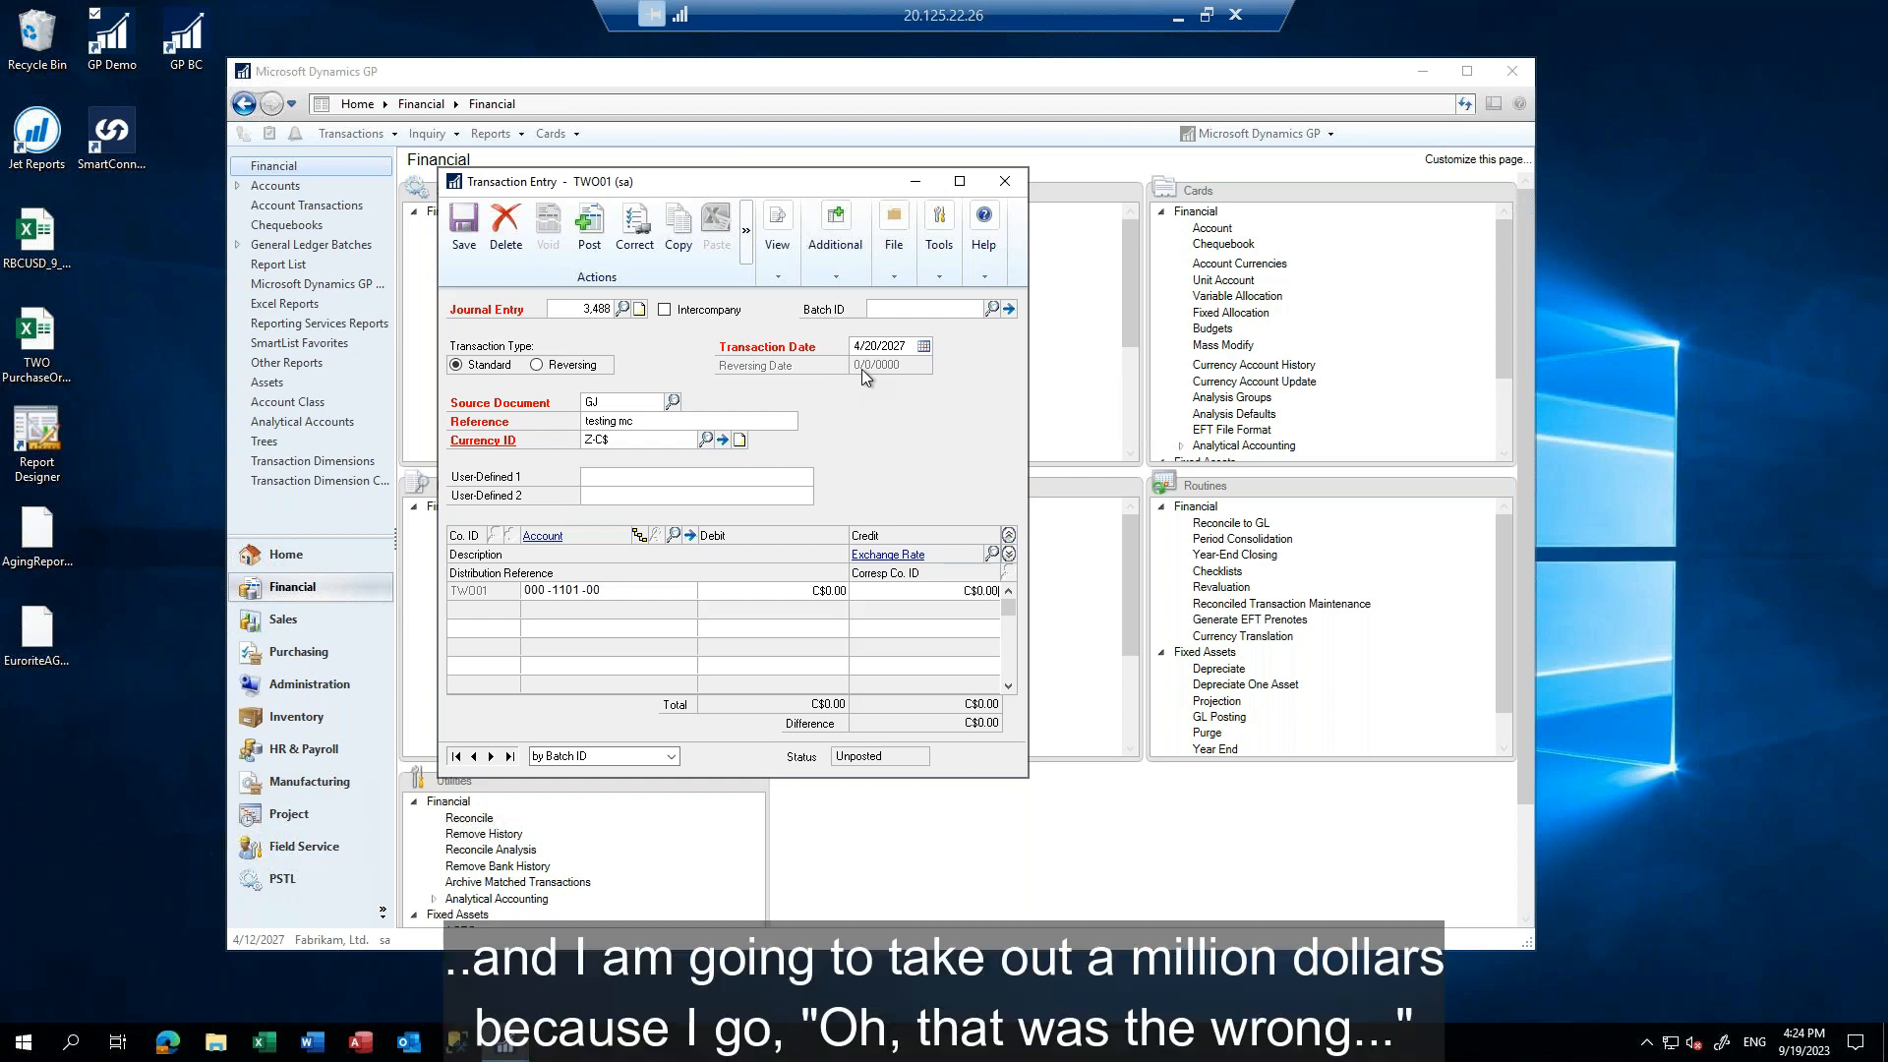
type("1,000,000.00")
key("Tab")
Add the offsetting line debiting account 200-6520-00 with C$1,000,000.00
type("20")
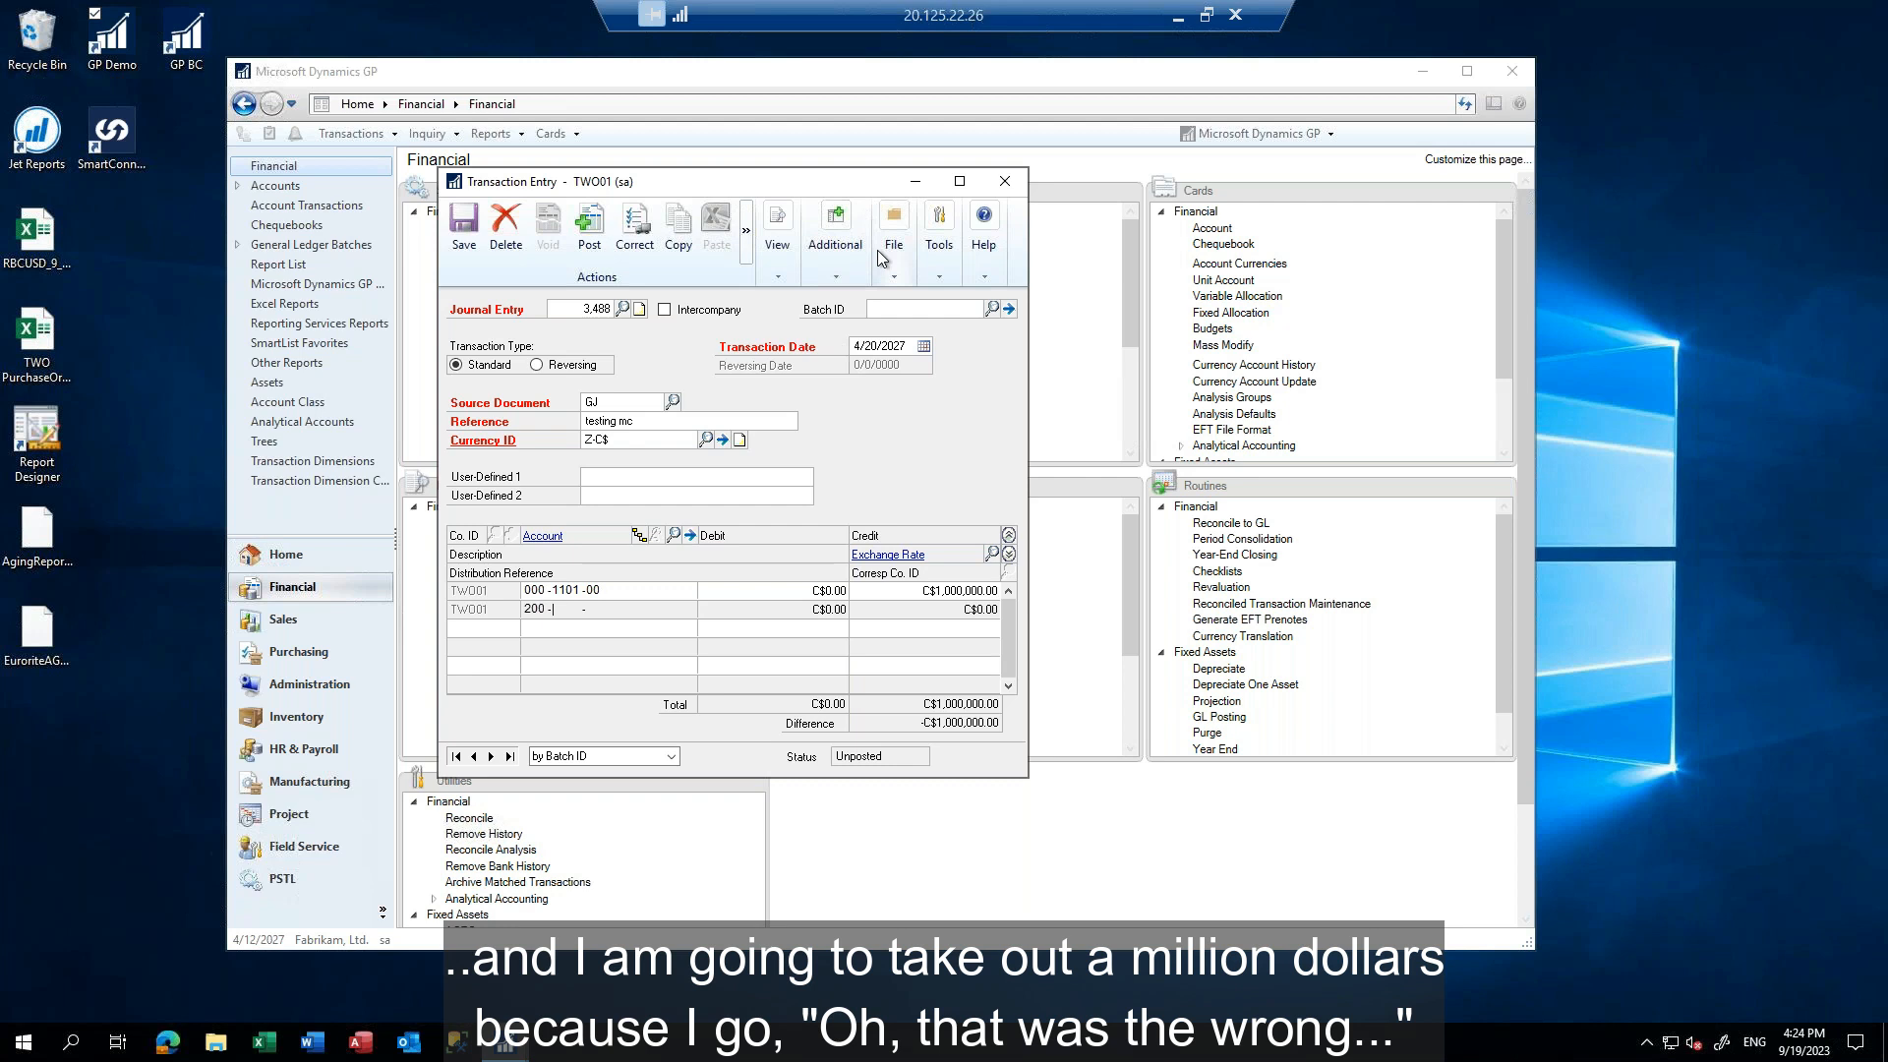
type("0 -6520 -00")
key("Tab")
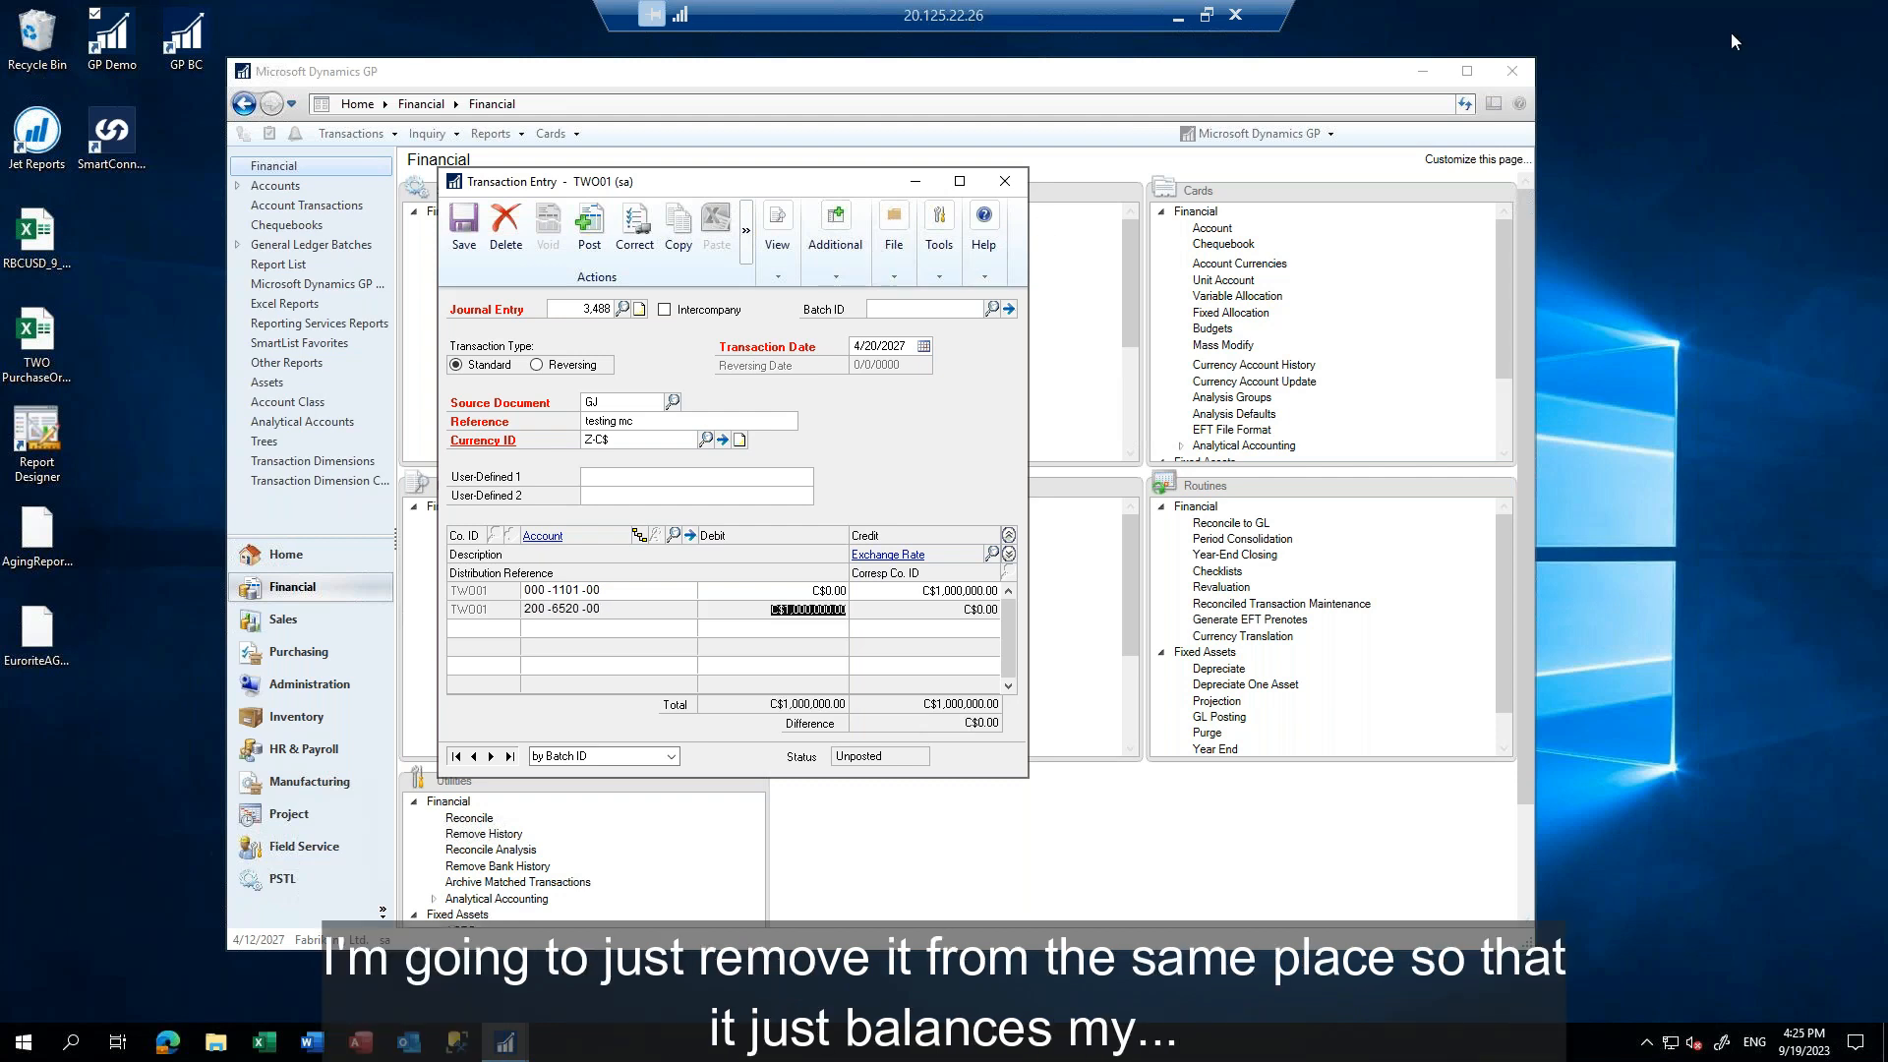
Override the entry's exchange rate with 0.74 without adding it to the rate table, entering the authorization password
left_click(723, 442)
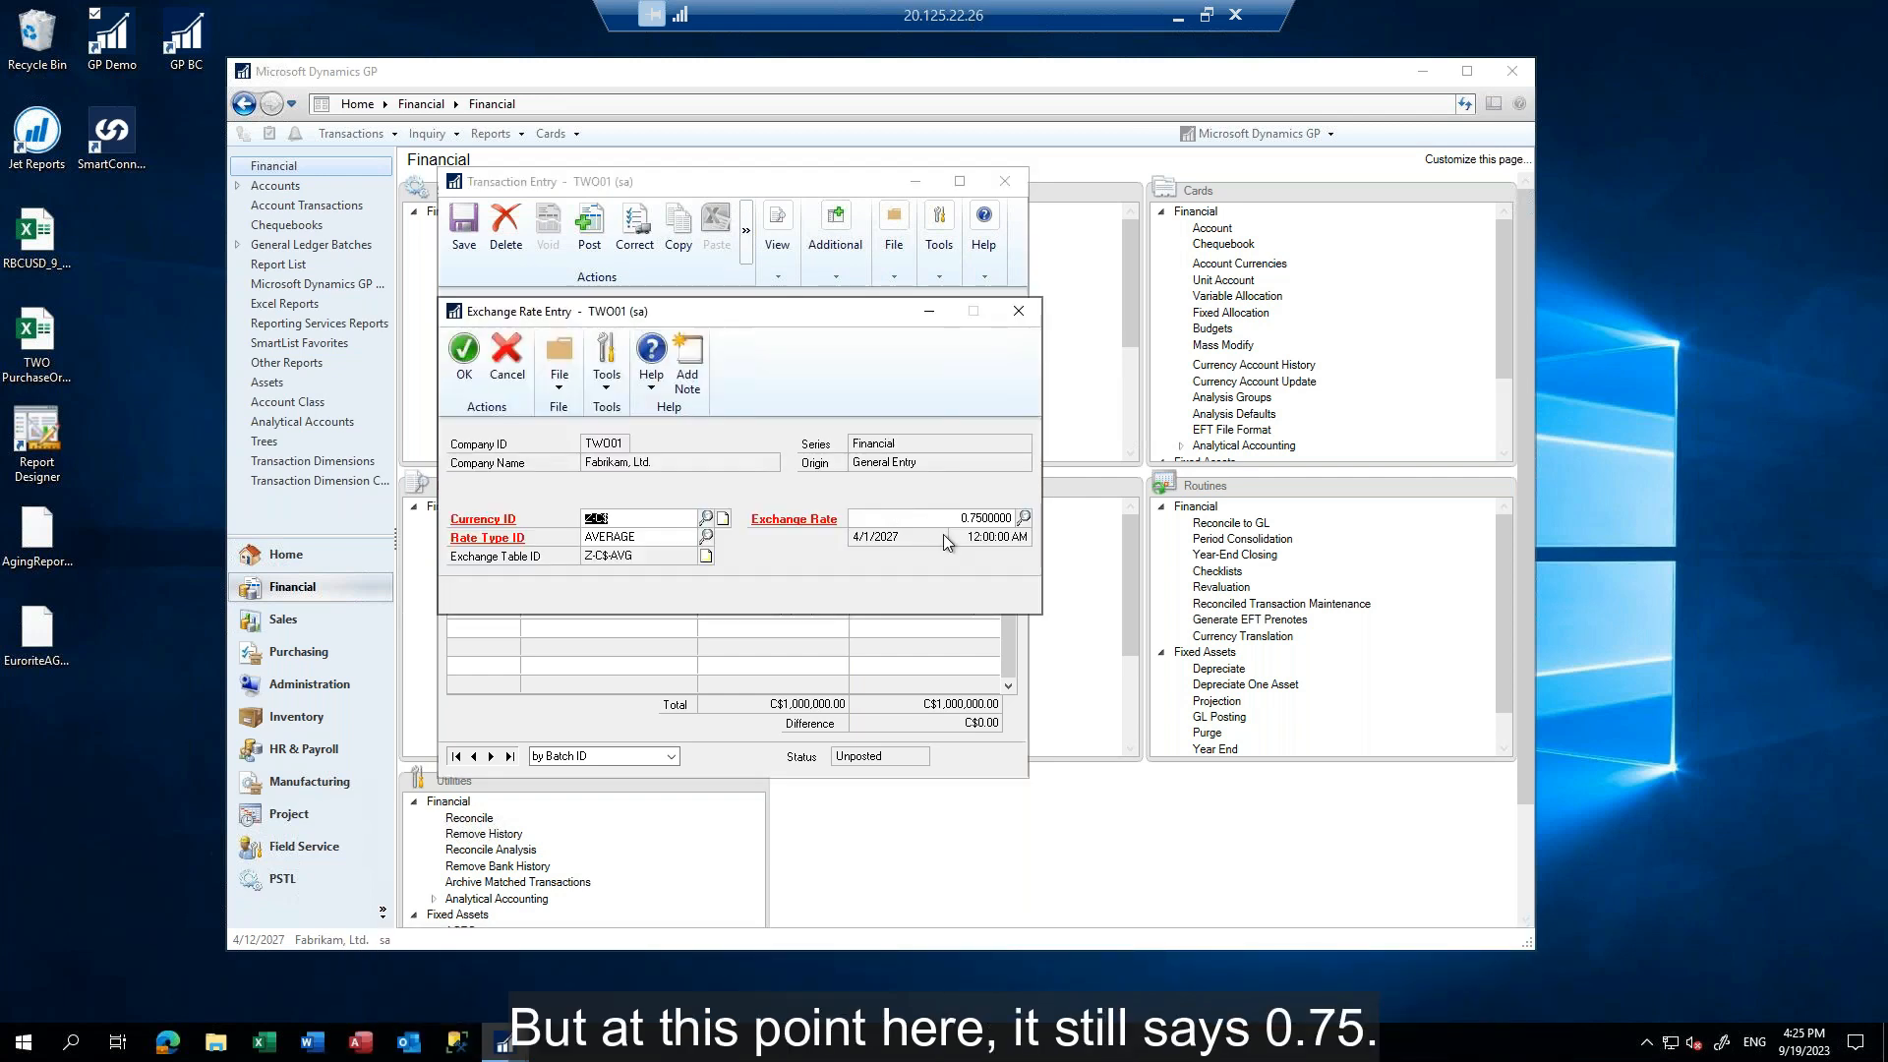
left_click(961, 518)
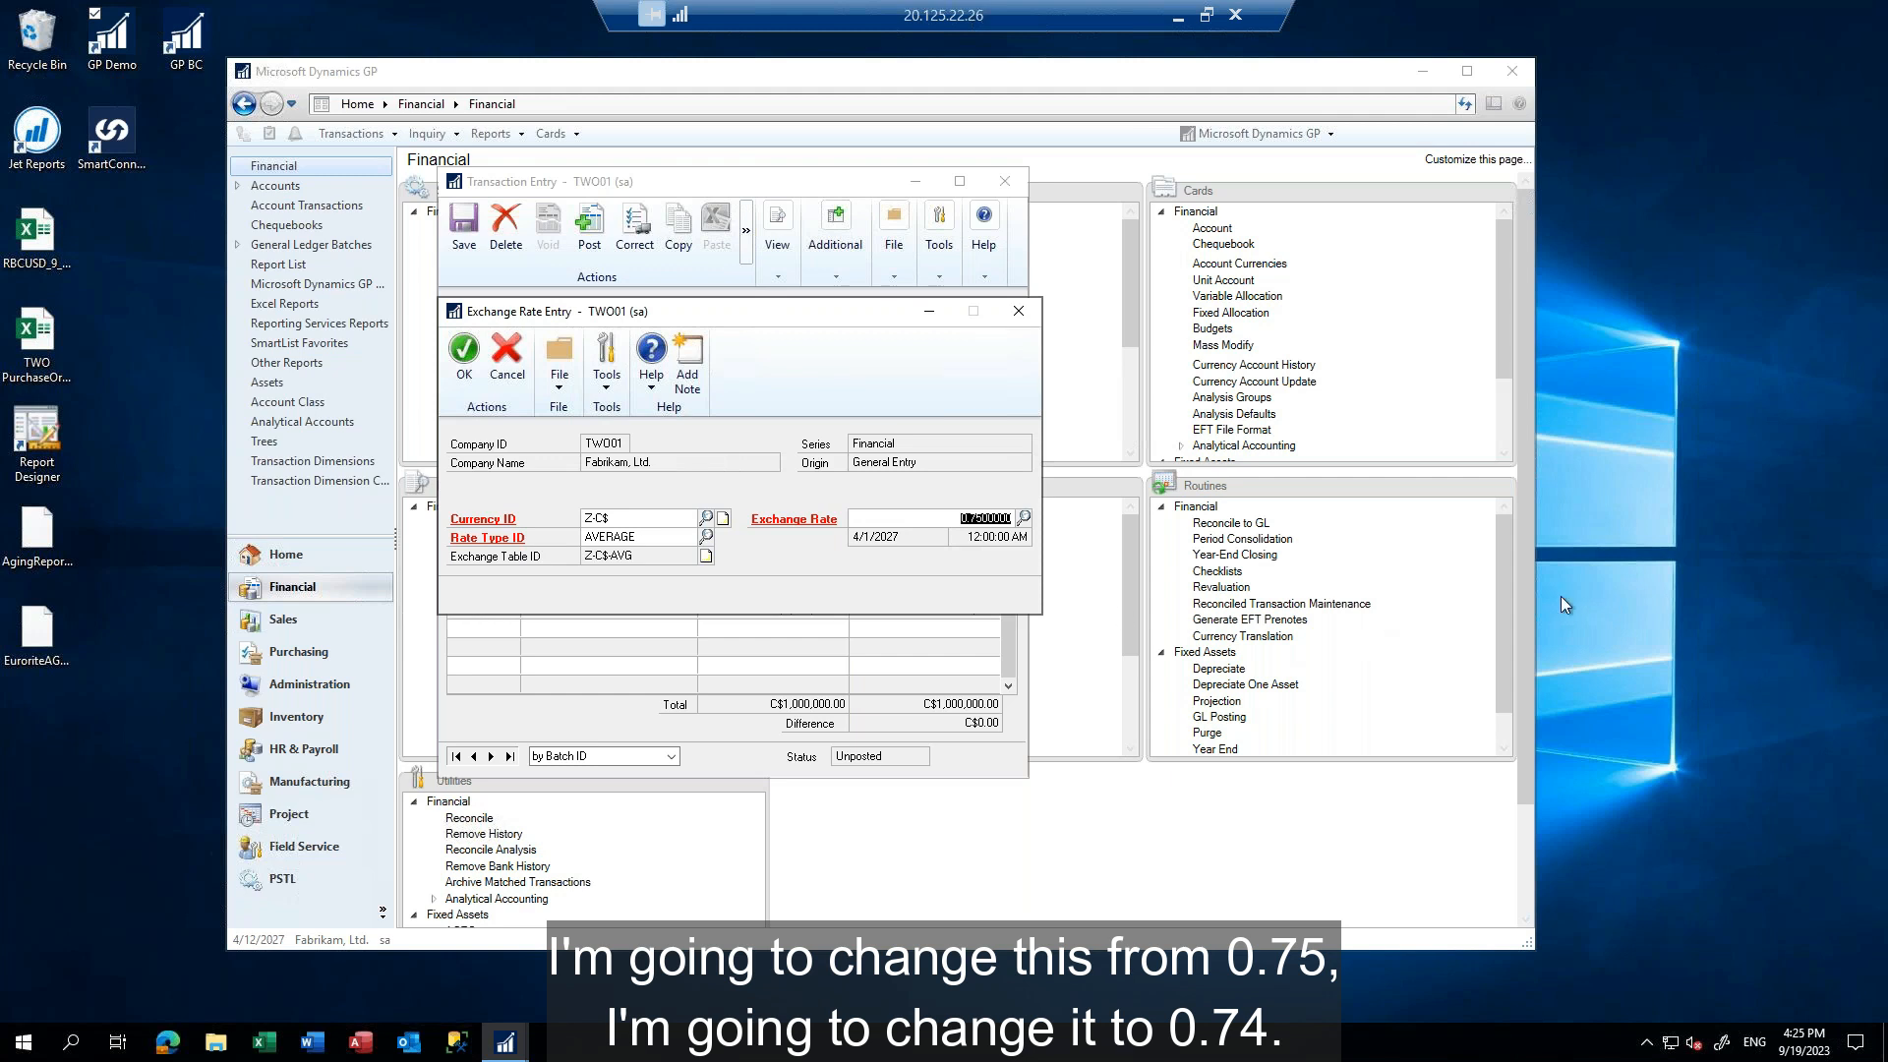
type("0.")
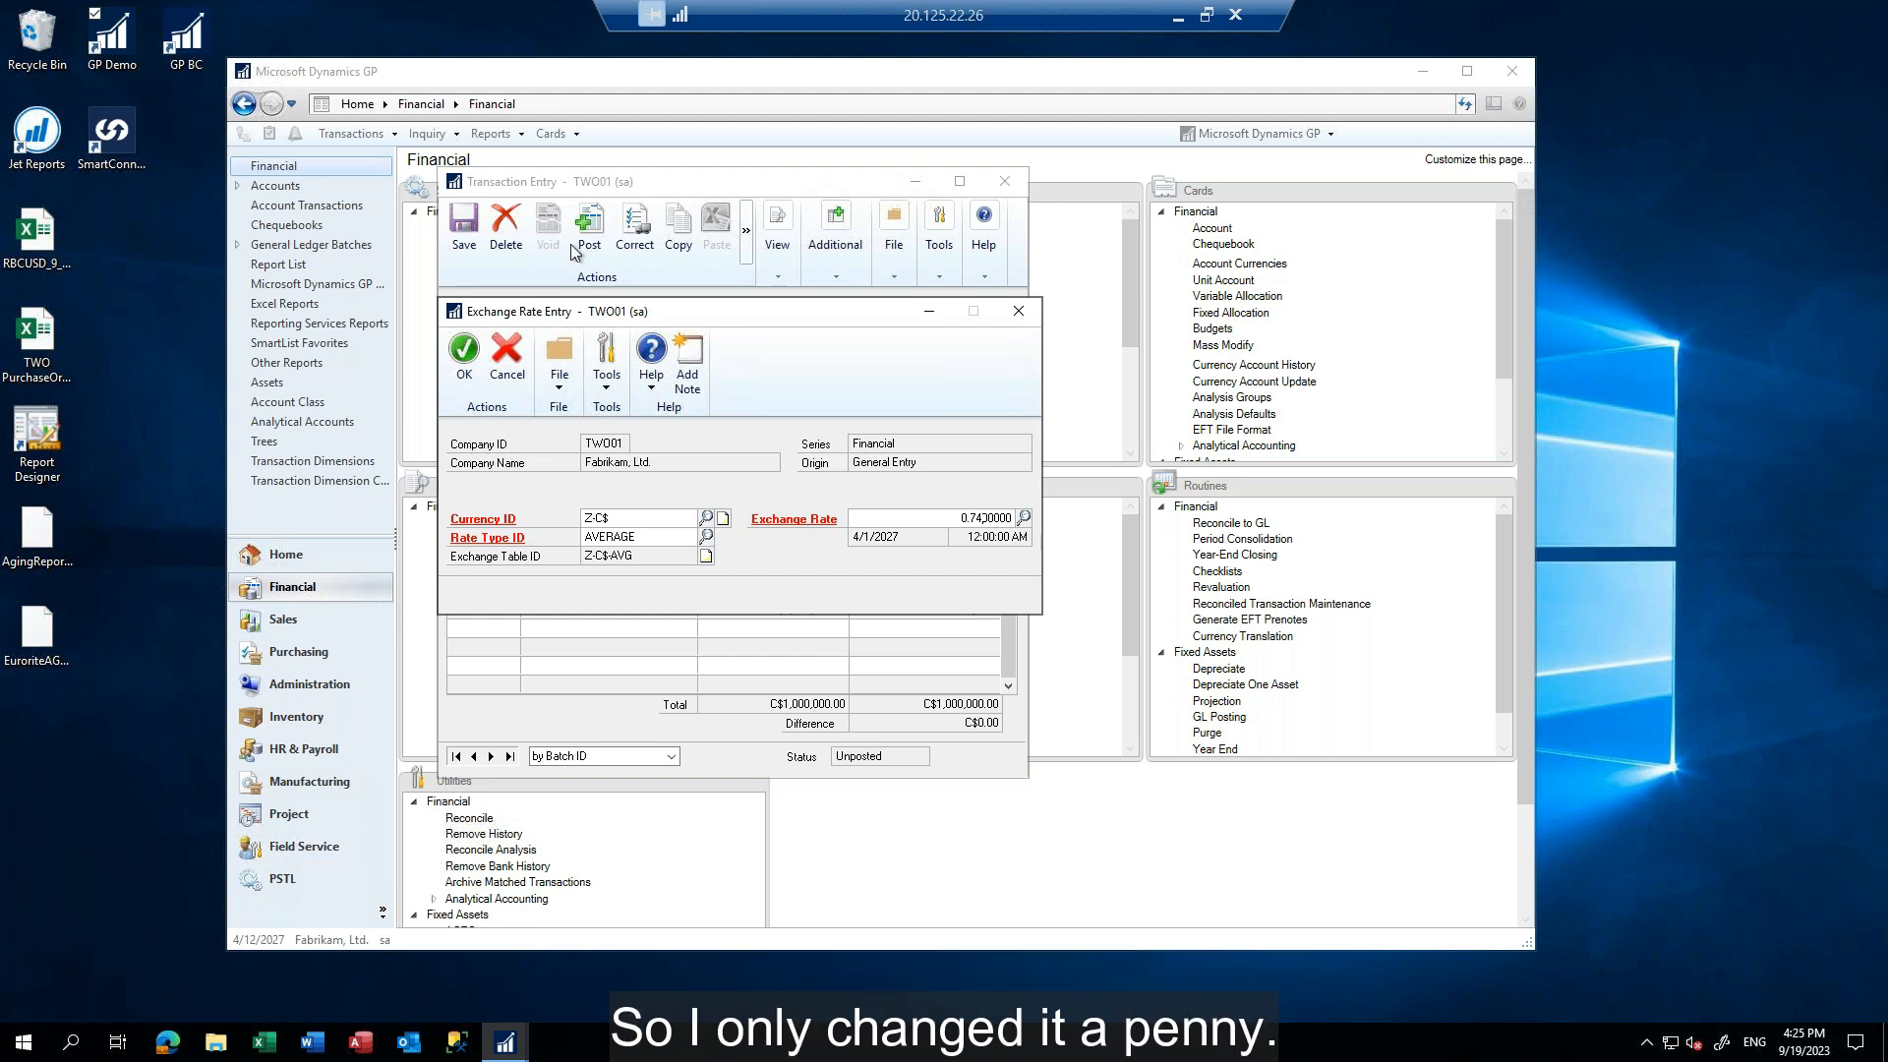
left_click(464, 364)
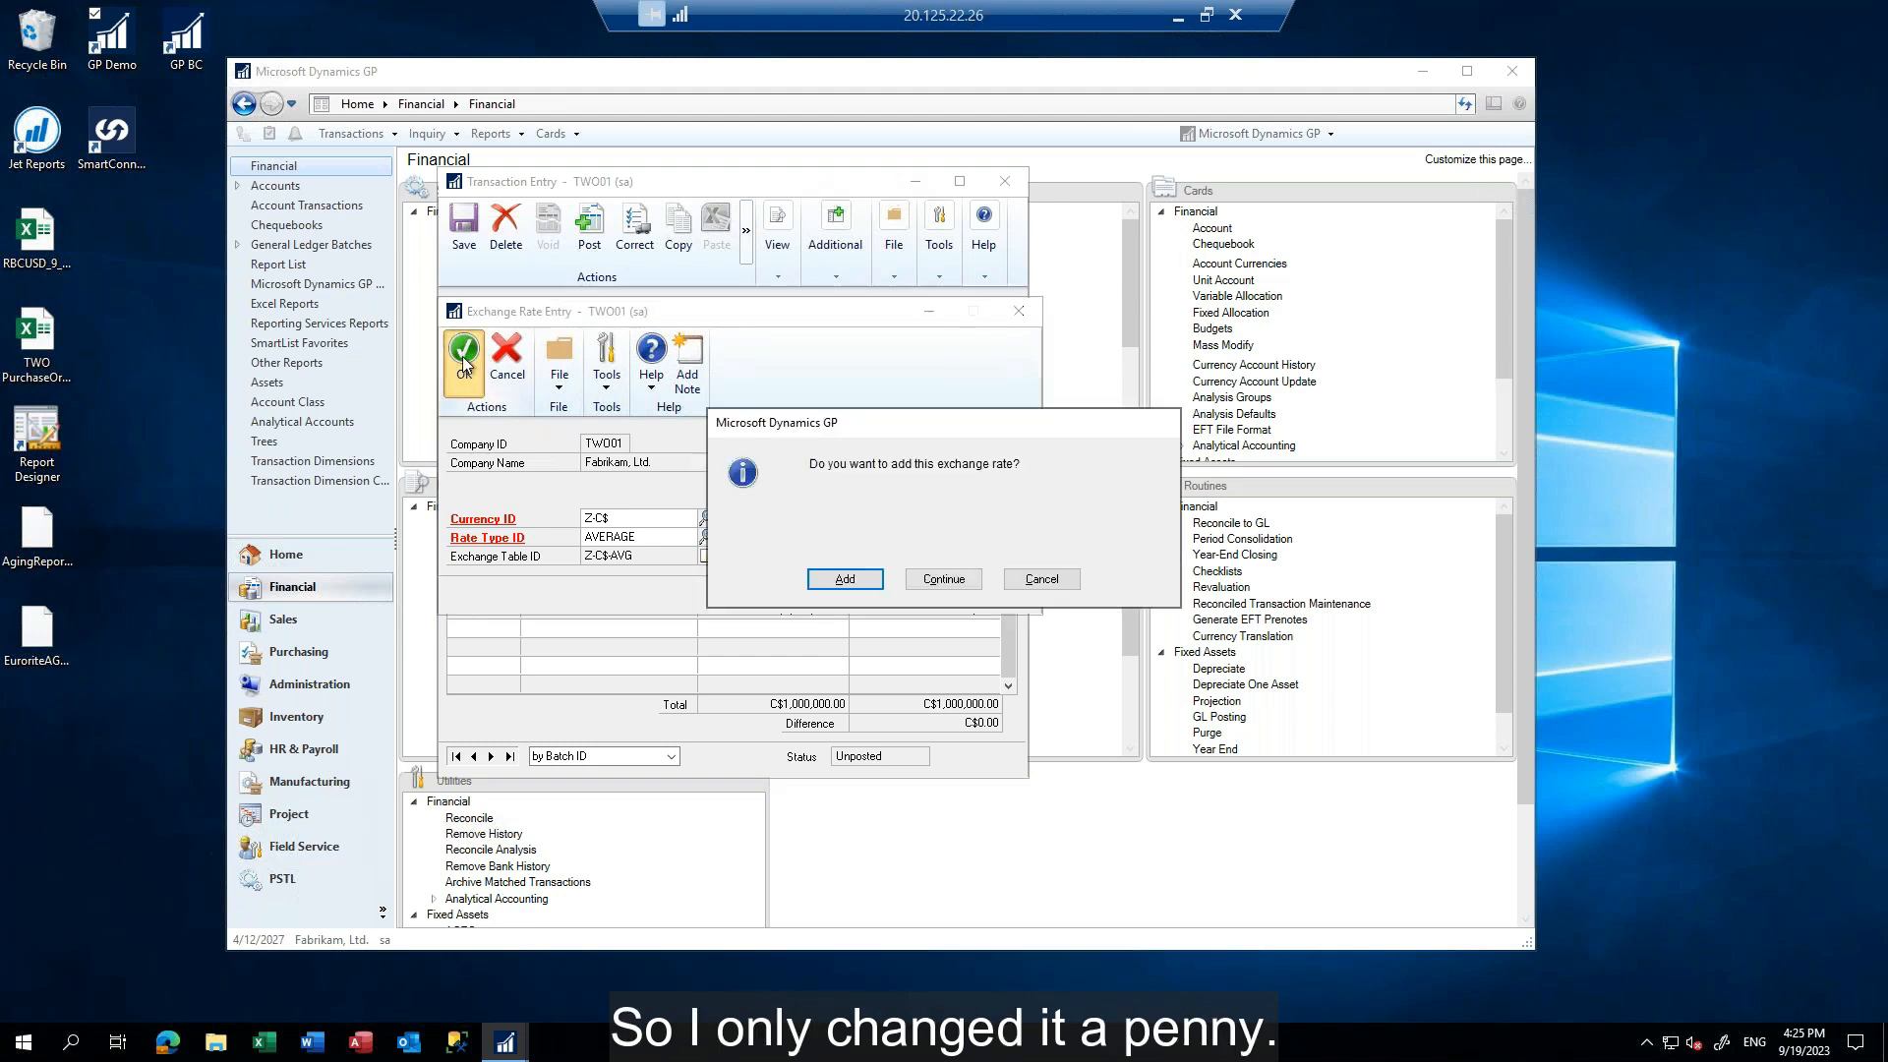
left_click(953, 581)
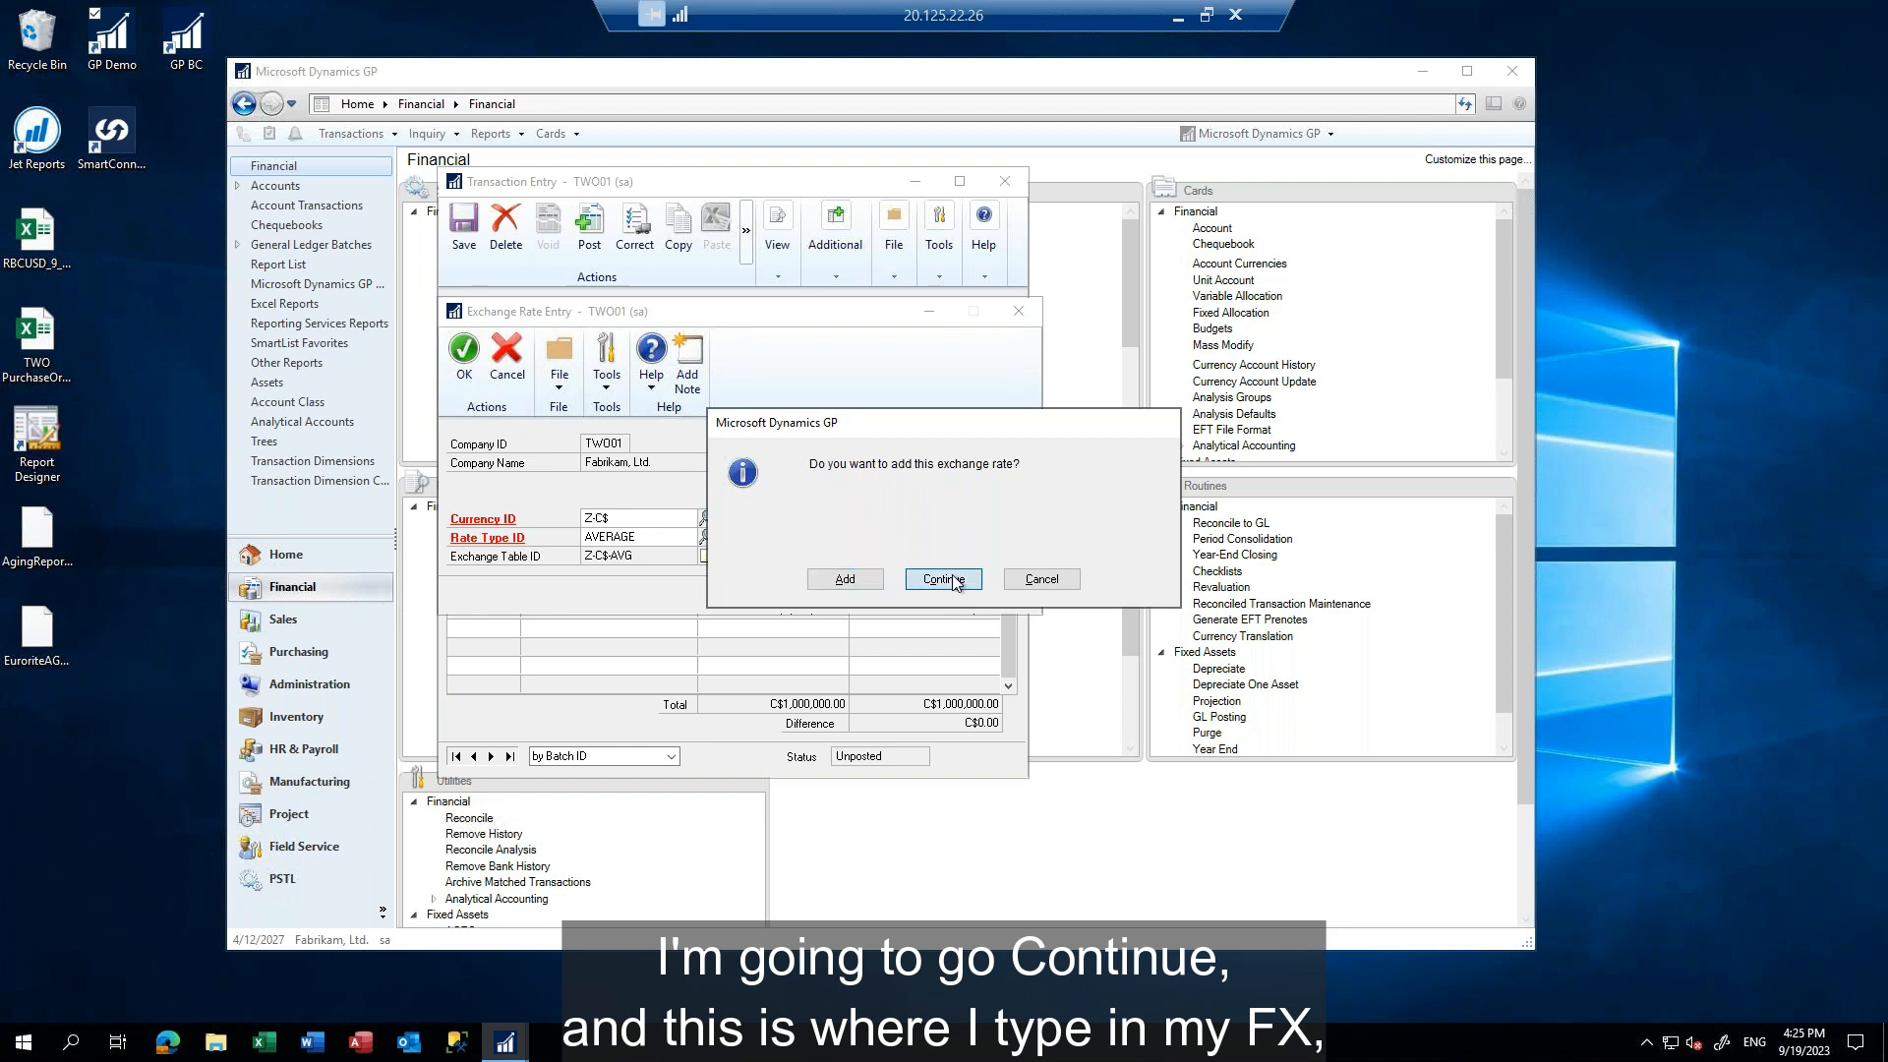
type("*")
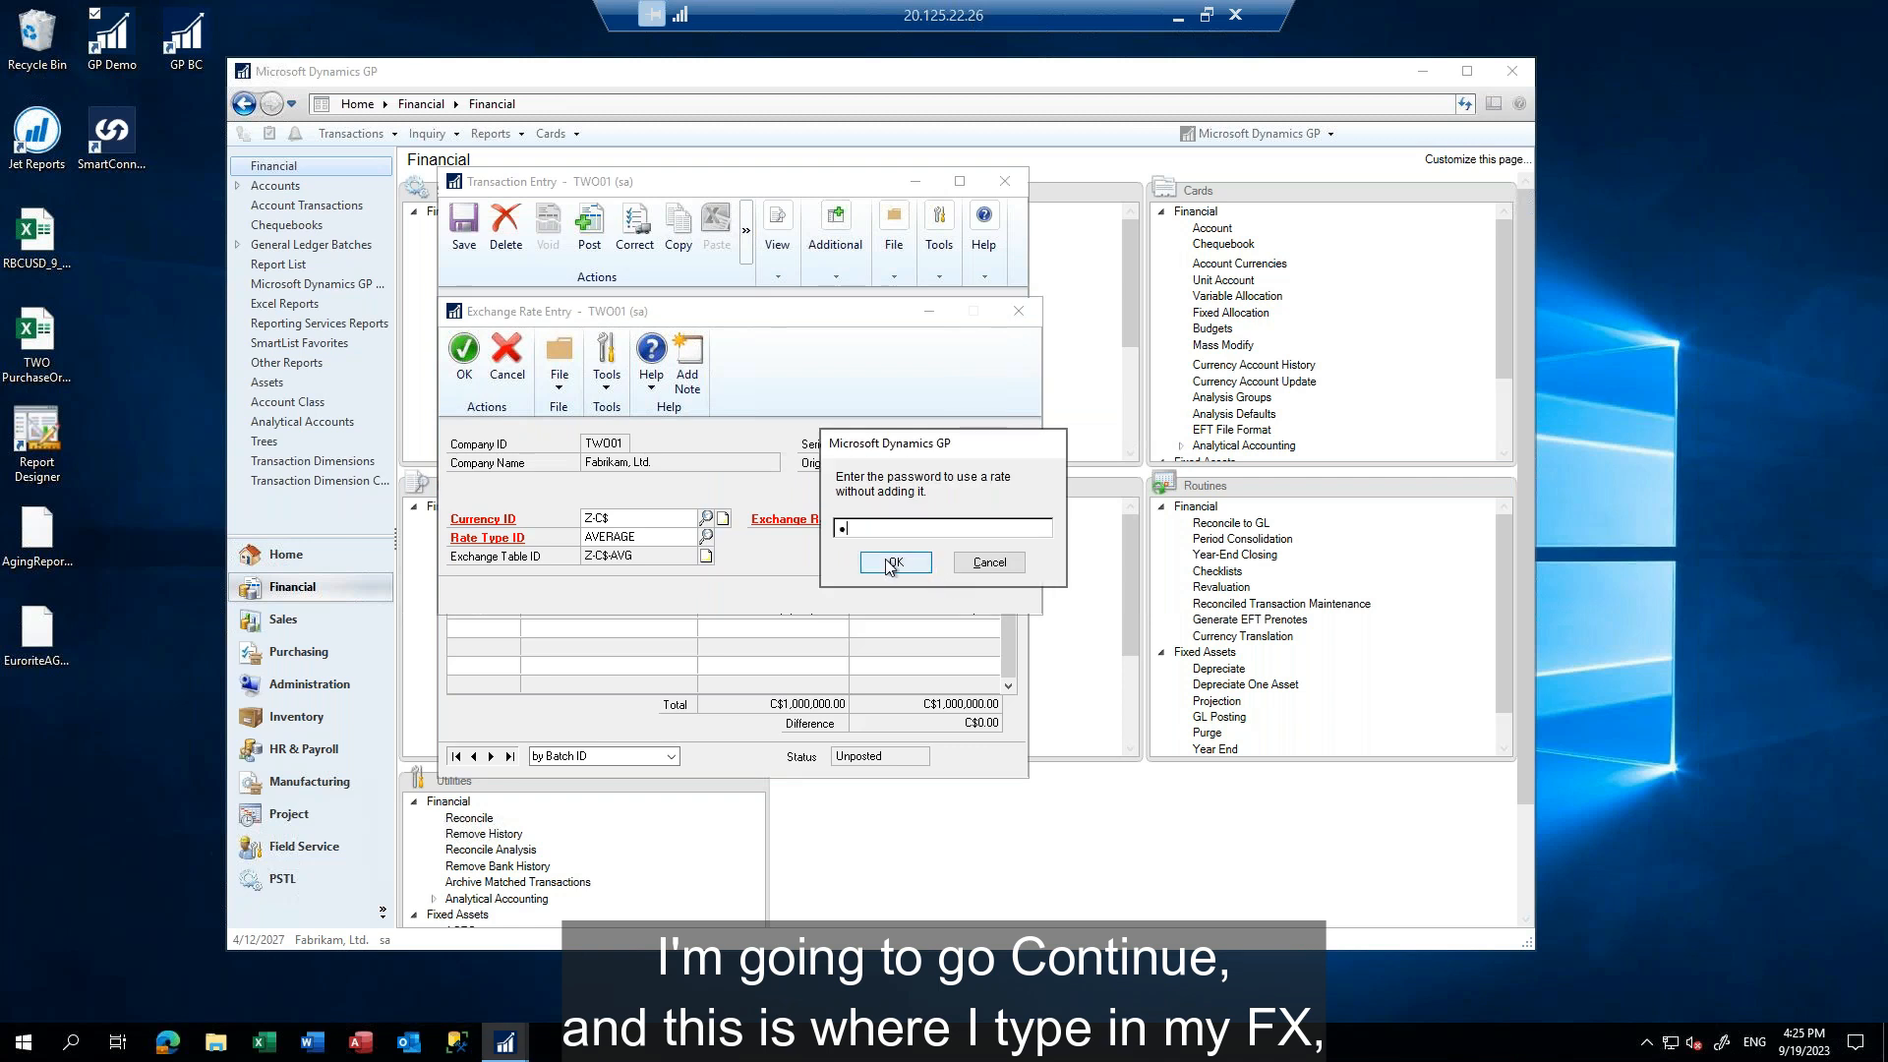
left_click(892, 563)
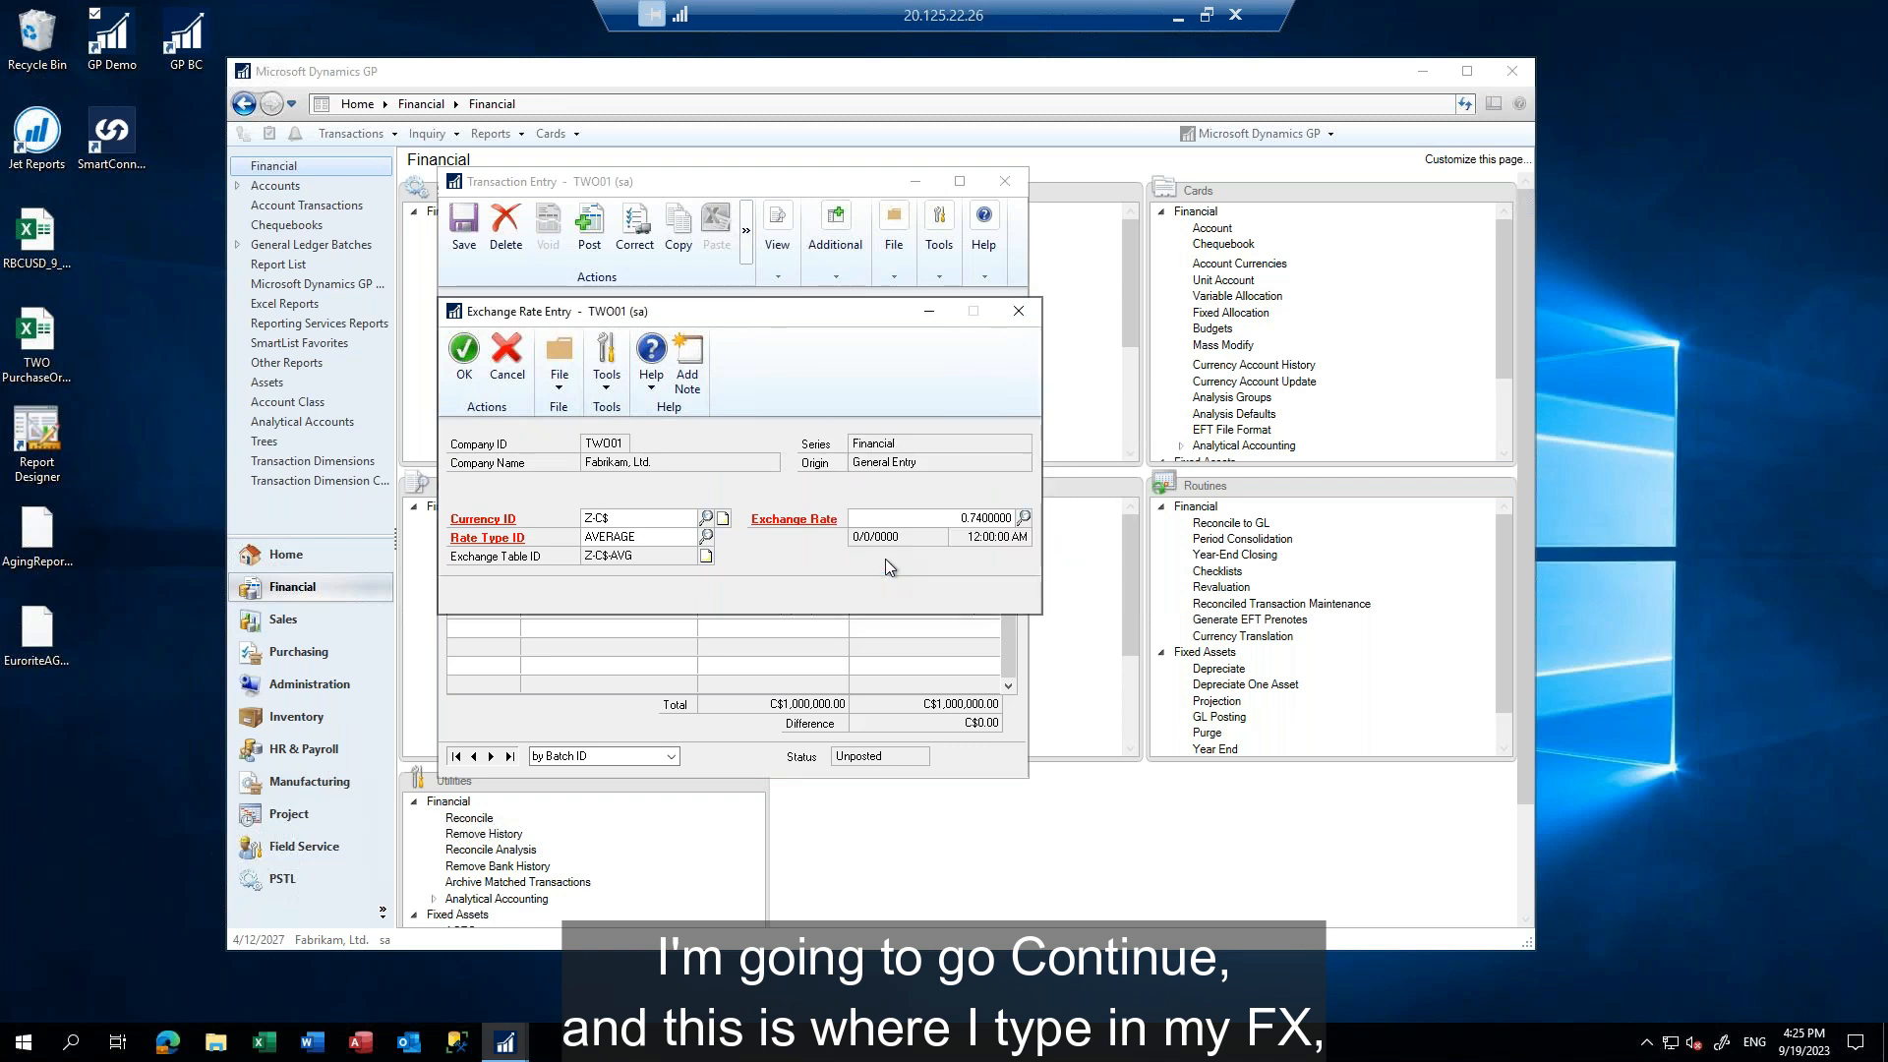
left_click(463, 352)
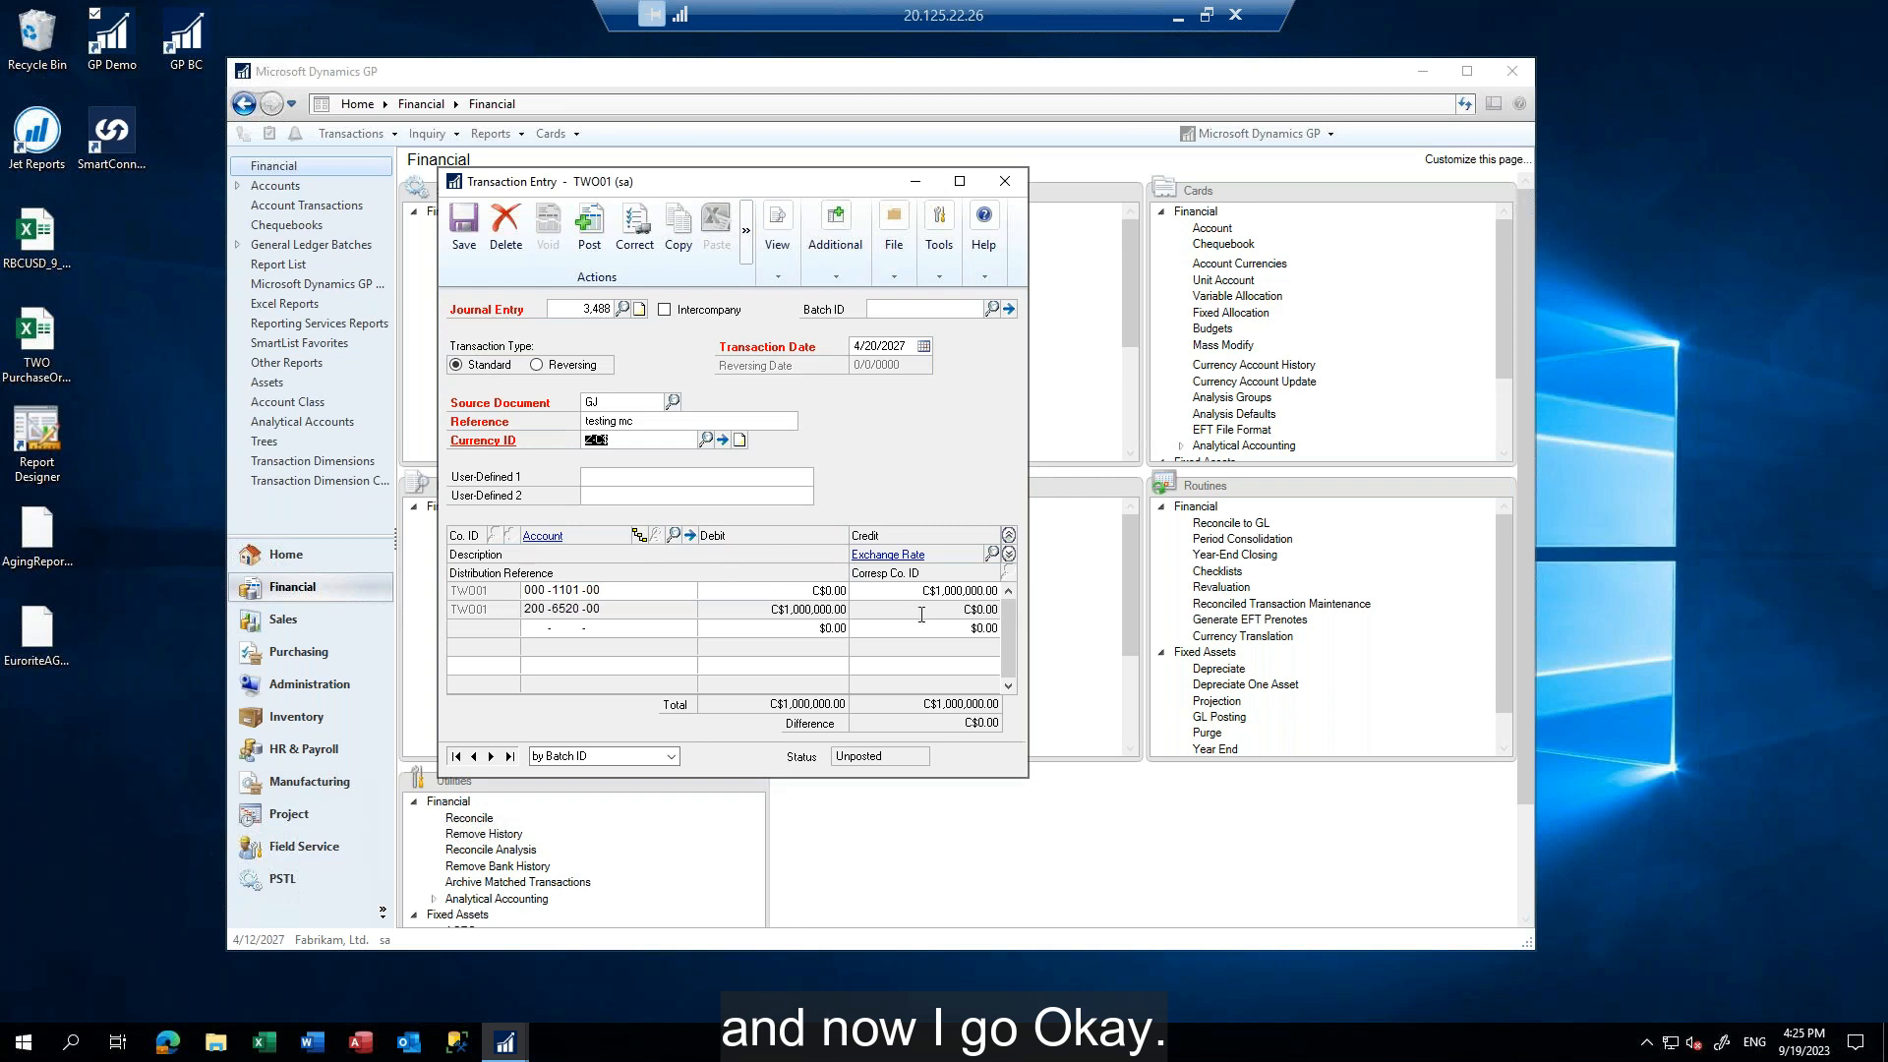
Check the entry's functional US dollar amounts at the overridden rate, then switch back to originating currency
left_click(782, 279)
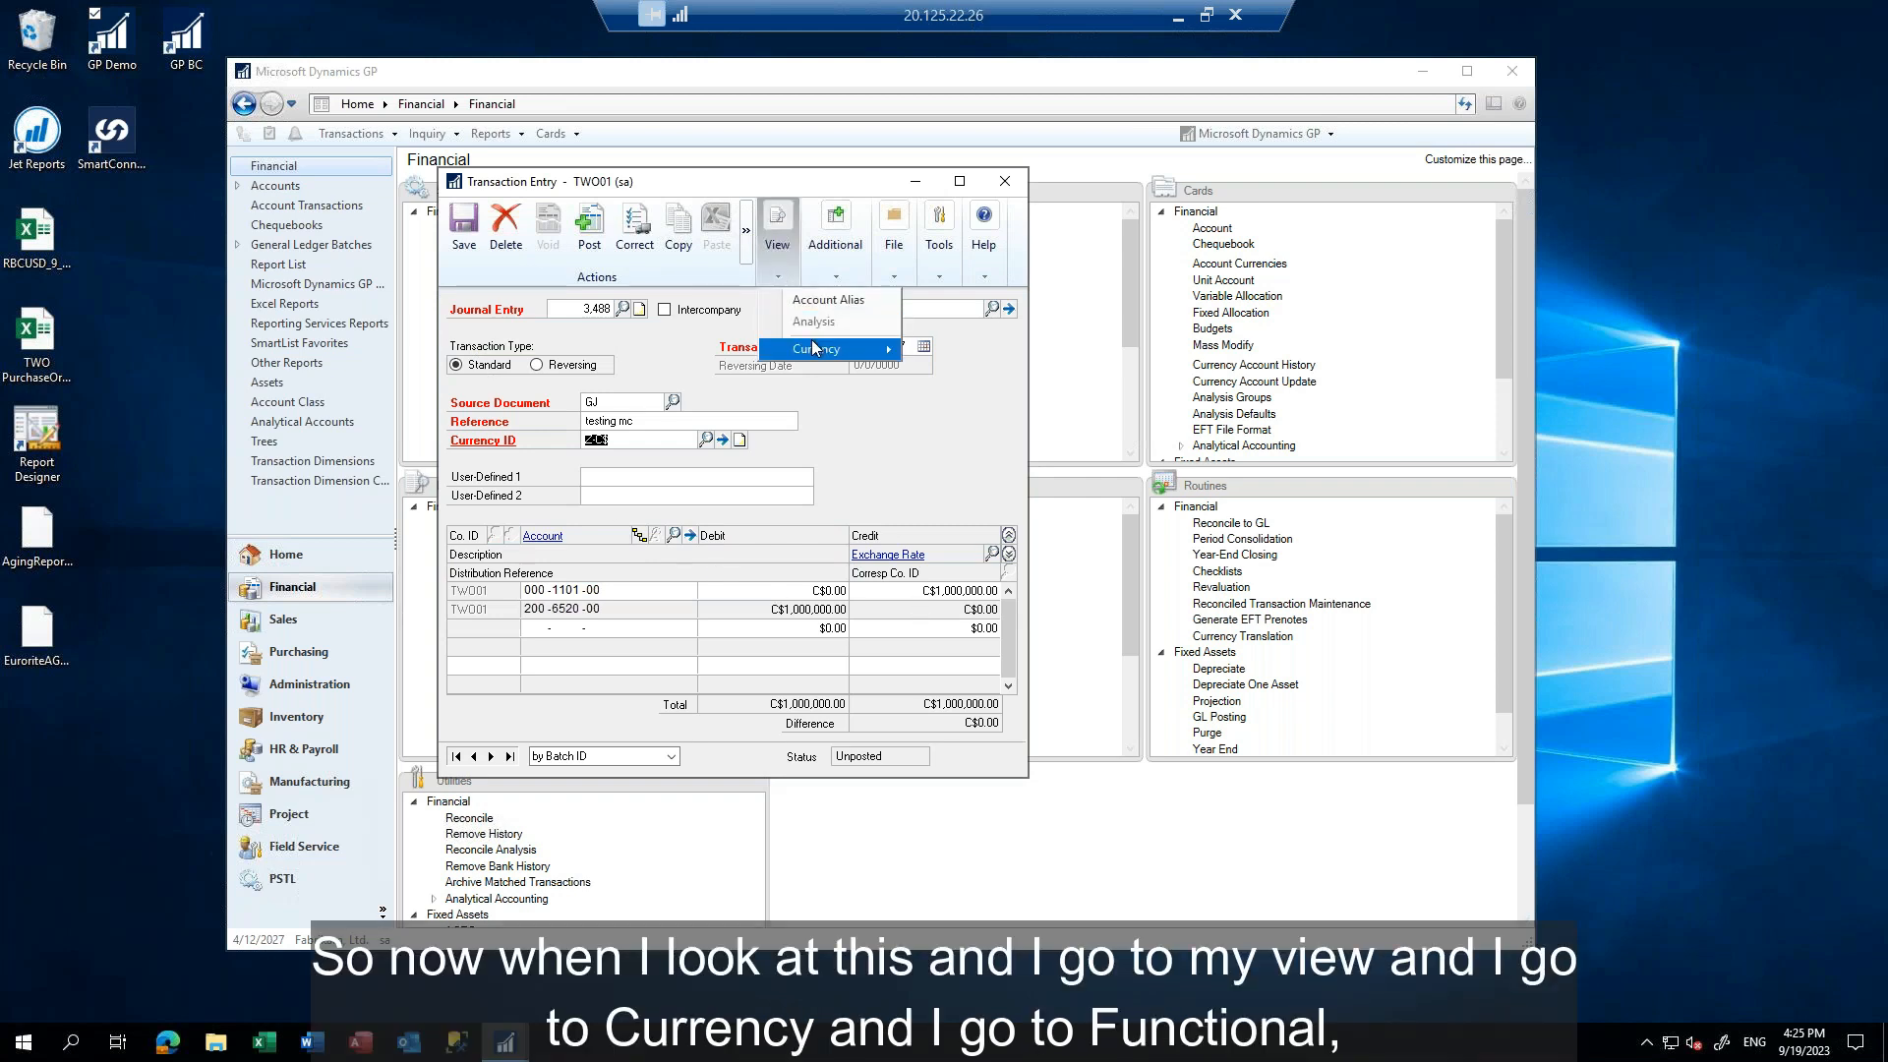
mouse_move(814, 349)
left_click(962, 359)
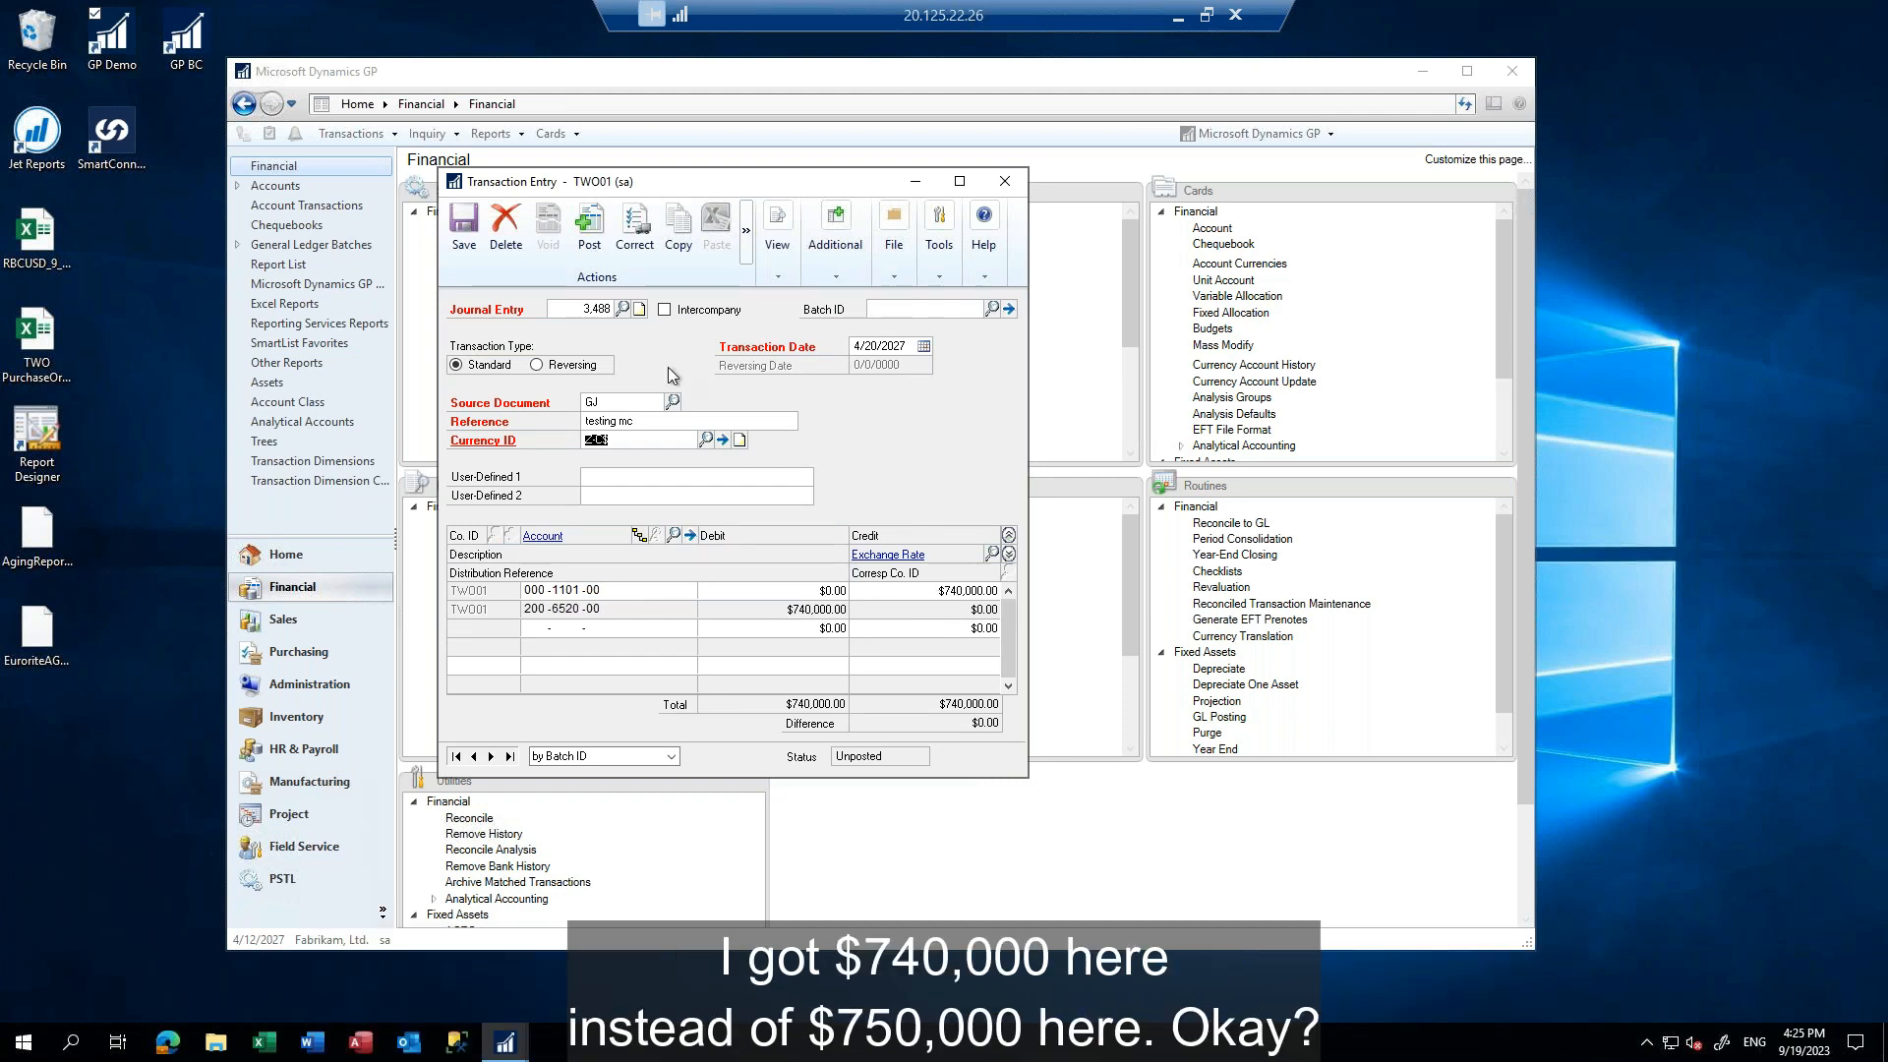
left_click(777, 275)
mouse_move(830, 351)
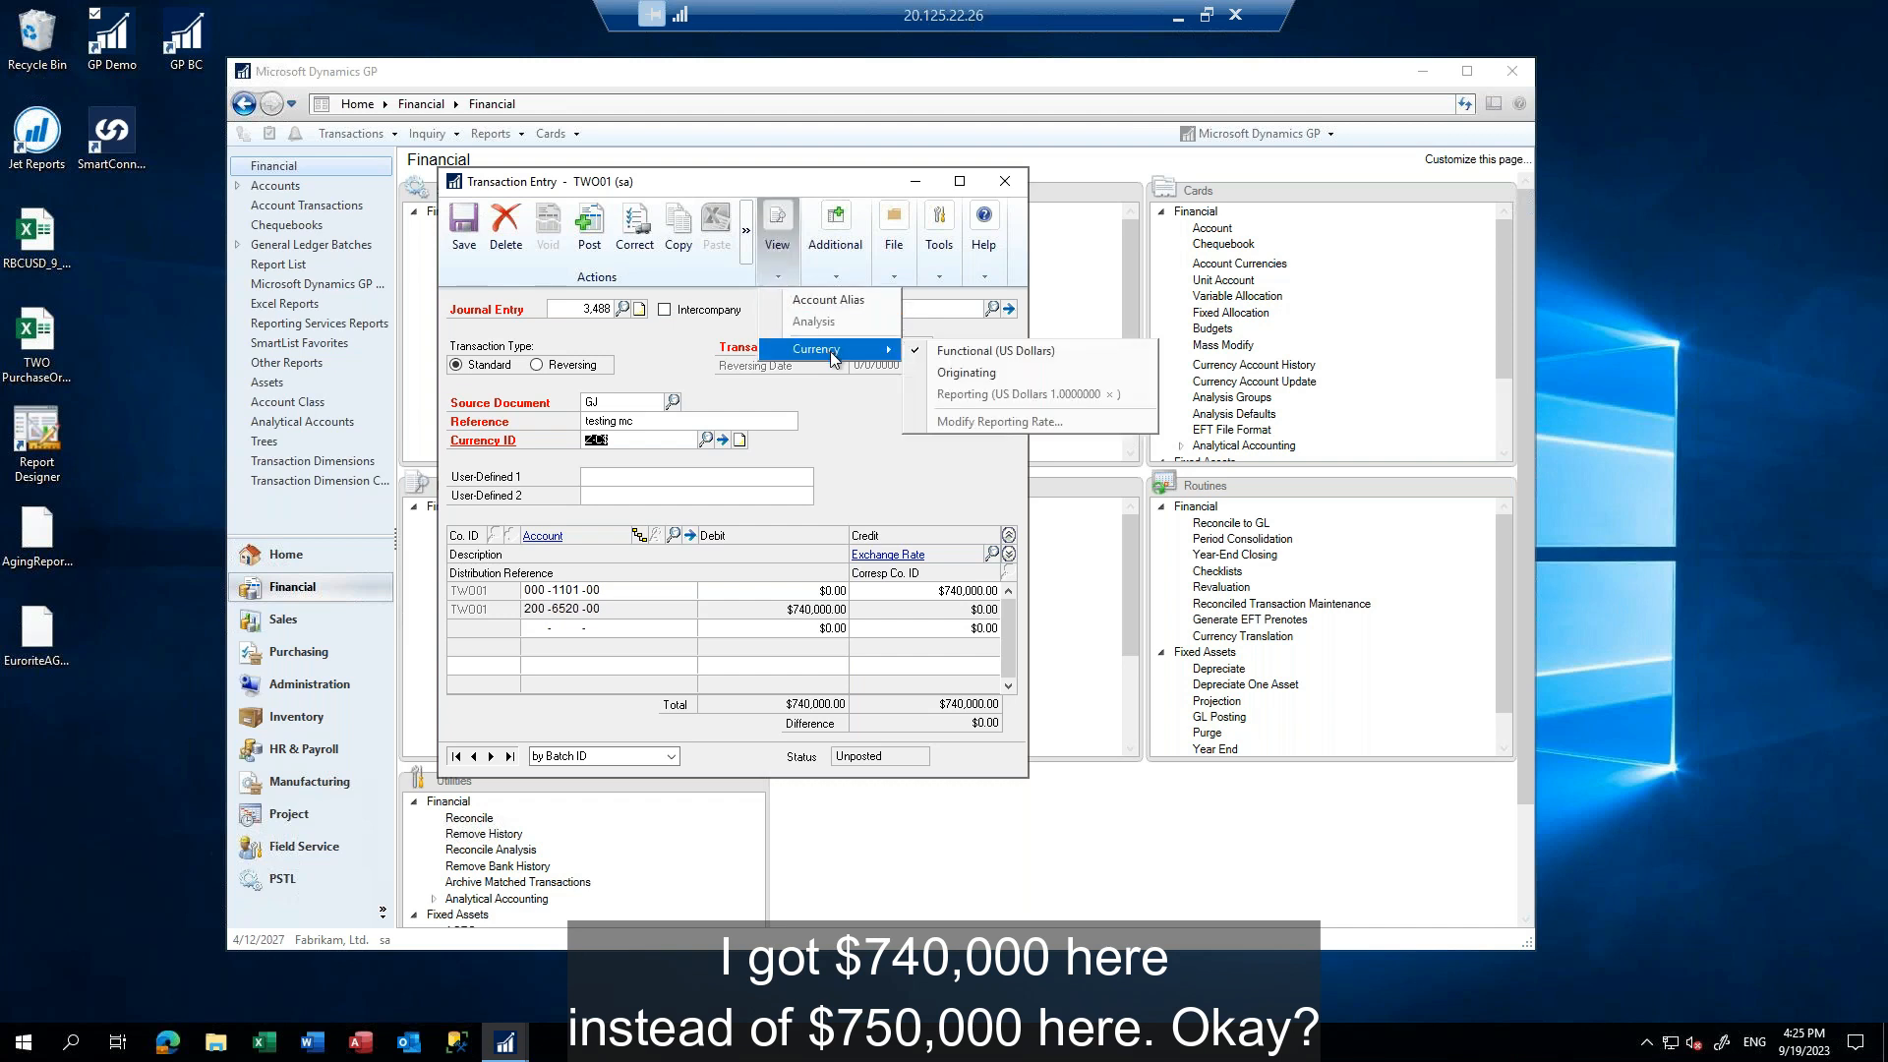
left_click(986, 375)
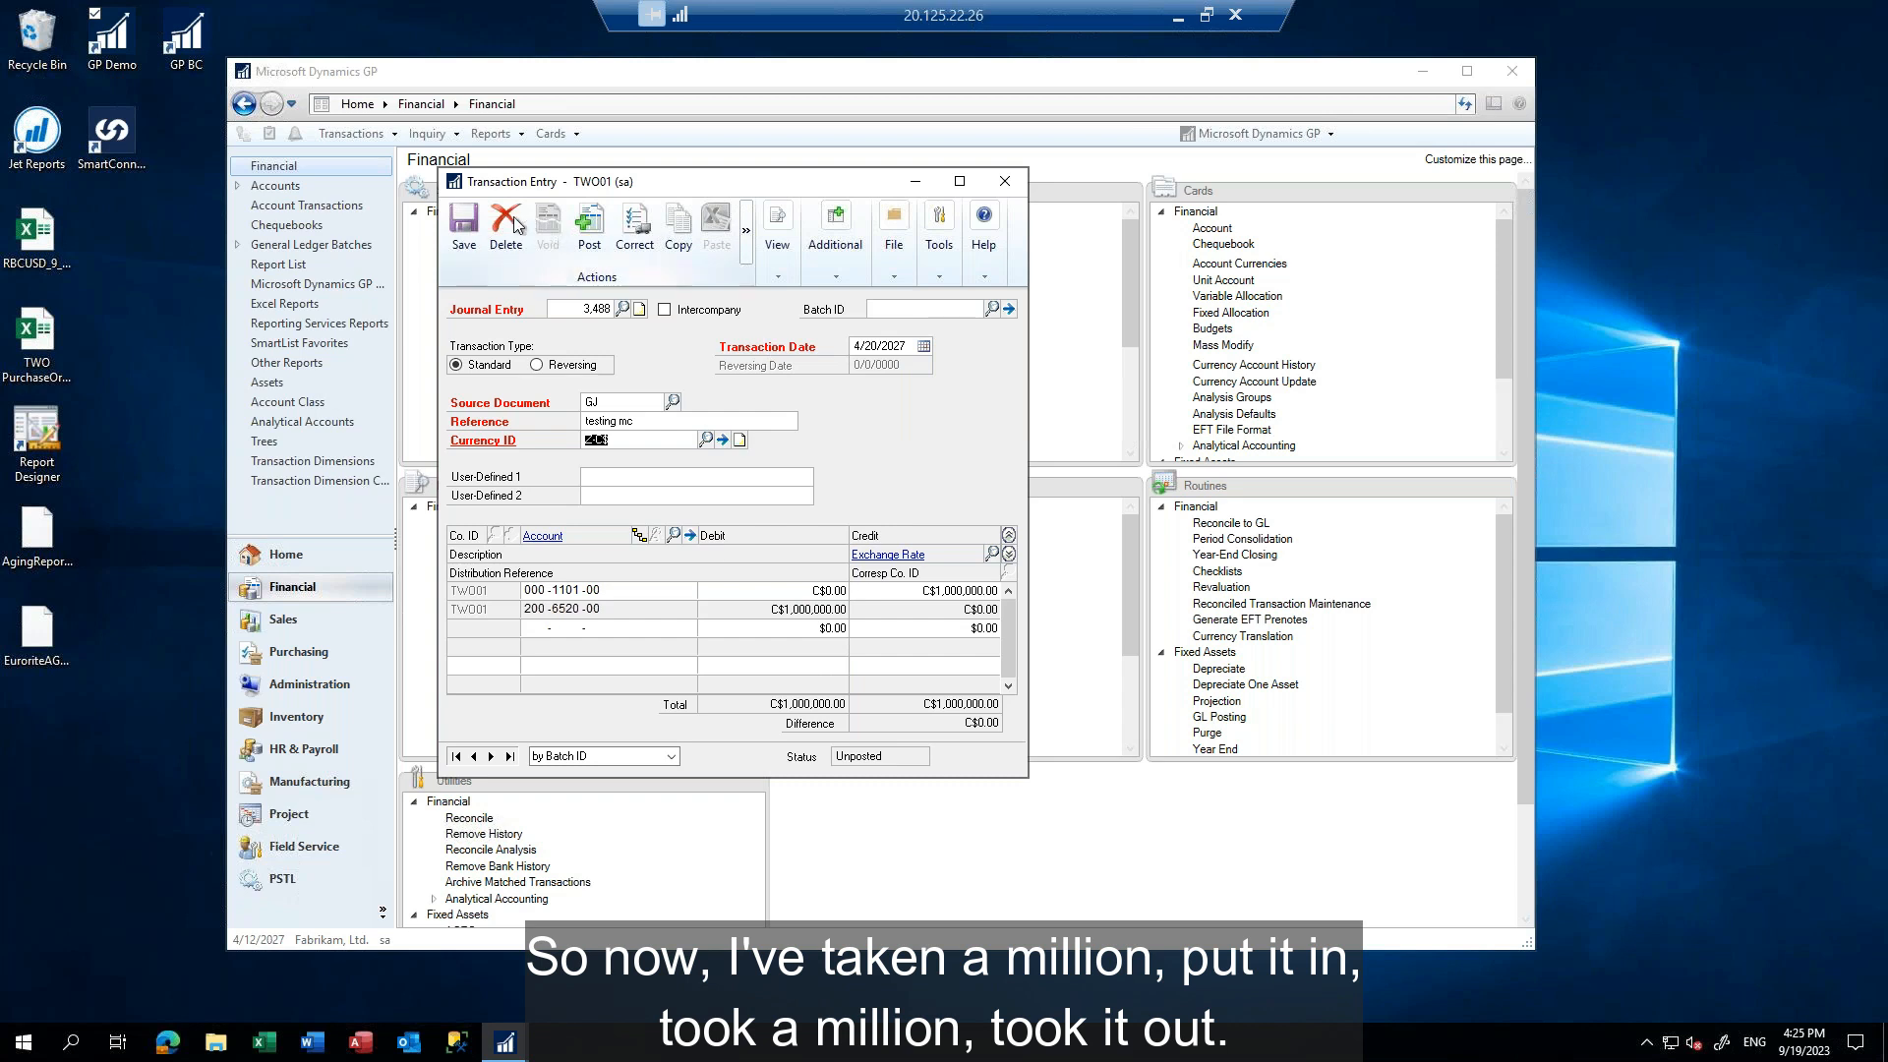
Post the "testing mc" entry, close the transaction window and cancel the posting journal report
left_click(589, 227)
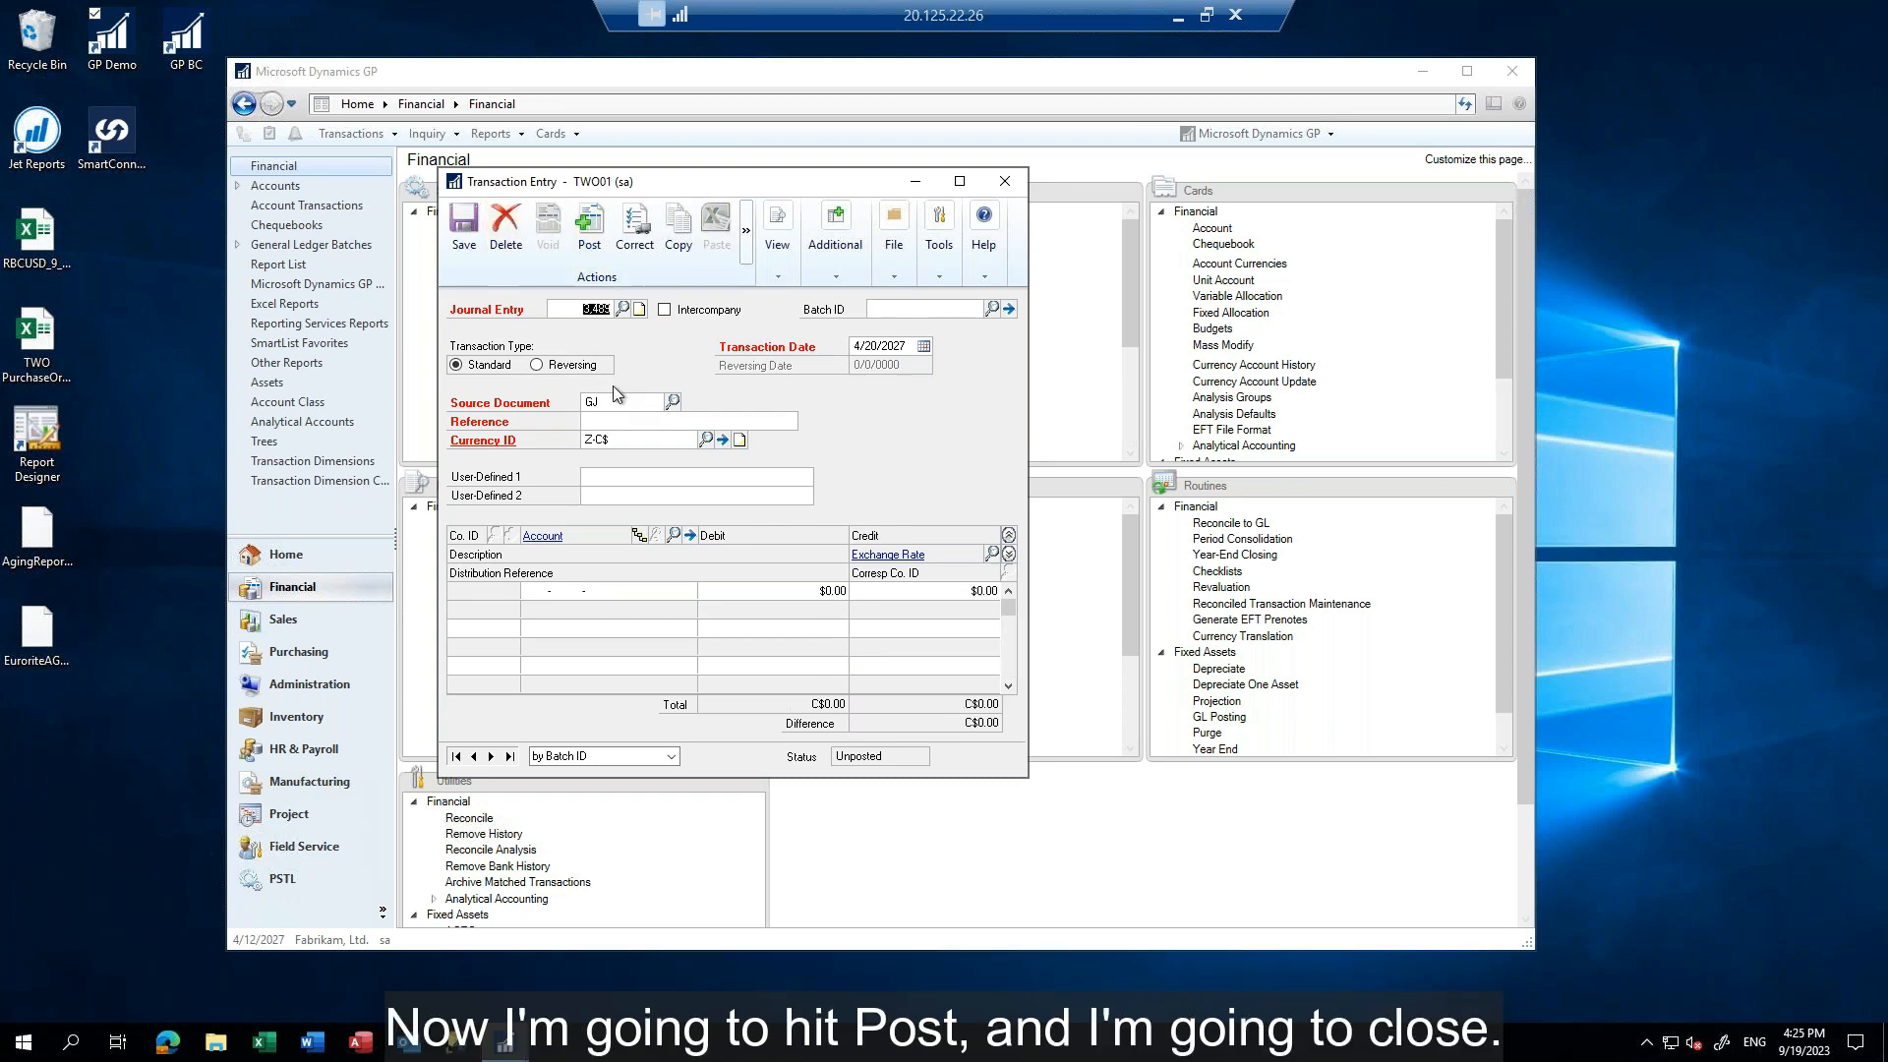
left_click(1013, 180)
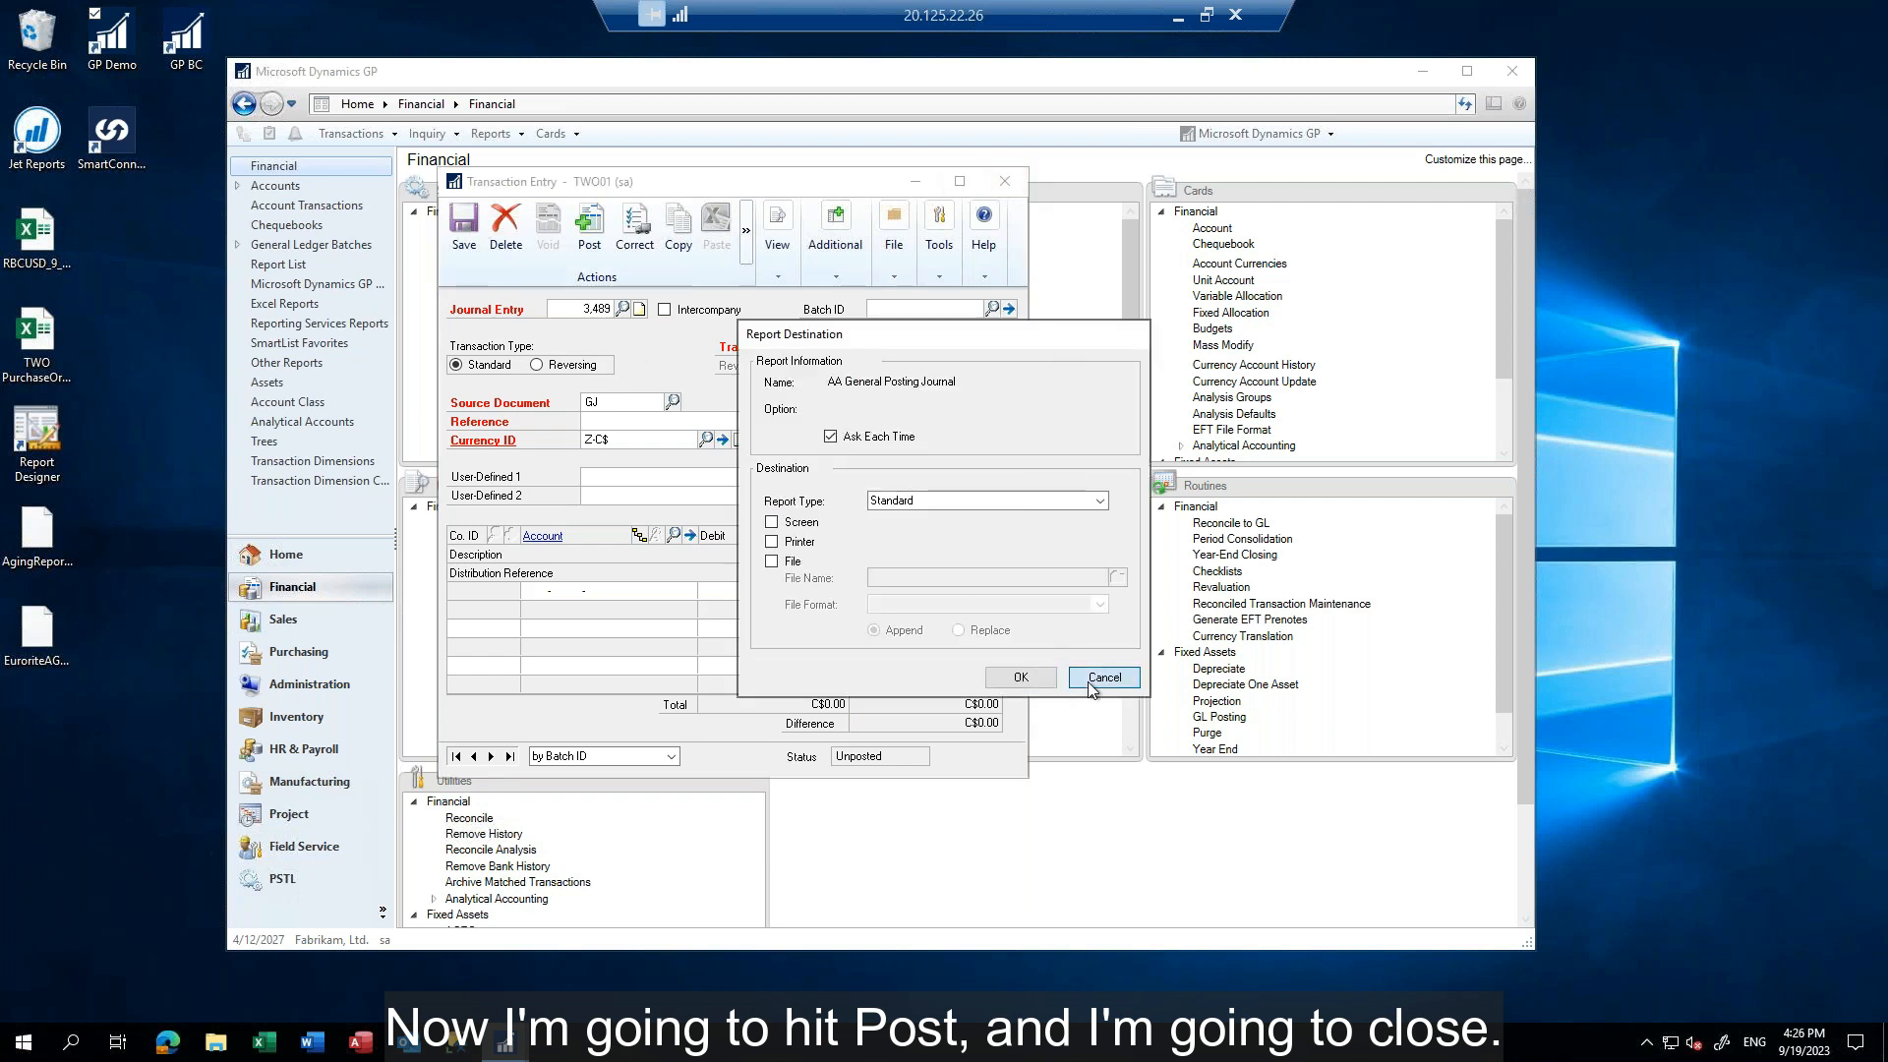
left_click(1102, 677)
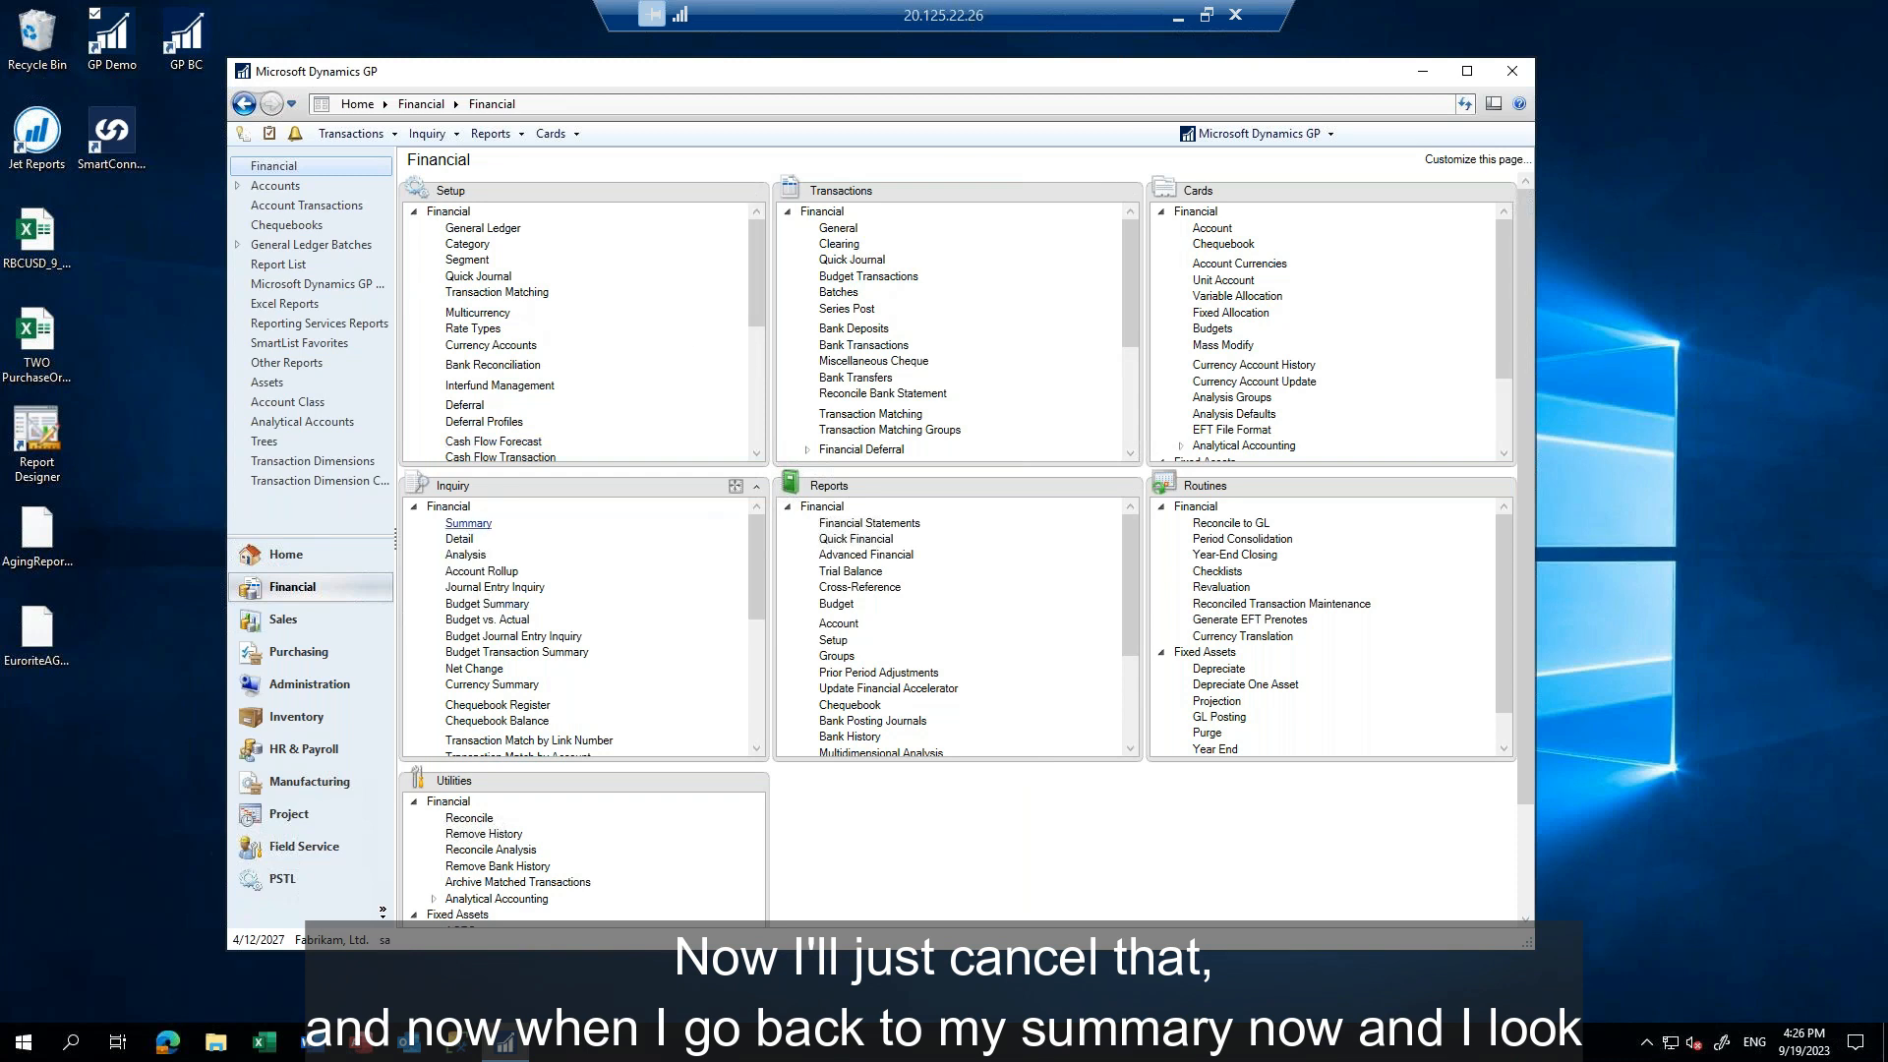
Look up the 2027 account summary for 000-1101-00 and open its multicurrency breakdown
left_click(468, 523)
type("000 -1101 -0")
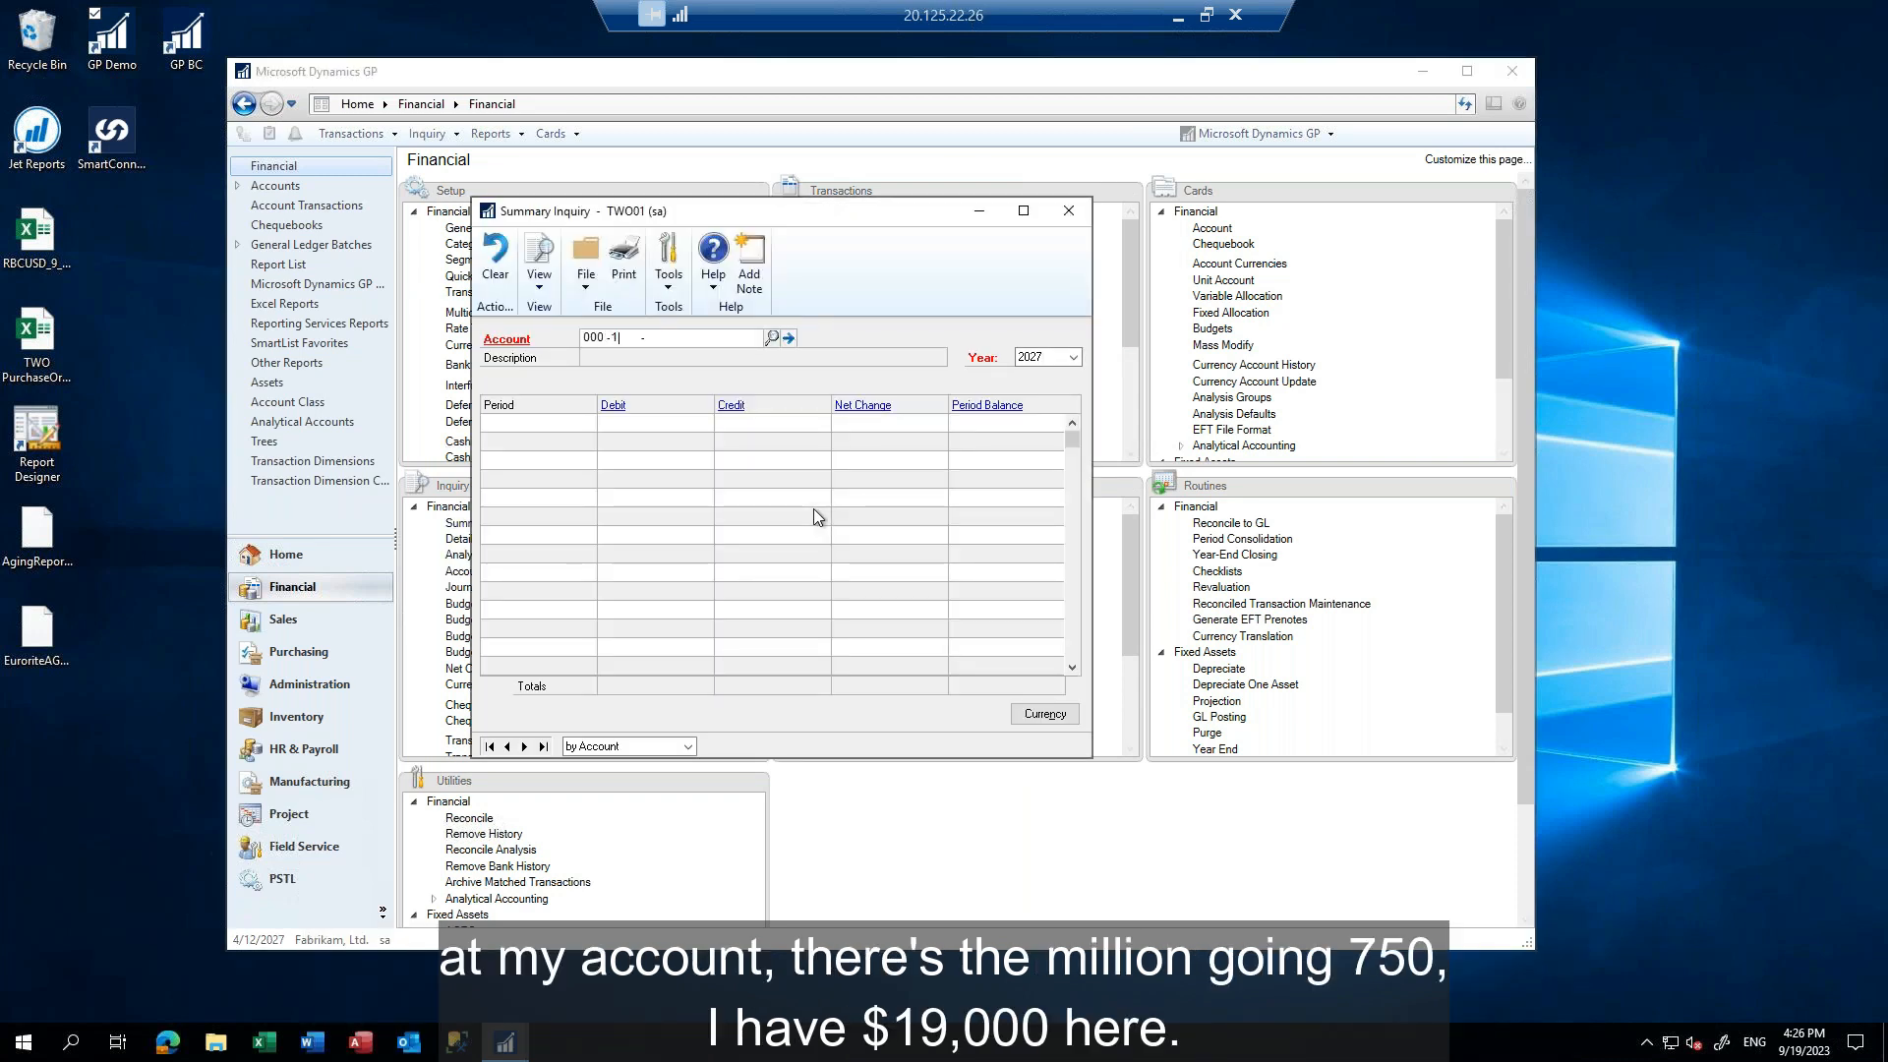
type("0")
key("Tab")
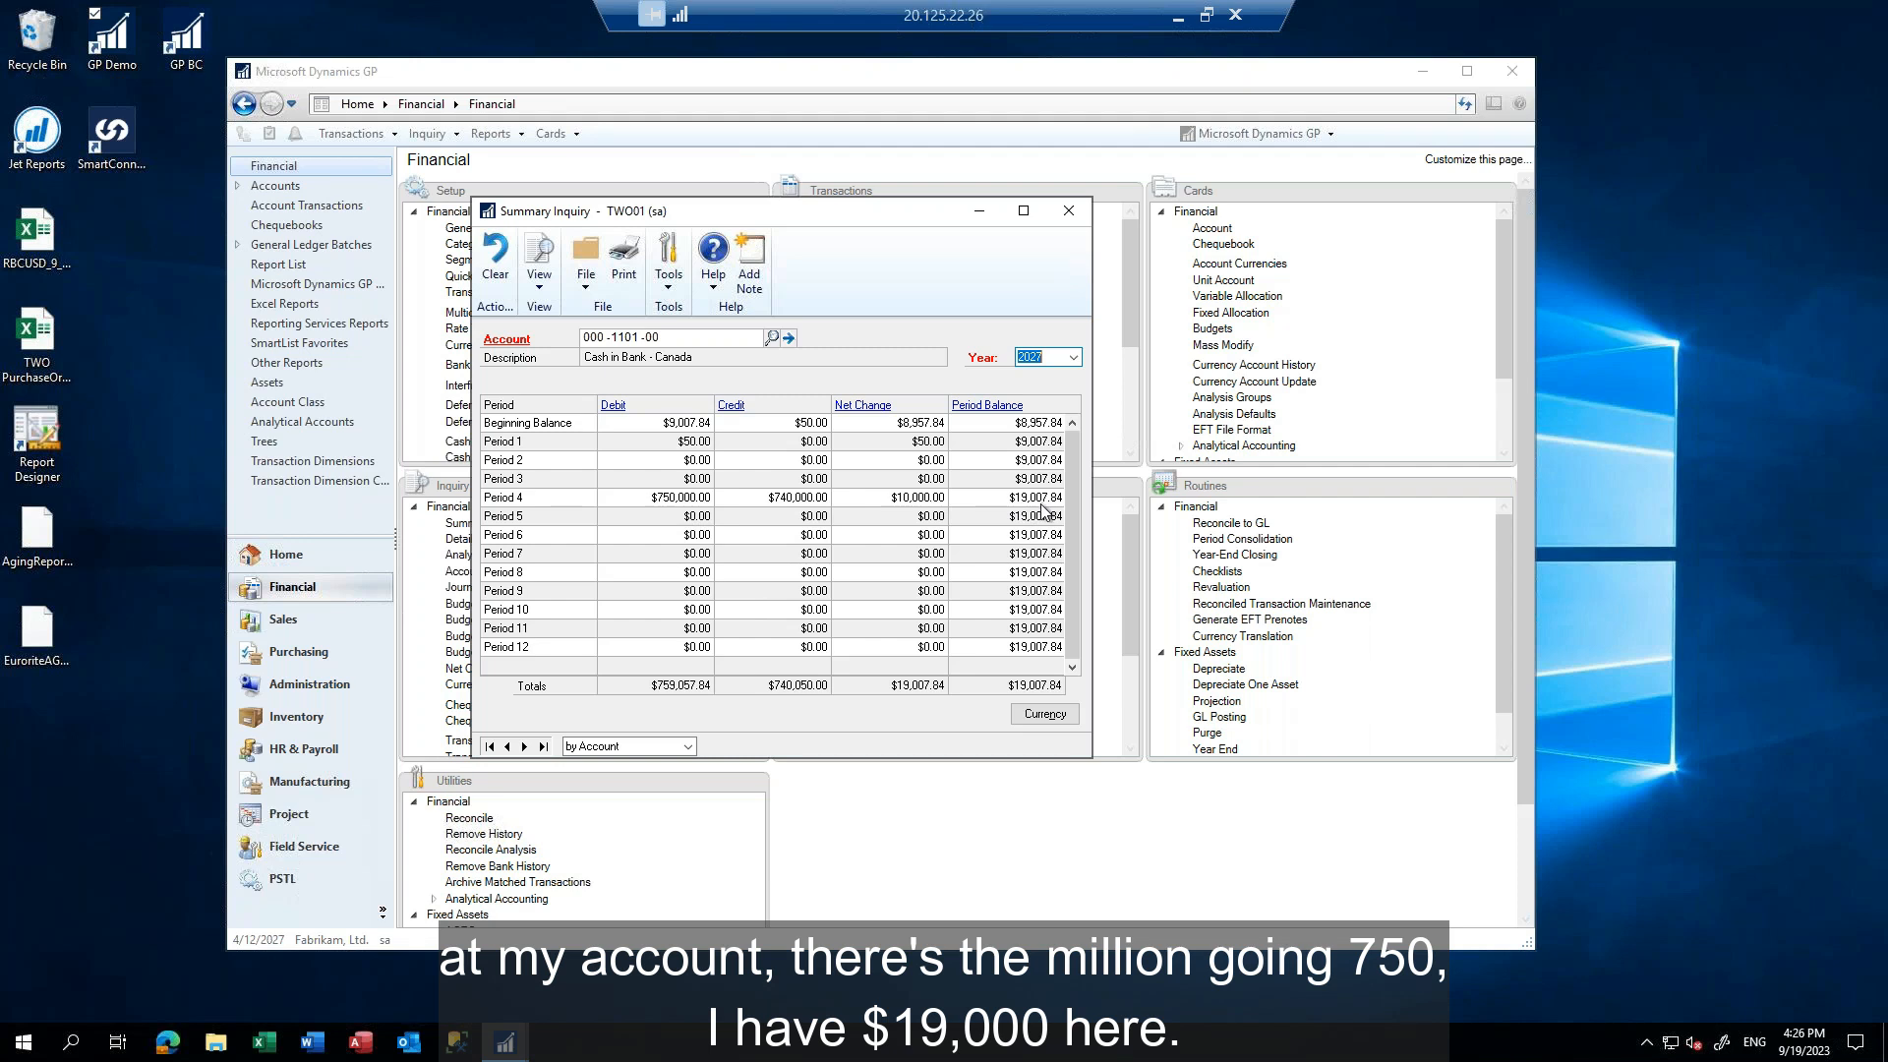
left_click(1060, 714)
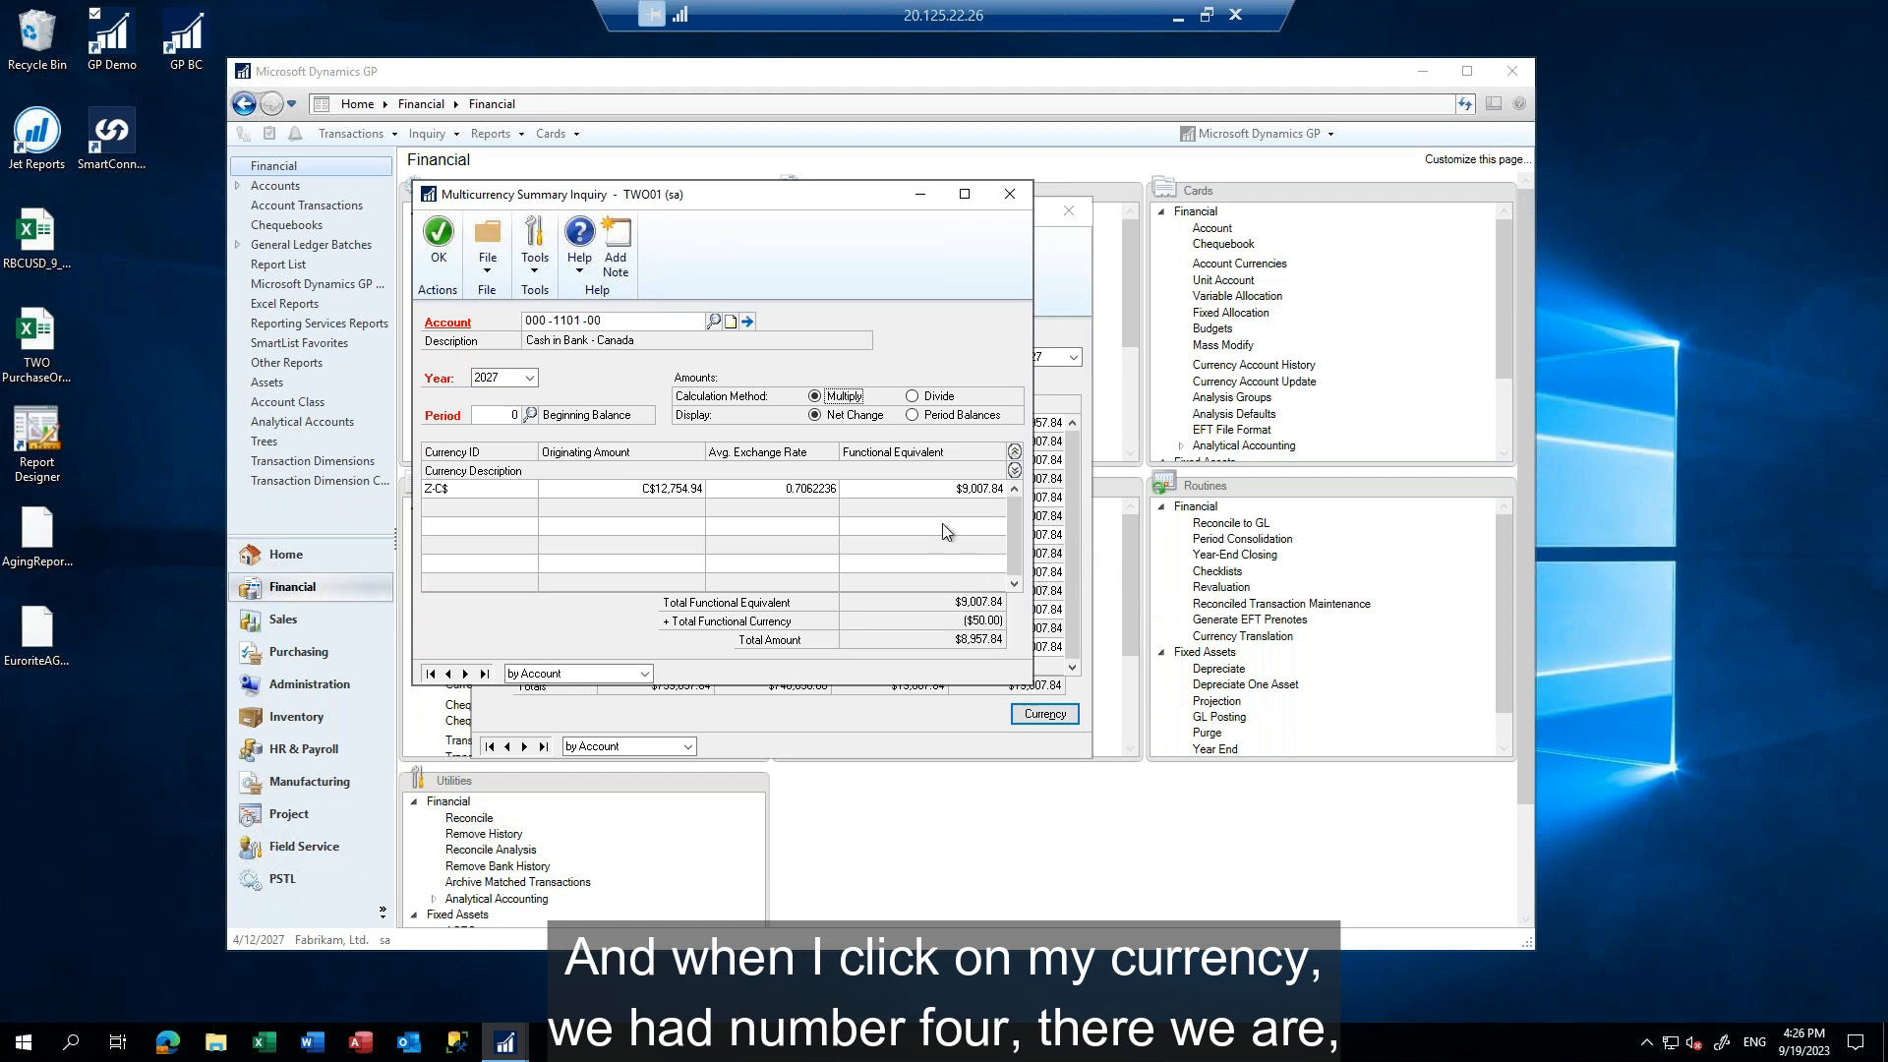
Check the Canadian cash account's period balances for Period 4, comparing the Divide and Multiply calculation methods, and close the breakdown
left_click(923, 417)
left_click(530, 414)
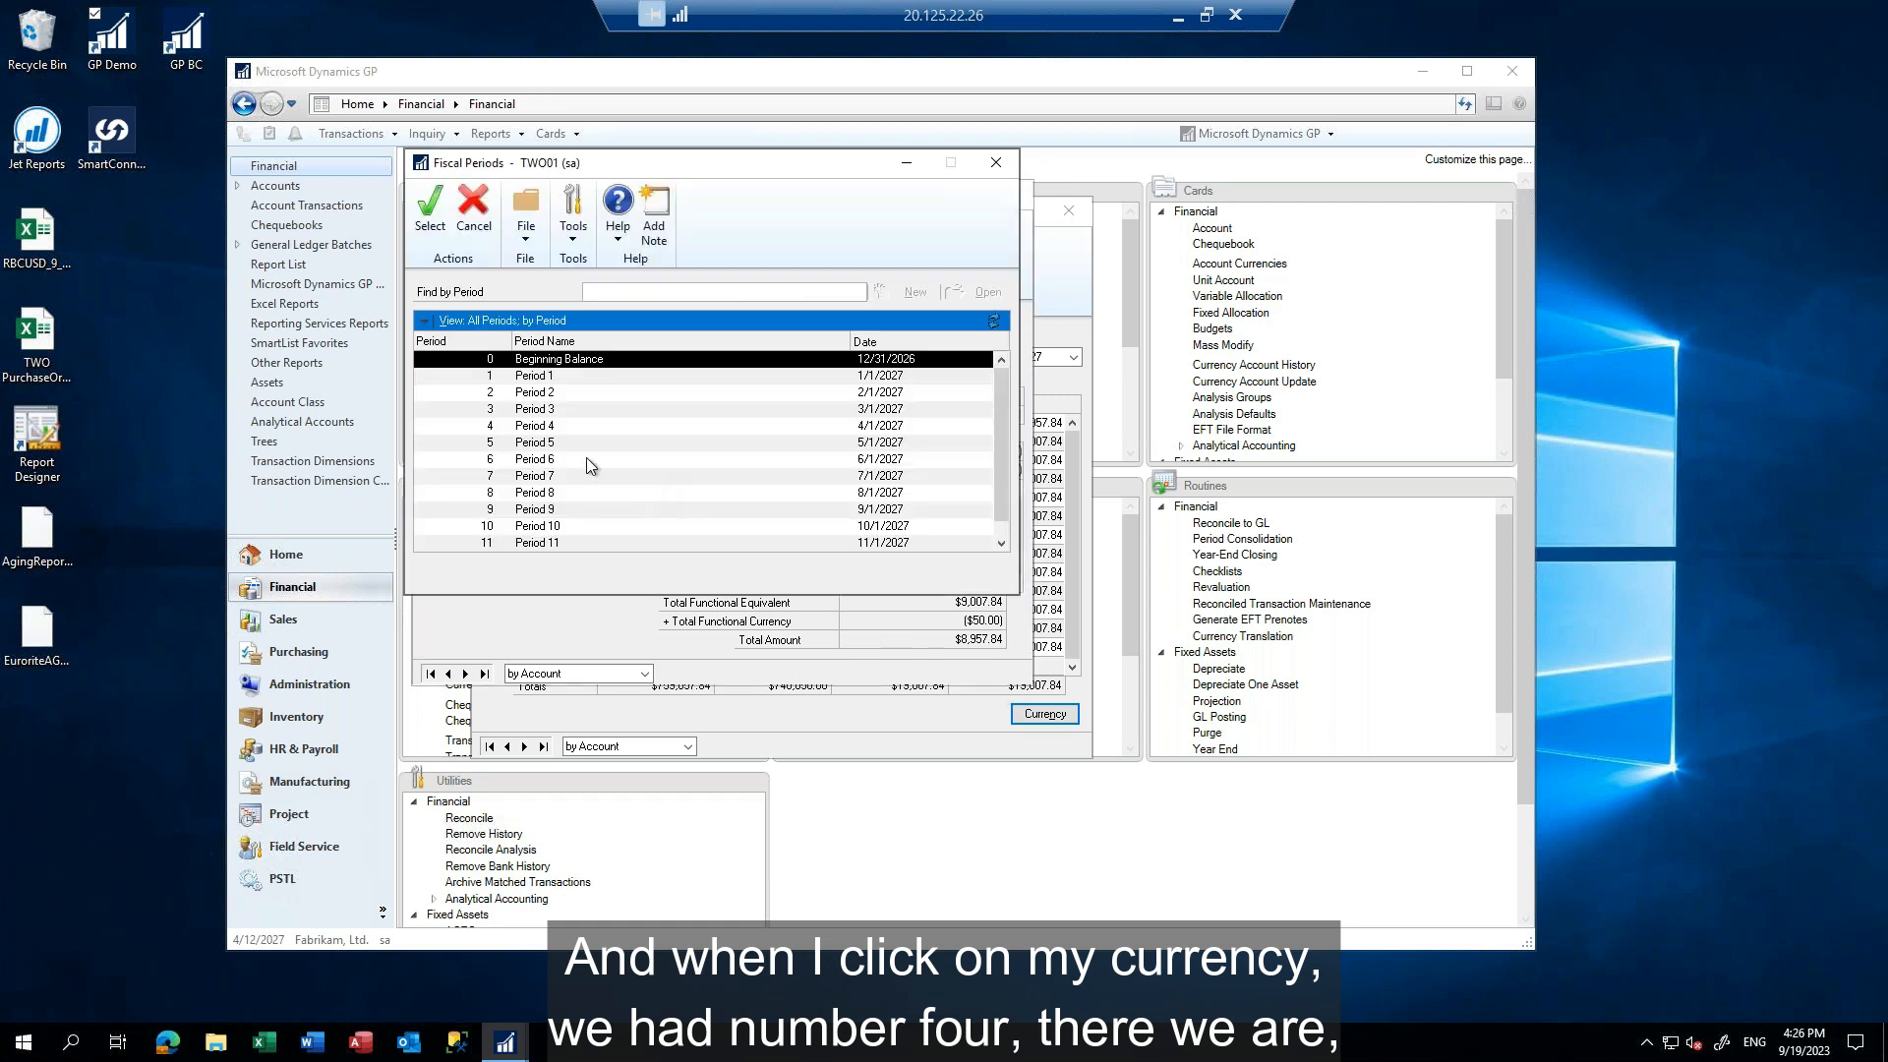
double_click(535, 427)
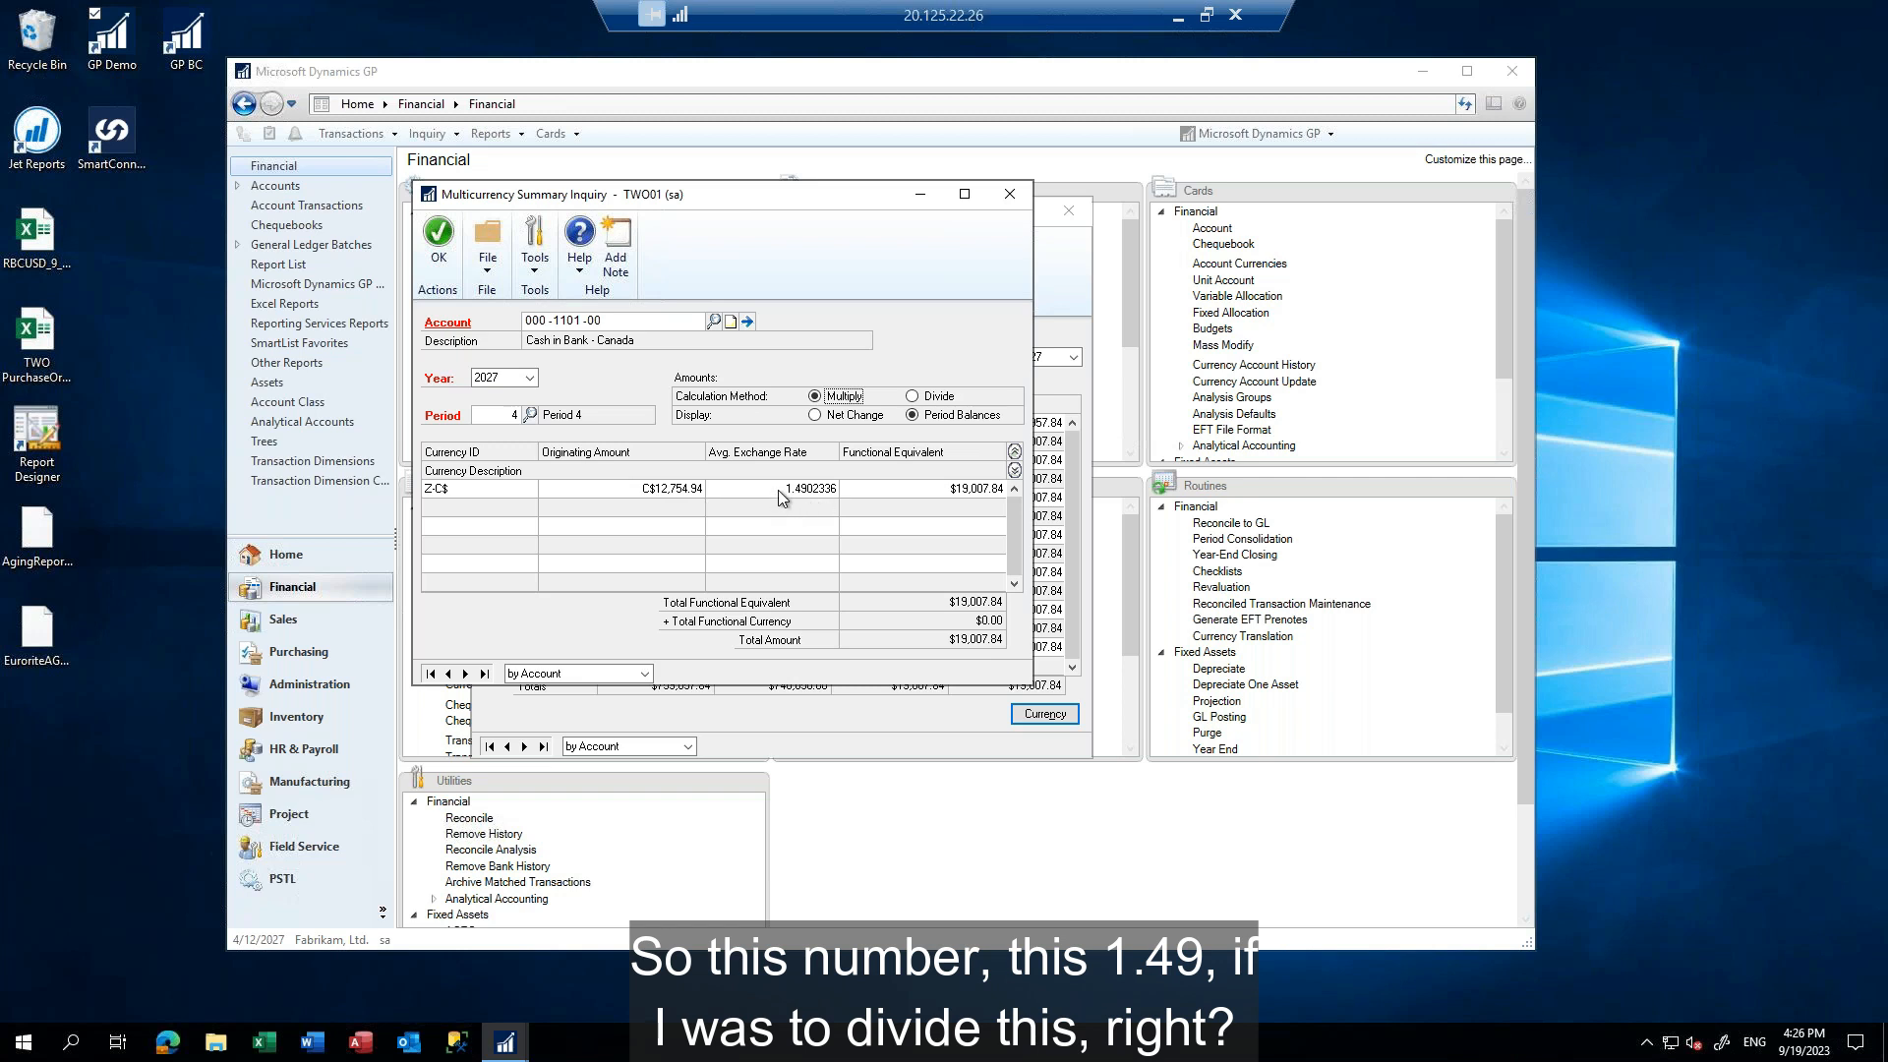
left_click(913, 397)
left_click(815, 397)
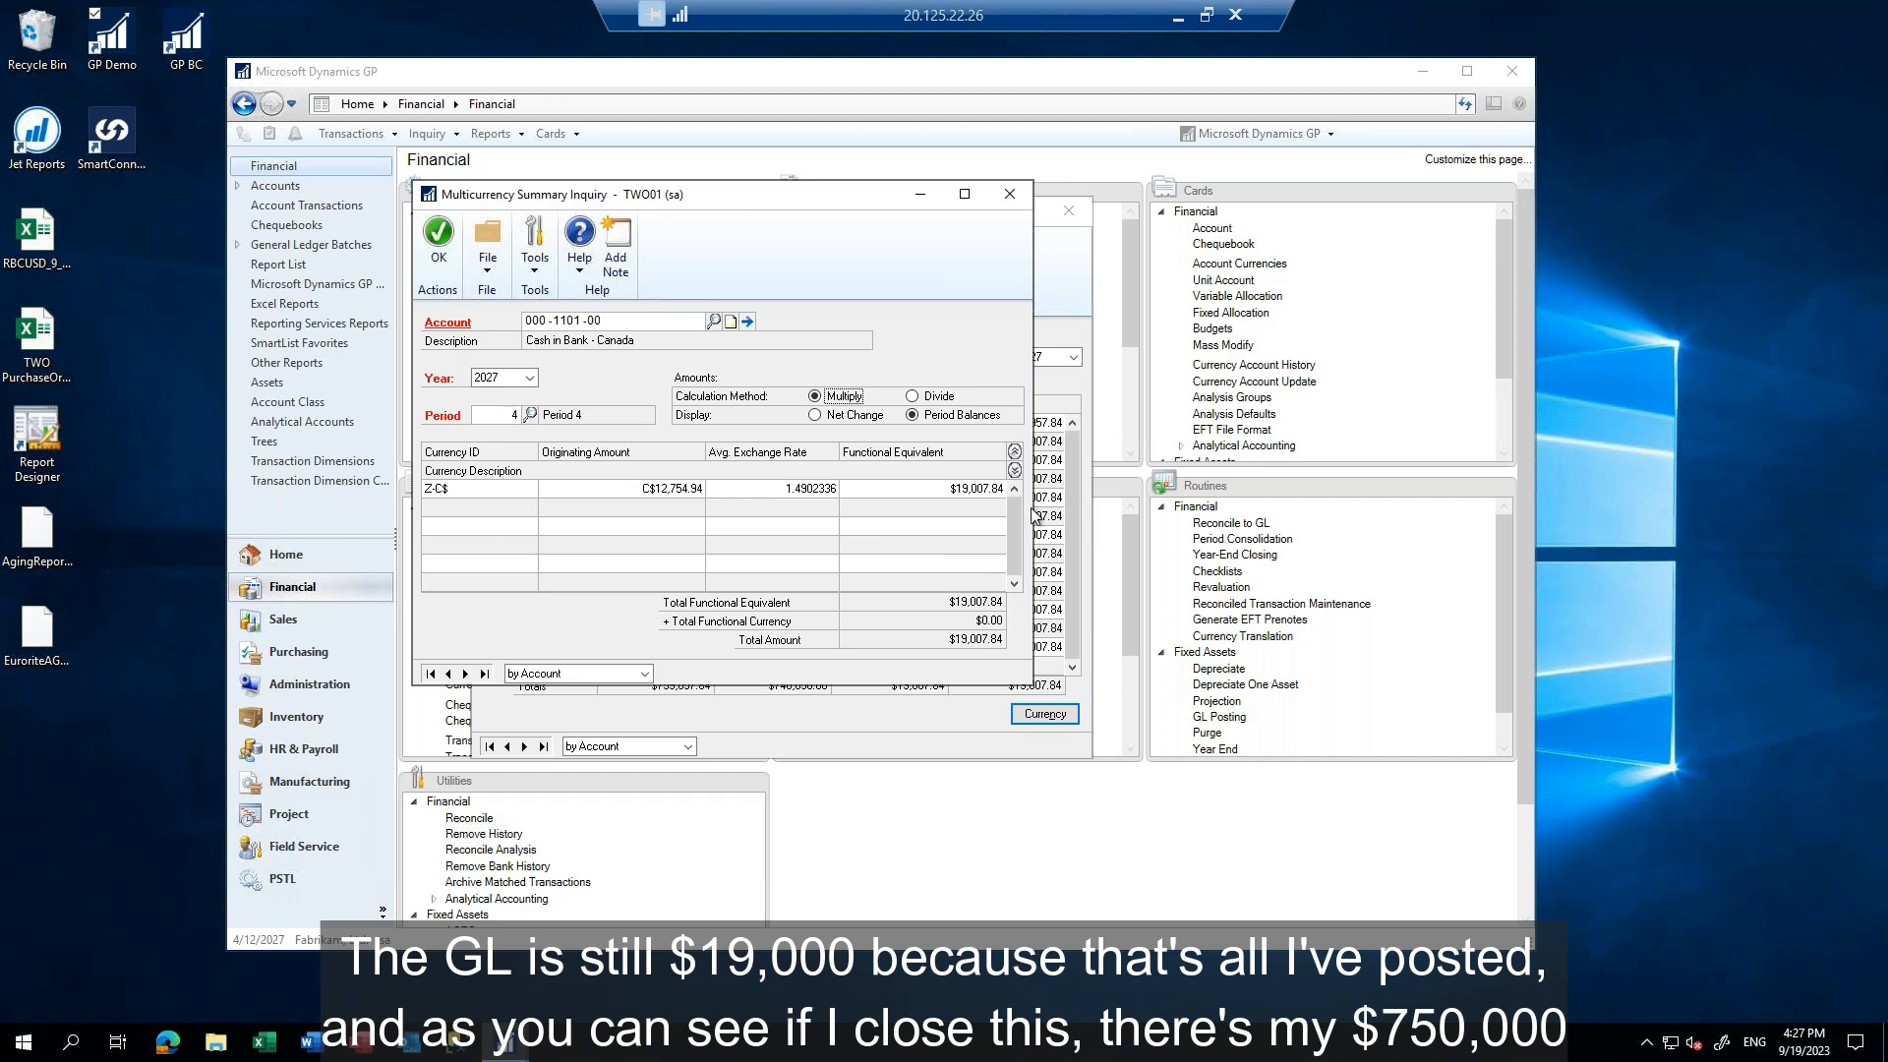
left_click(1008, 195)
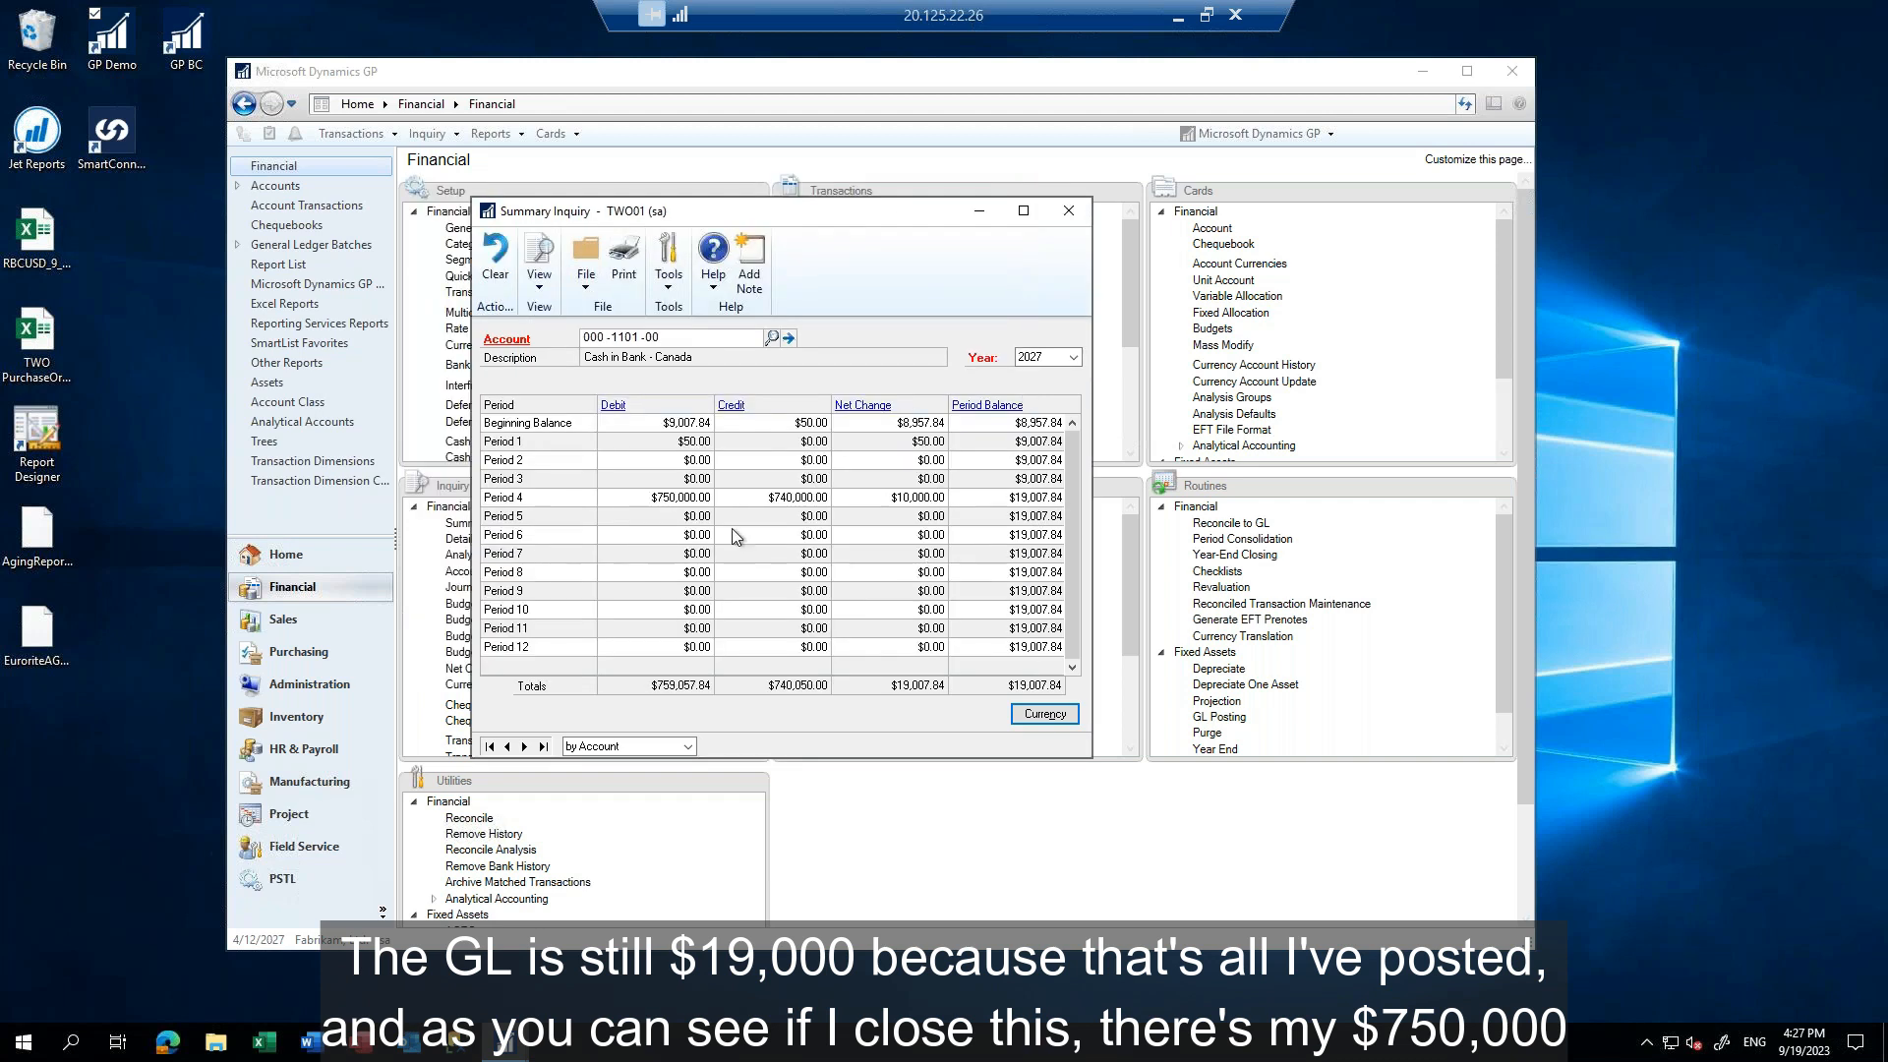
Review the currency breakdown of Period 4 as net change and as period balances, and close the account inquiry
left_click(664, 501)
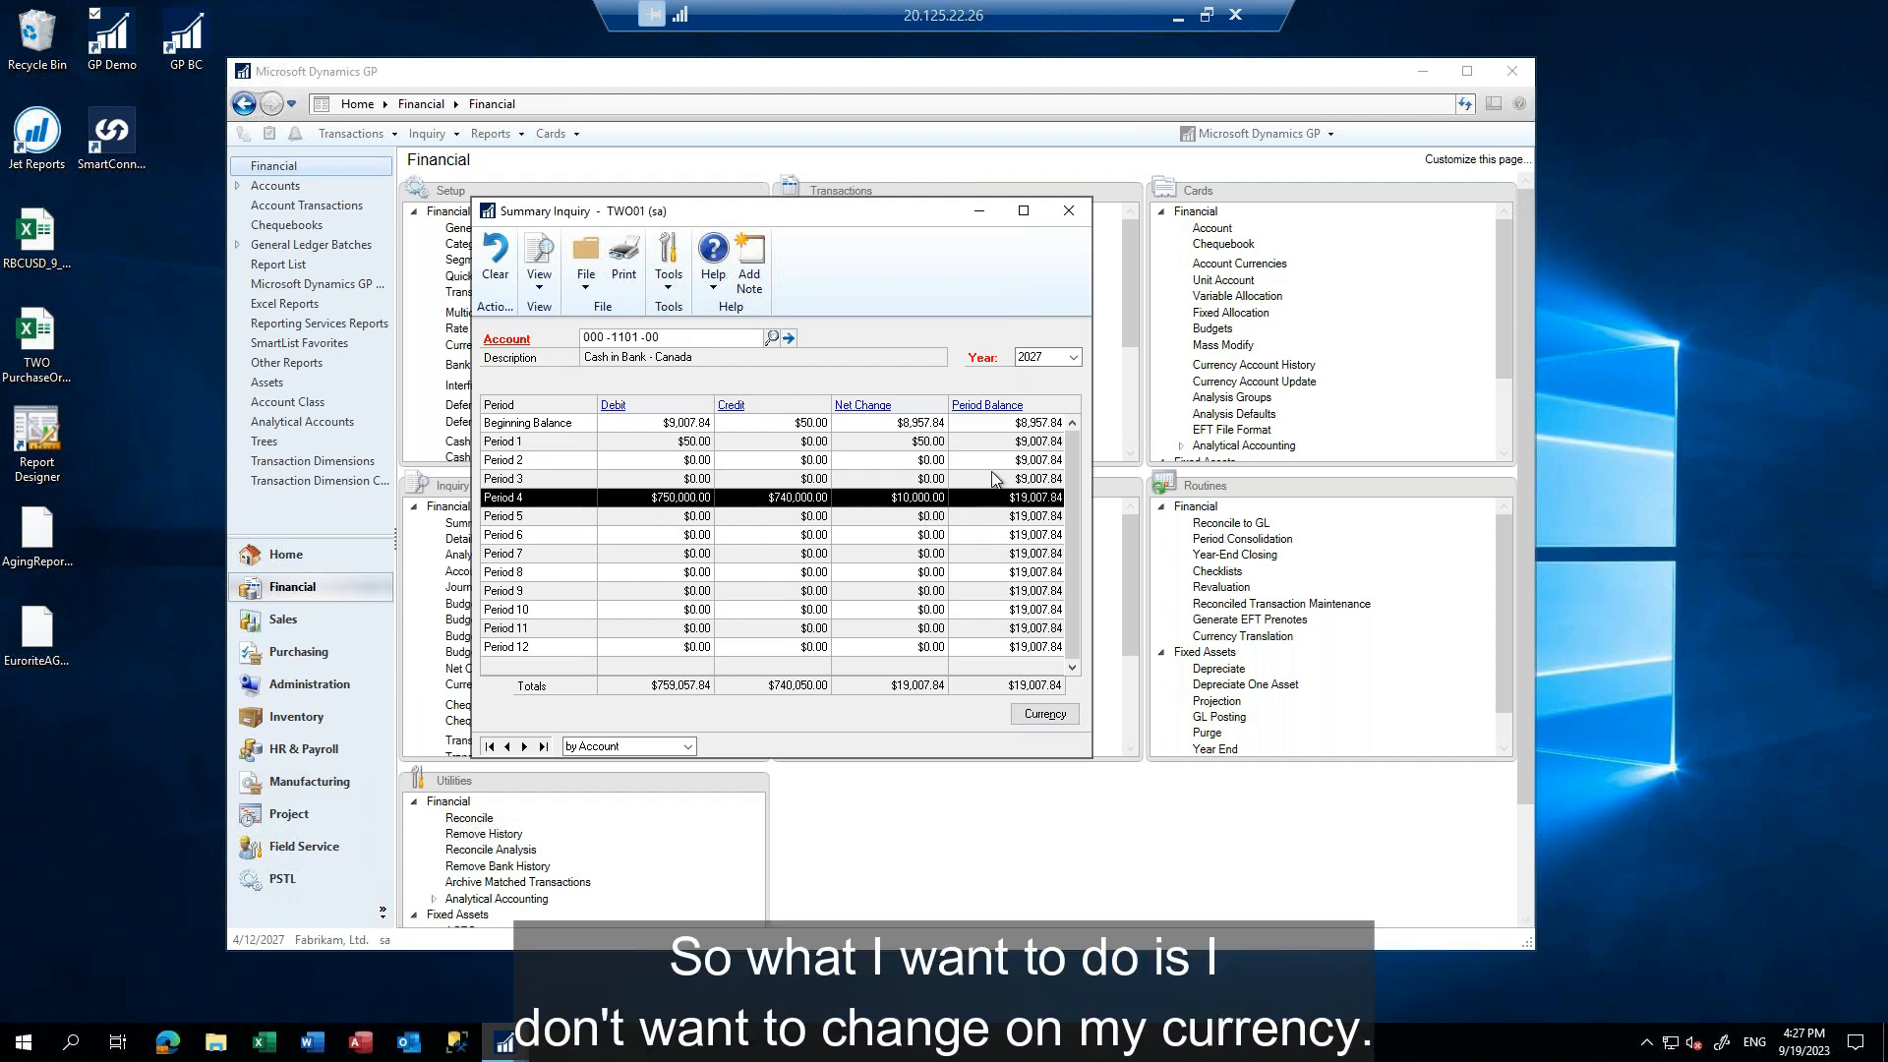
left_click(1045, 713)
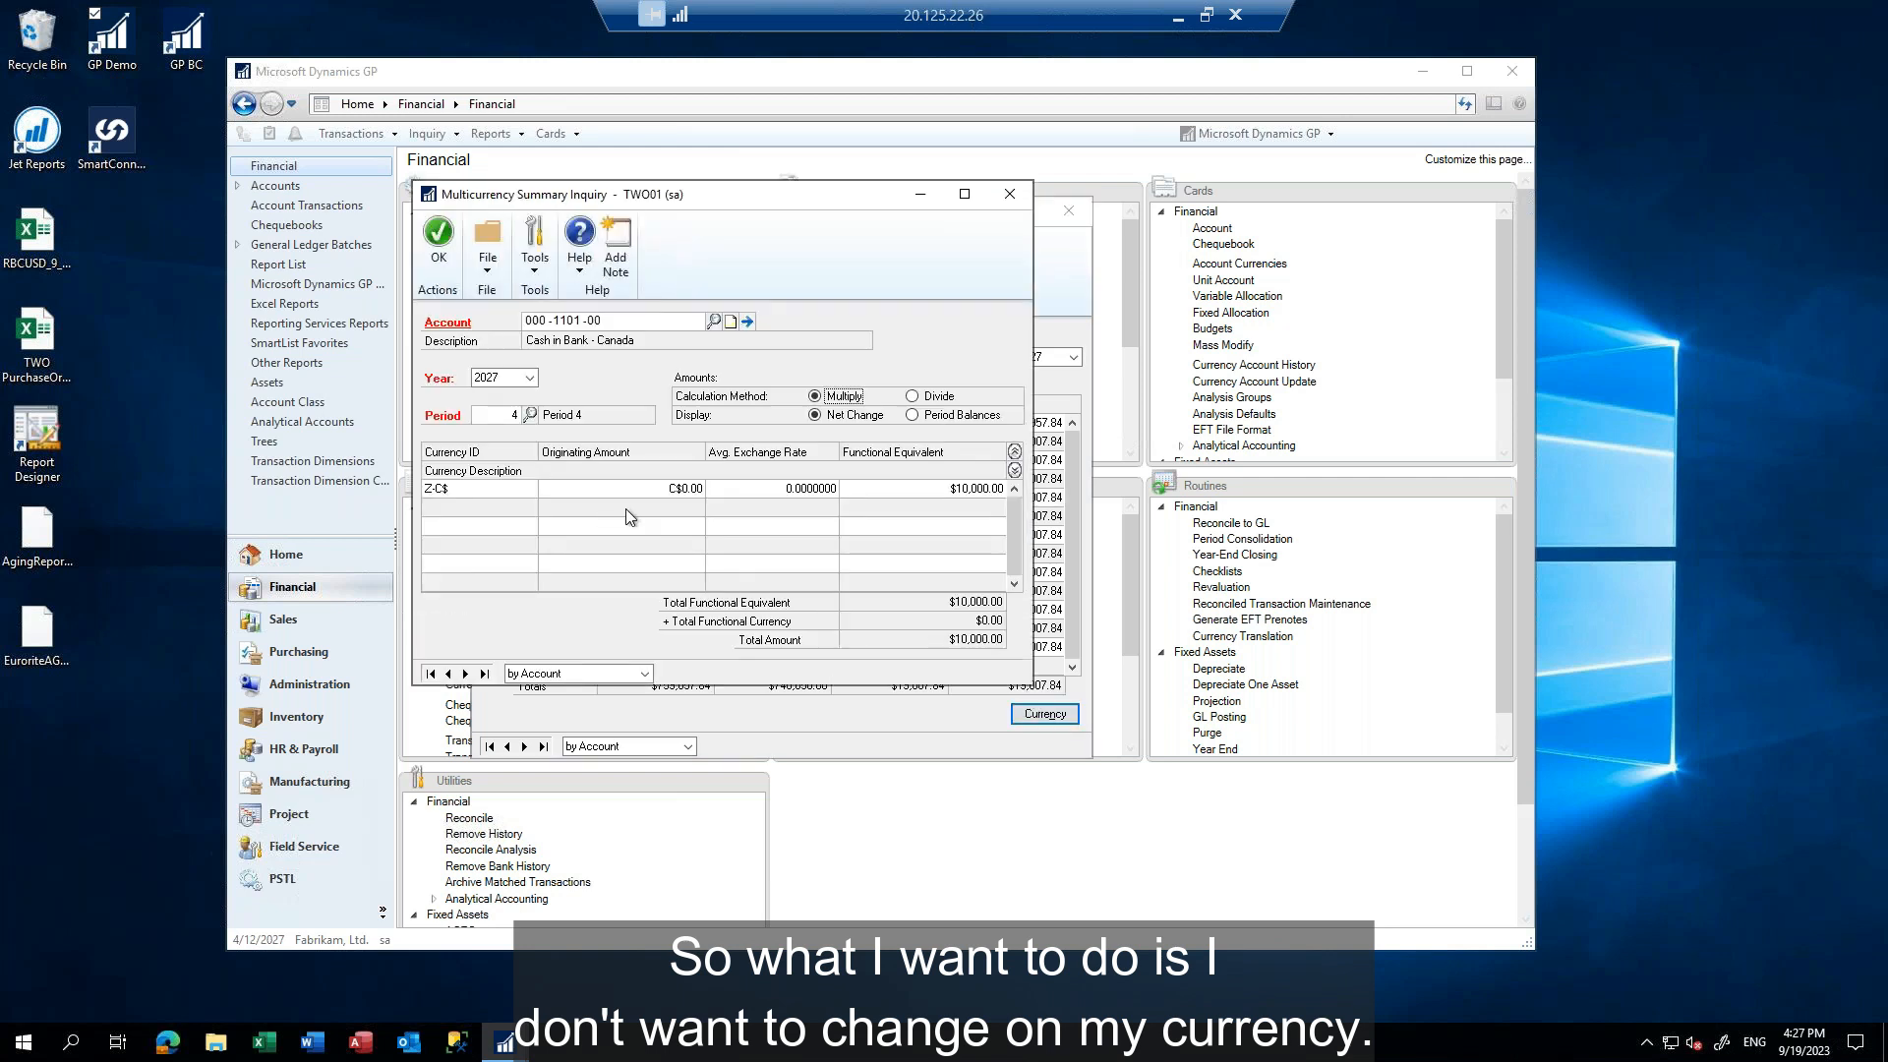
left_click(913, 415)
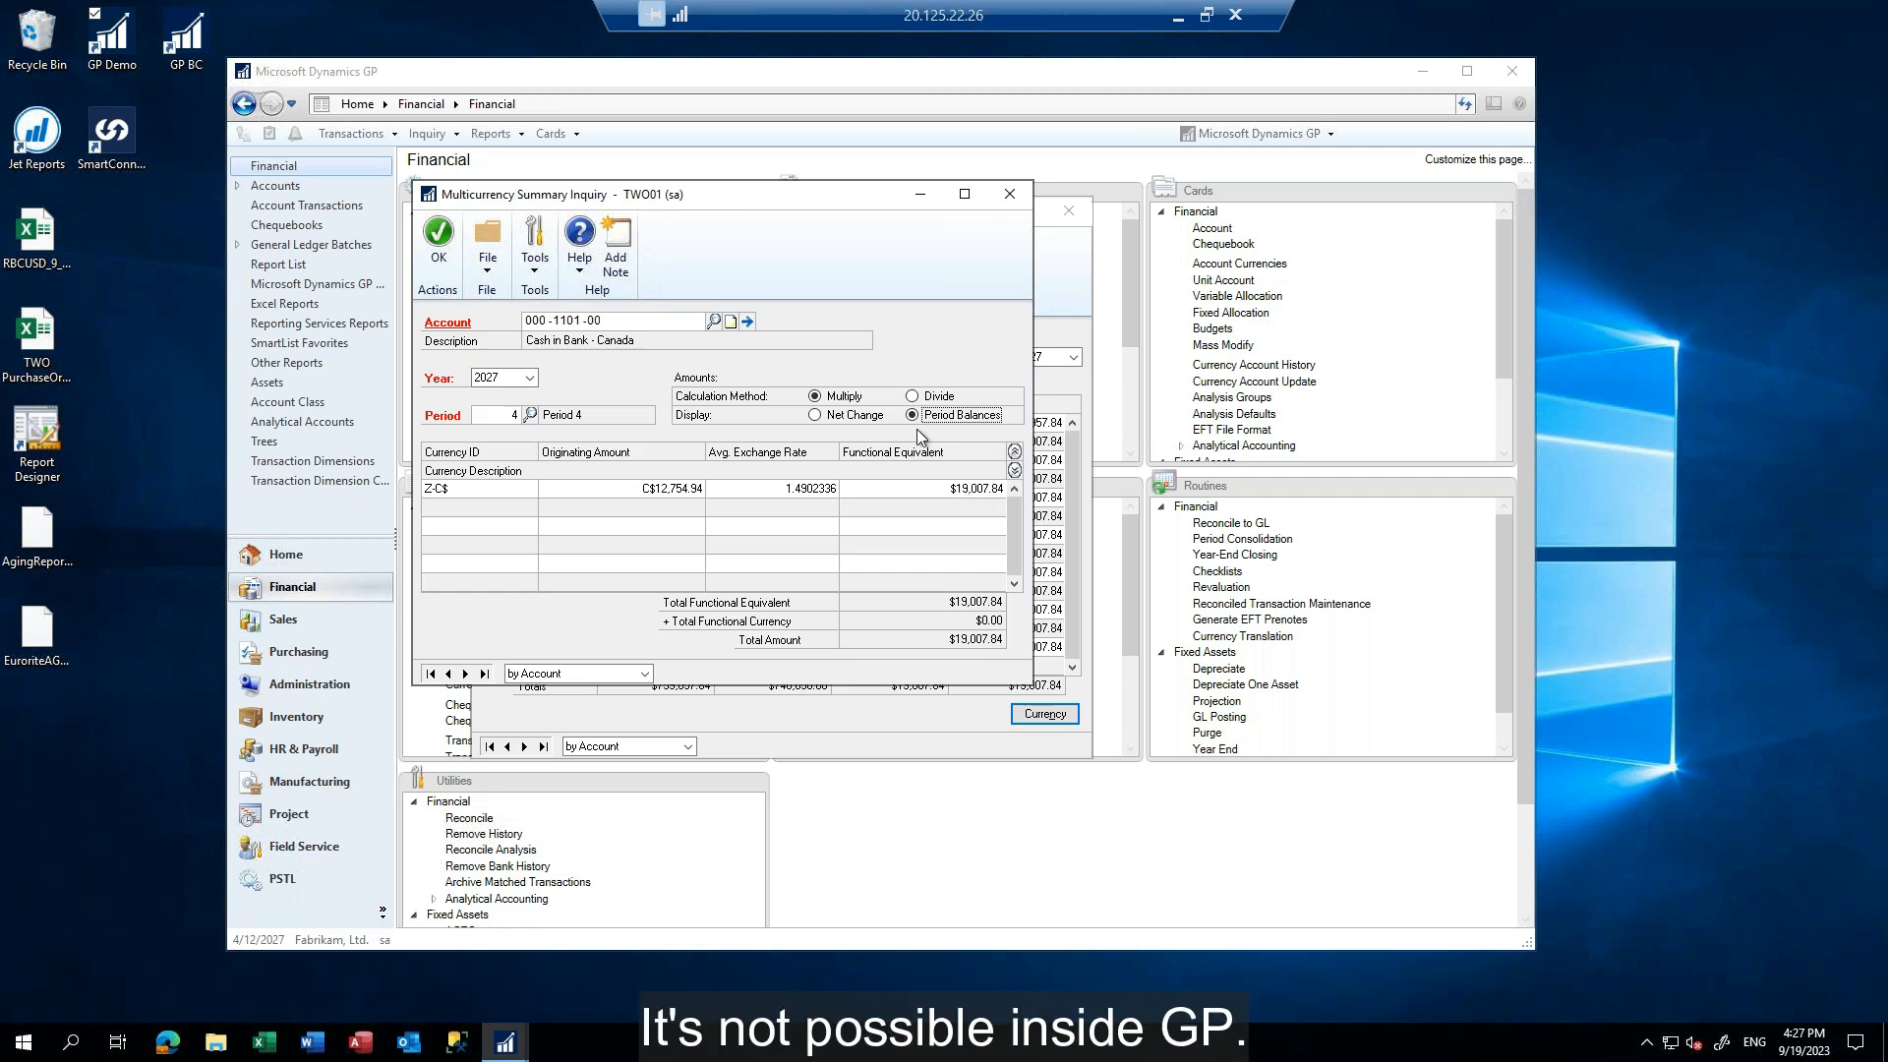
left_click(1008, 197)
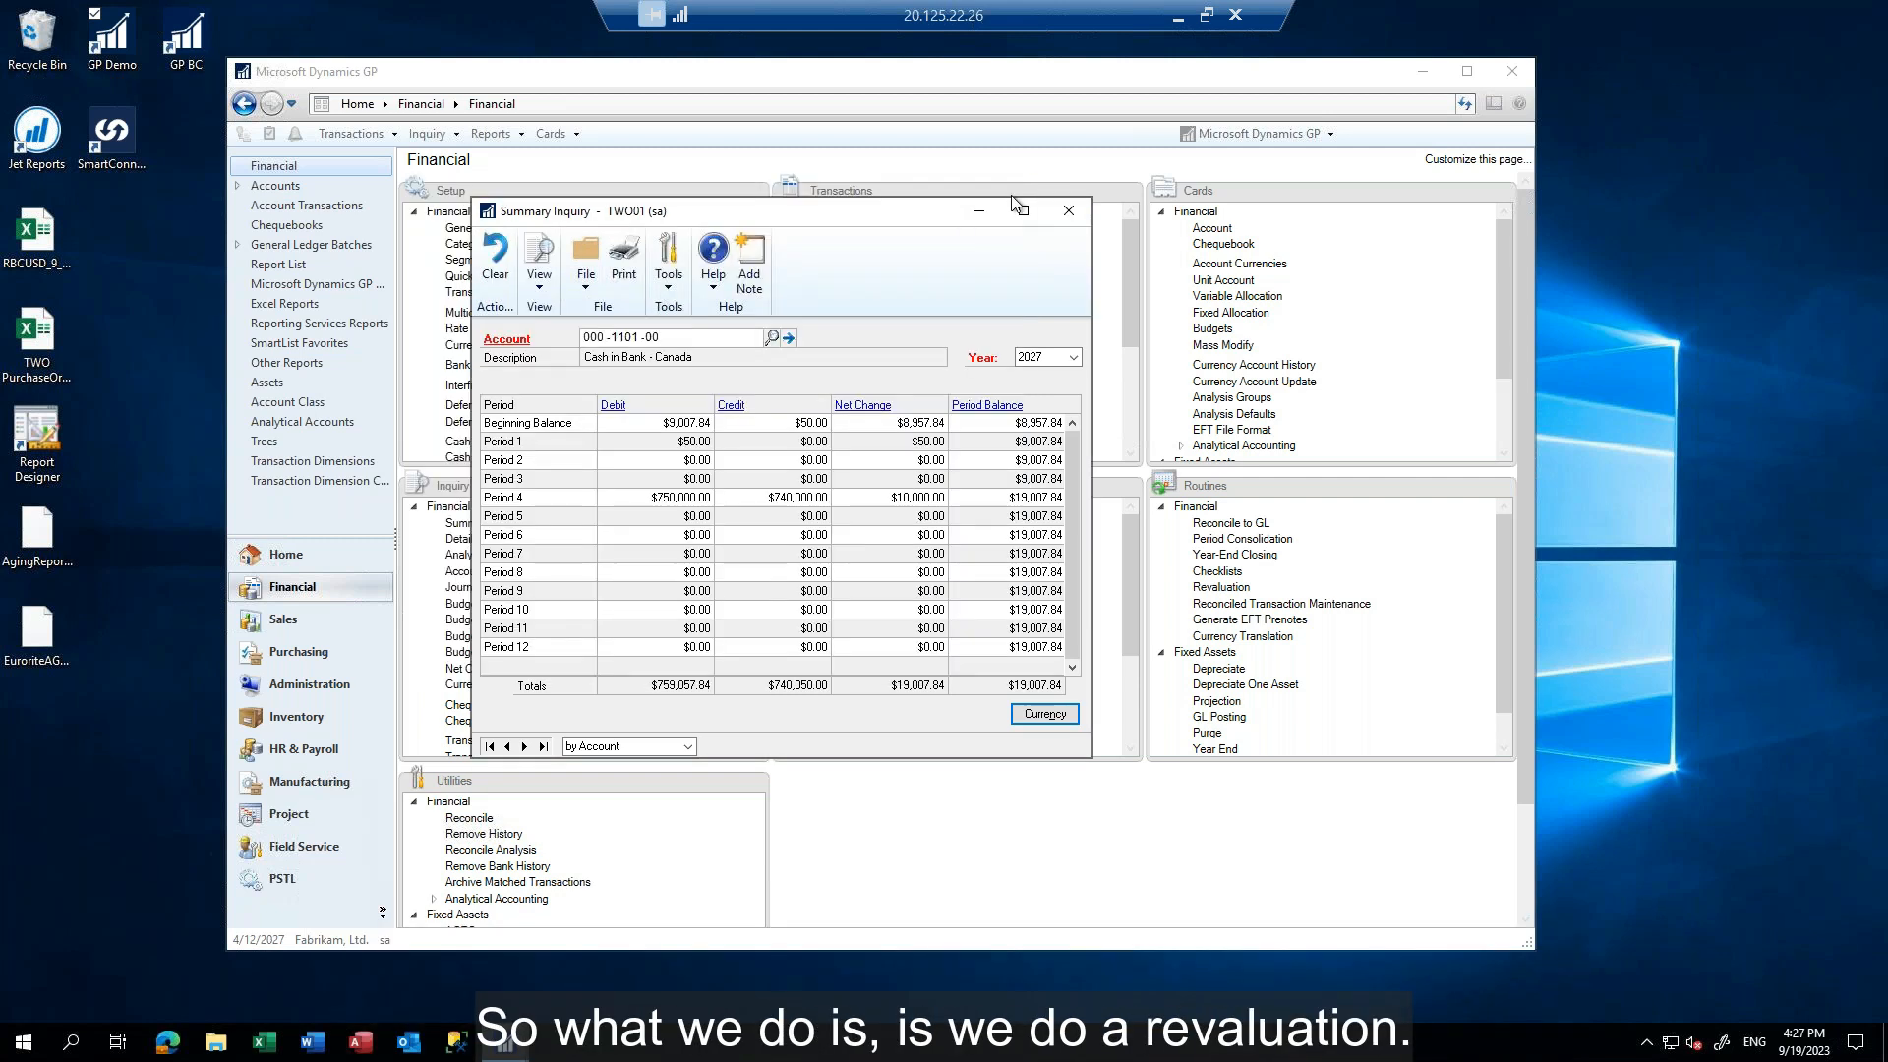
left_click(1068, 210)
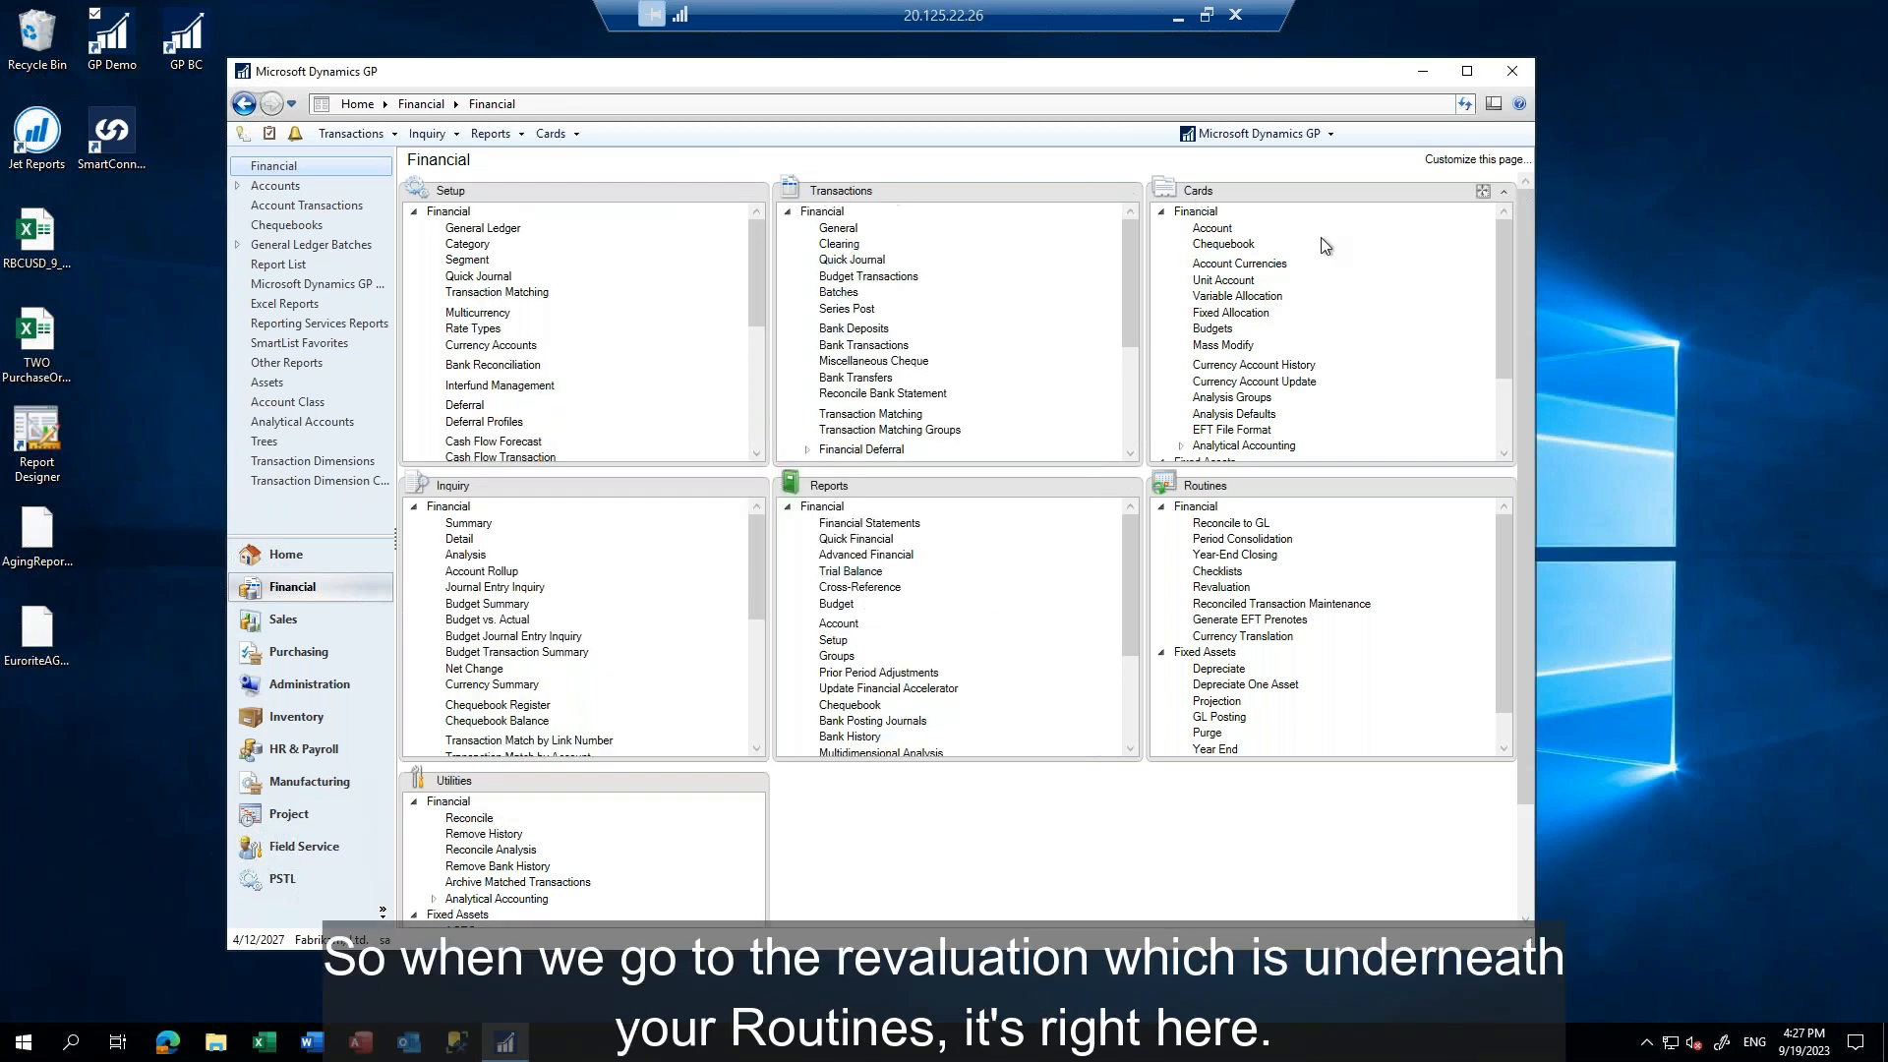
Start a multicurrency revaluation with the Cash revalue option for the Financial series and mark currency Z-C$
left_click(1229, 592)
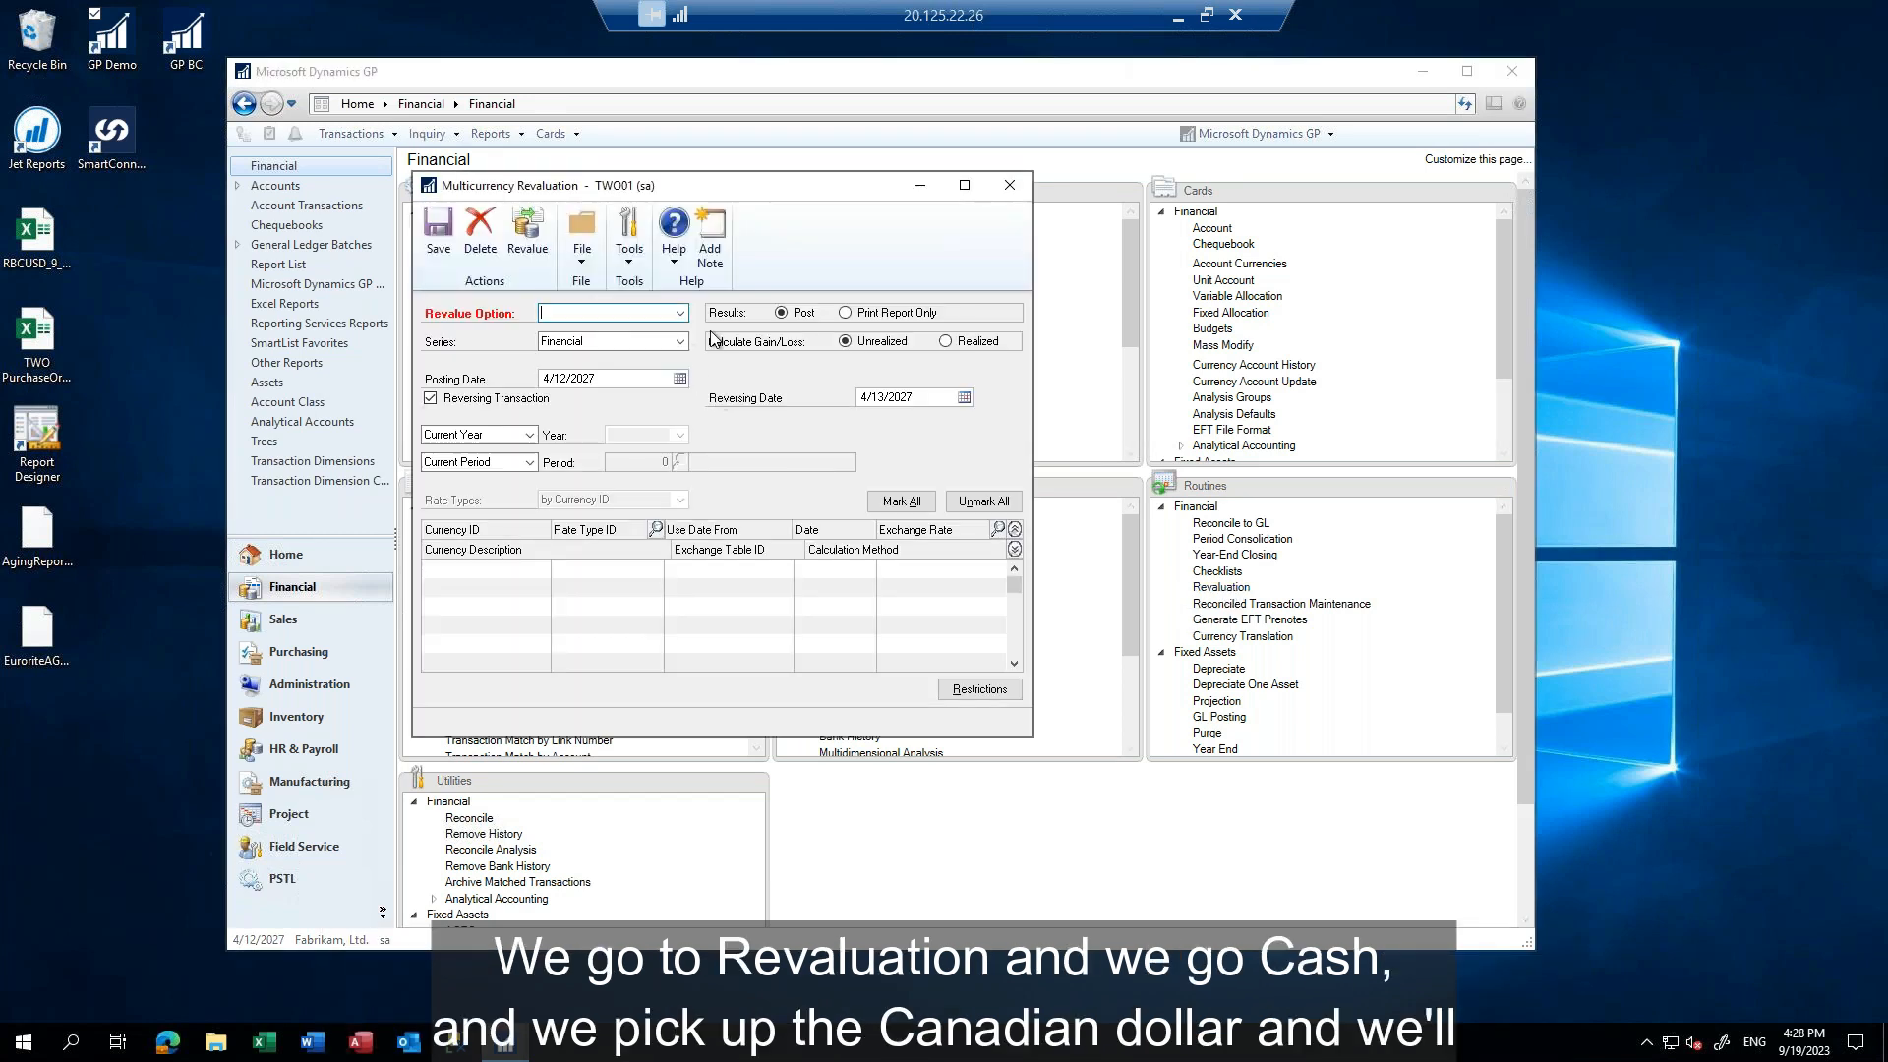
type("Cash")
key("Tab")
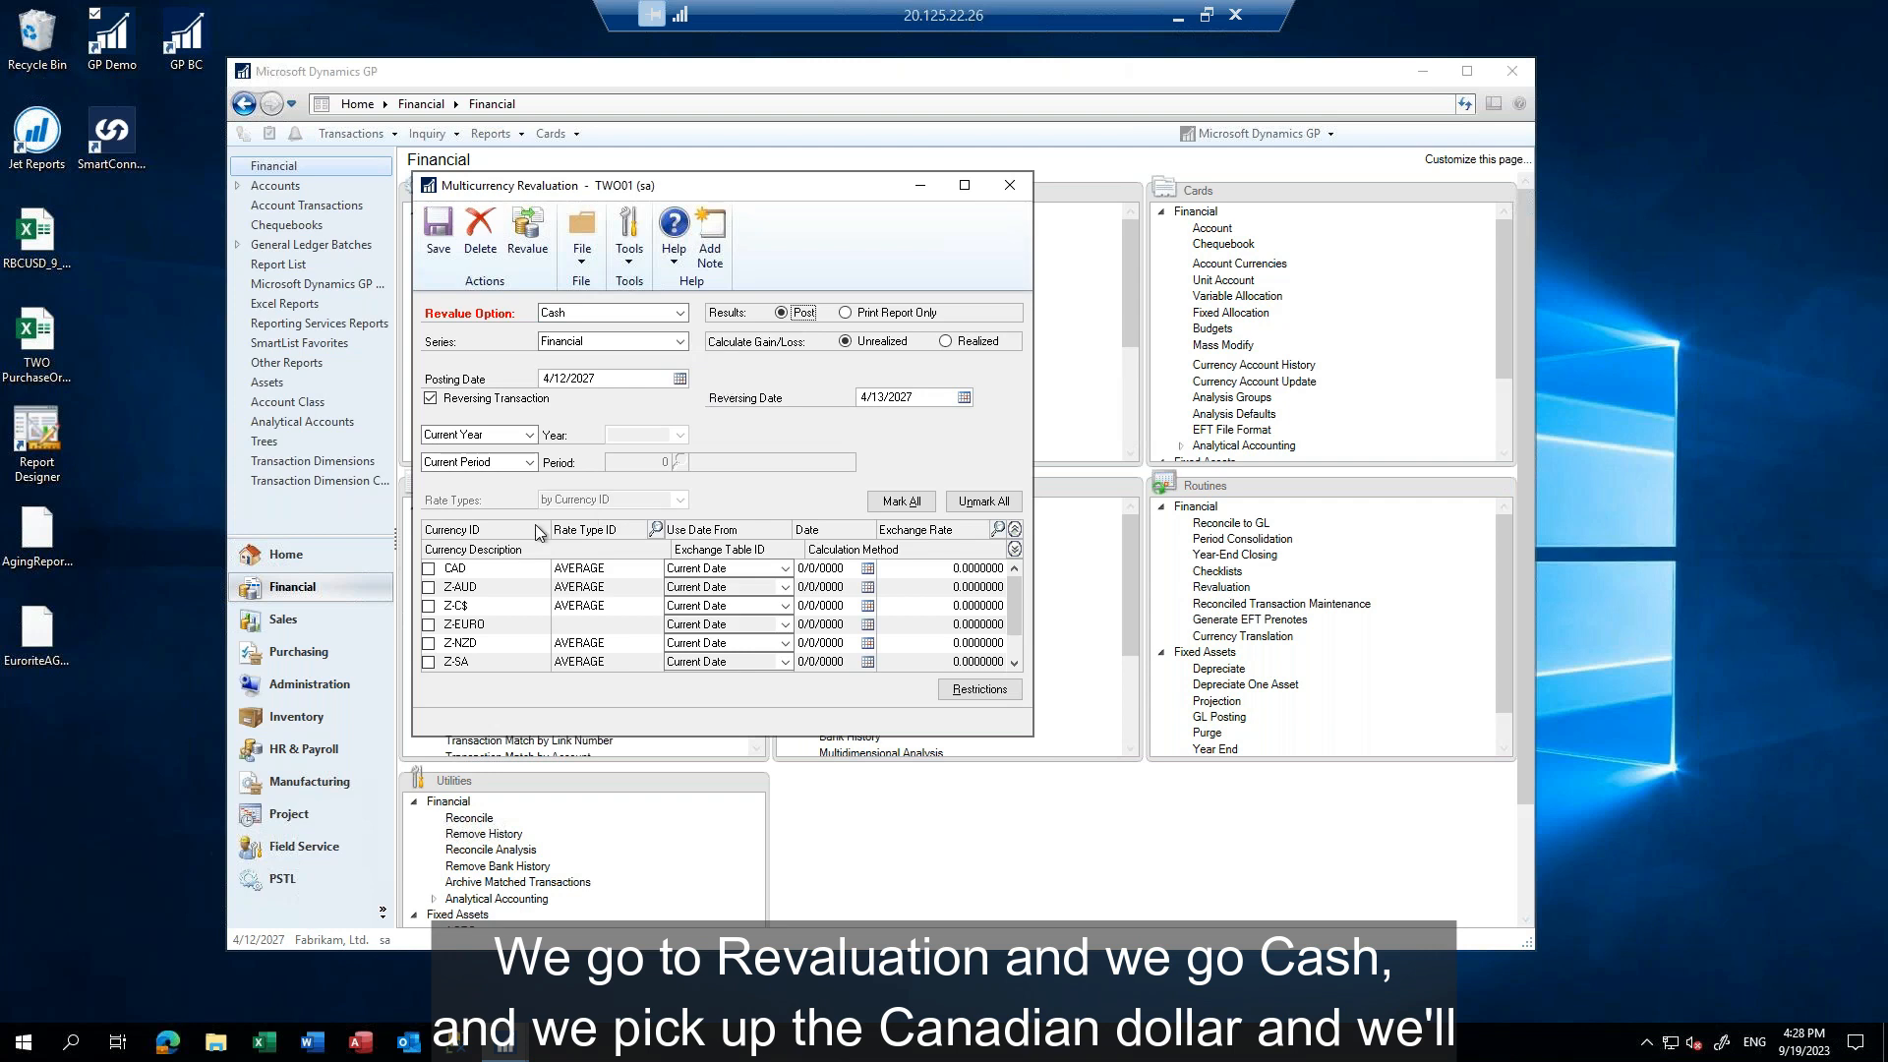
left_click(428, 605)
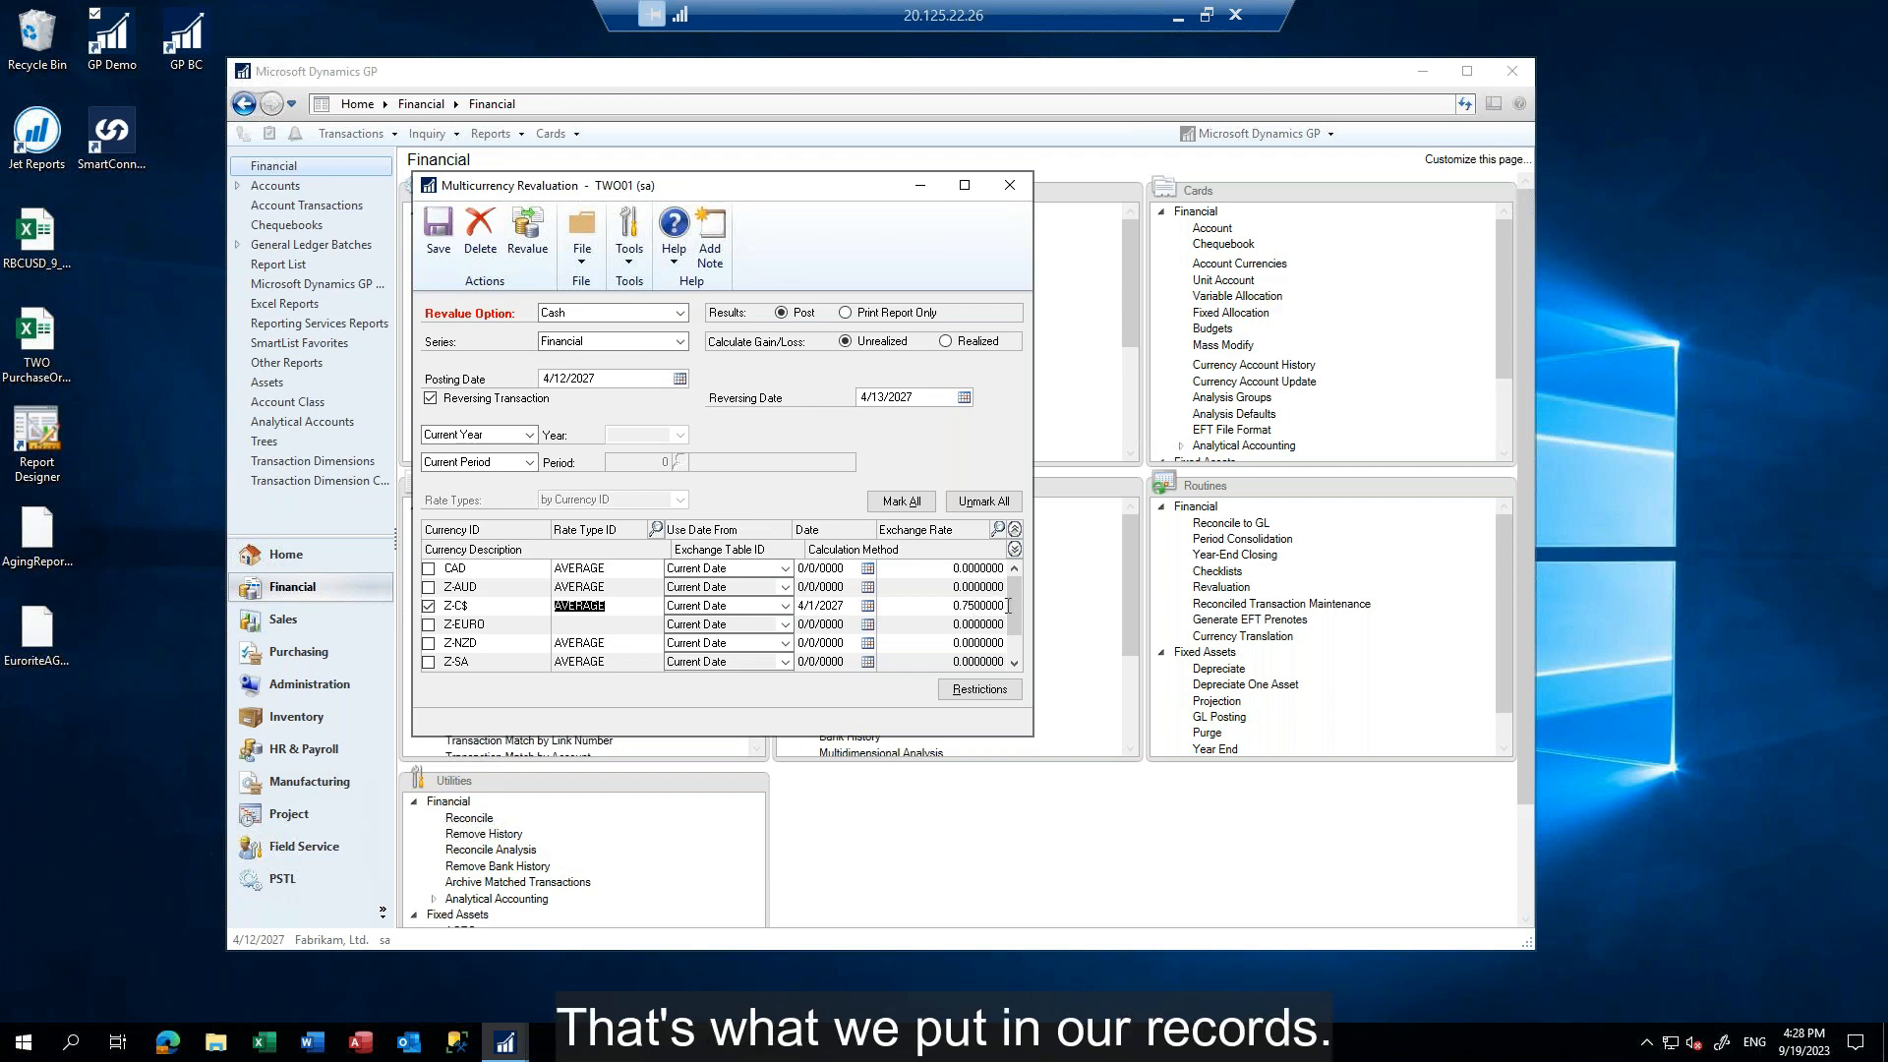
Restrict the revaluation to the Account segment from 1101 to 1101
left_click(978, 690)
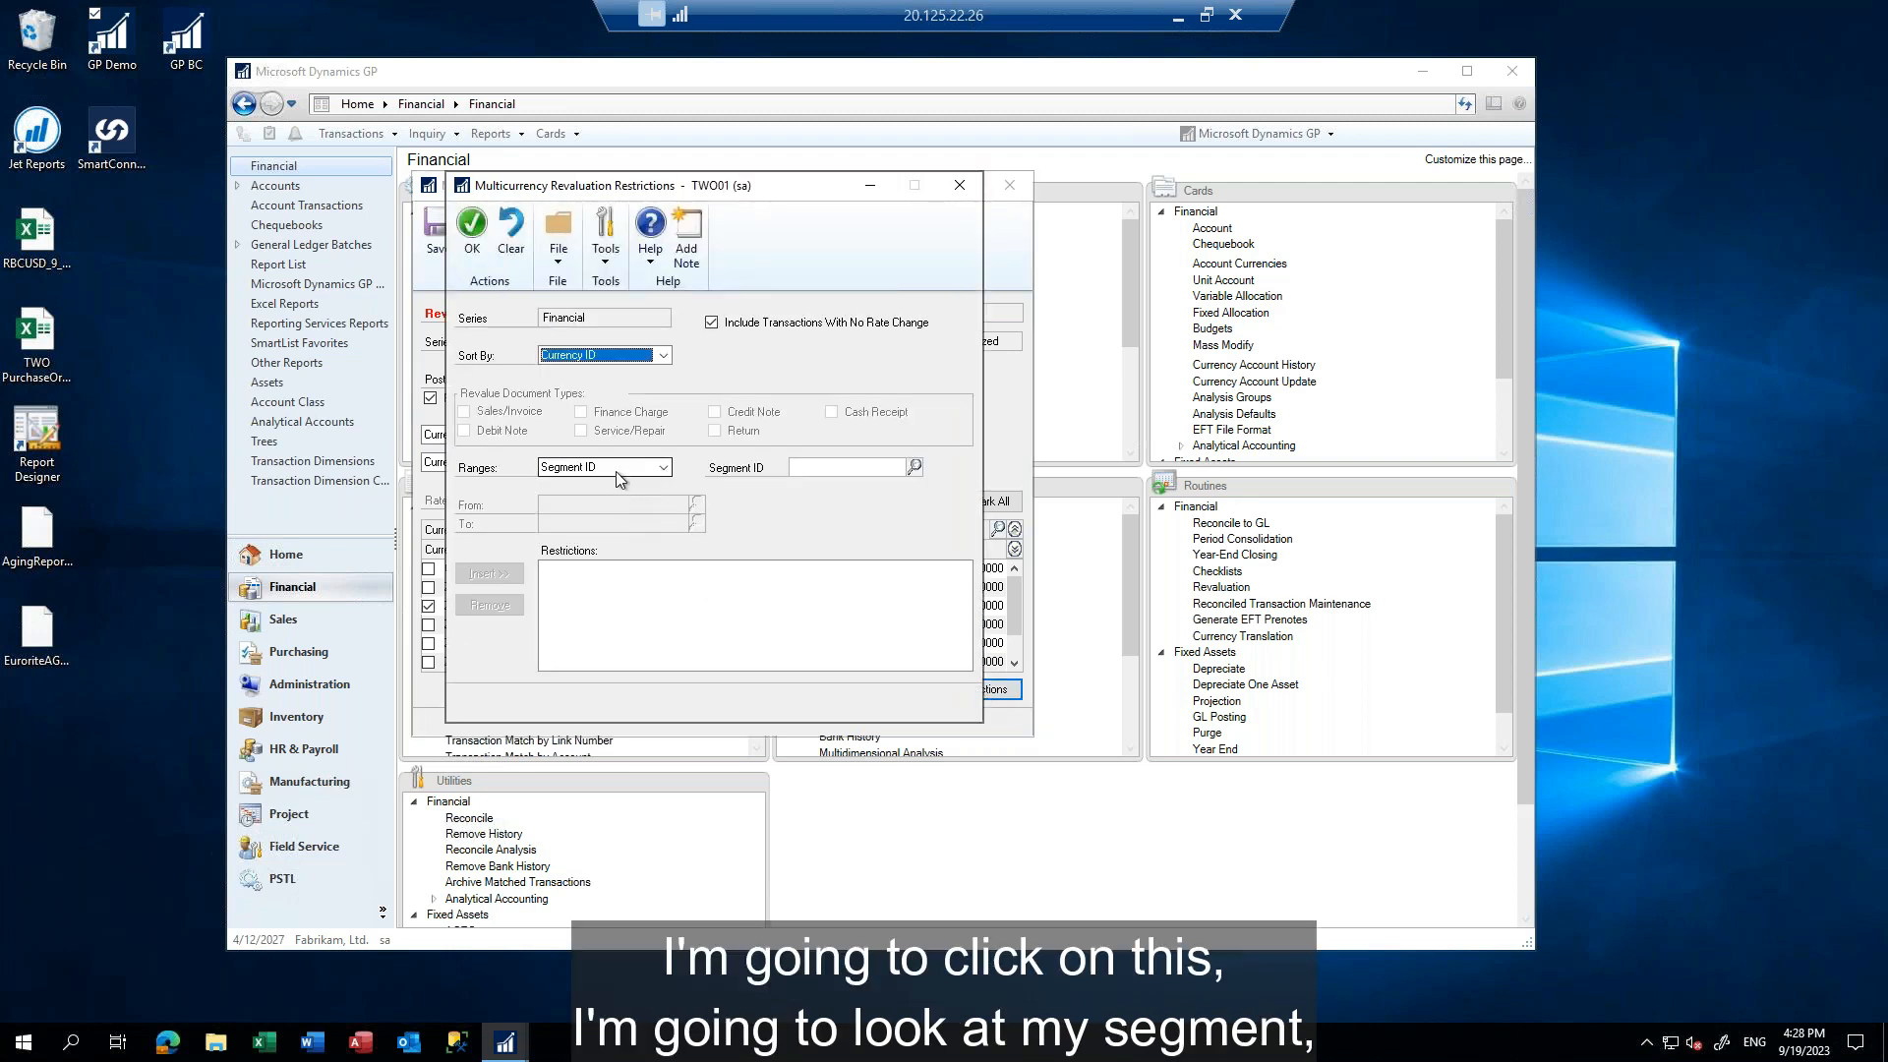
left_click(841, 468)
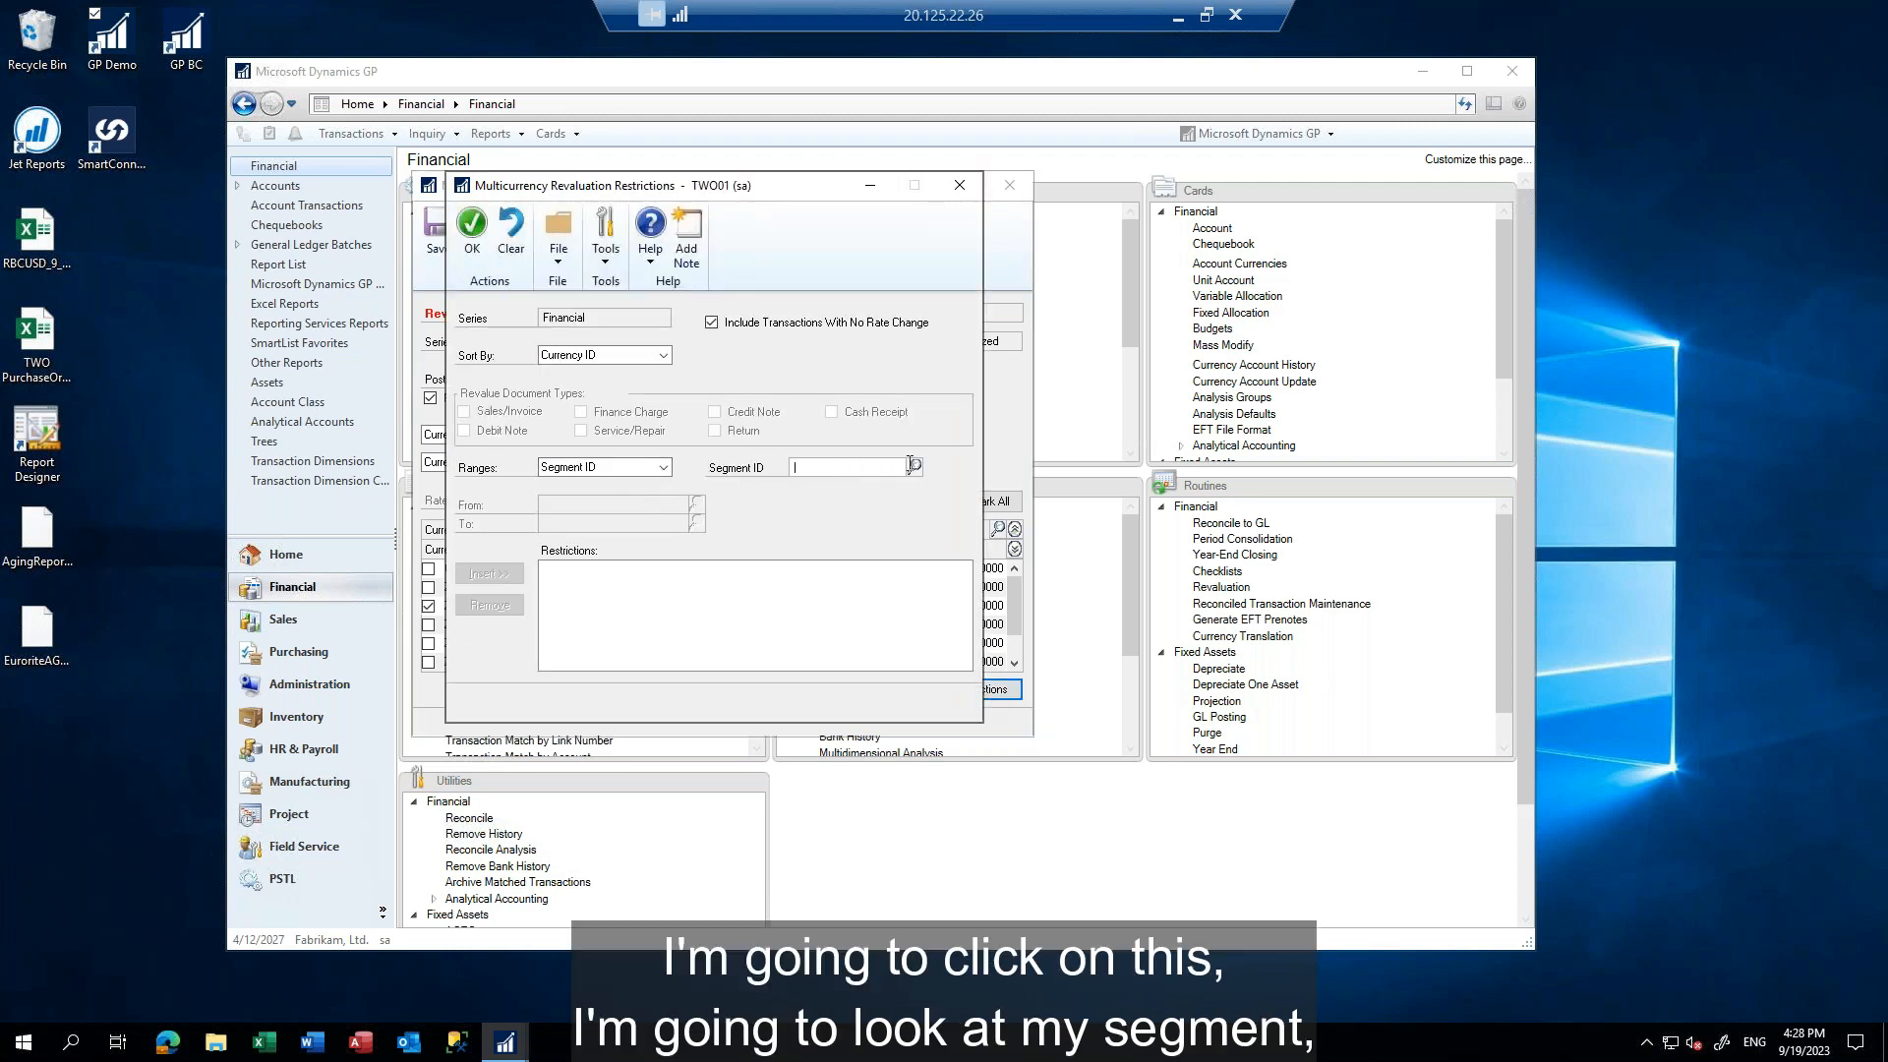
left_click(915, 466)
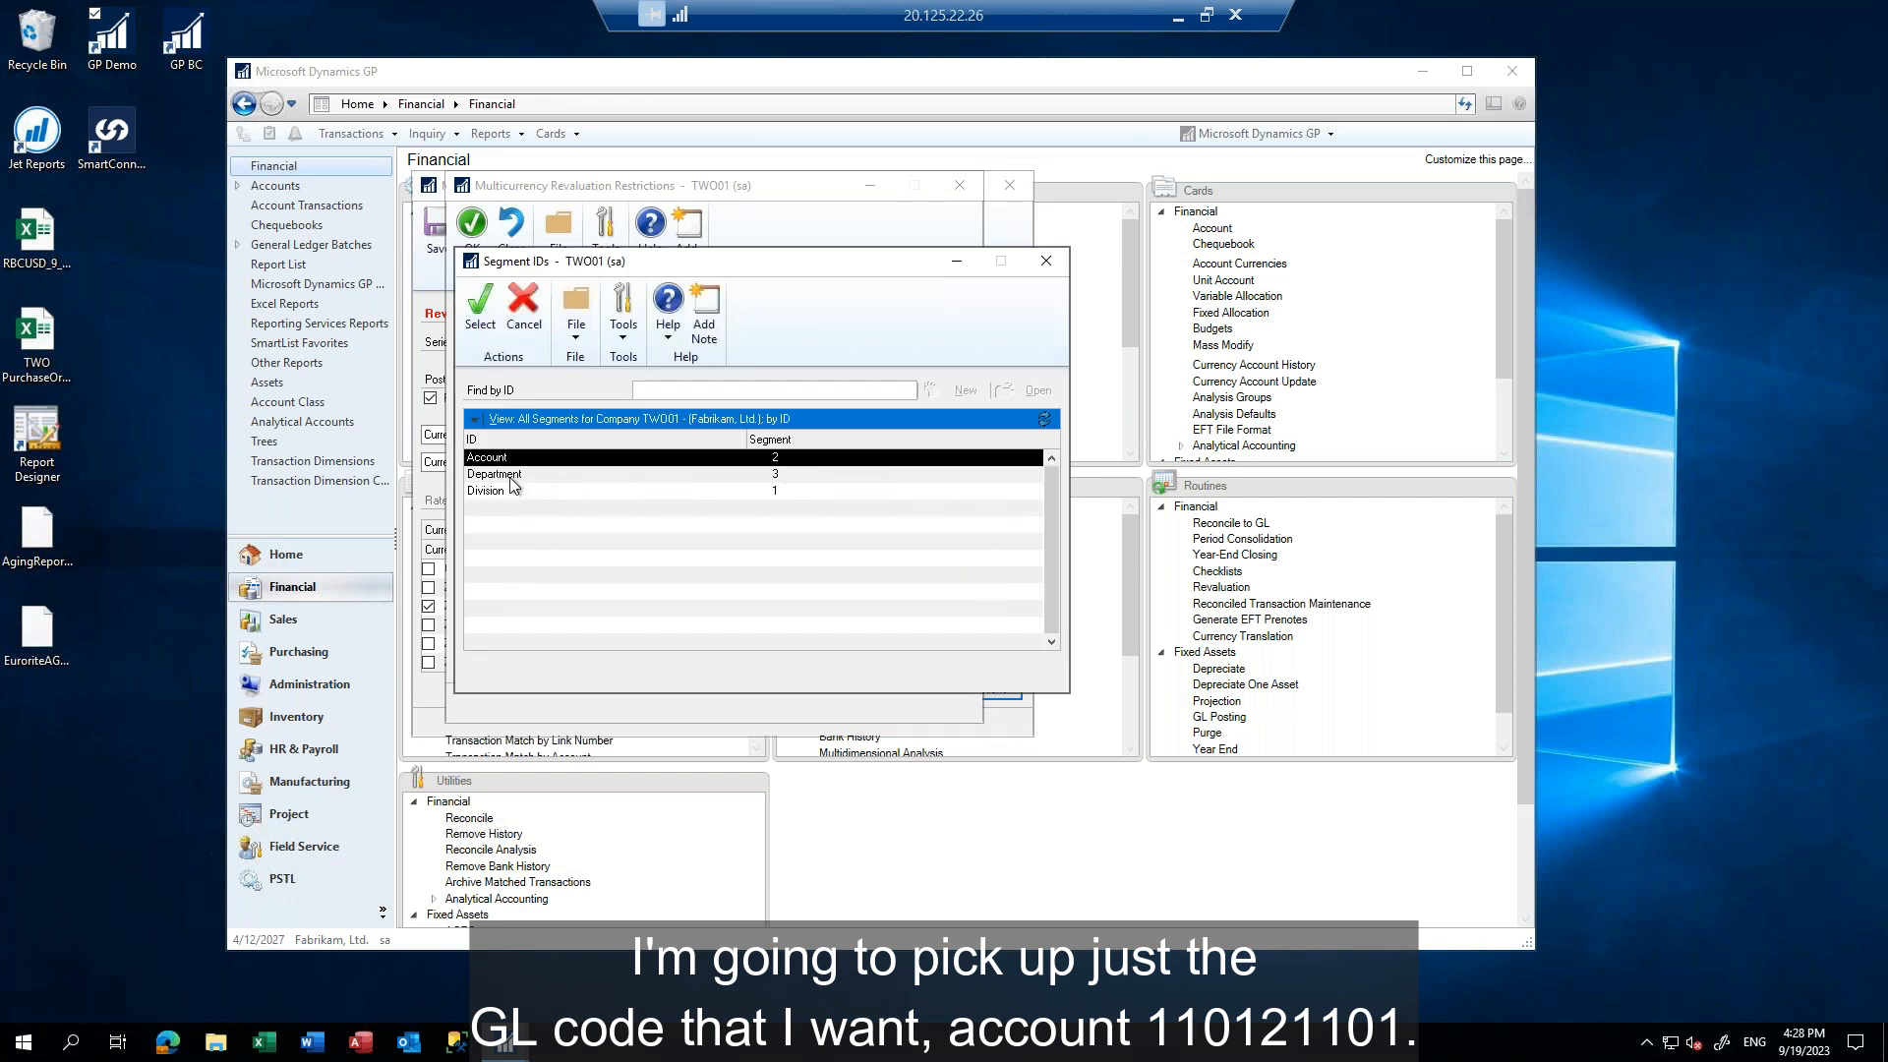
double_click(496, 459)
type("1101")
key("Tab")
type("141")
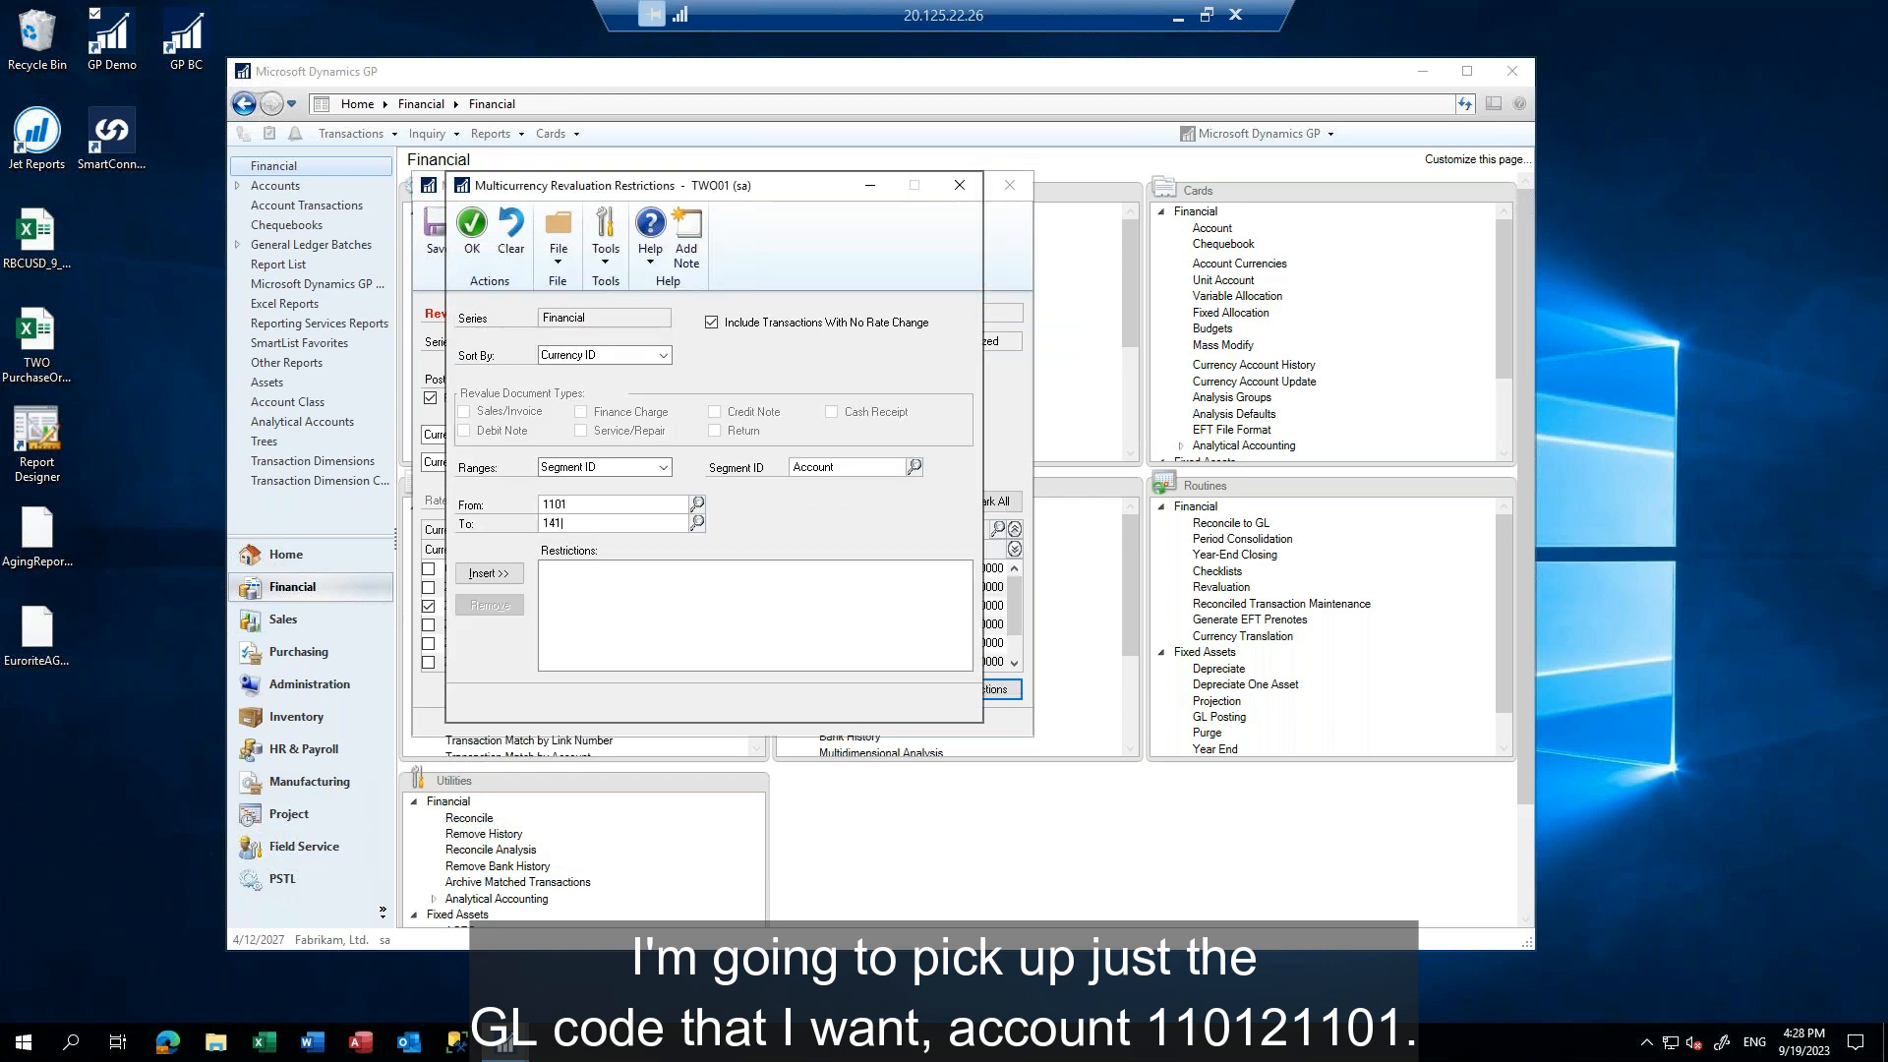
key("BackSpace")
key("BackSpace")
key("BackSpace")
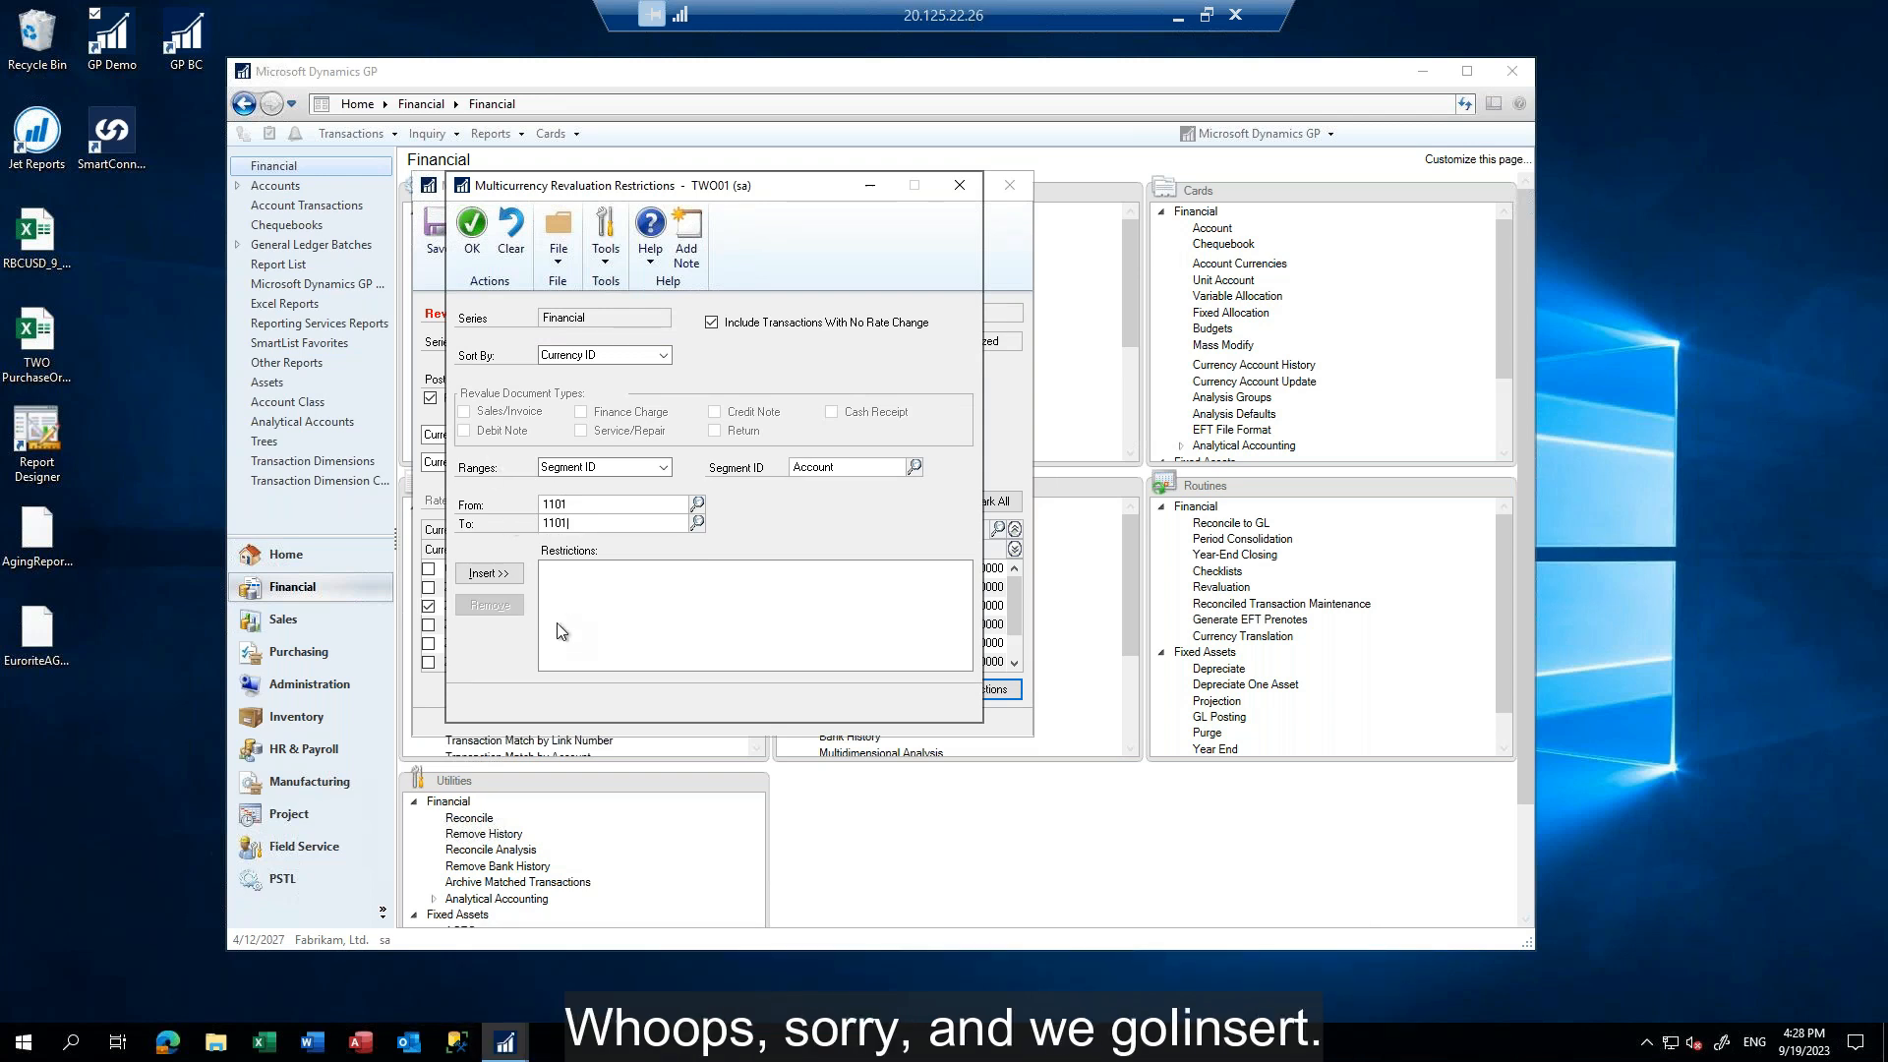
left_click(490, 574)
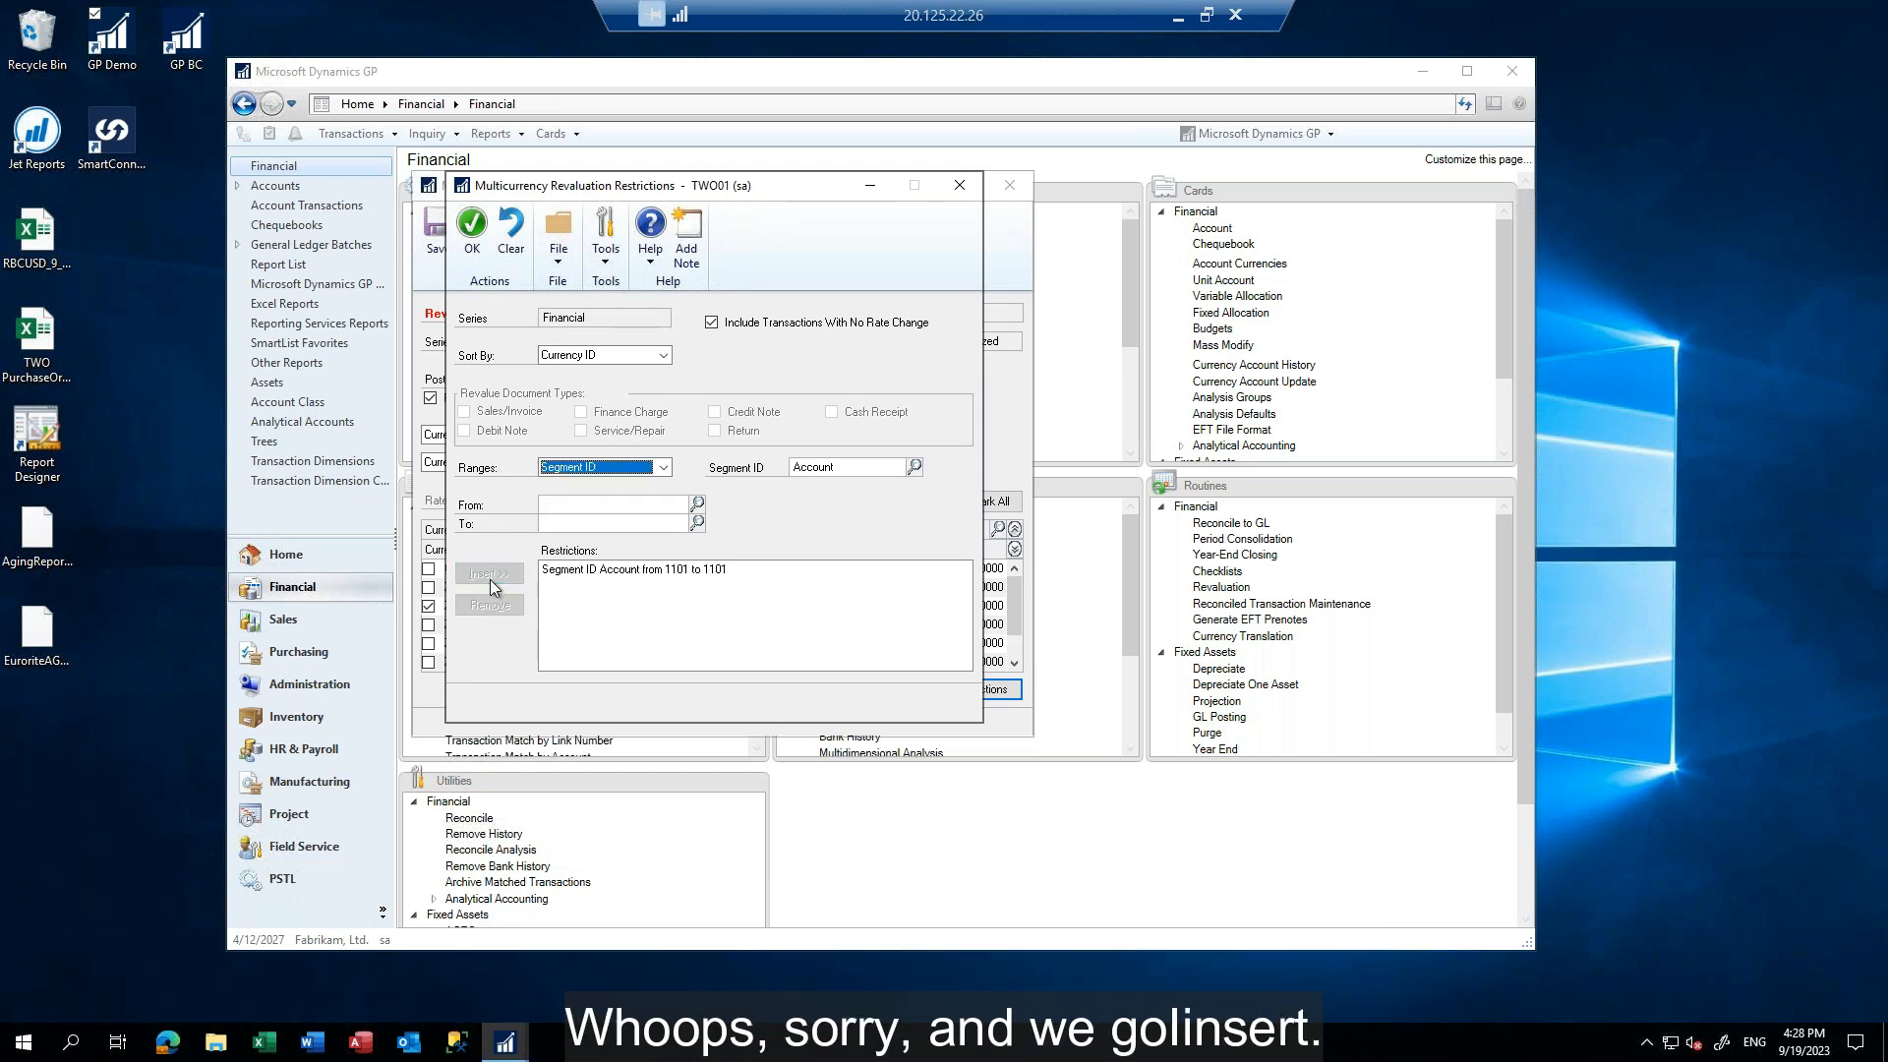
left_click(458, 222)
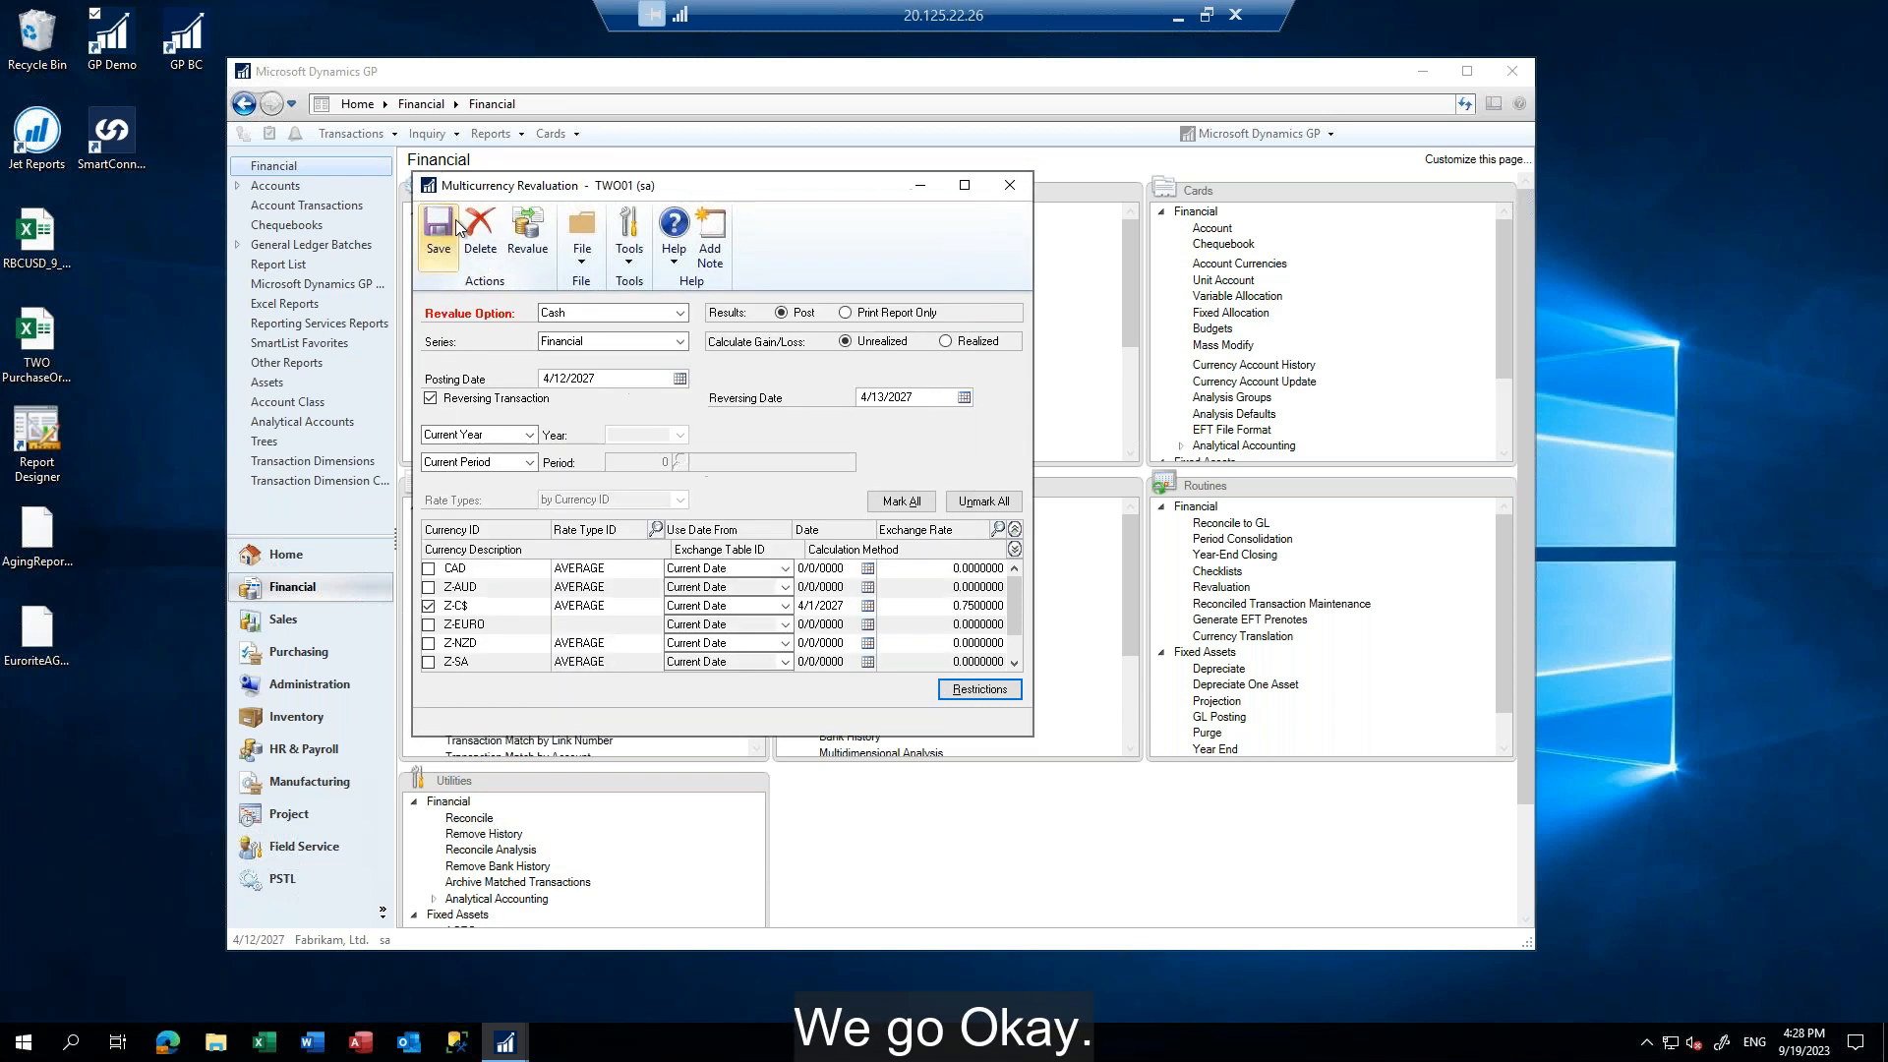
Set the revaluation to Realized gain/loss and Print Report Only, for Other Year 2027 and Other Period 4
left_click(947, 344)
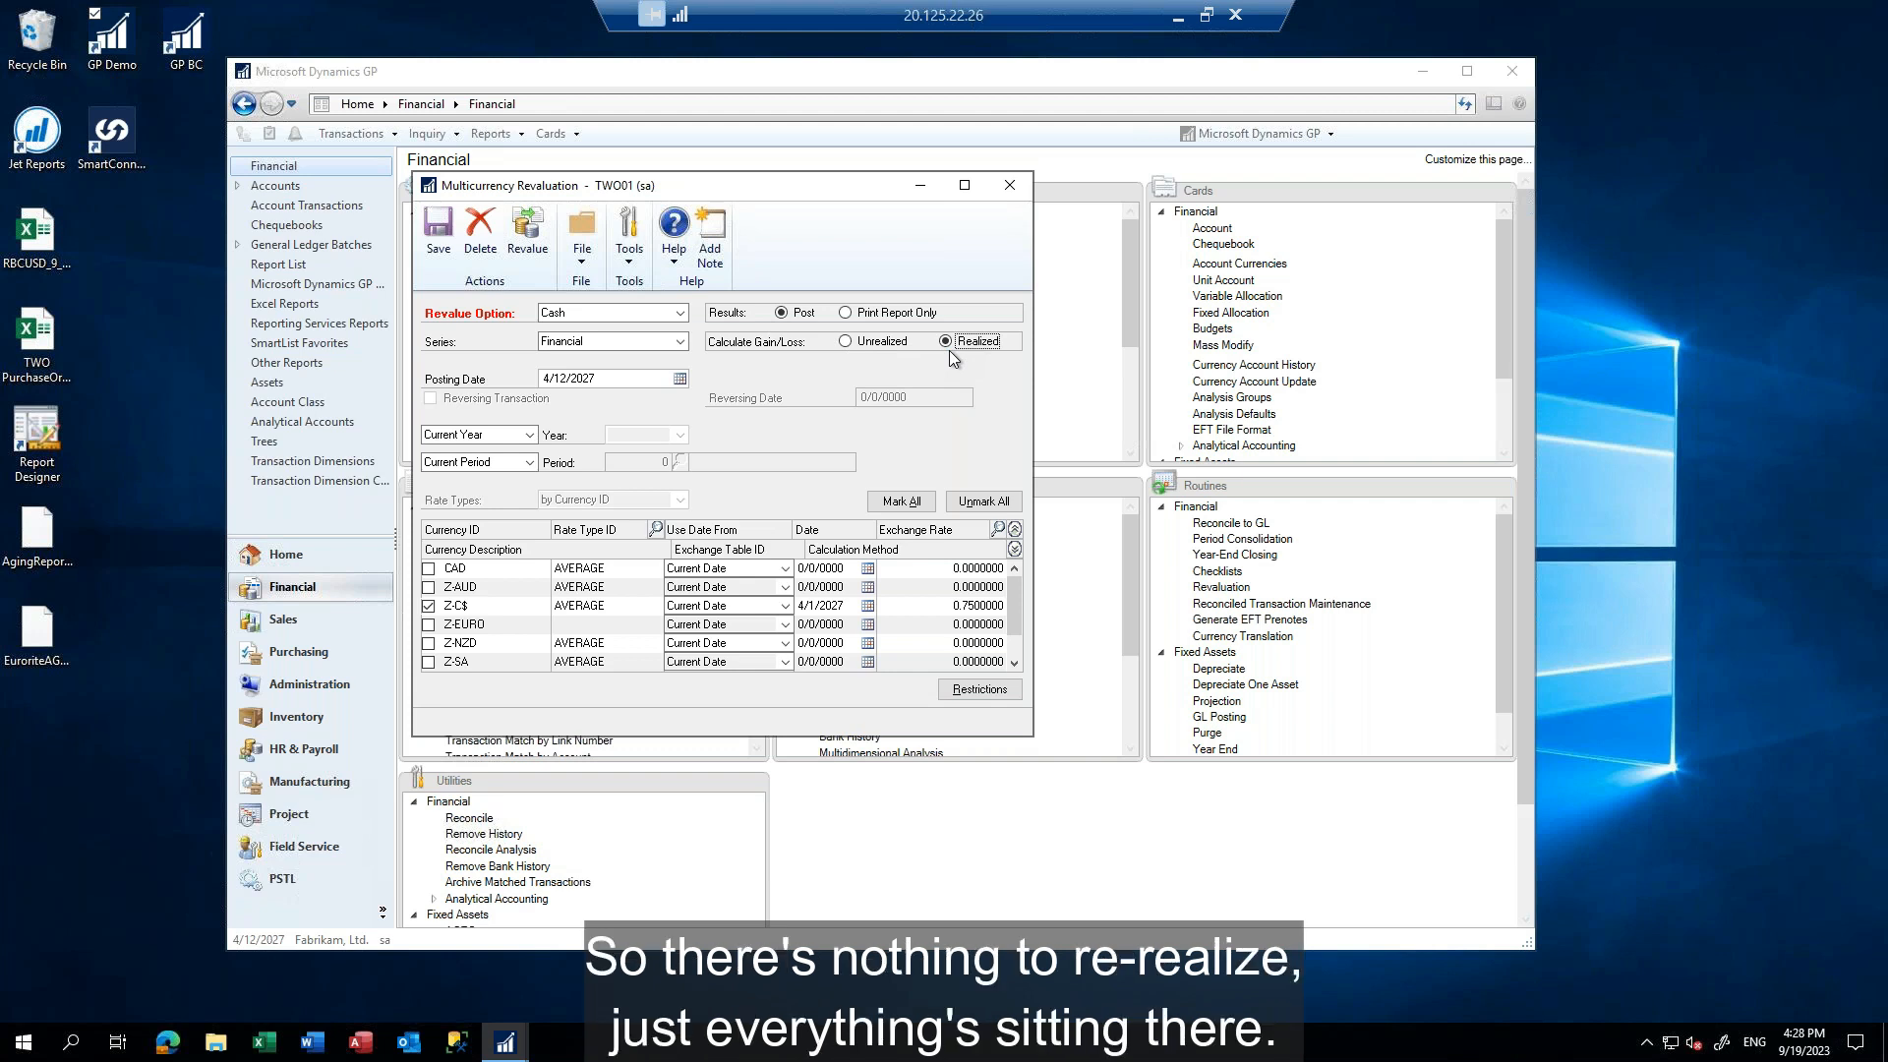
left_click(847, 313)
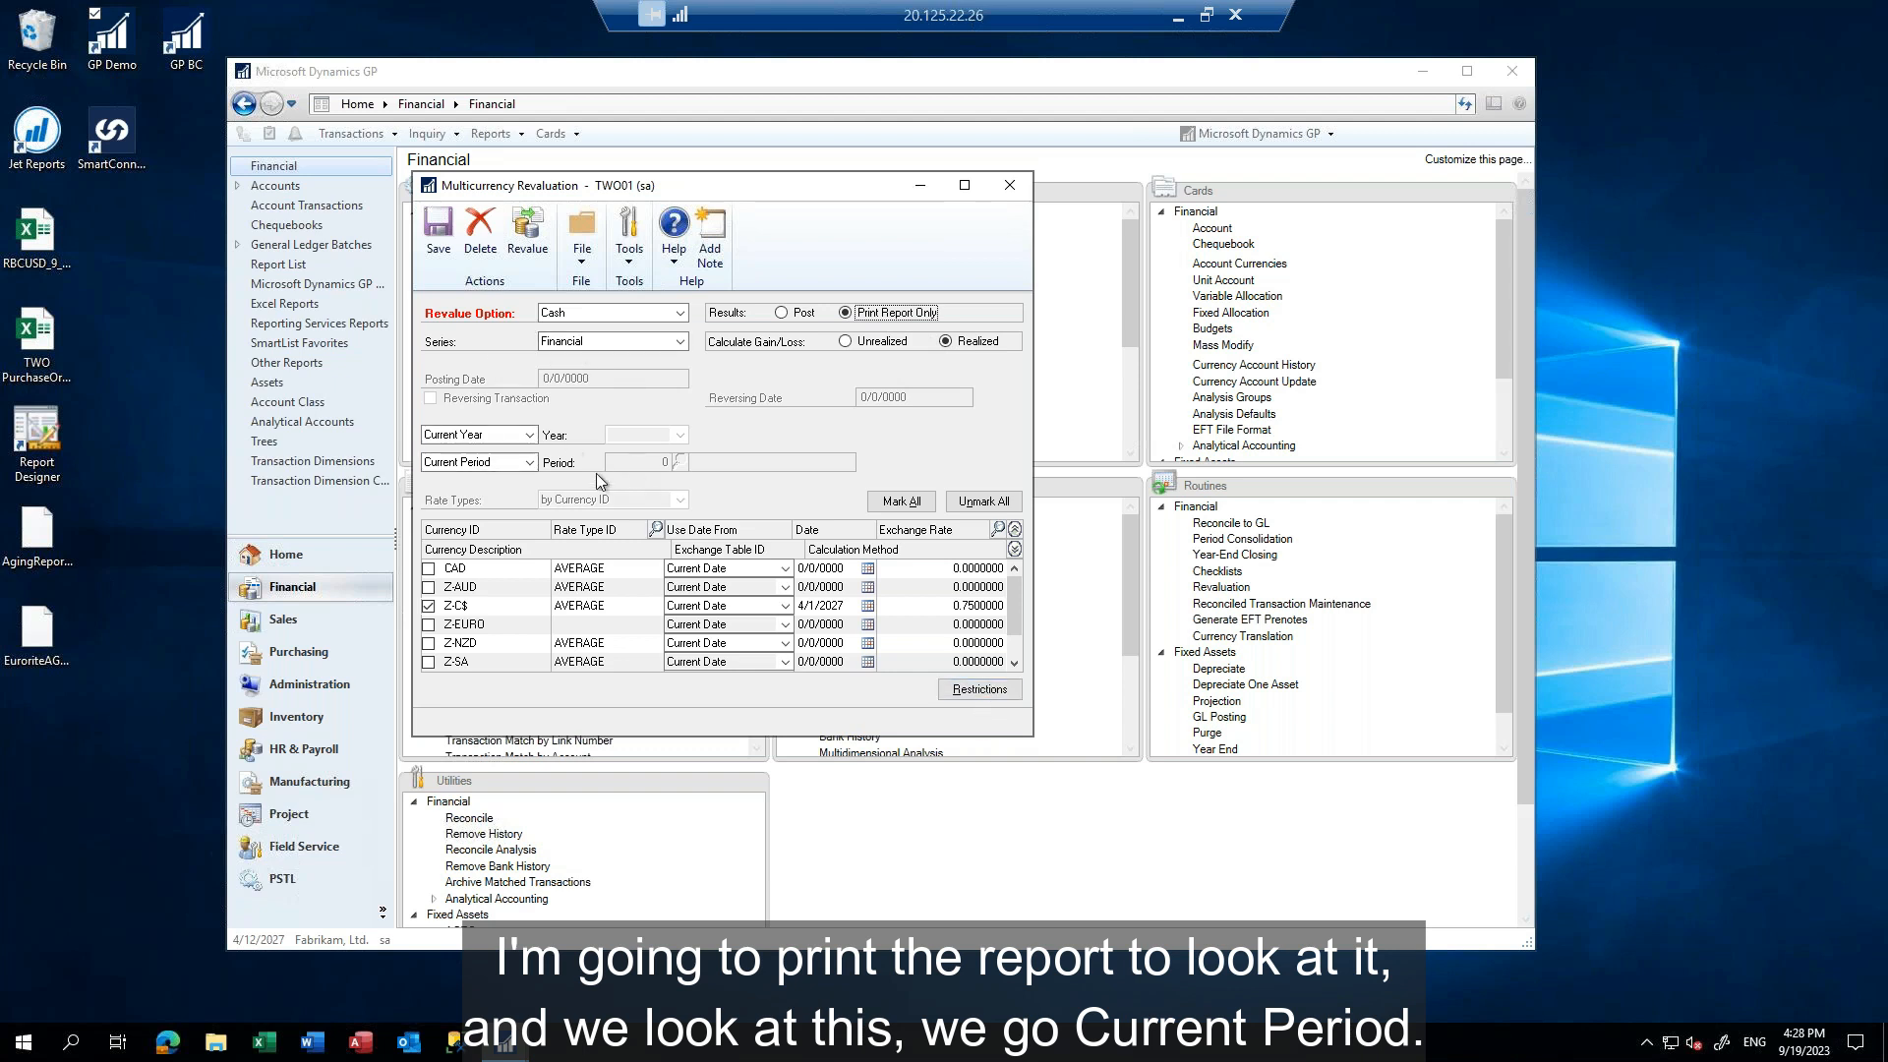
left_click(532, 436)
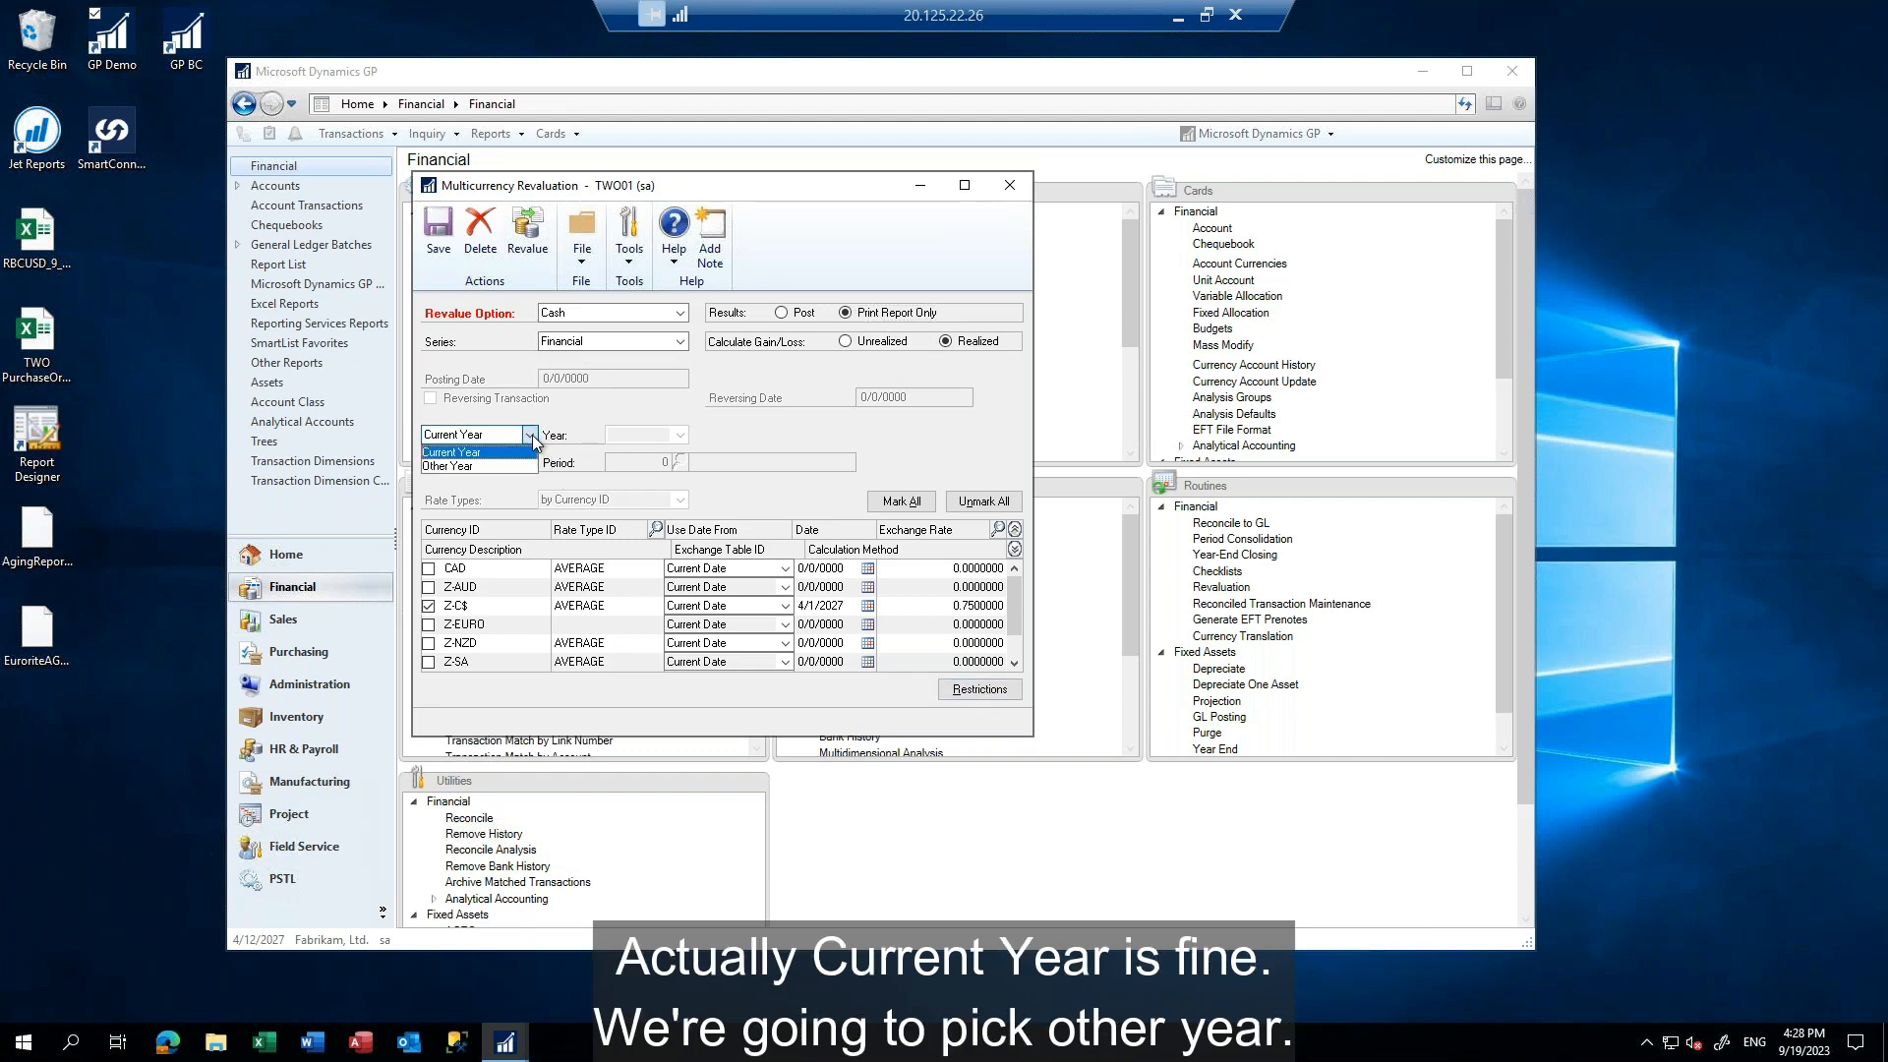
left_click(516, 452)
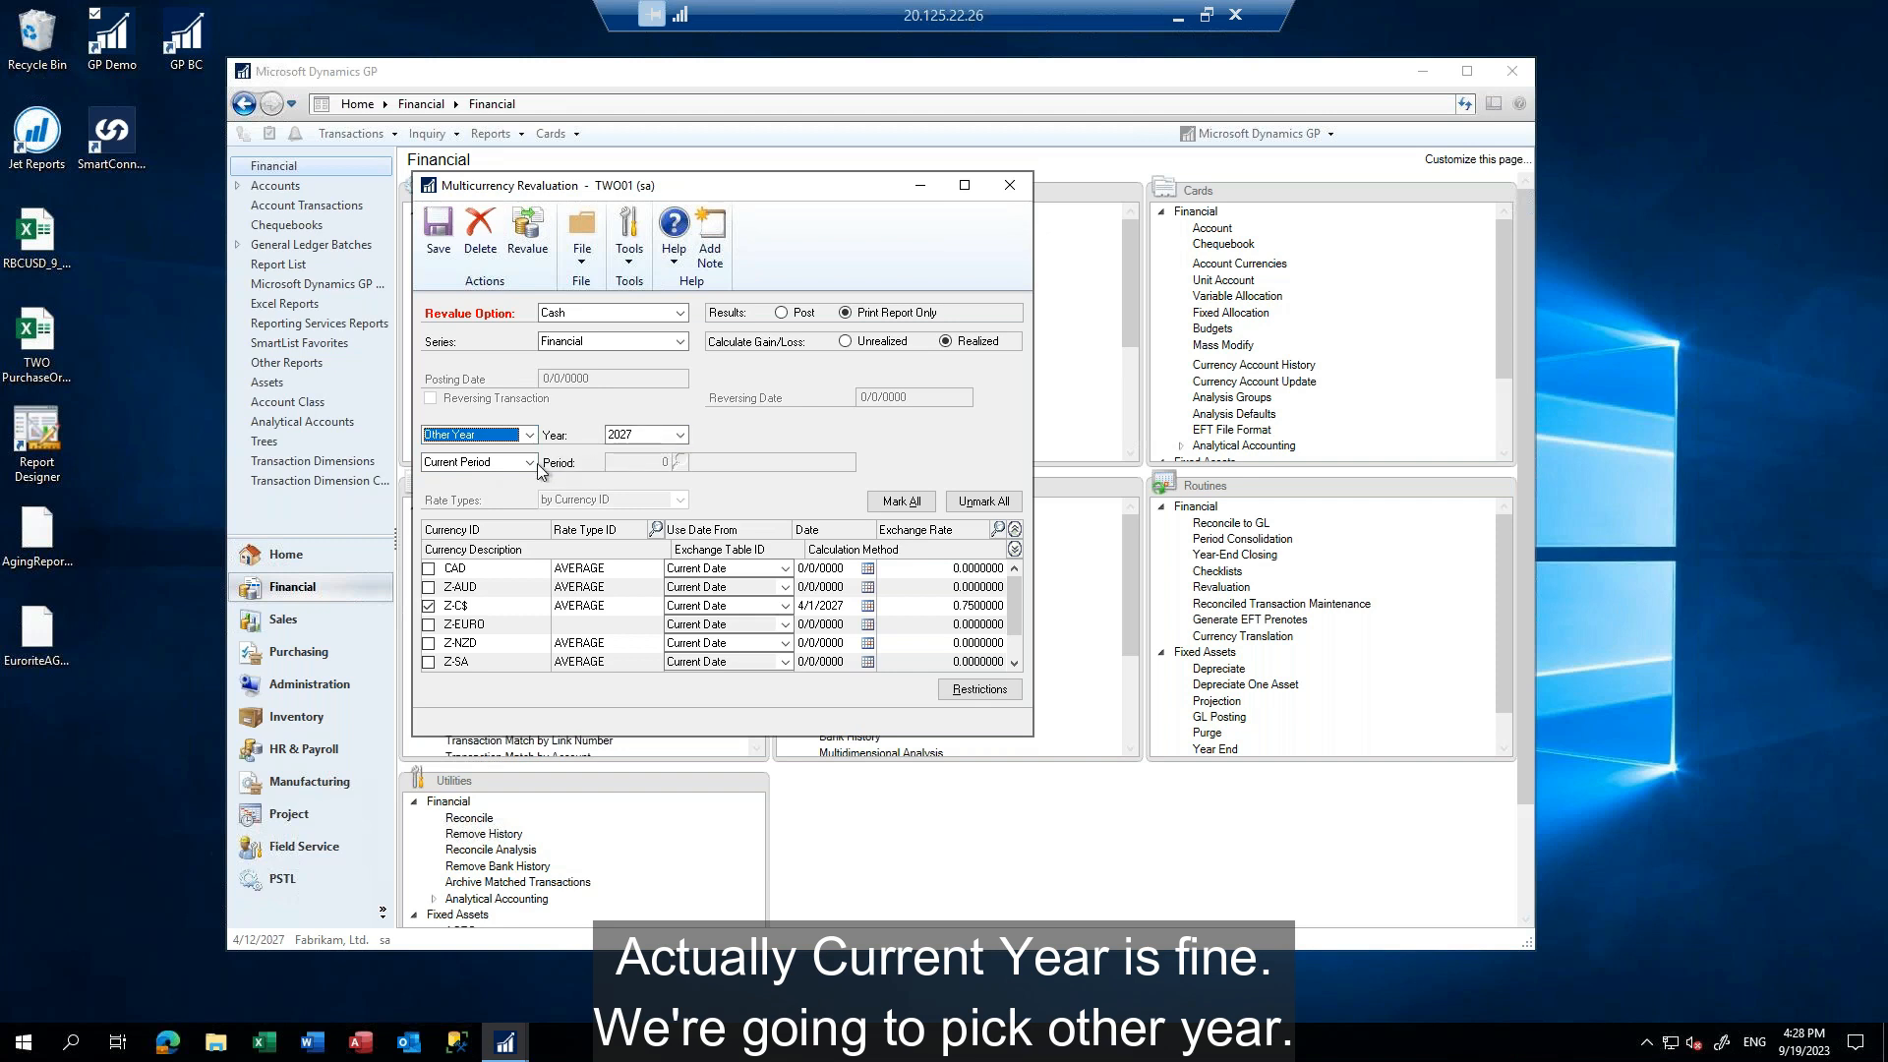
left_click(530, 462)
left_click(496, 494)
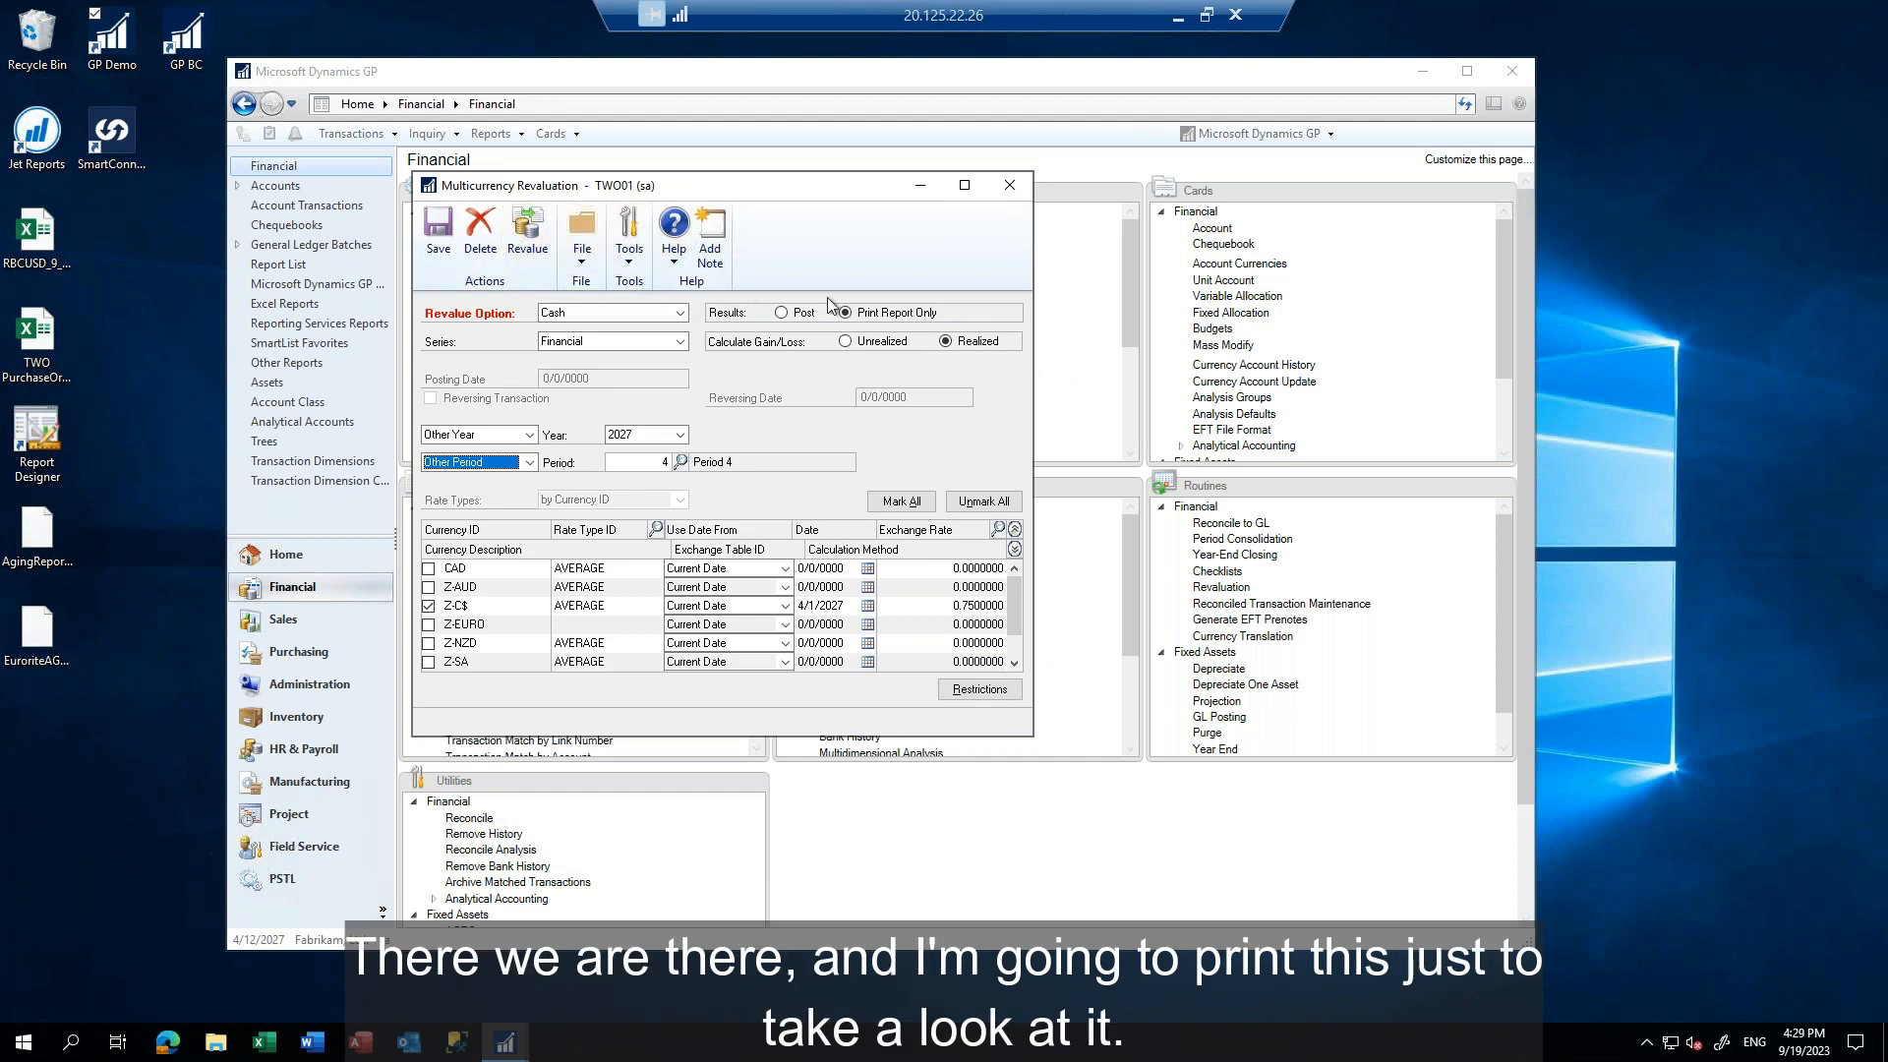
Run the revaluation report to the screen, review the calculated gain or loss, and close the report
left_click(536, 233)
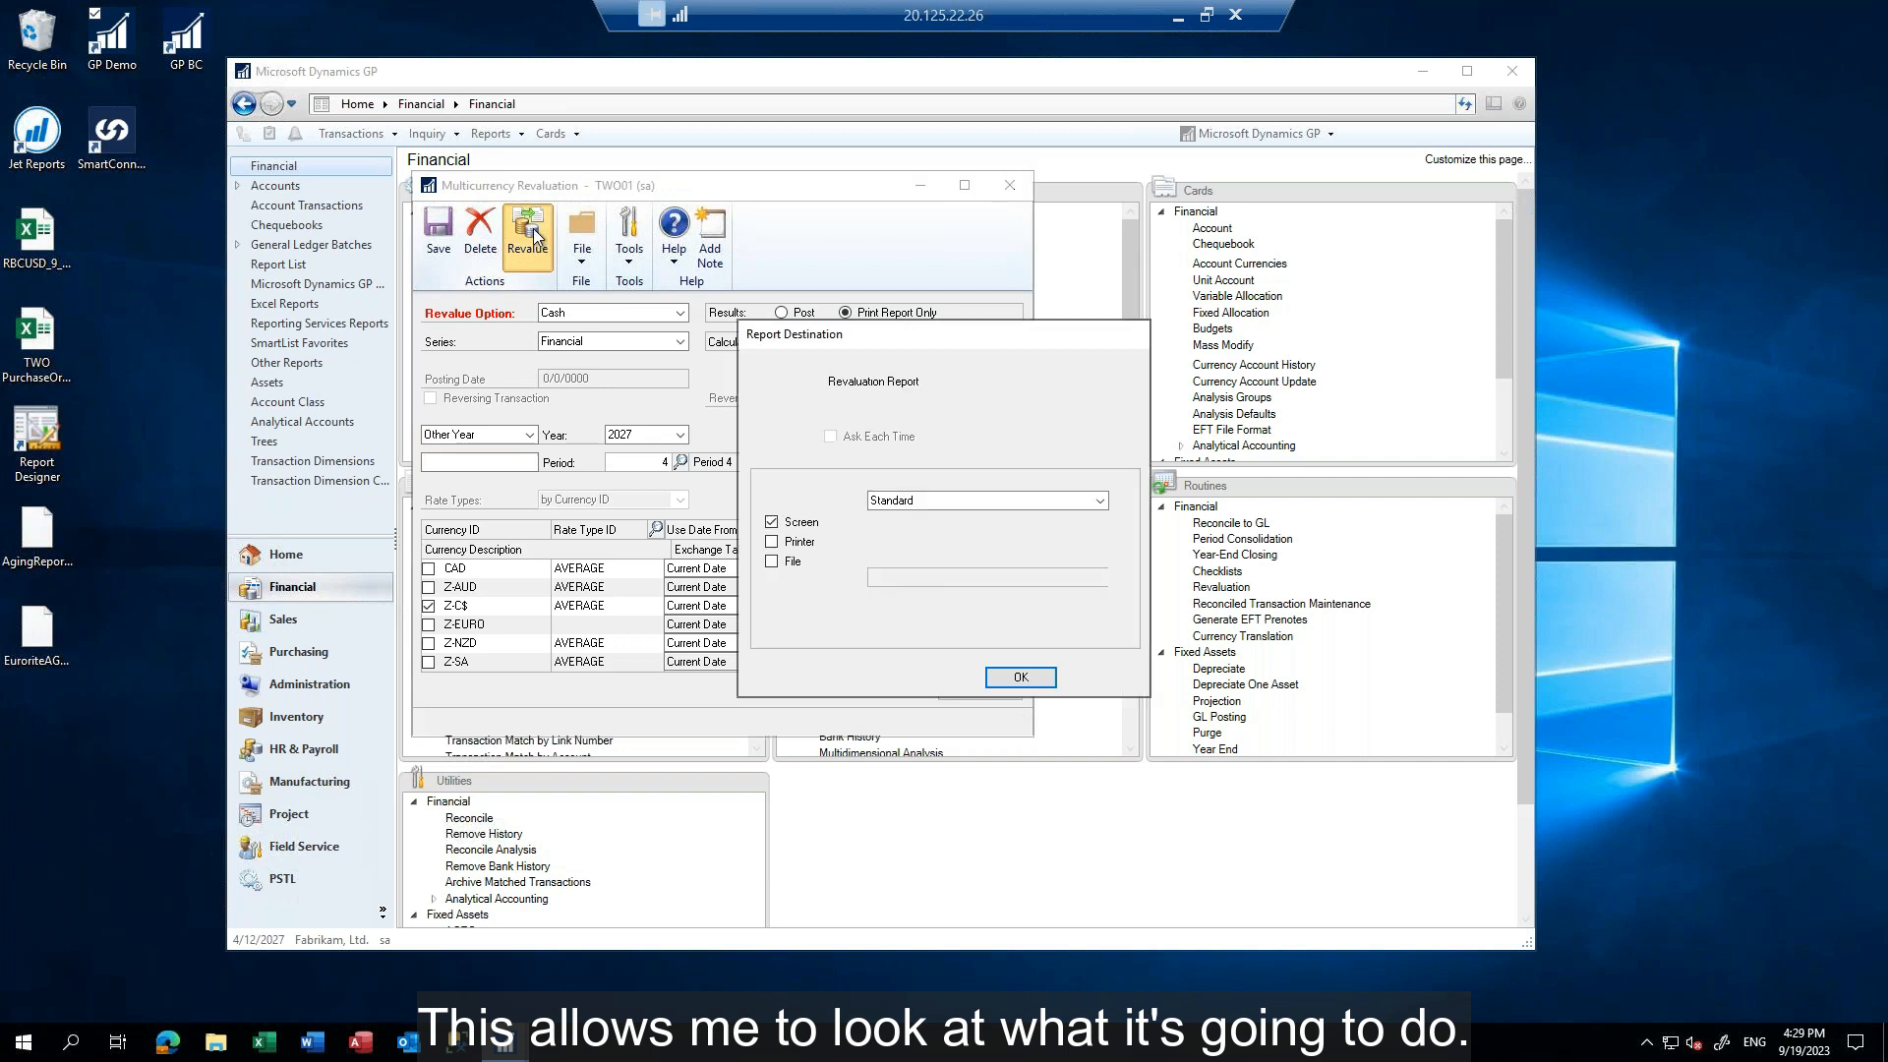
left_click(1020, 677)
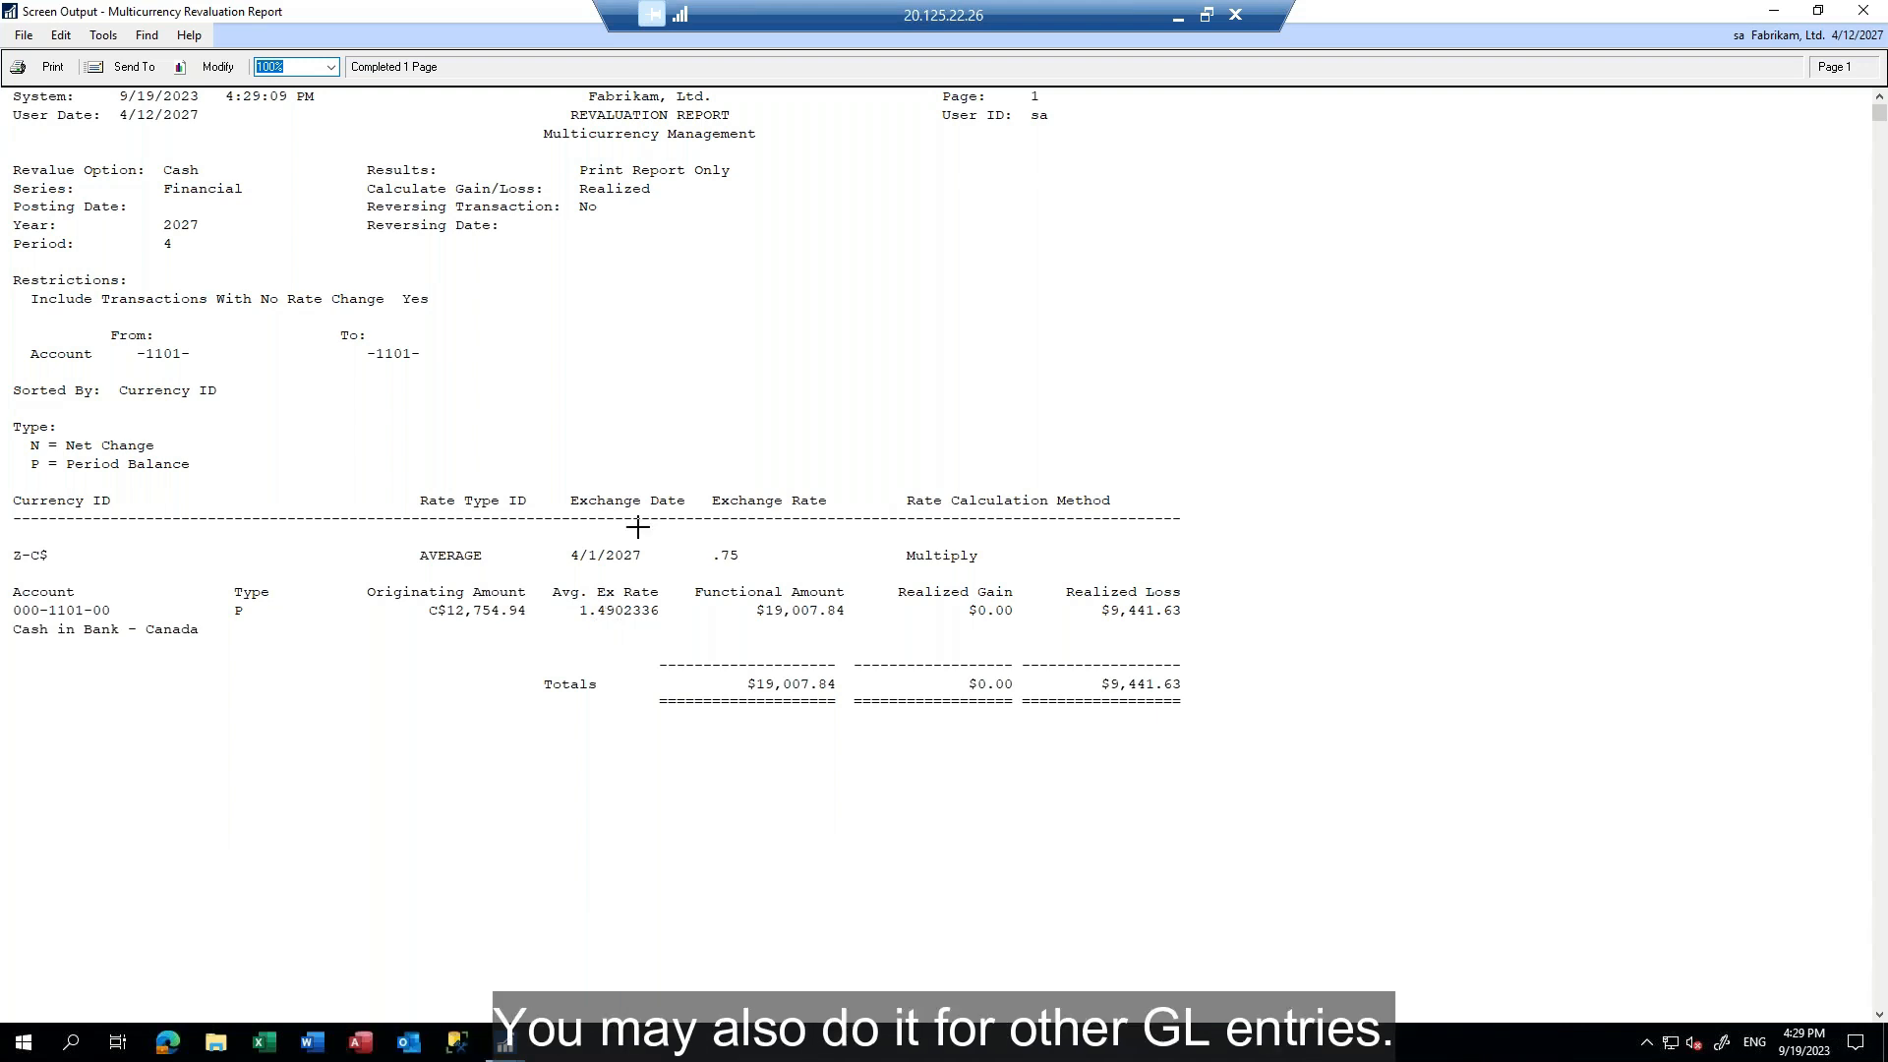
left_click(1867, 14)
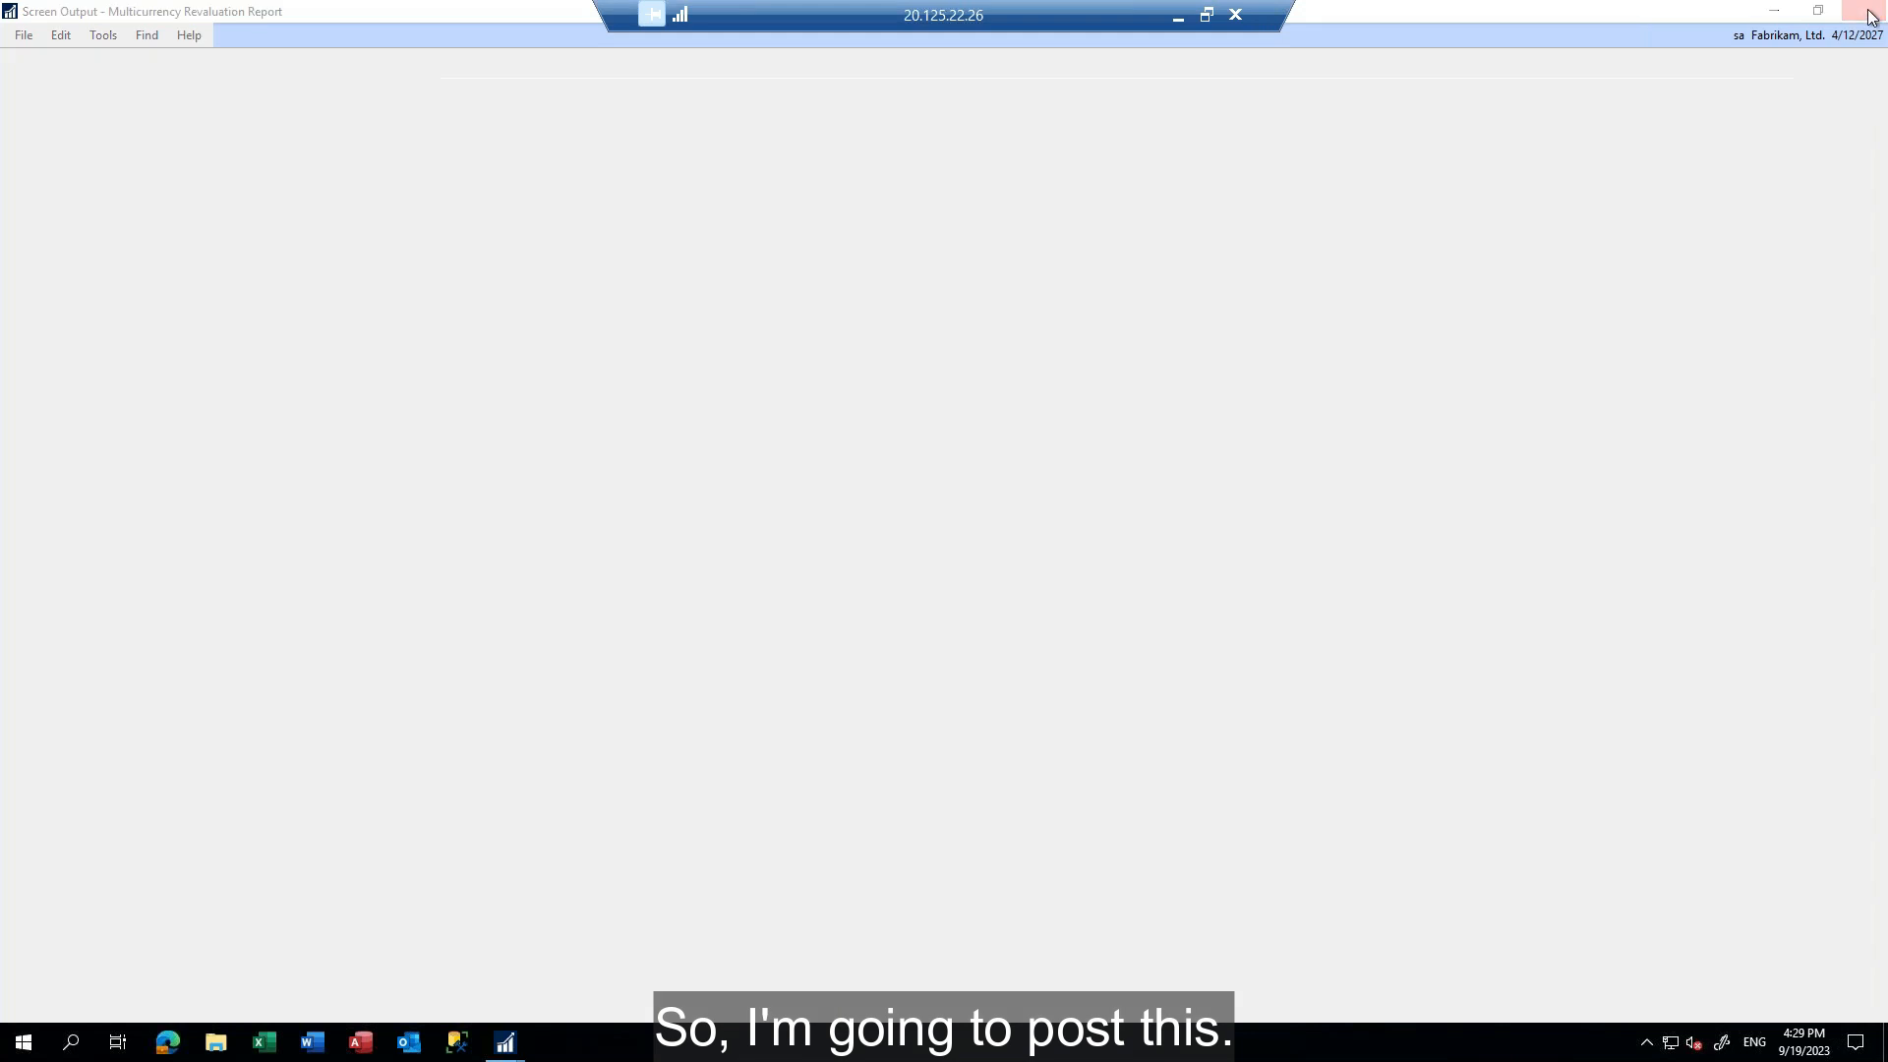
Reselect the Cash revalue option, set its results to Post with posting date 4/30/2027, and run the revaluation
left_click(679, 313)
left_click(588, 328)
left_click(782, 313)
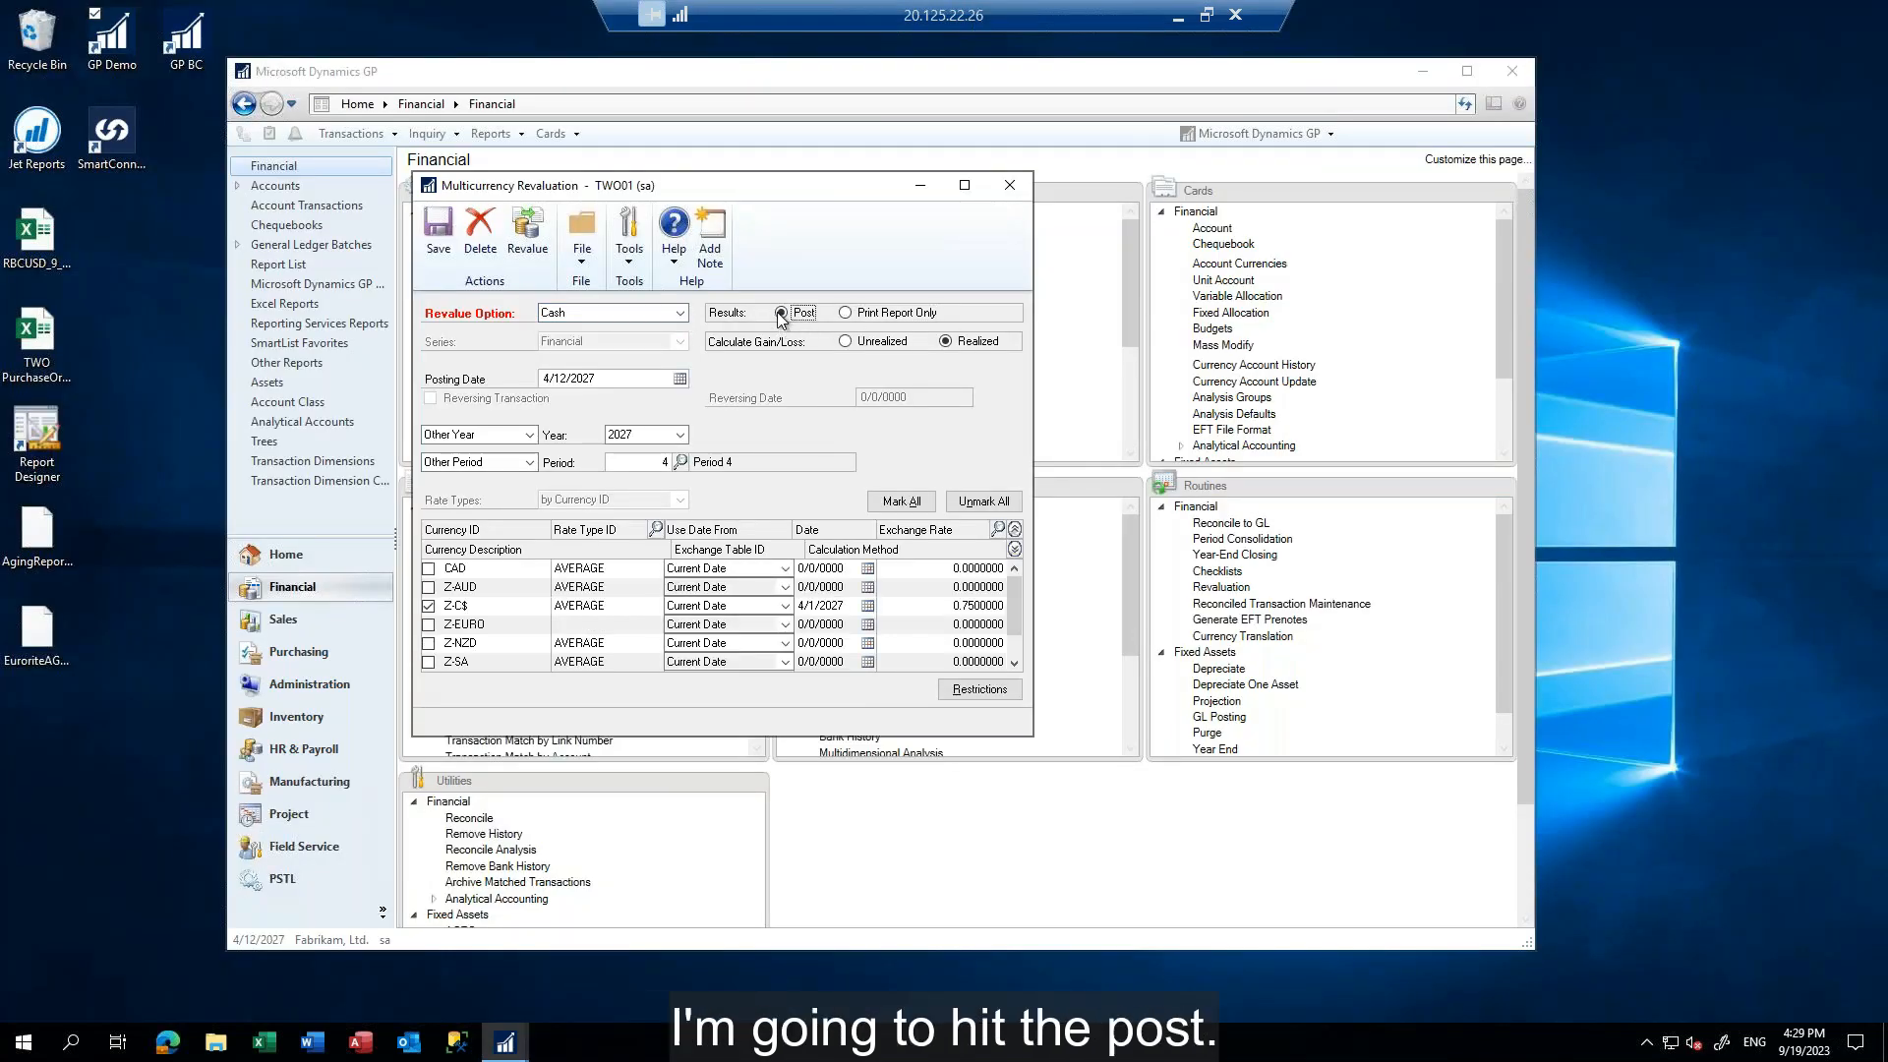
left_click(616, 378)
type("0")
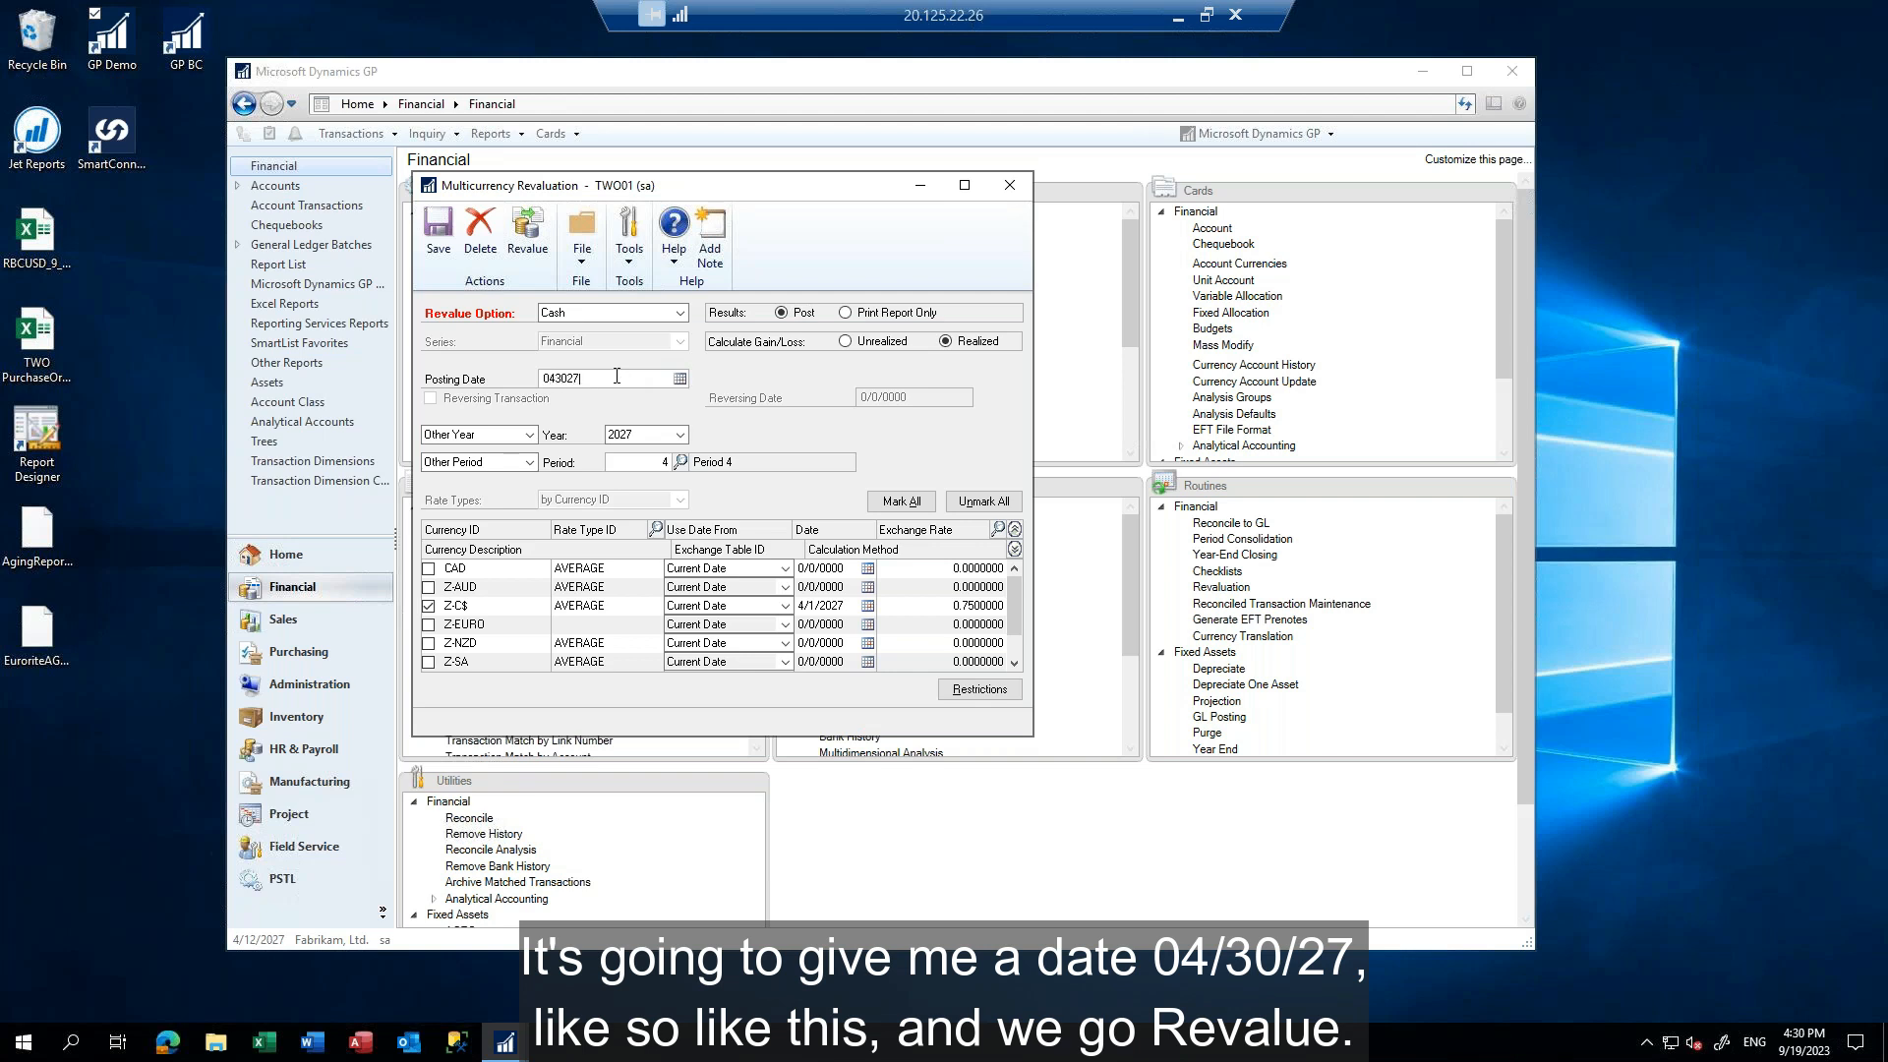
type("43027")
key("Tab")
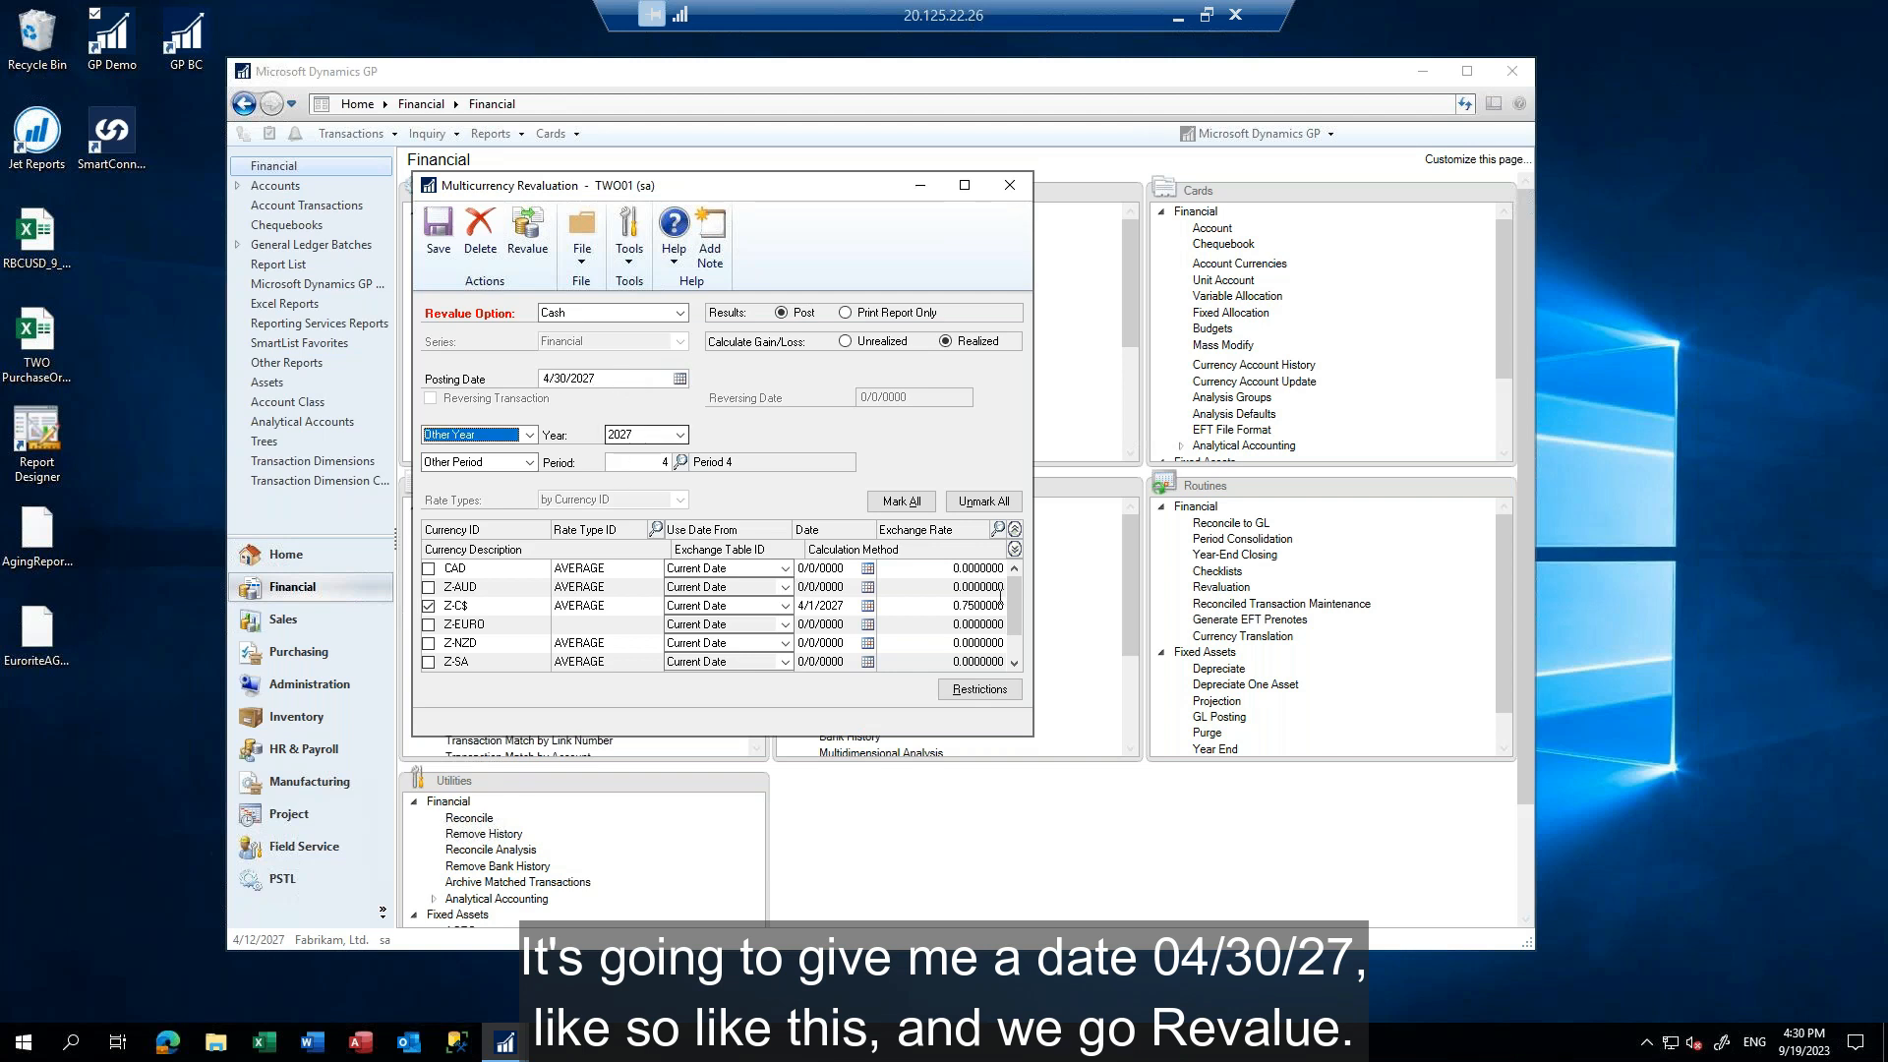
left_click(529, 230)
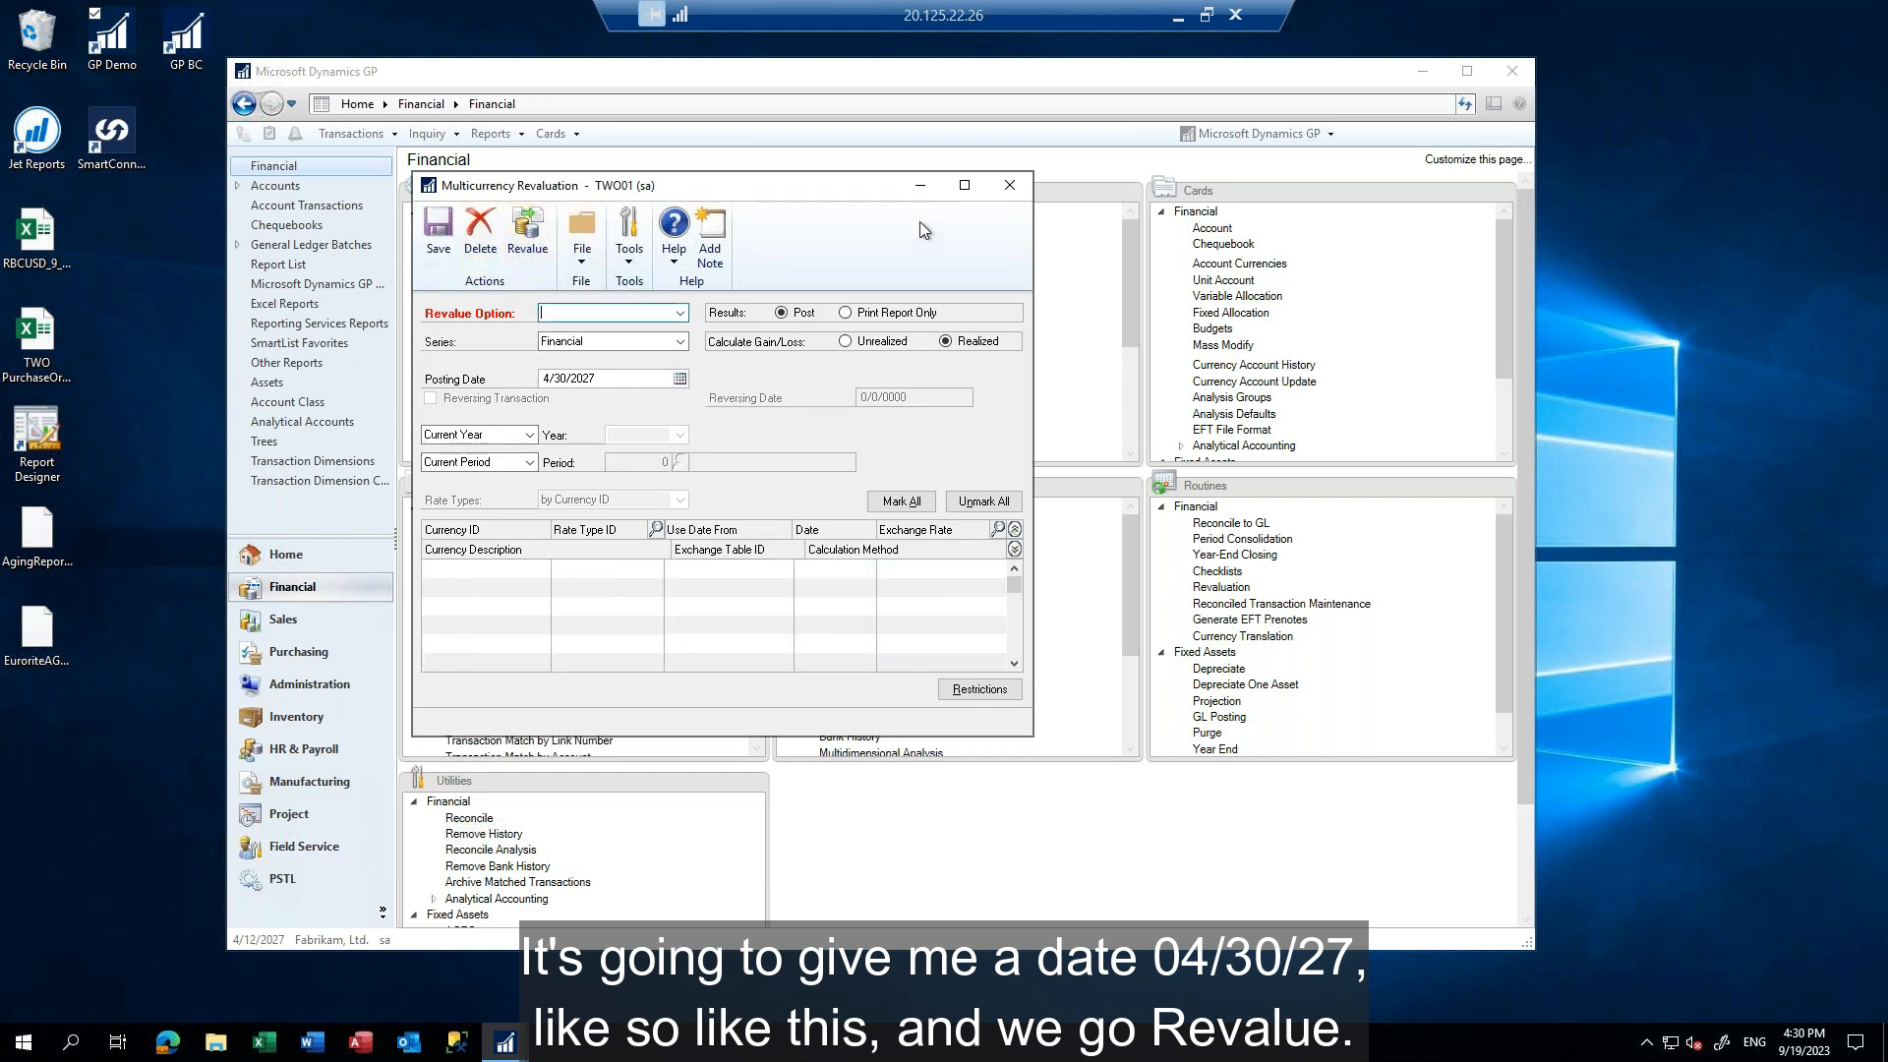
Close the revaluation window and open the unposted "Revaluation - Financial" journal entry in general transaction entry
left_click(1012, 187)
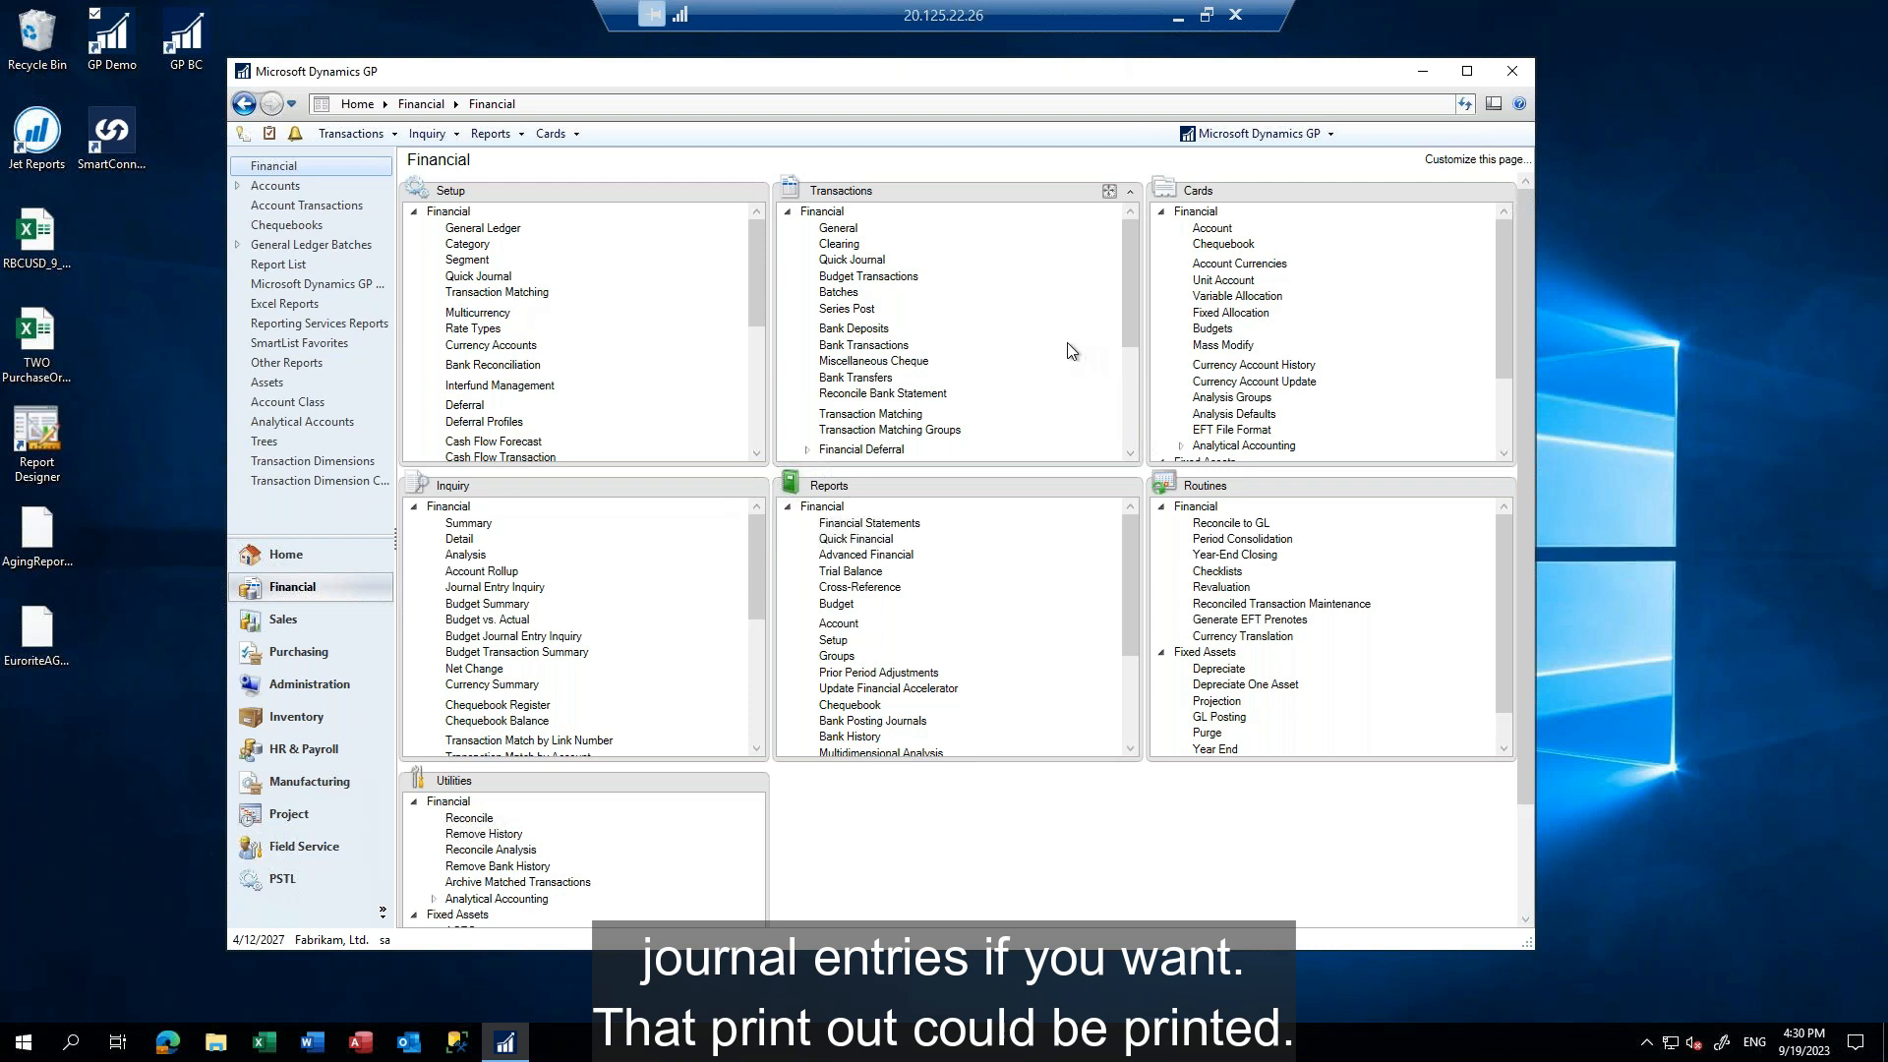
left_click(837, 229)
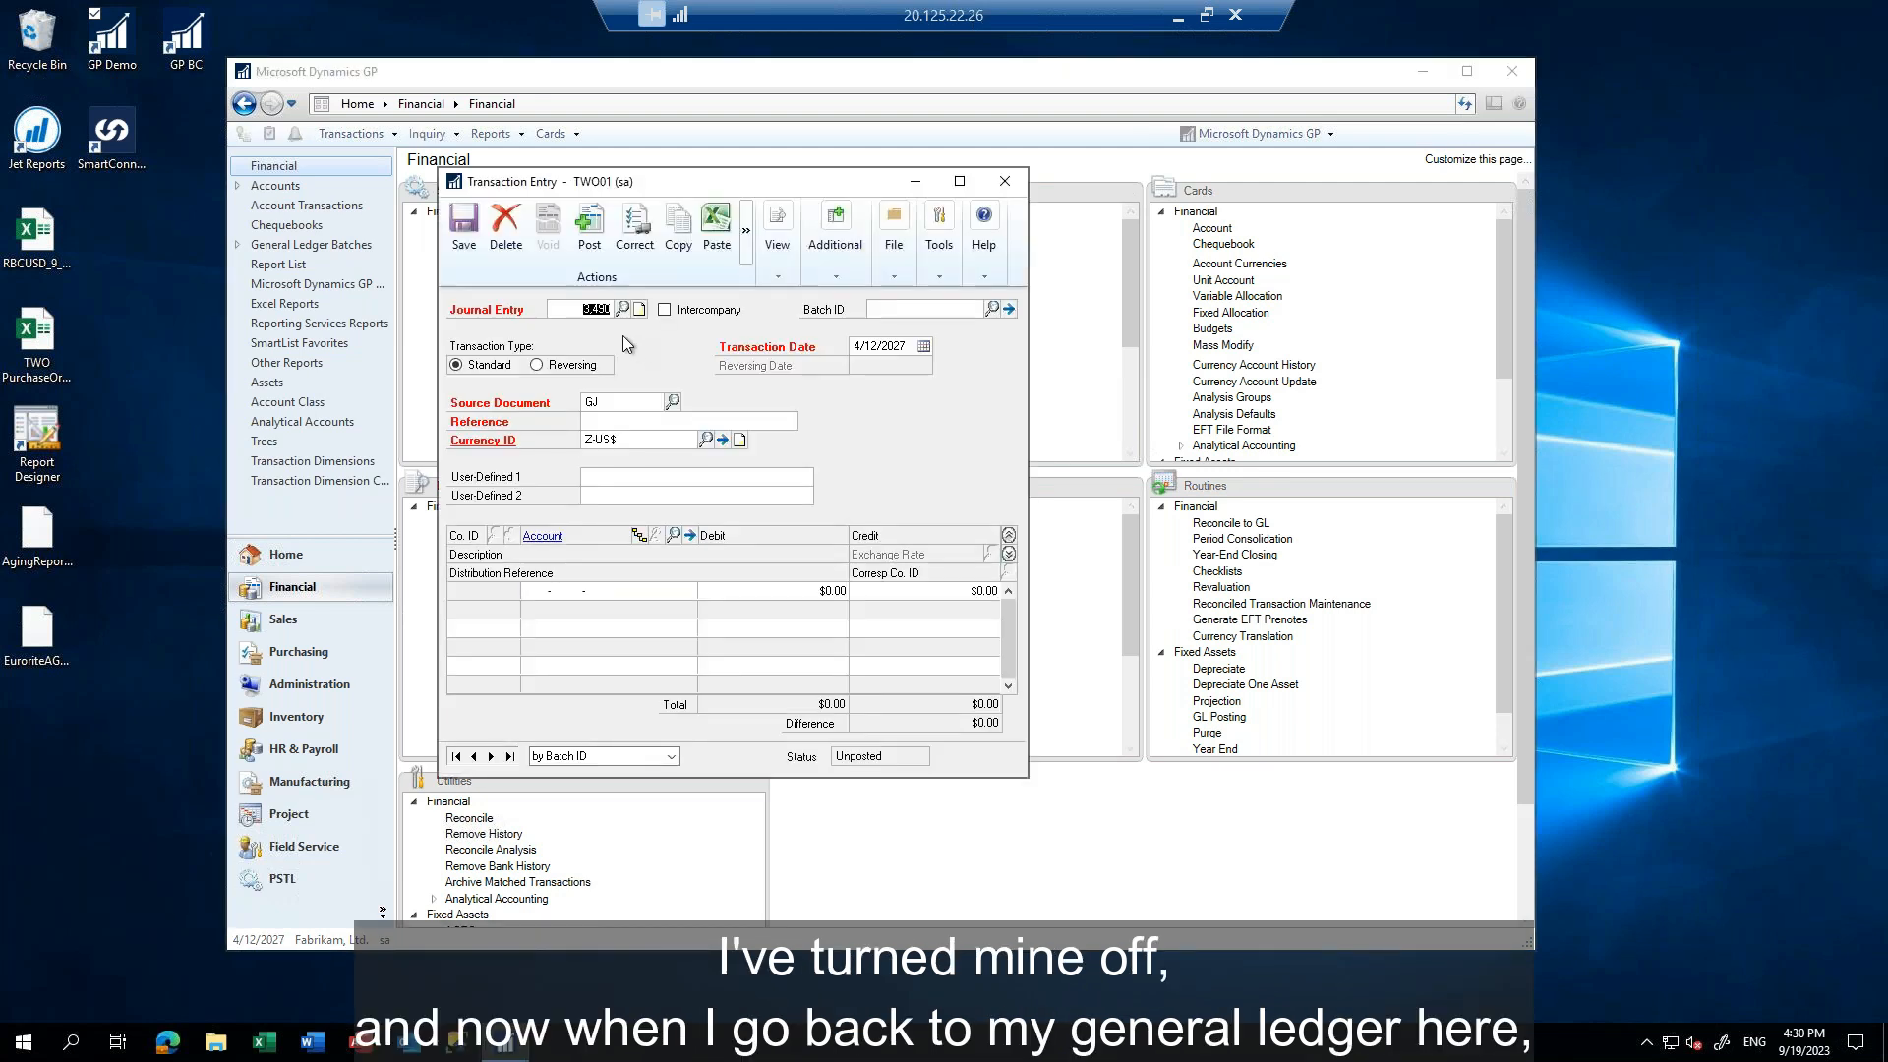
left_click(621, 309)
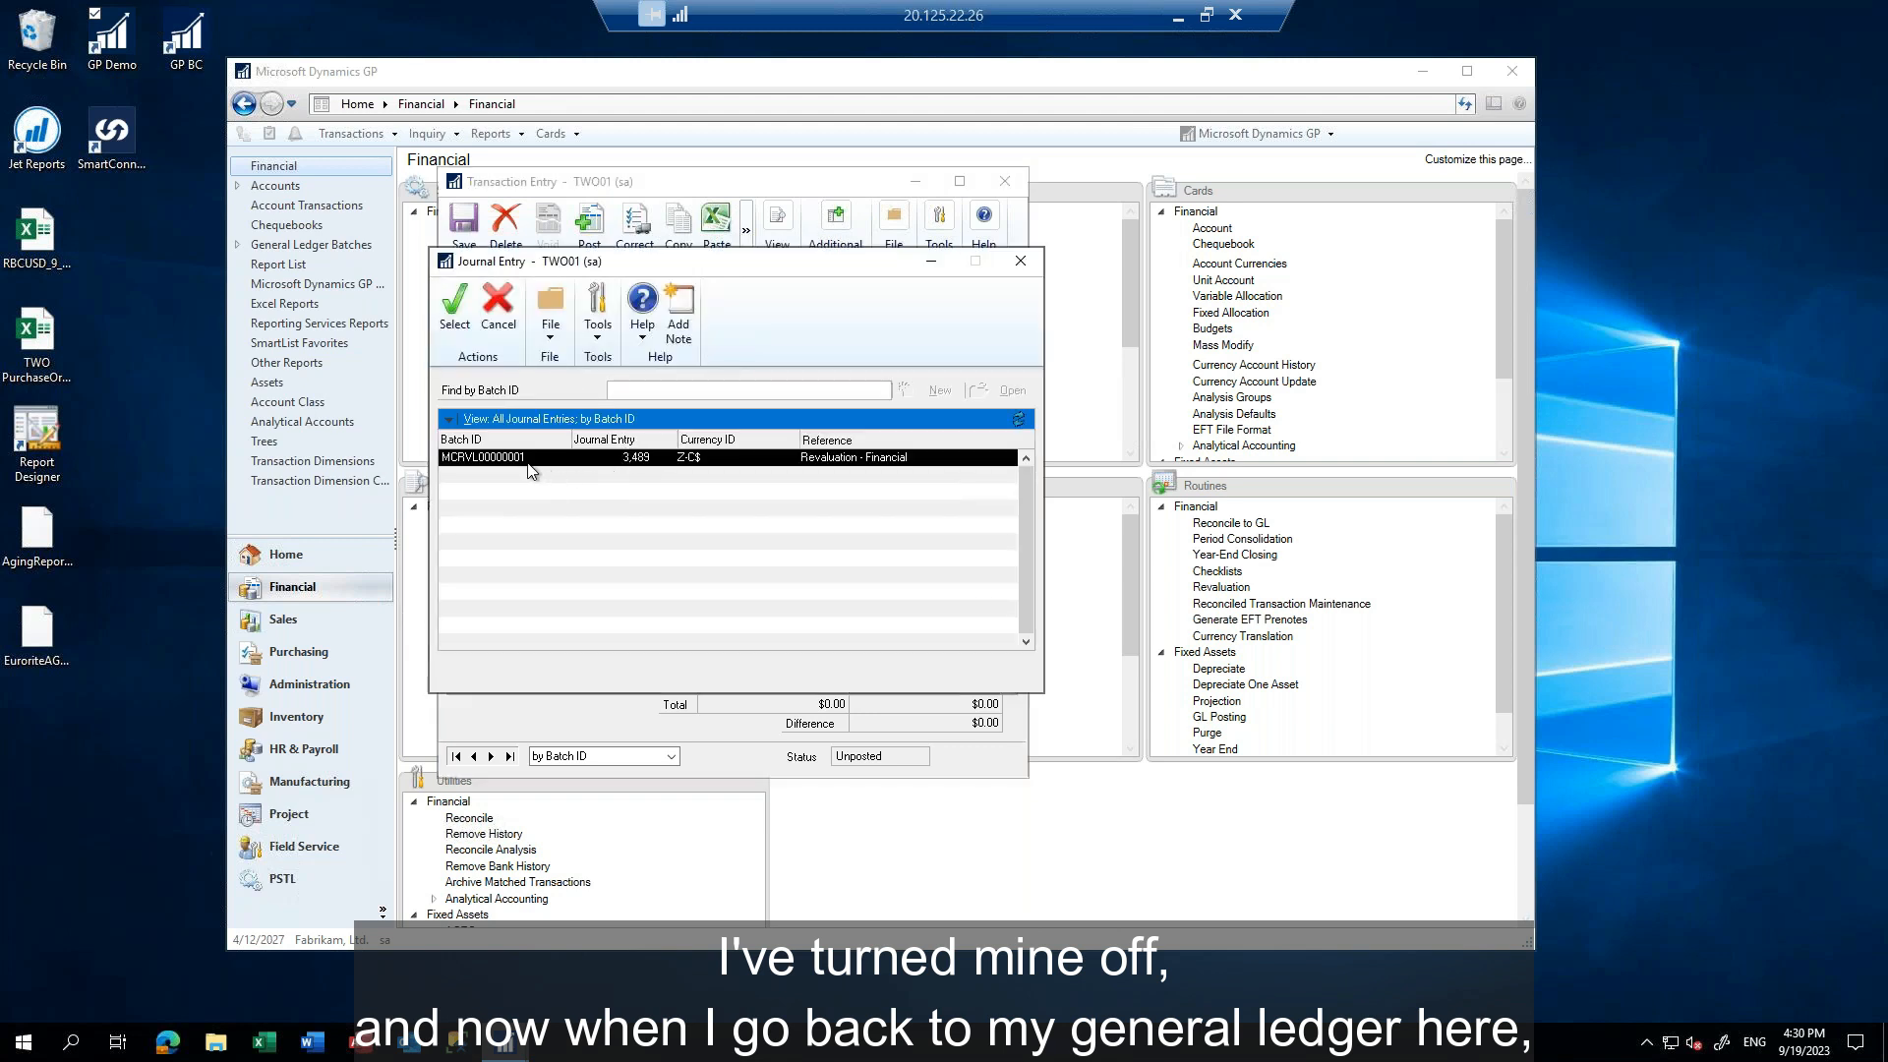
double_click(527, 461)
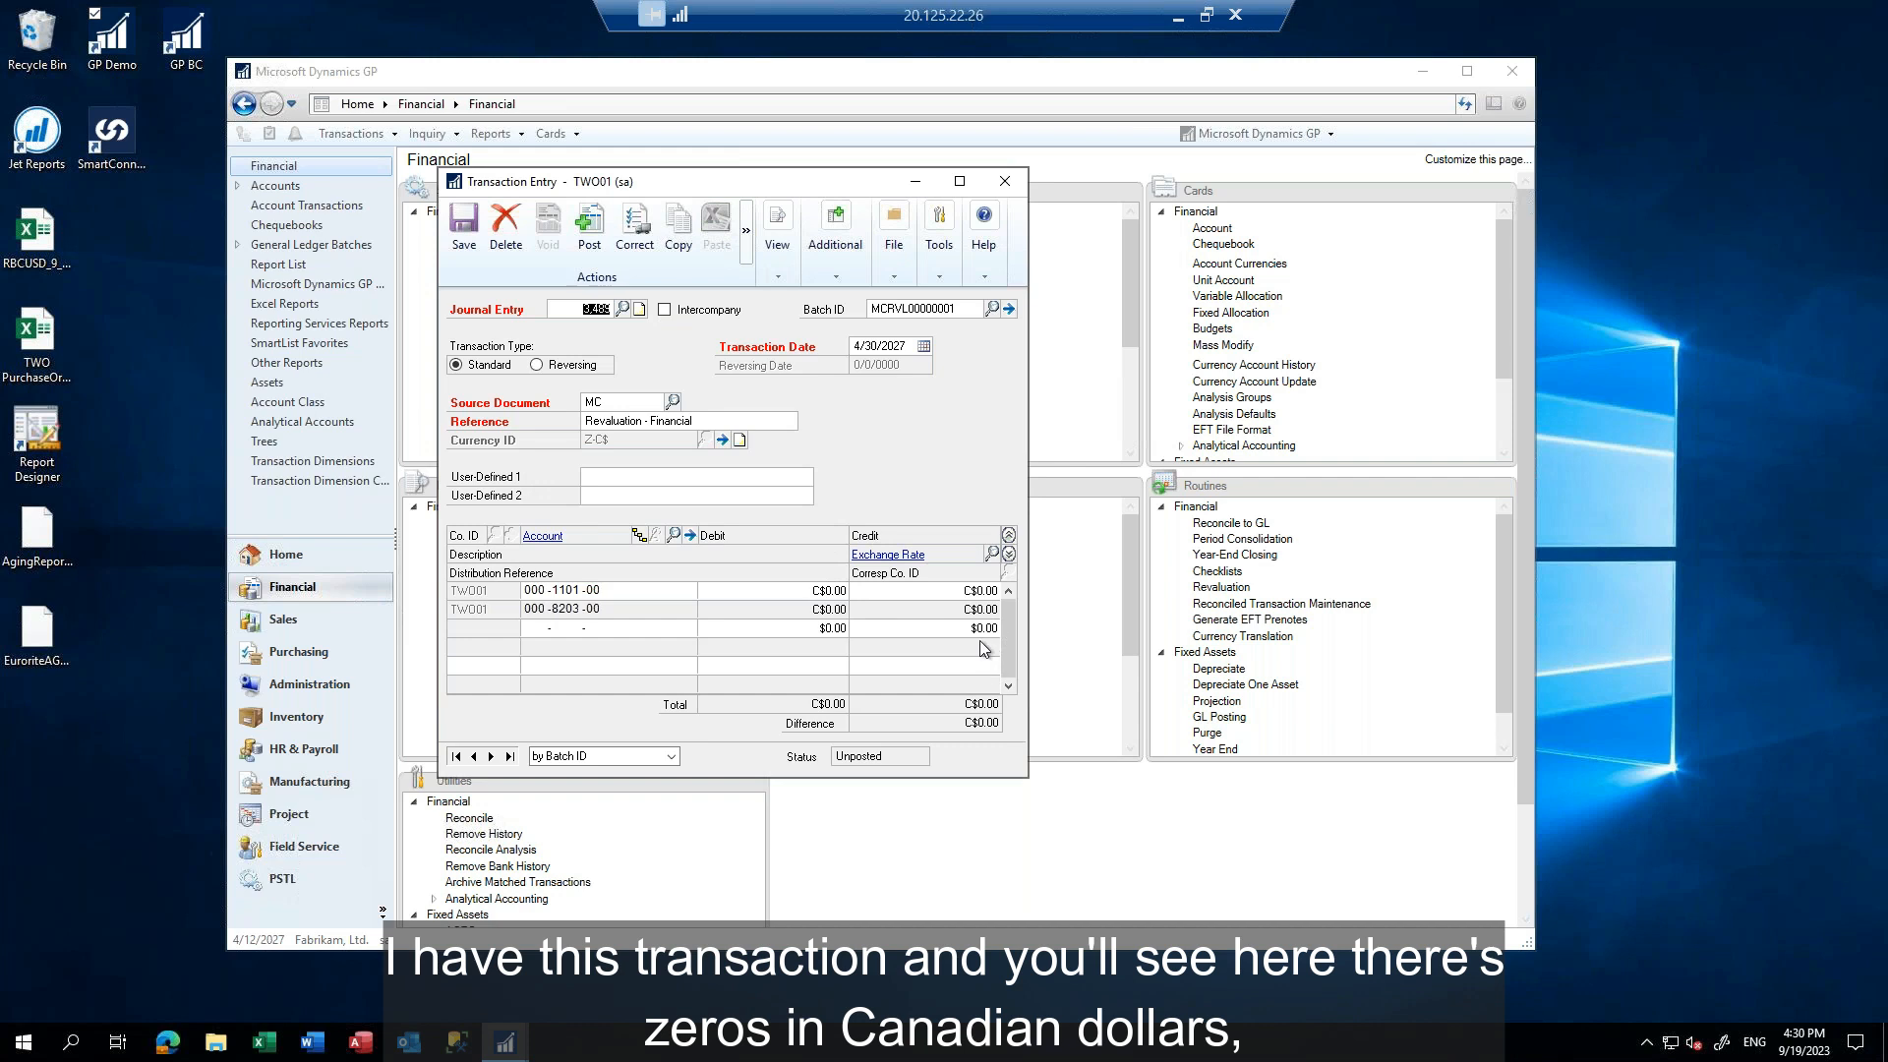
Switch the revaluation entry's currency view from Canadian dollars to functional dollars, check the distribution amounts, and close the entry
left_click(776, 274)
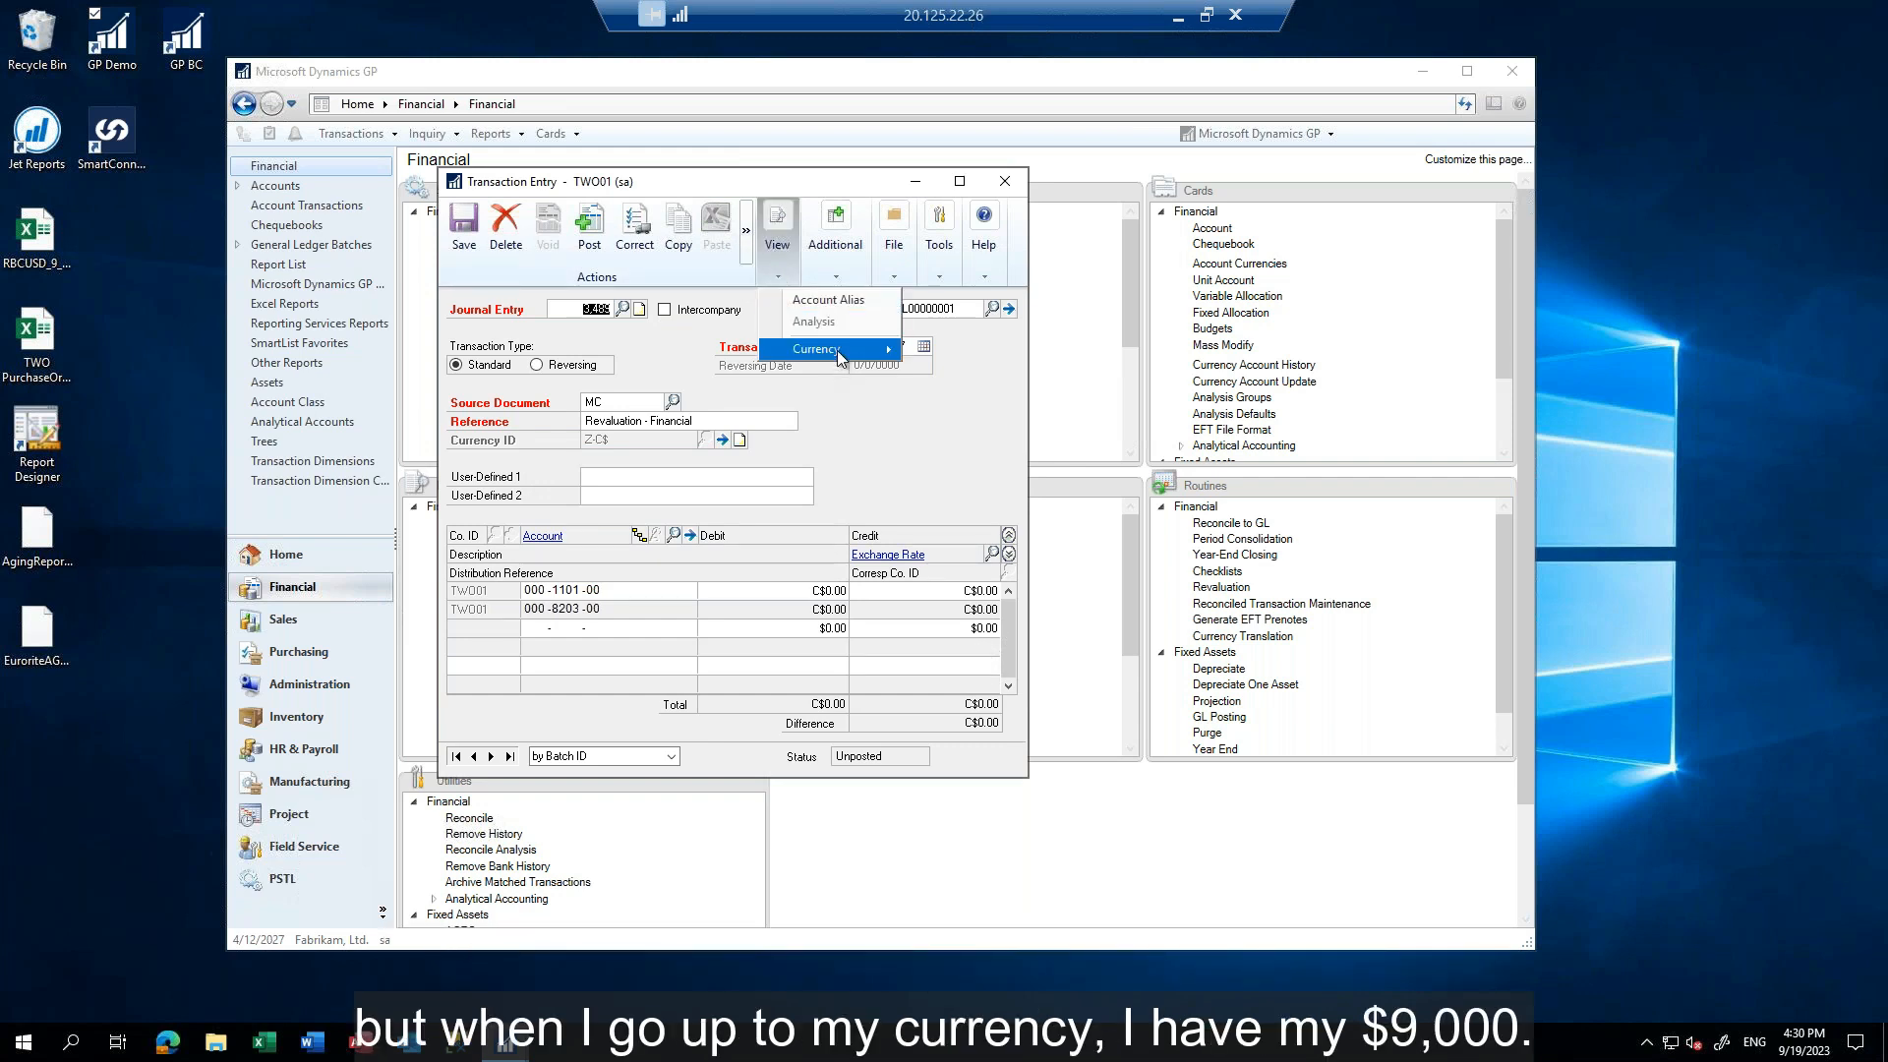
left_click(963, 357)
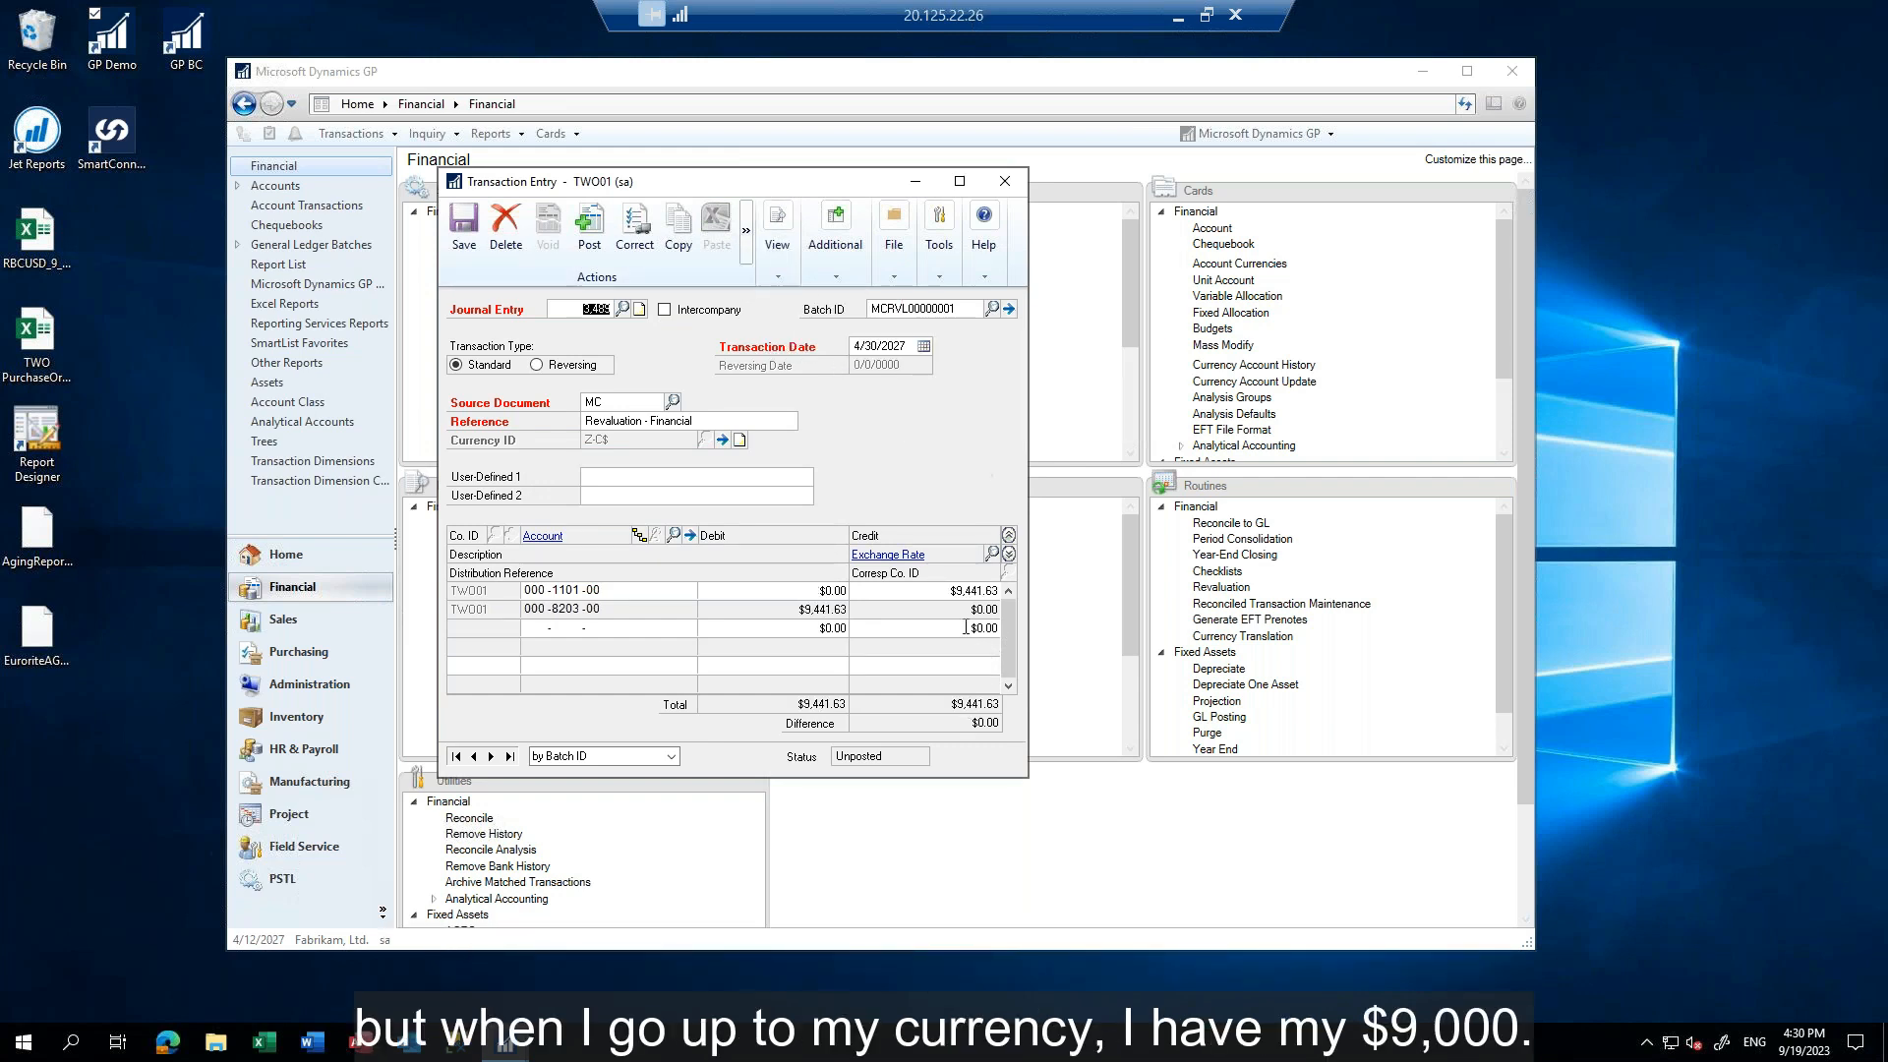
left_click(1004, 182)
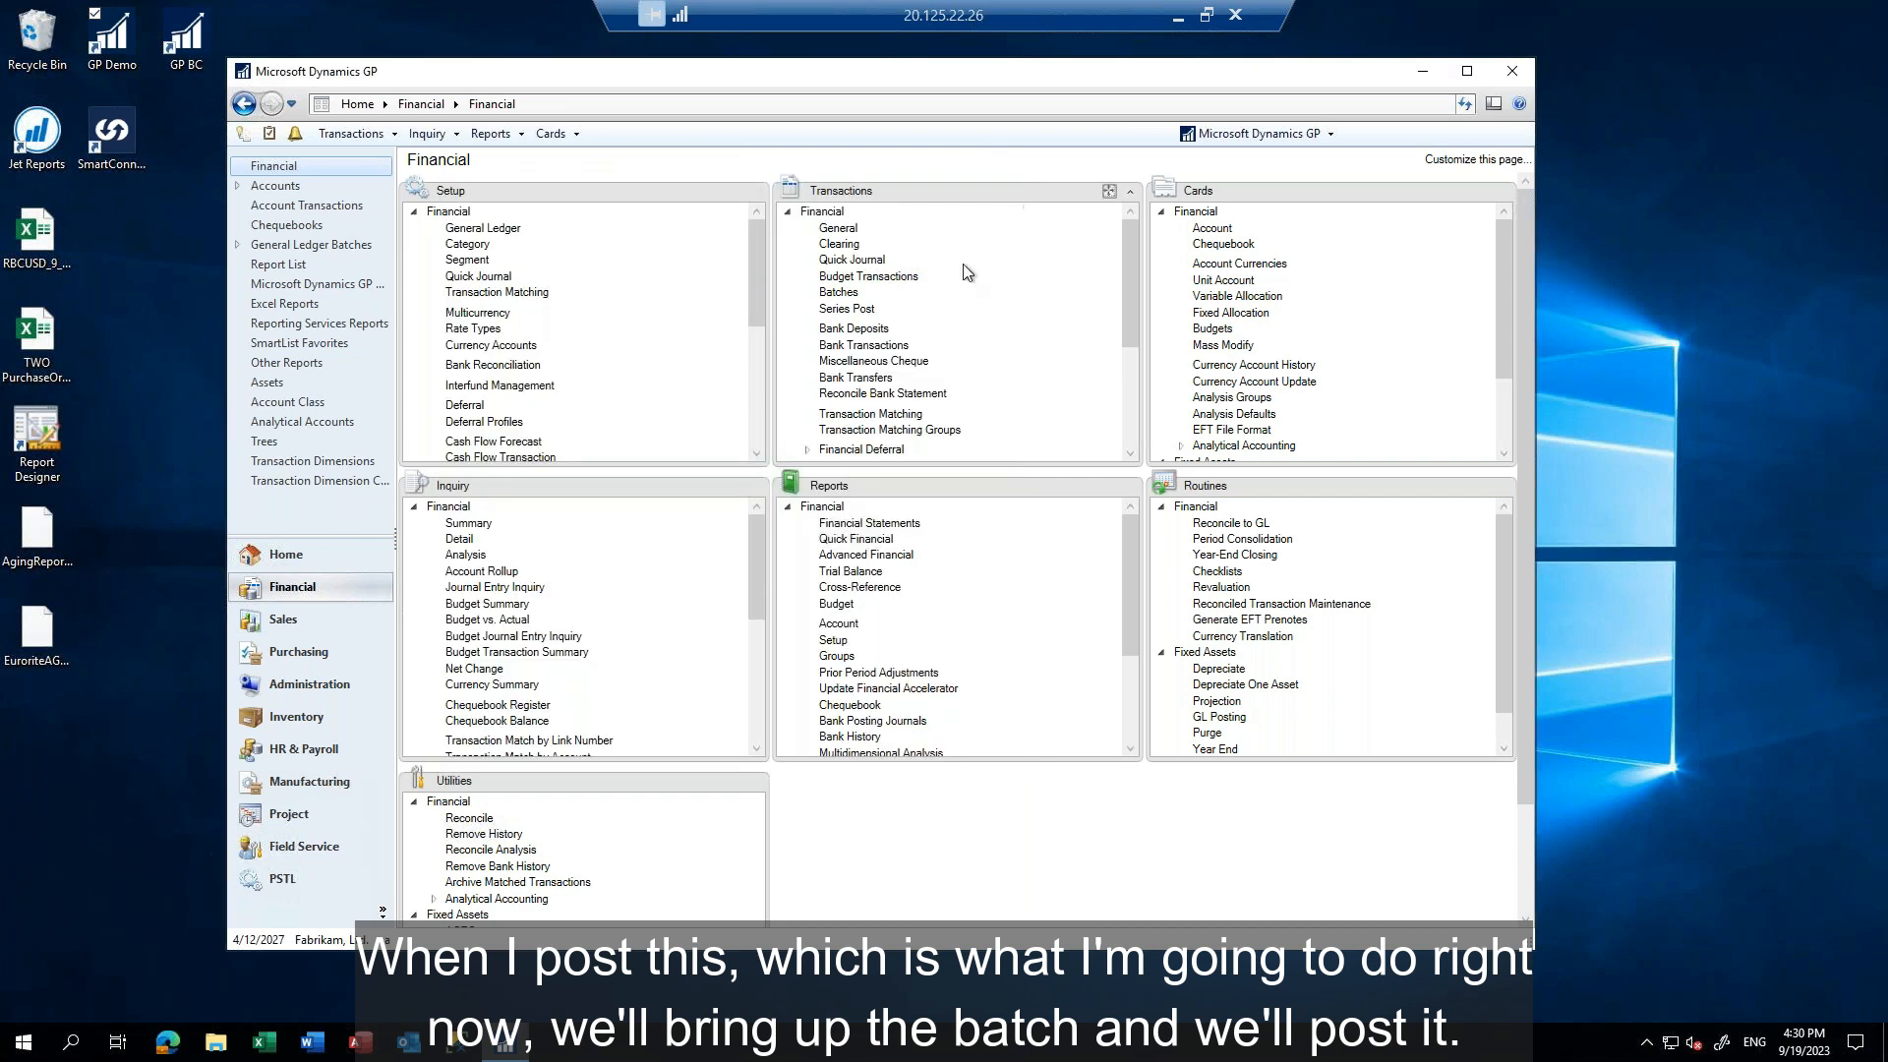
Open batch MCRVL00000001 in batch entry, save it without posting, and close the window
left_click(837, 293)
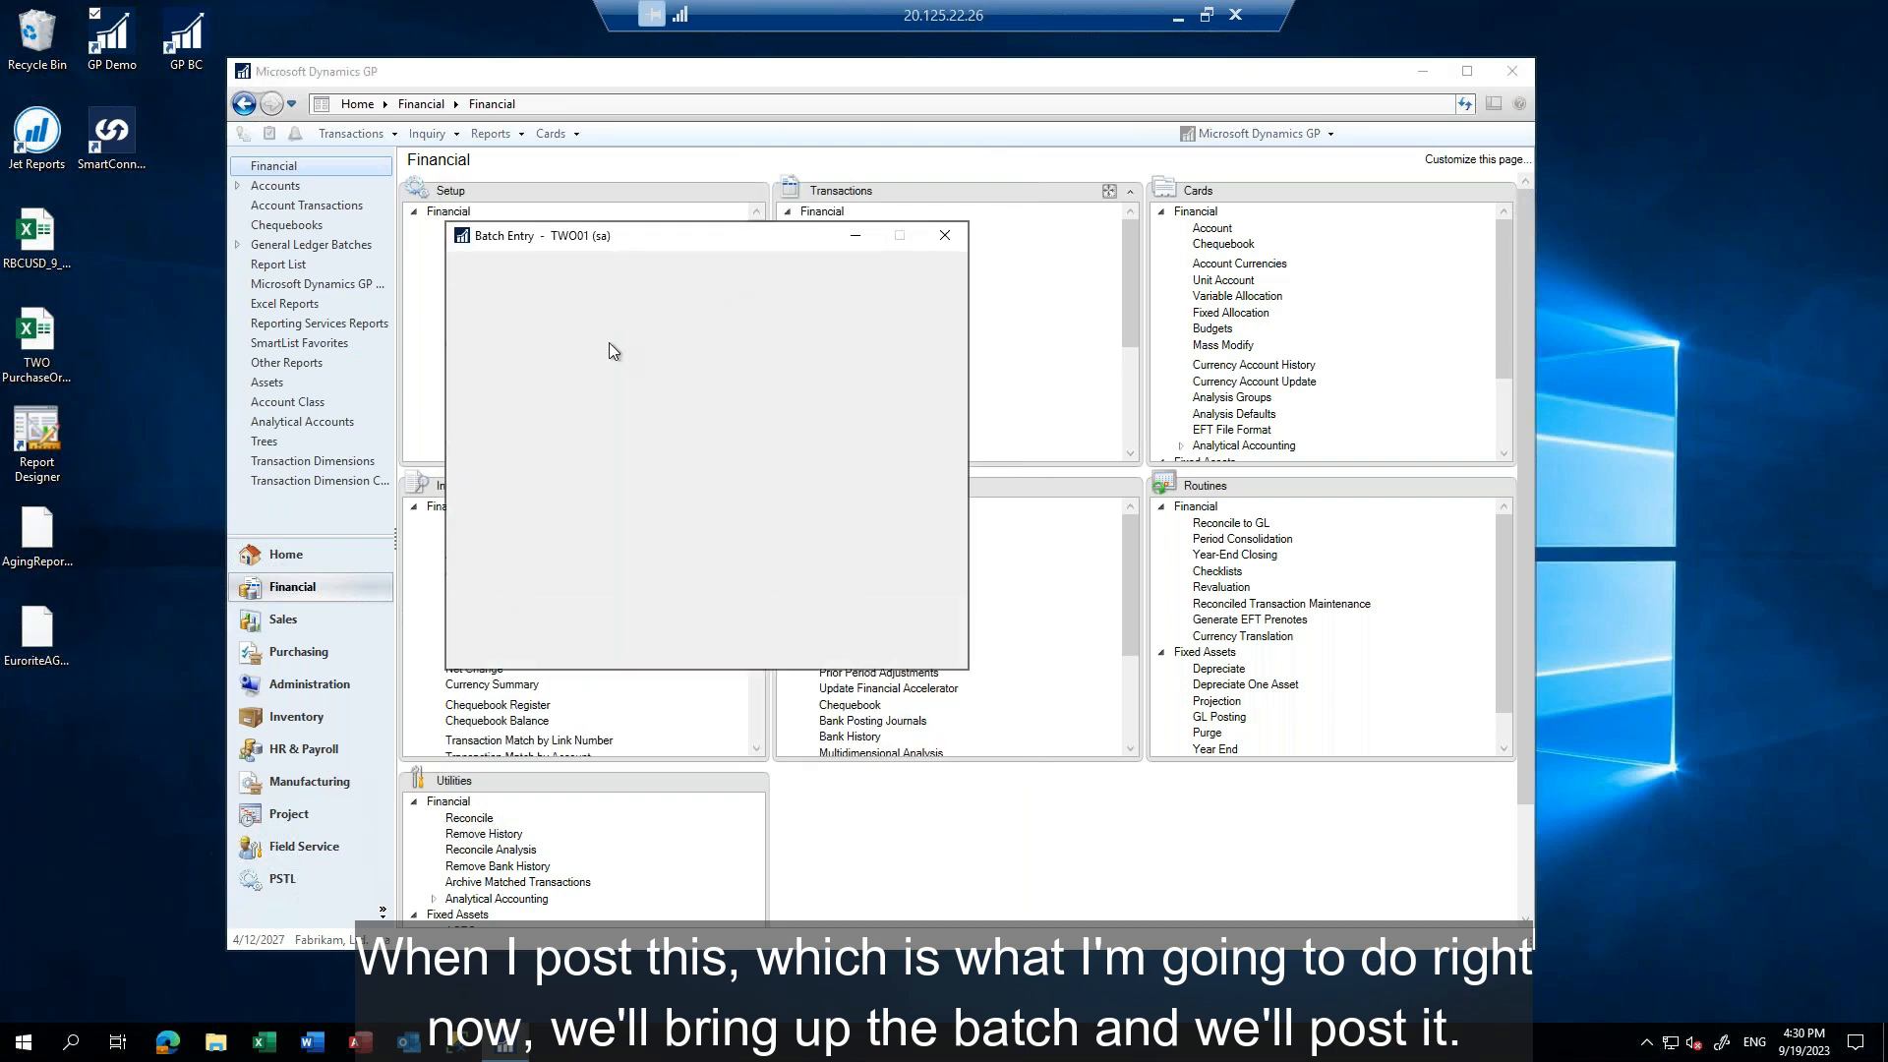
left_click(660, 371)
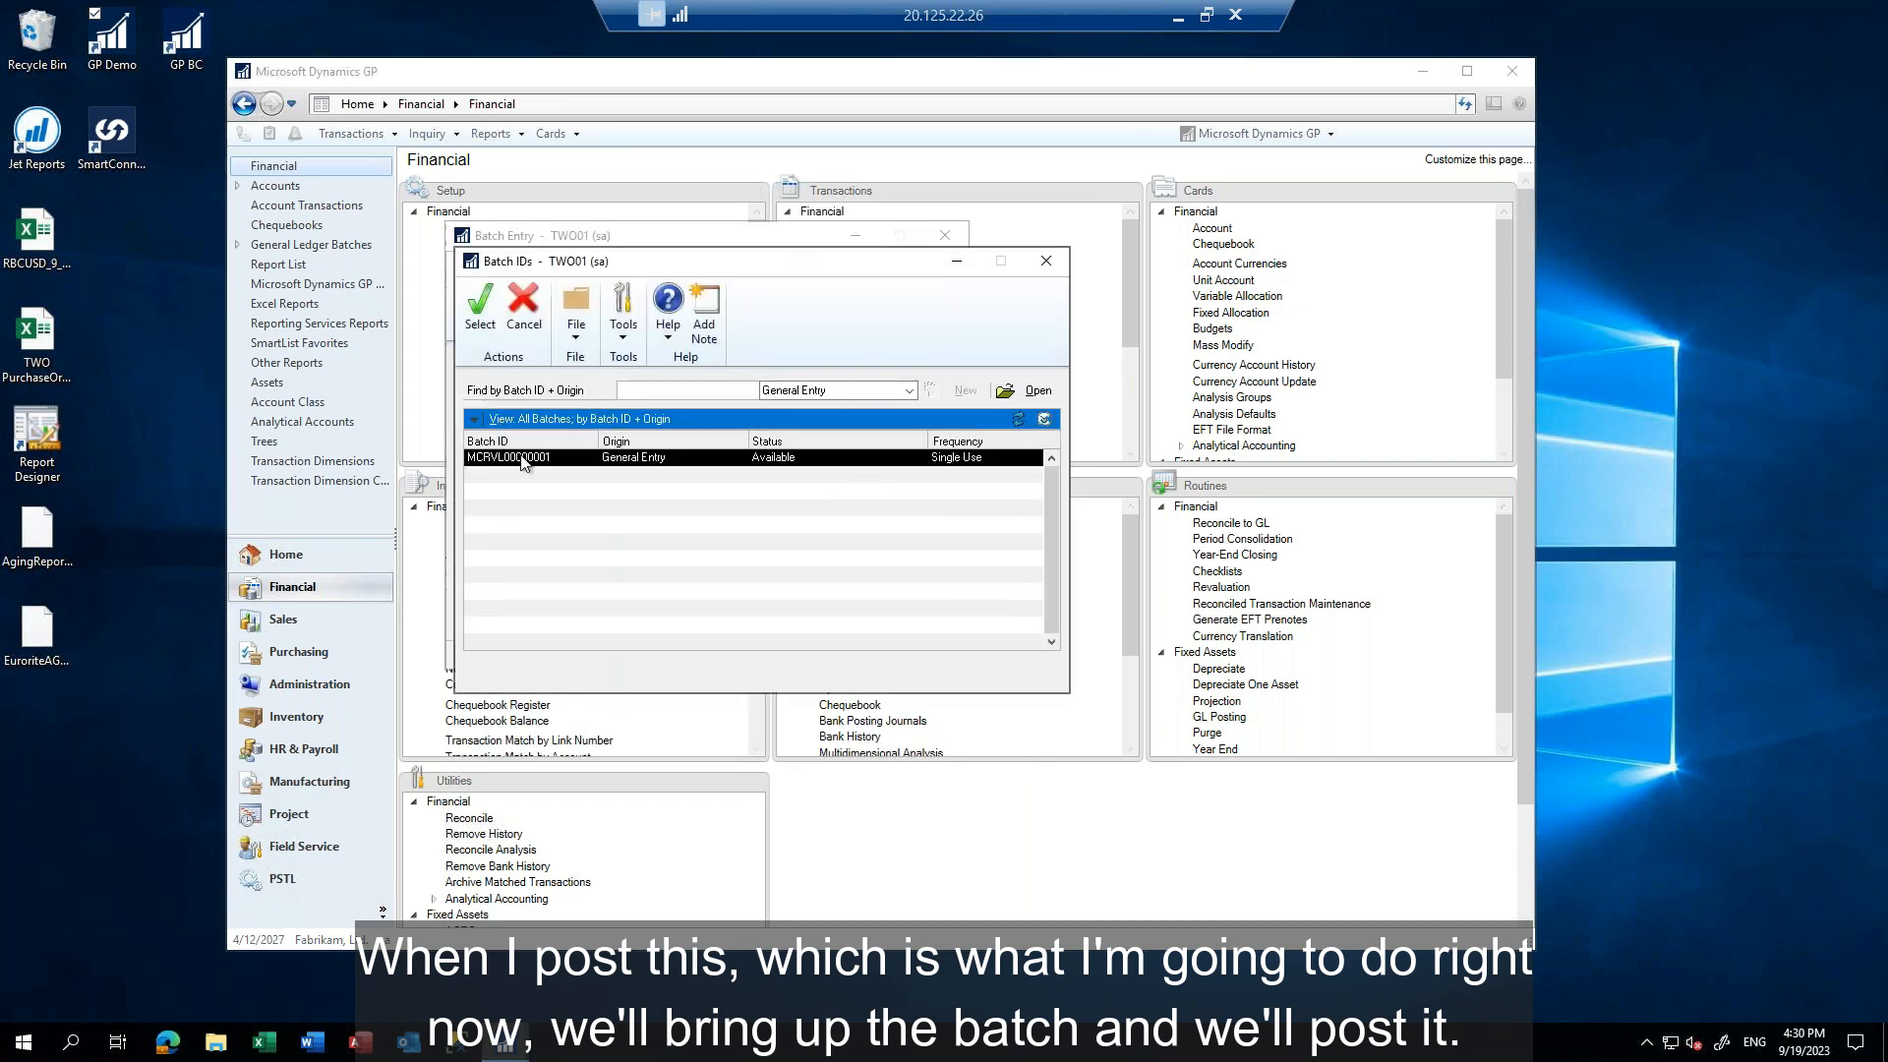
double_click(521, 458)
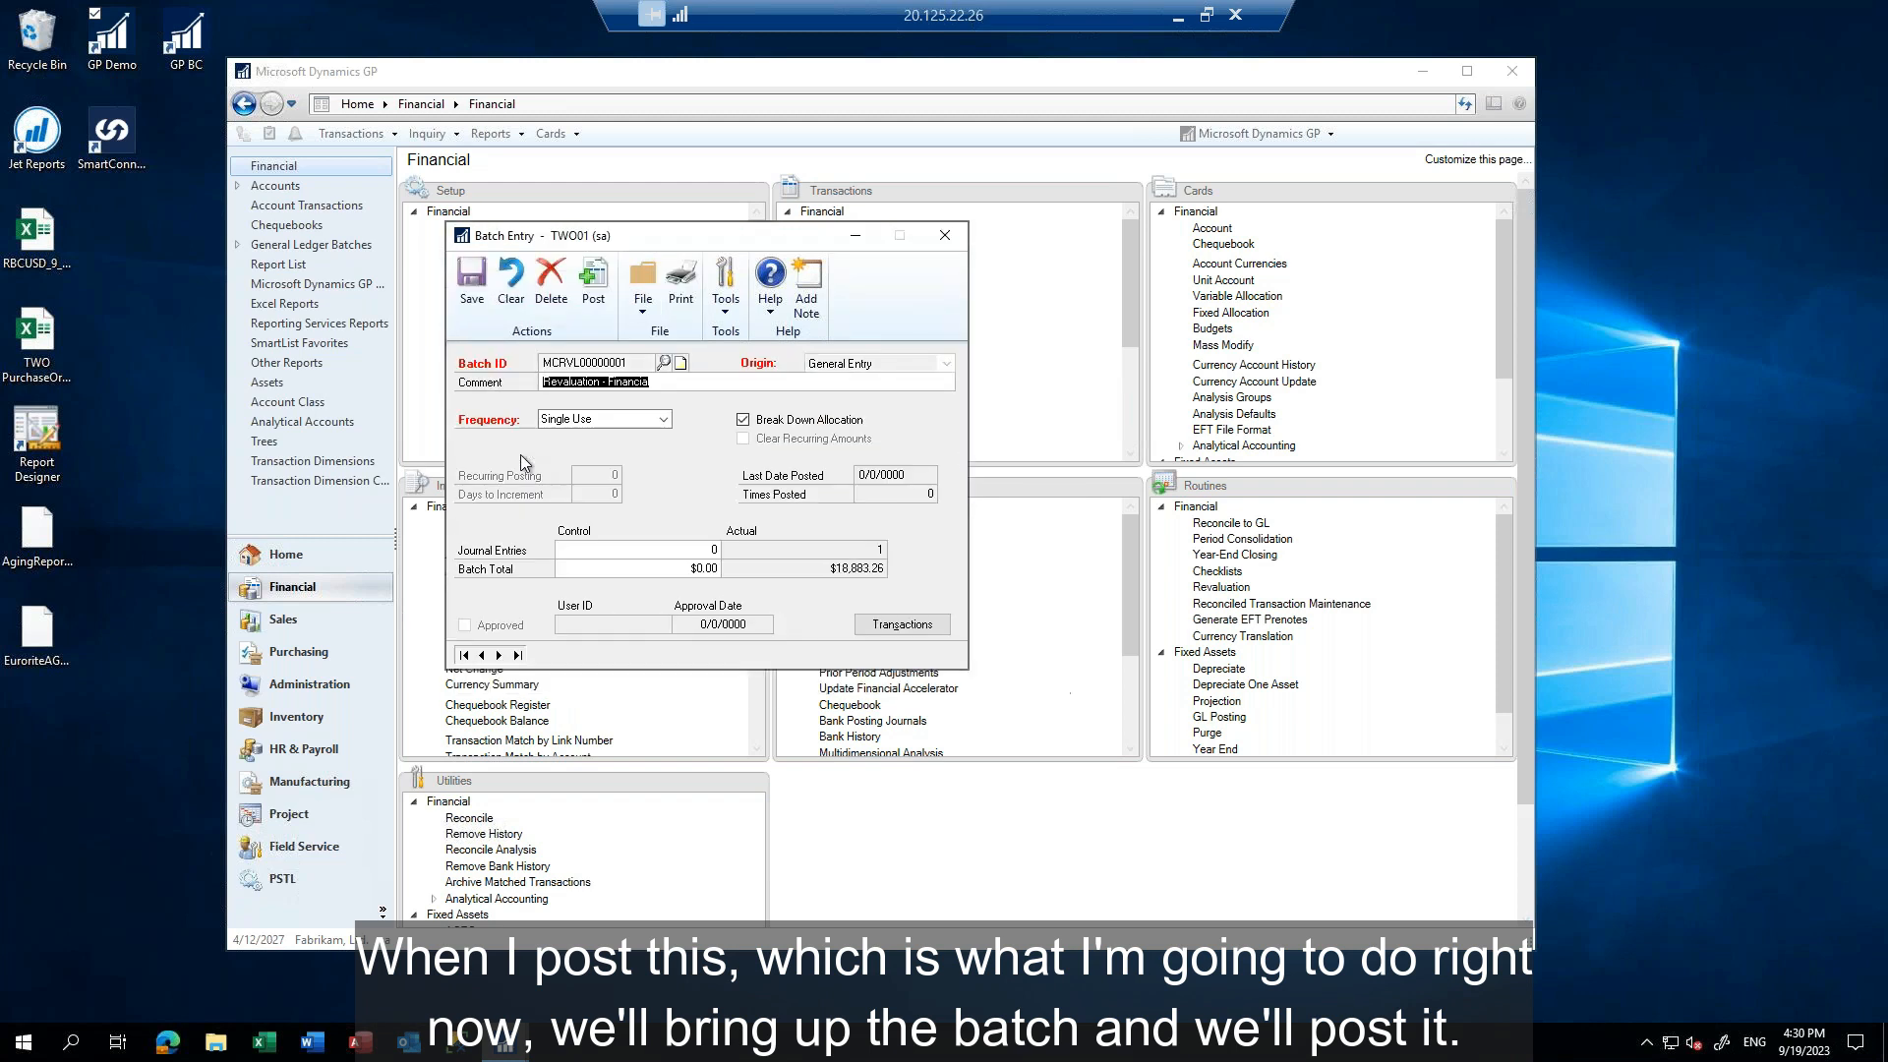
left_click(472, 285)
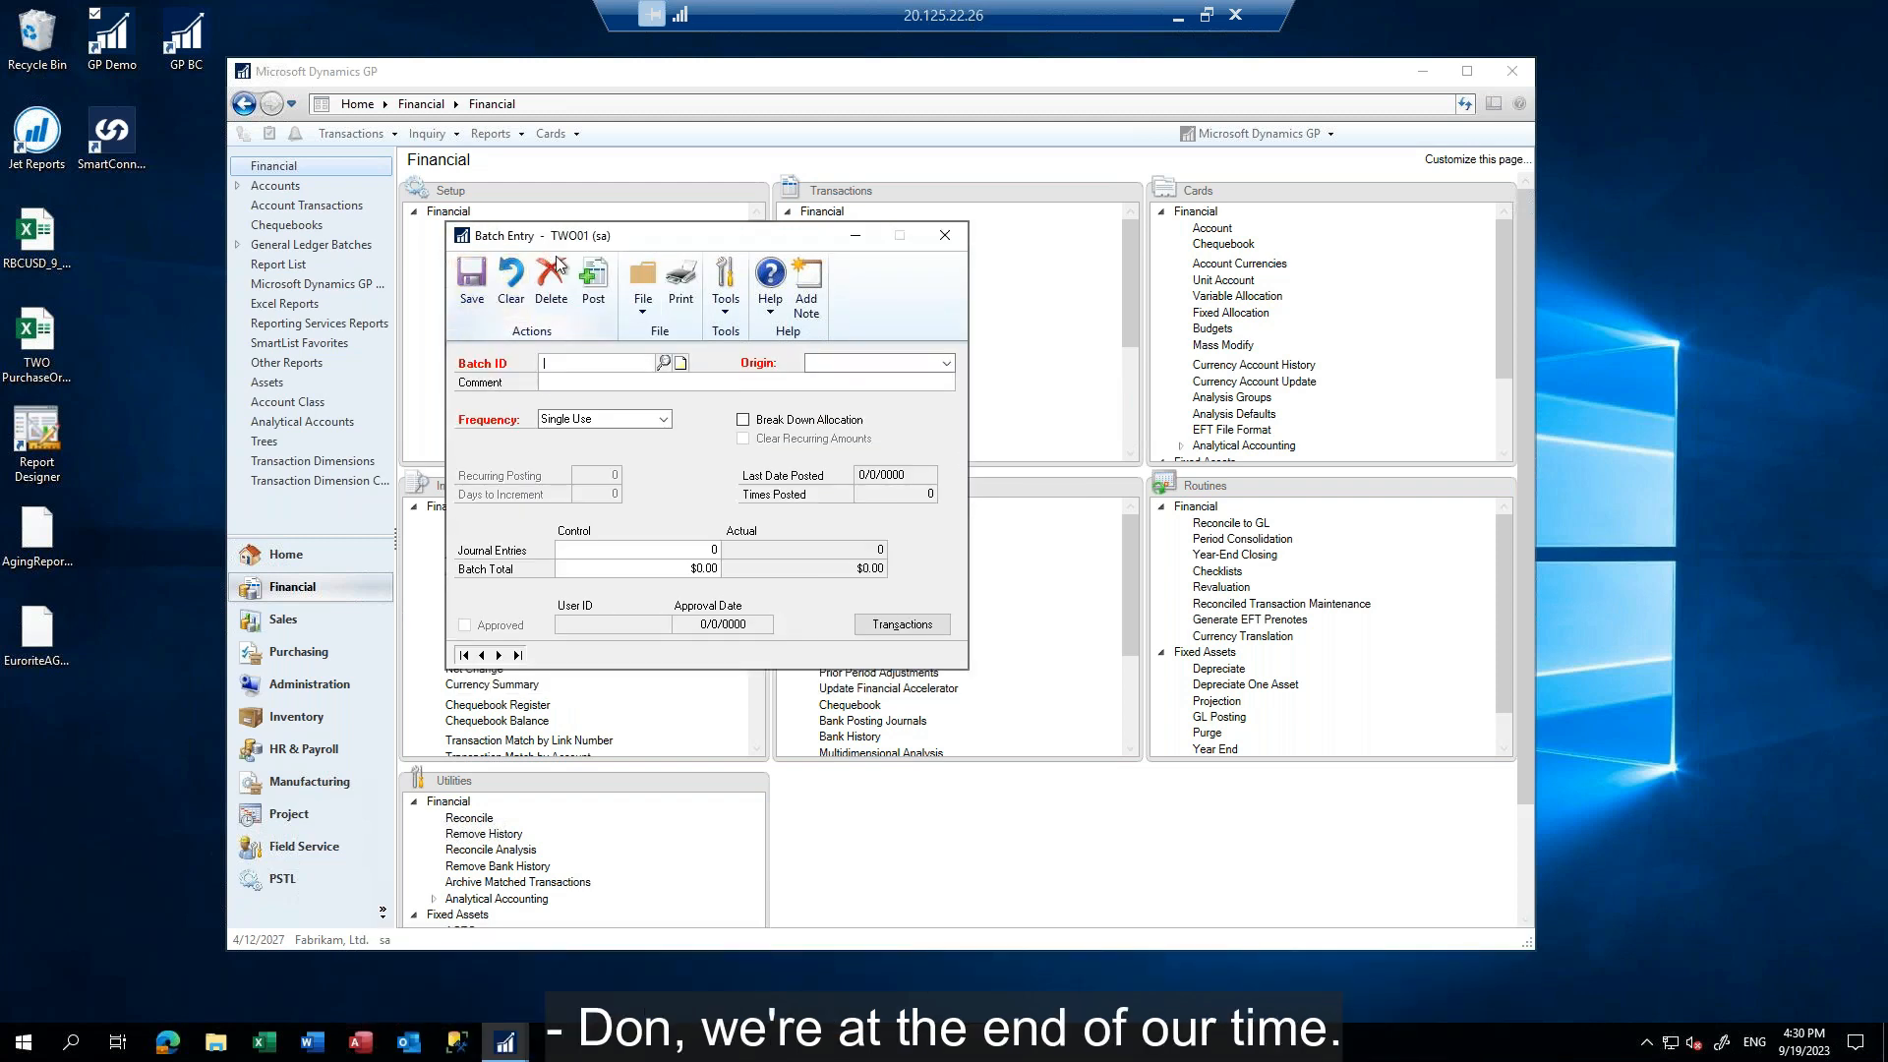
left_click(946, 236)
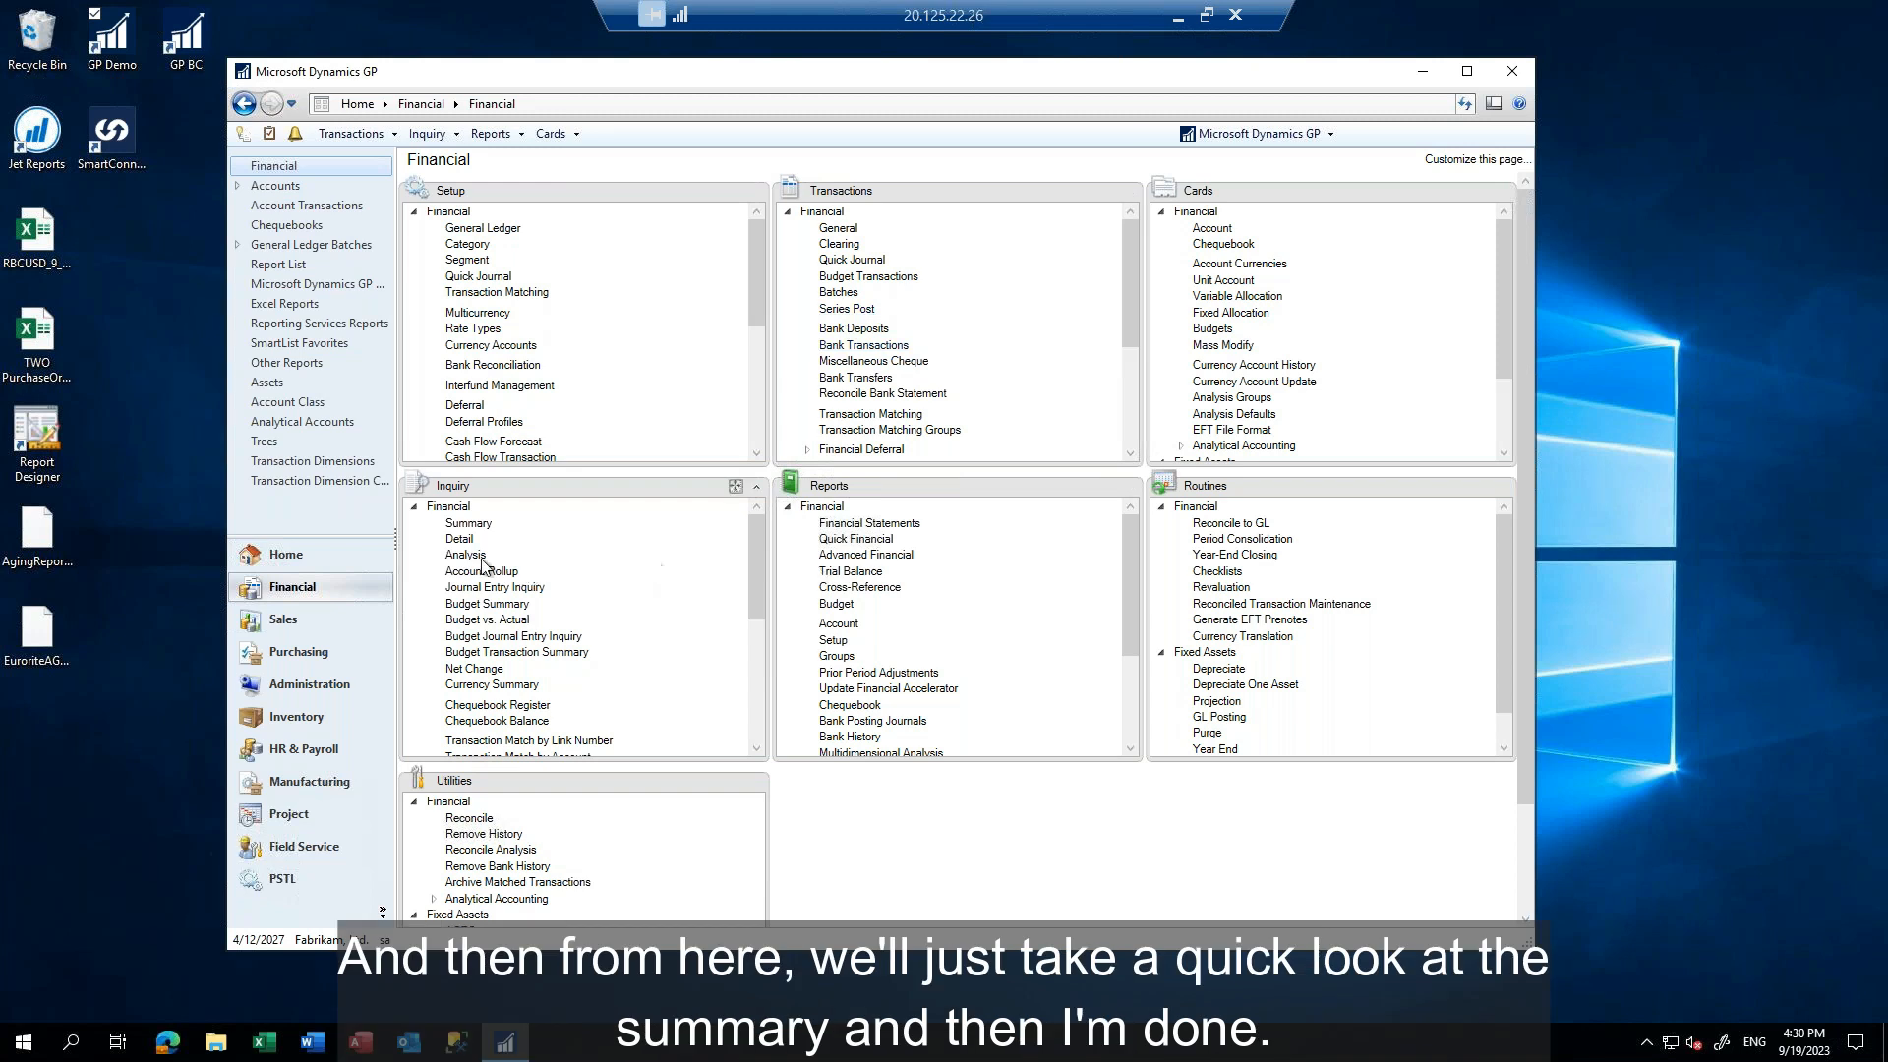
Look up the 2027 summary inquiry for account 000-1101-00, check the Period 4 balance, and close the inquiry
left_click(468, 523)
type("000 -1101 -00")
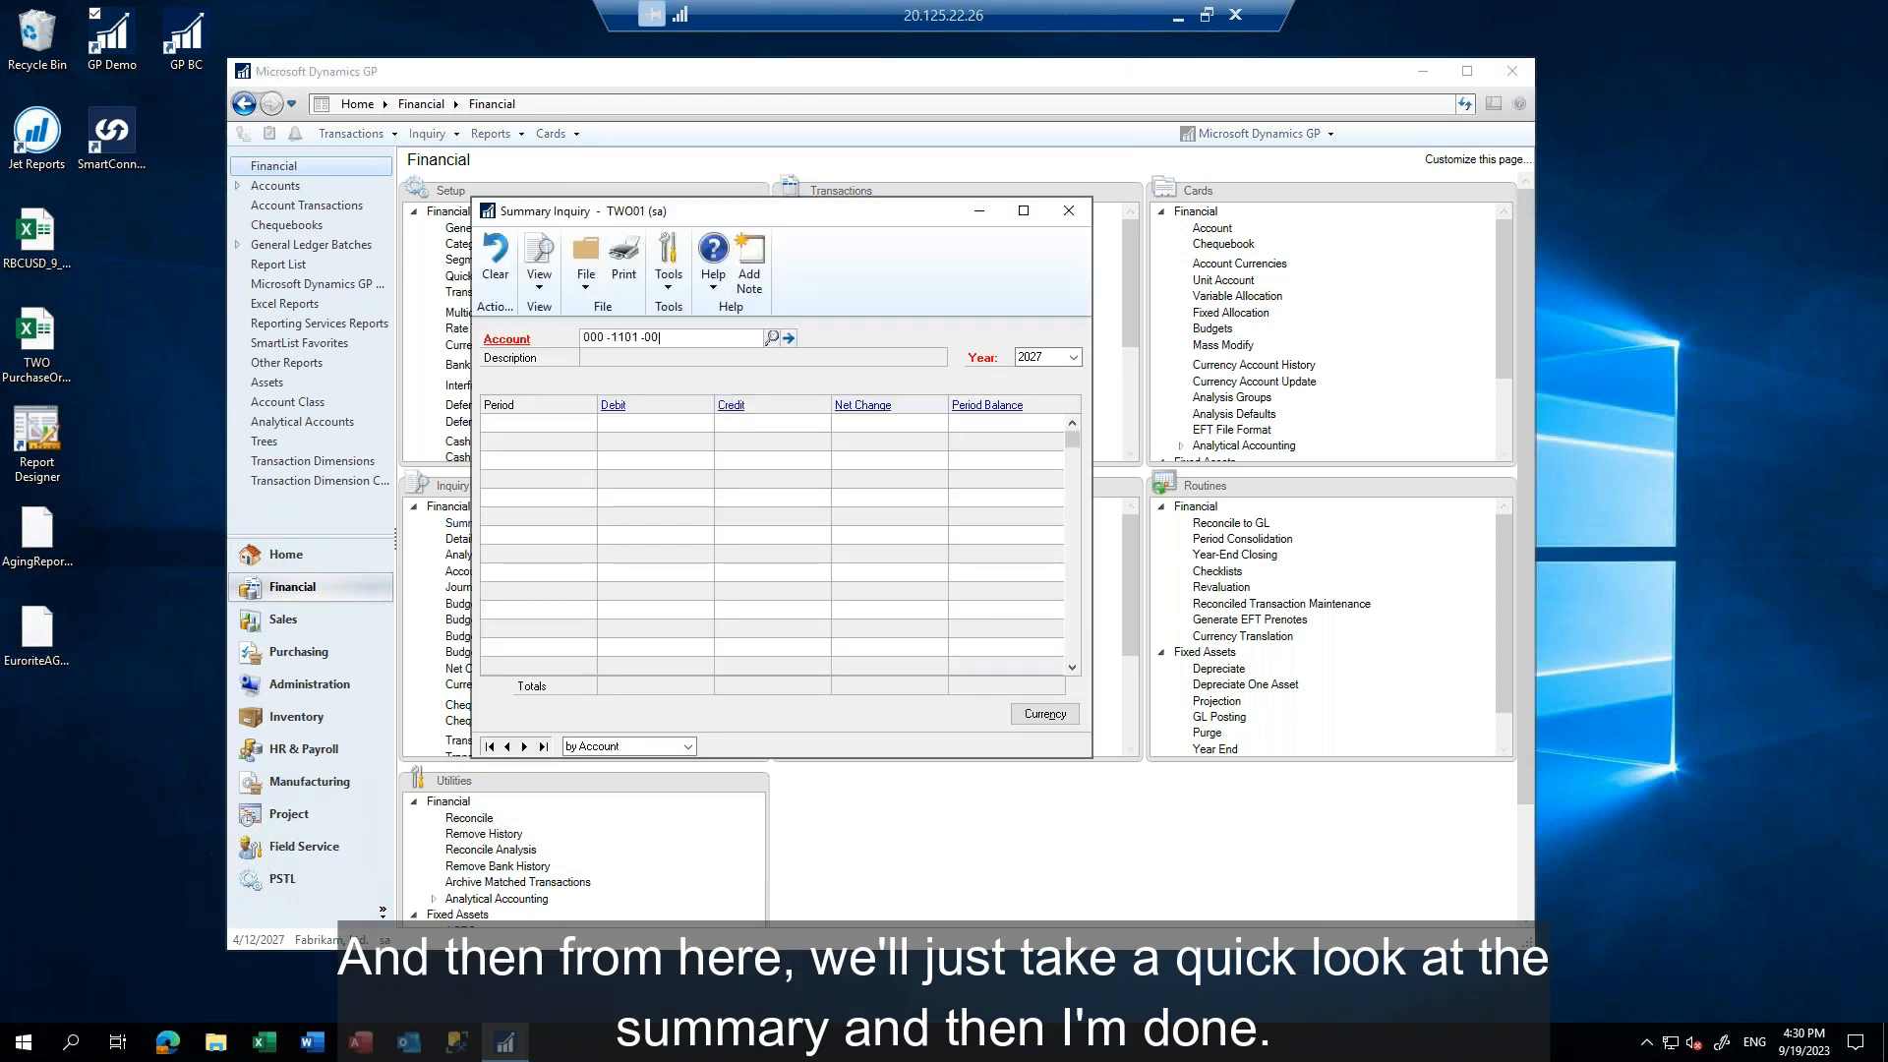
key("Tab")
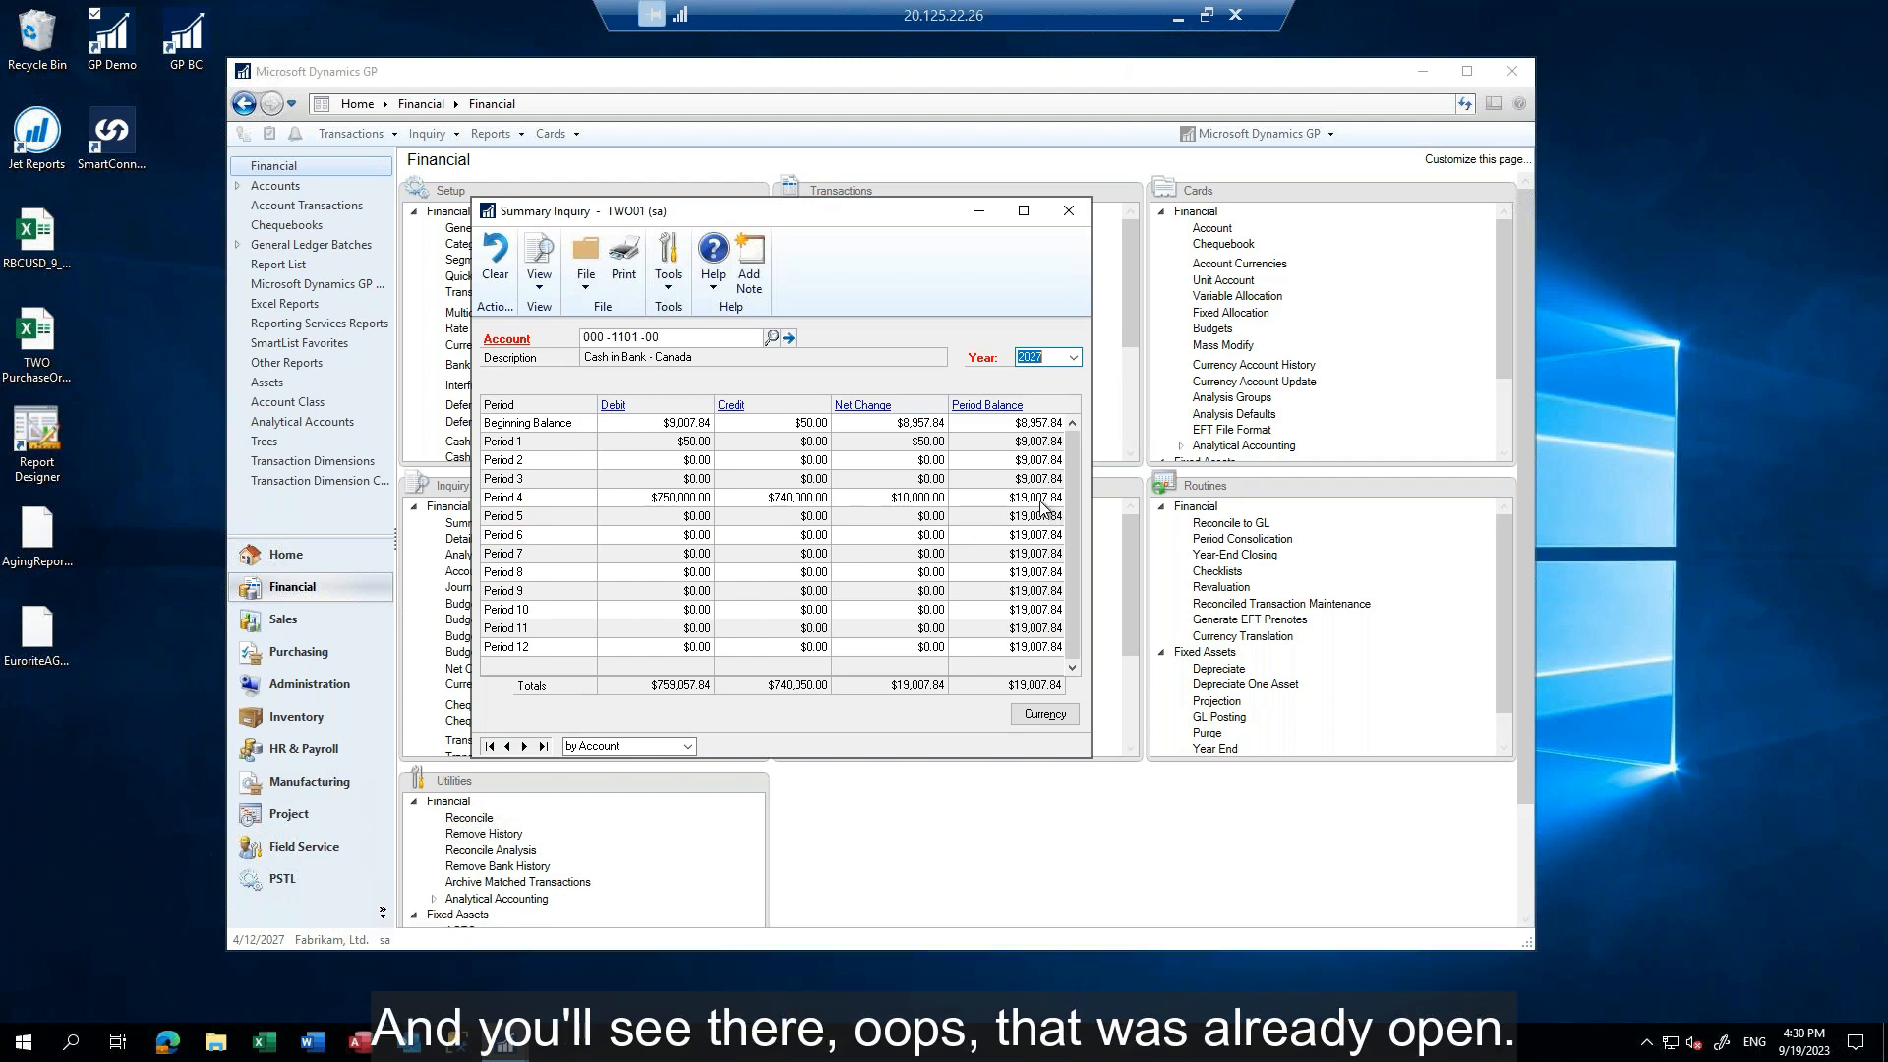
left_click(1069, 210)
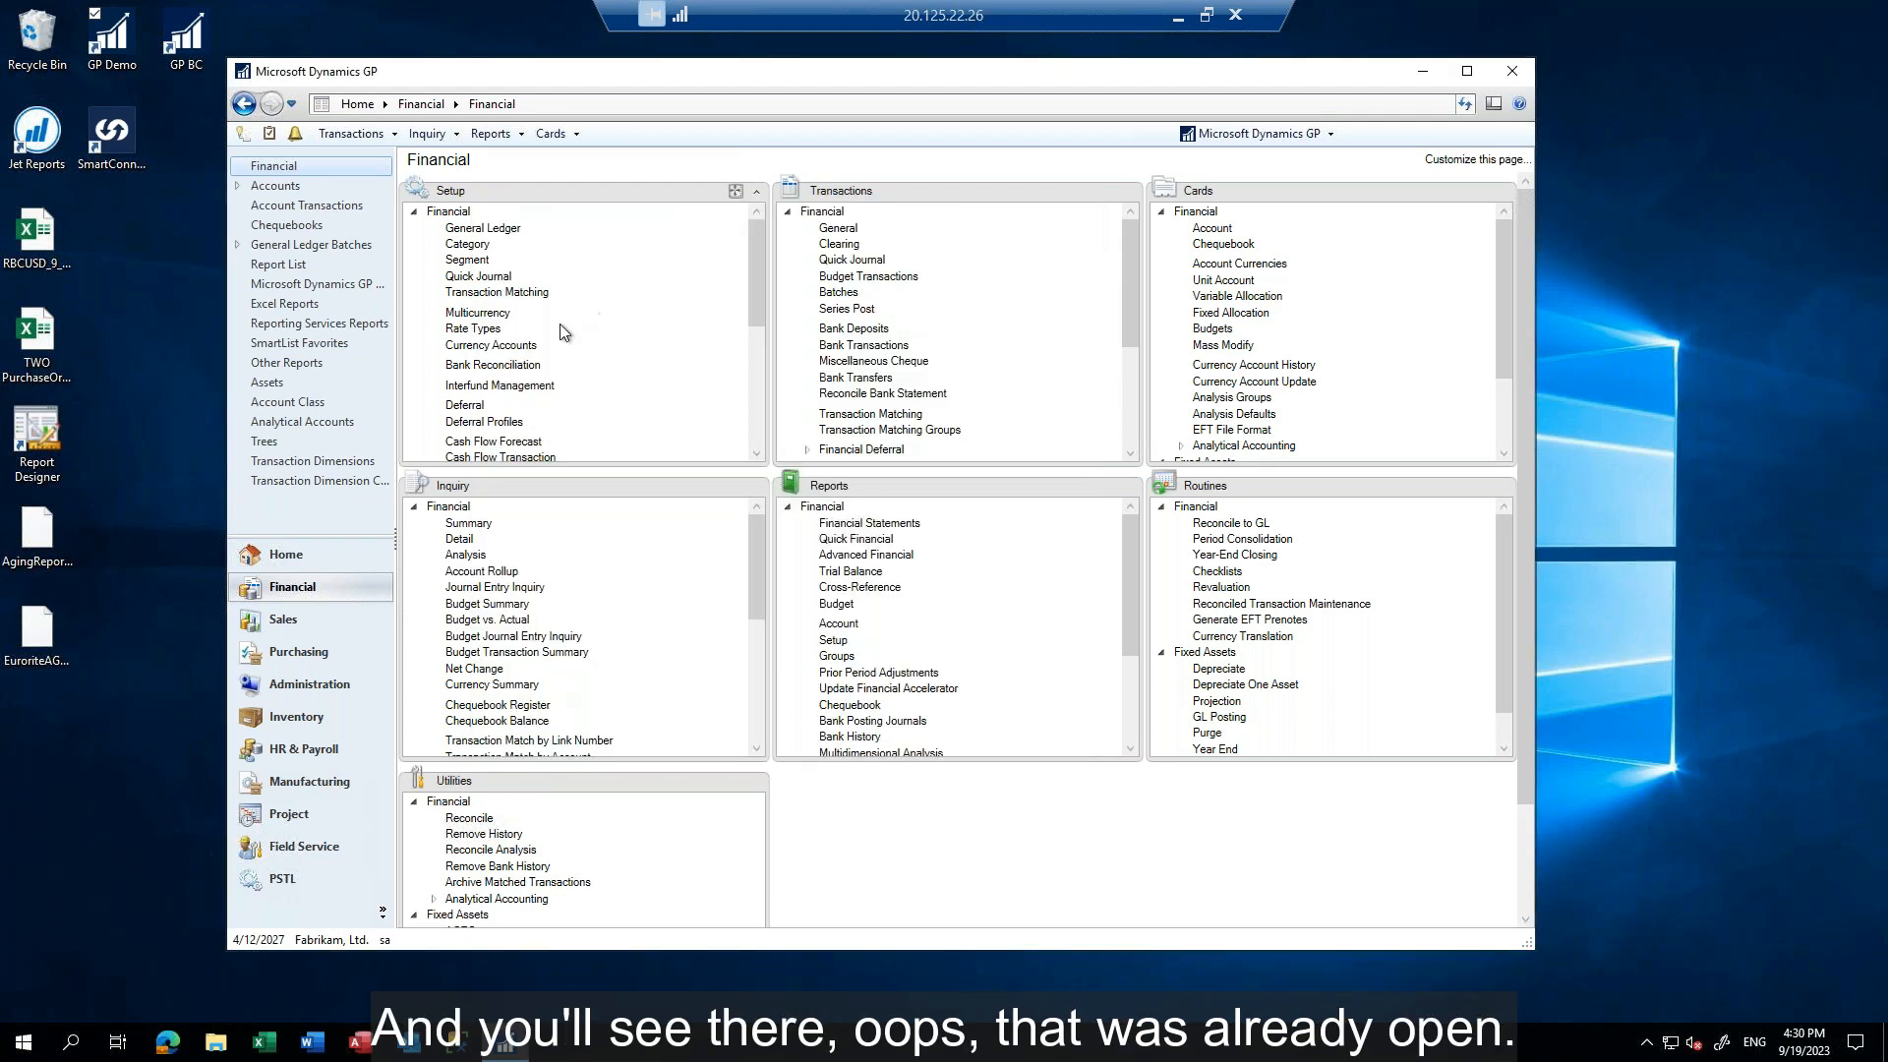
Reopen batch MCRVL00000001 in batch entry, post it, and close the window
left_click(838, 292)
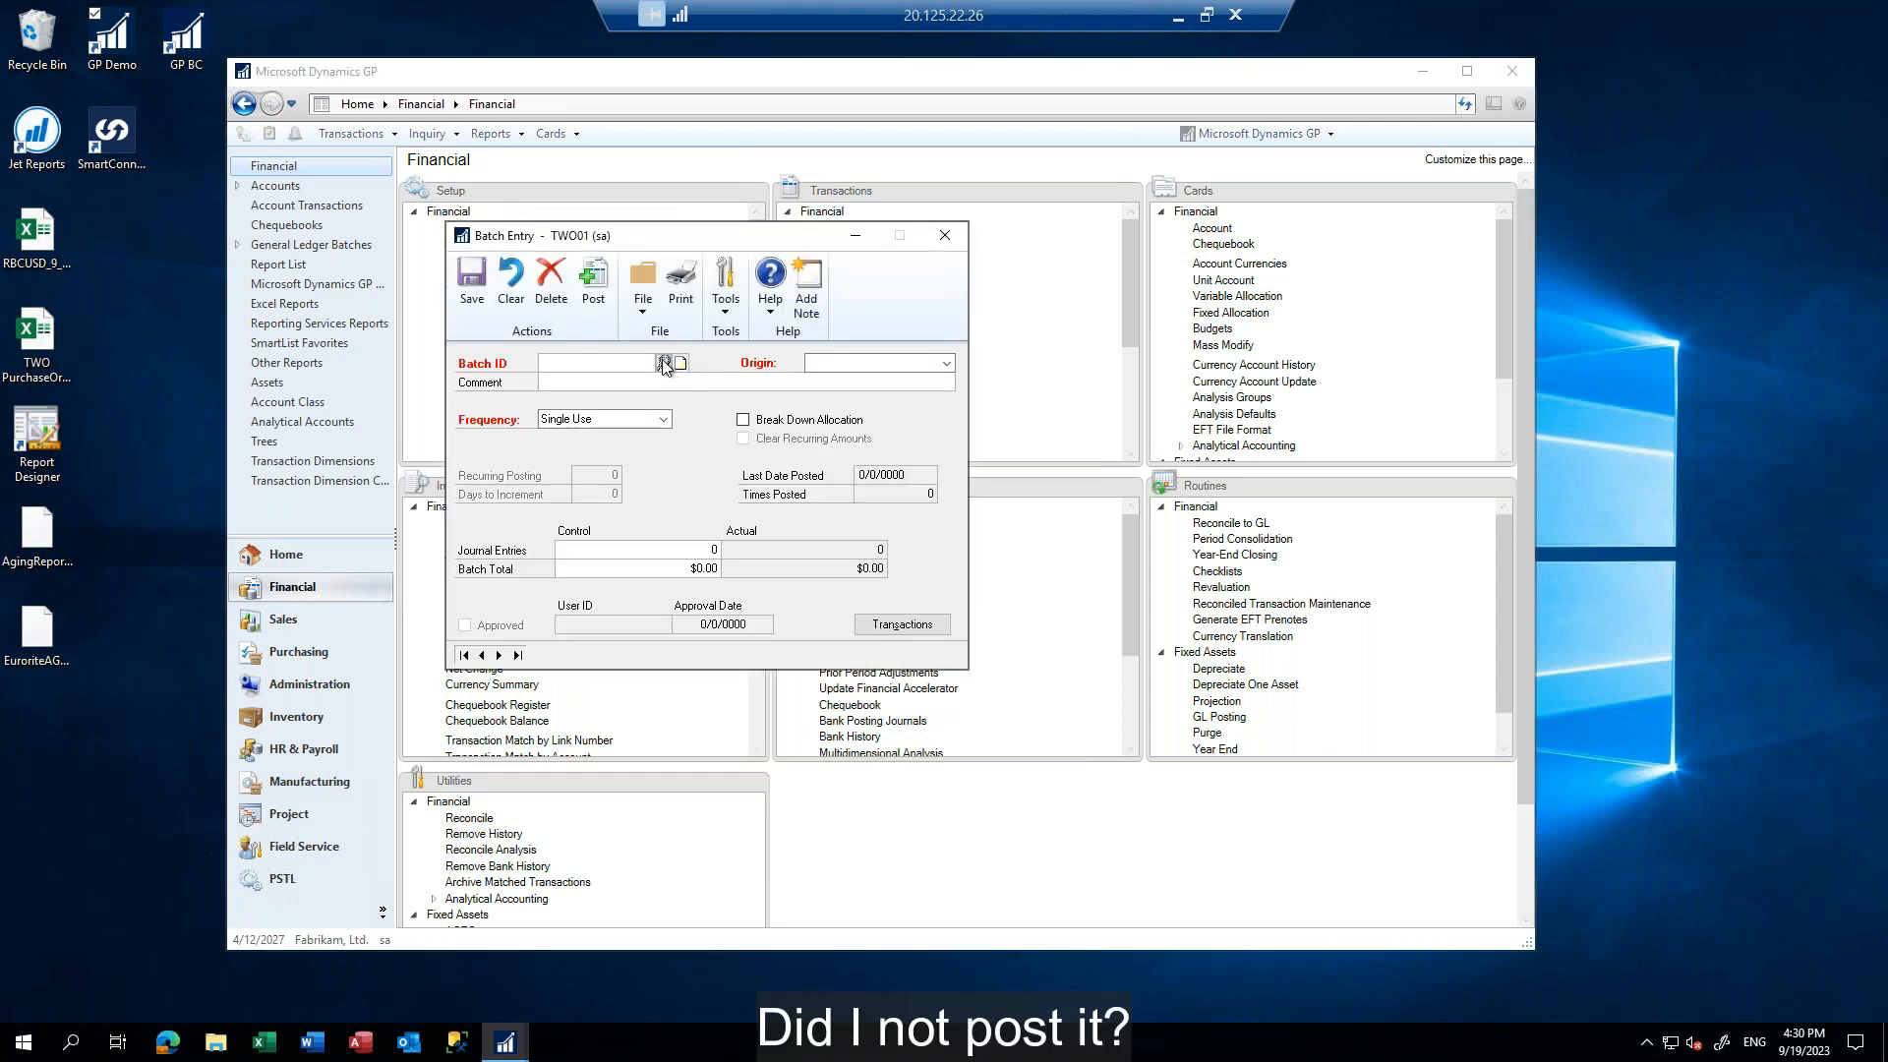
left_click(666, 370)
double_click(570, 454)
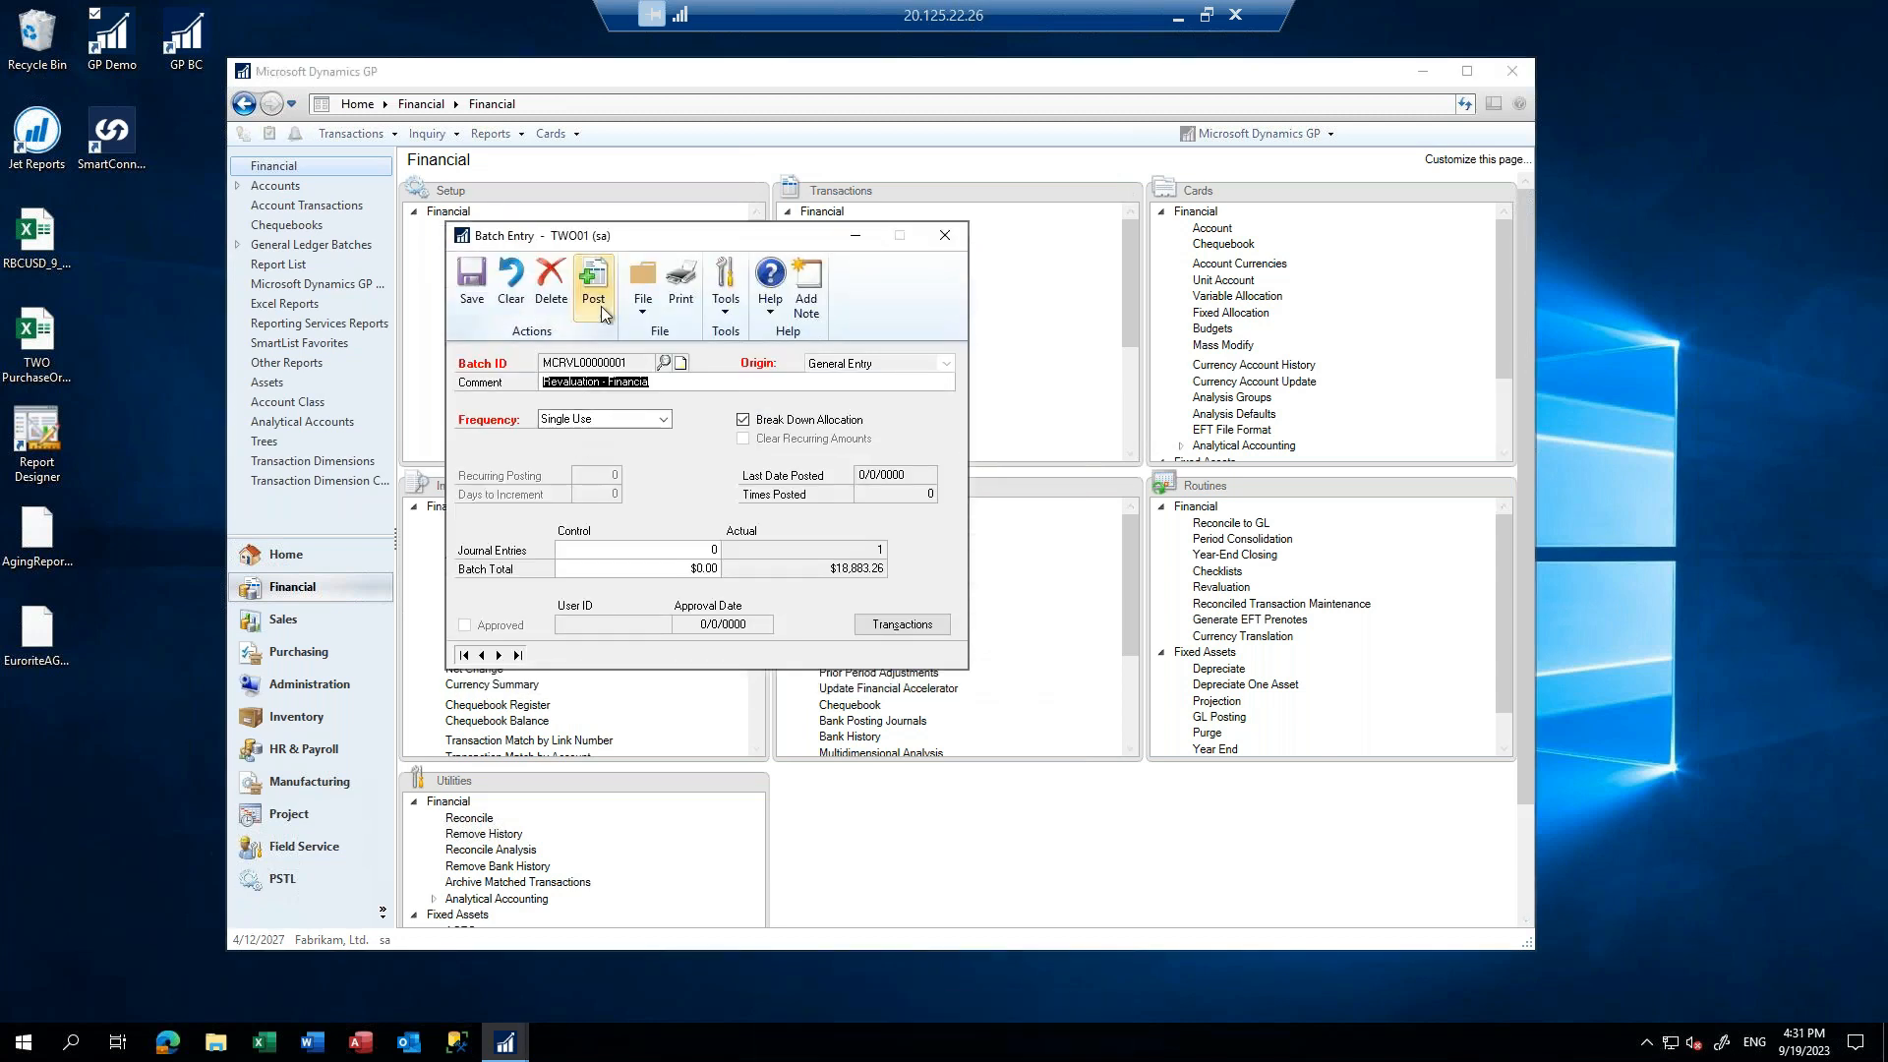
left_click(596, 295)
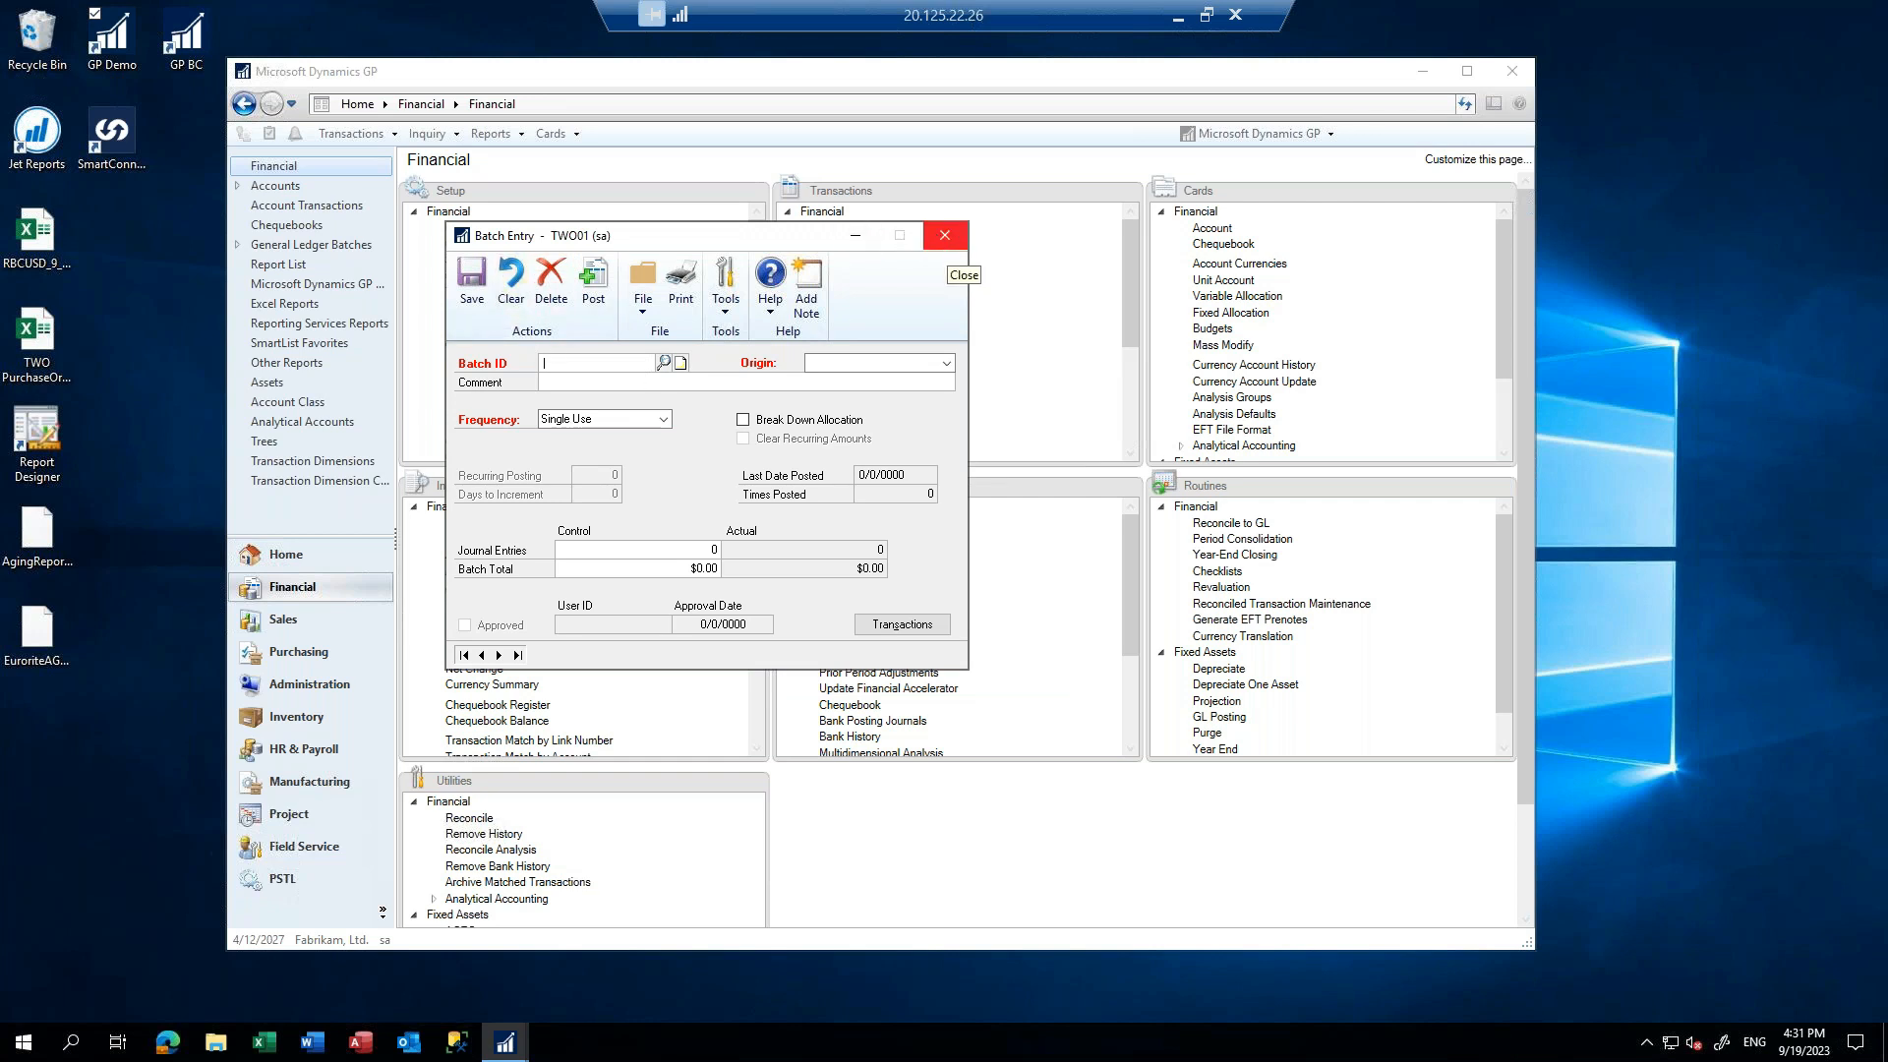
left_click(945, 235)
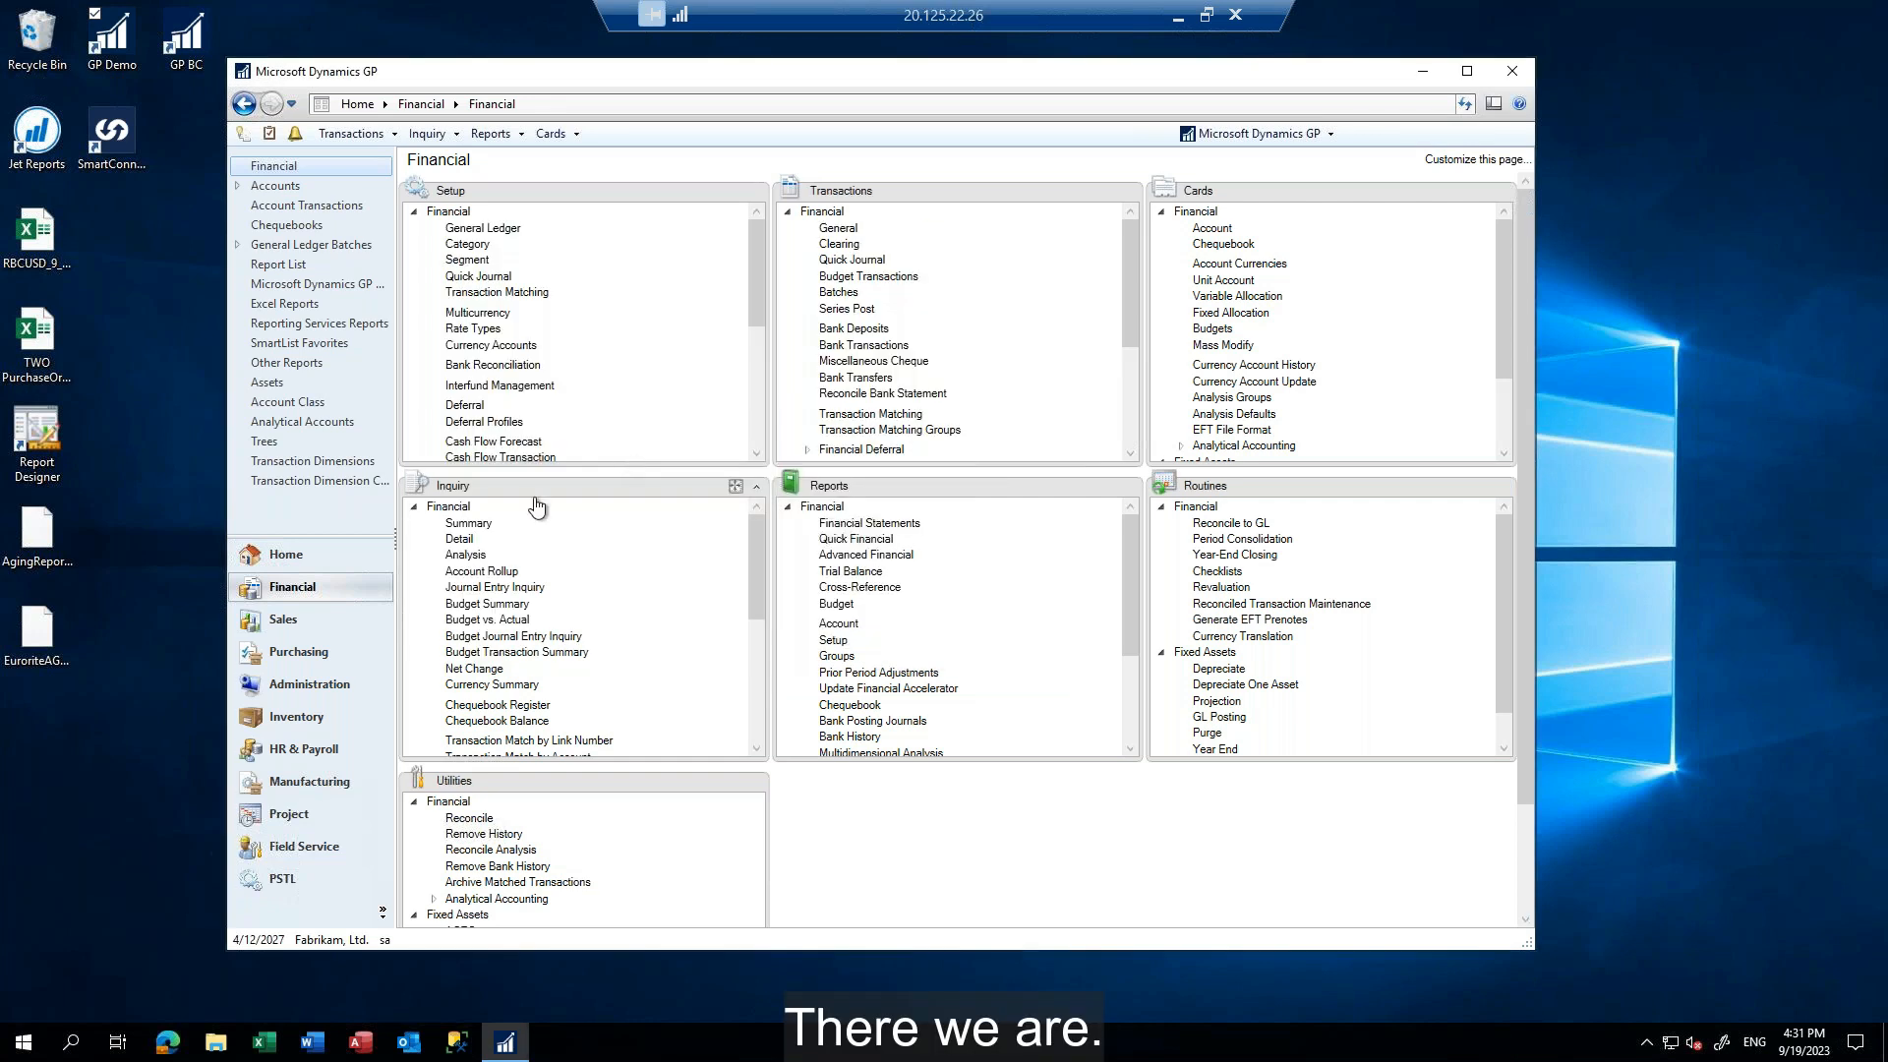
Recheck the period balances of account 000-1101-00 in summary inquiry after posting, look at its currency details, and close the inquiry
left_click(458, 523)
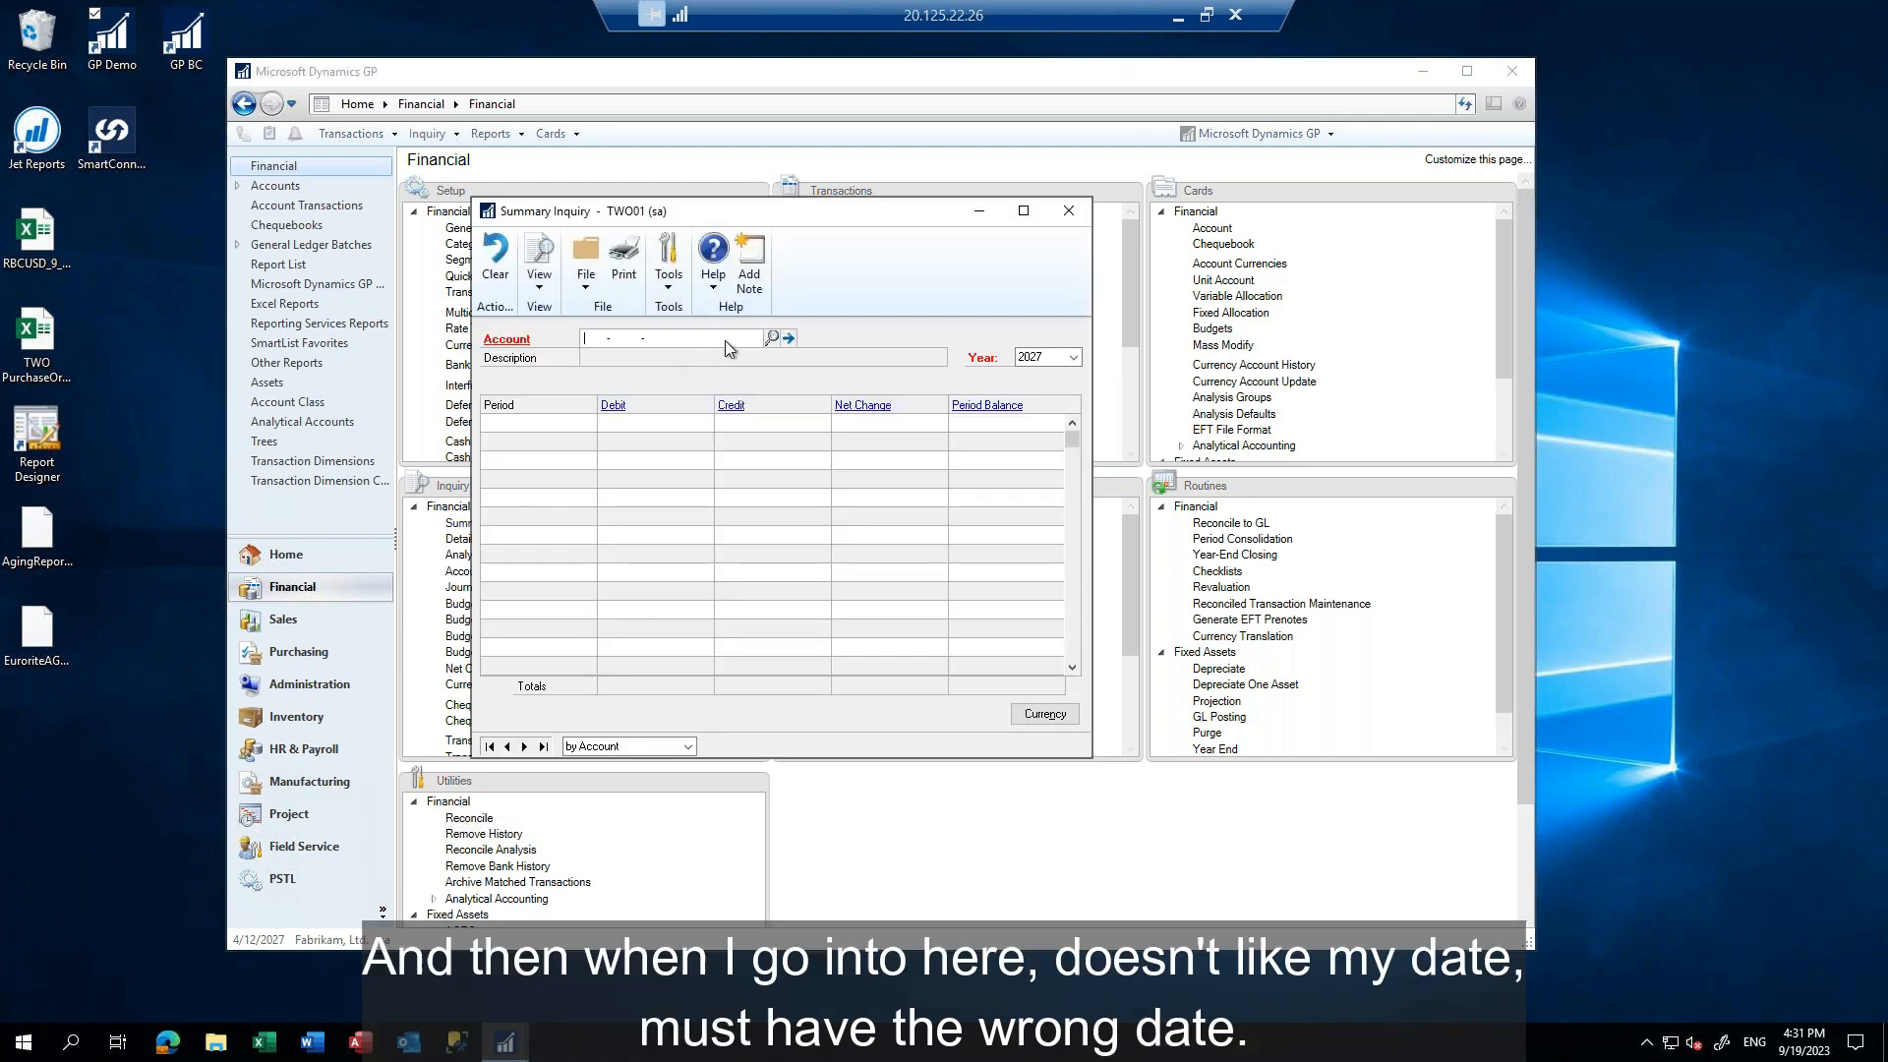
type("000110100")
key("Tab")
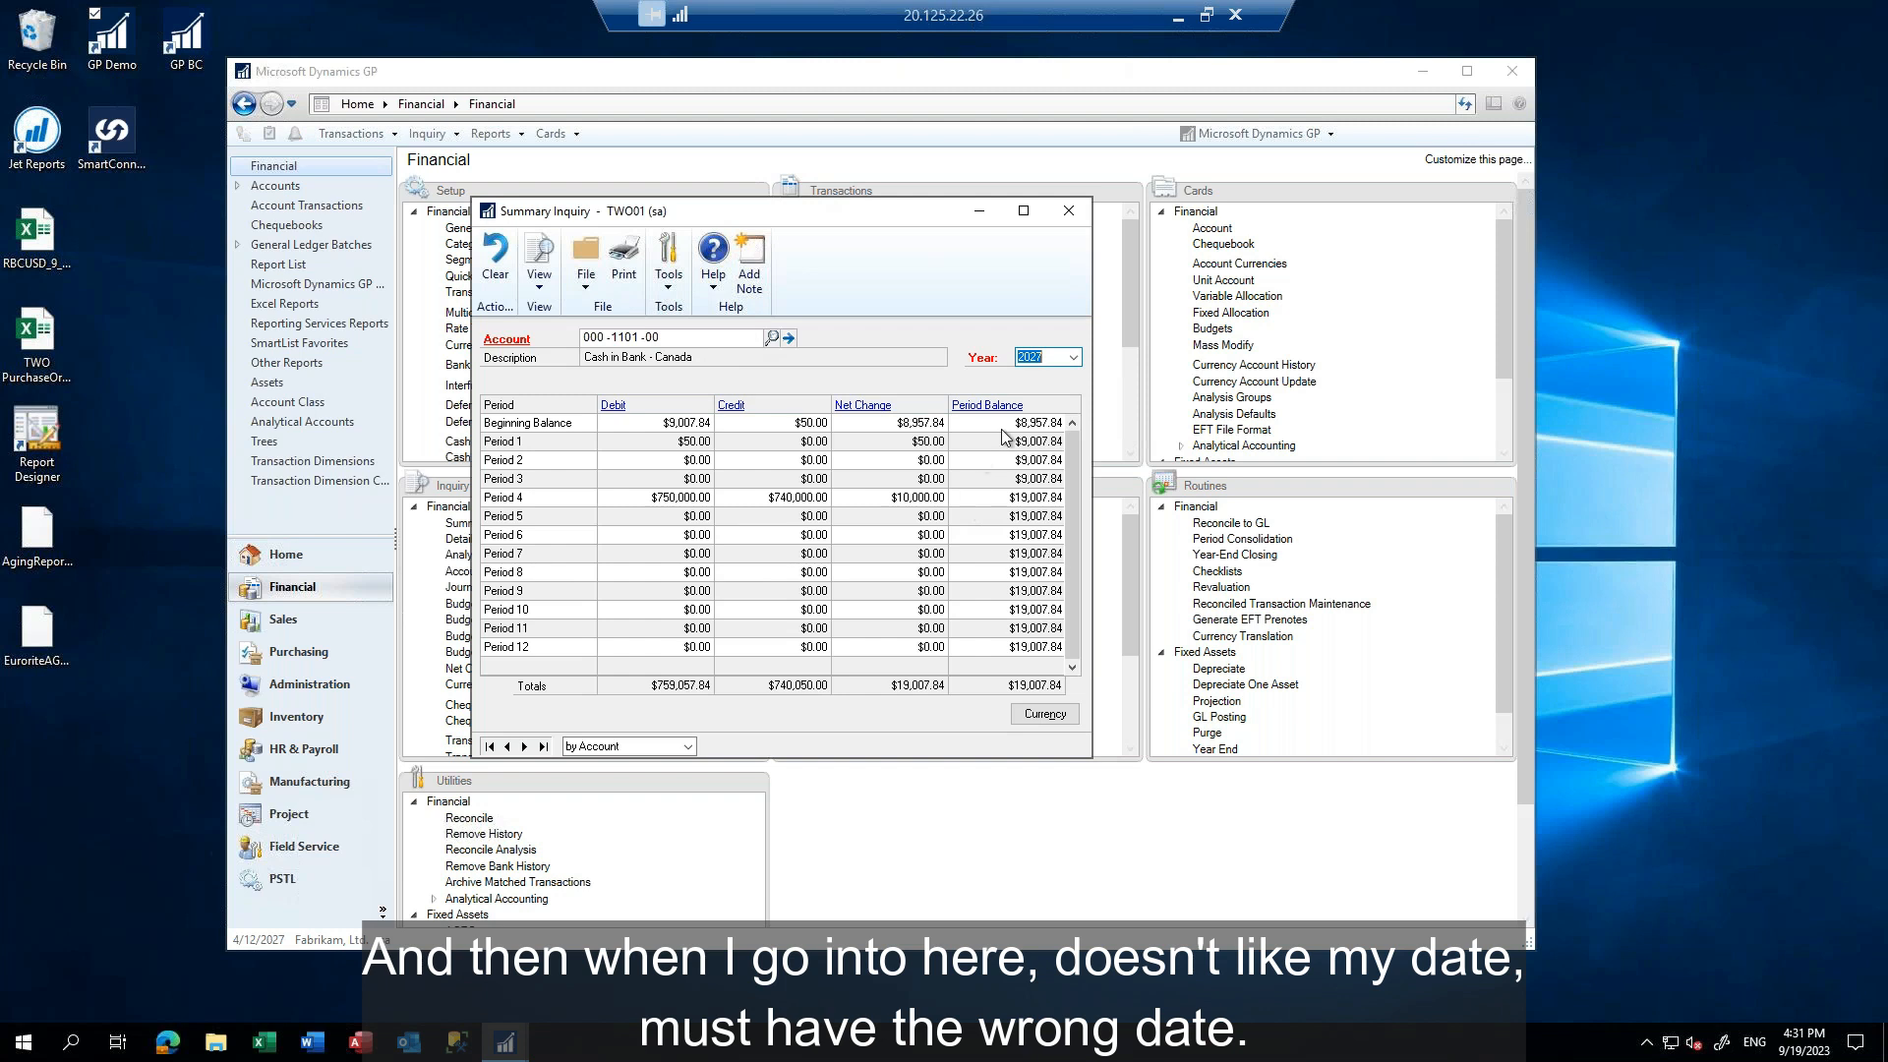
left_click(986, 502)
left_click(1044, 714)
left_click(1009, 194)
left_click(1072, 212)
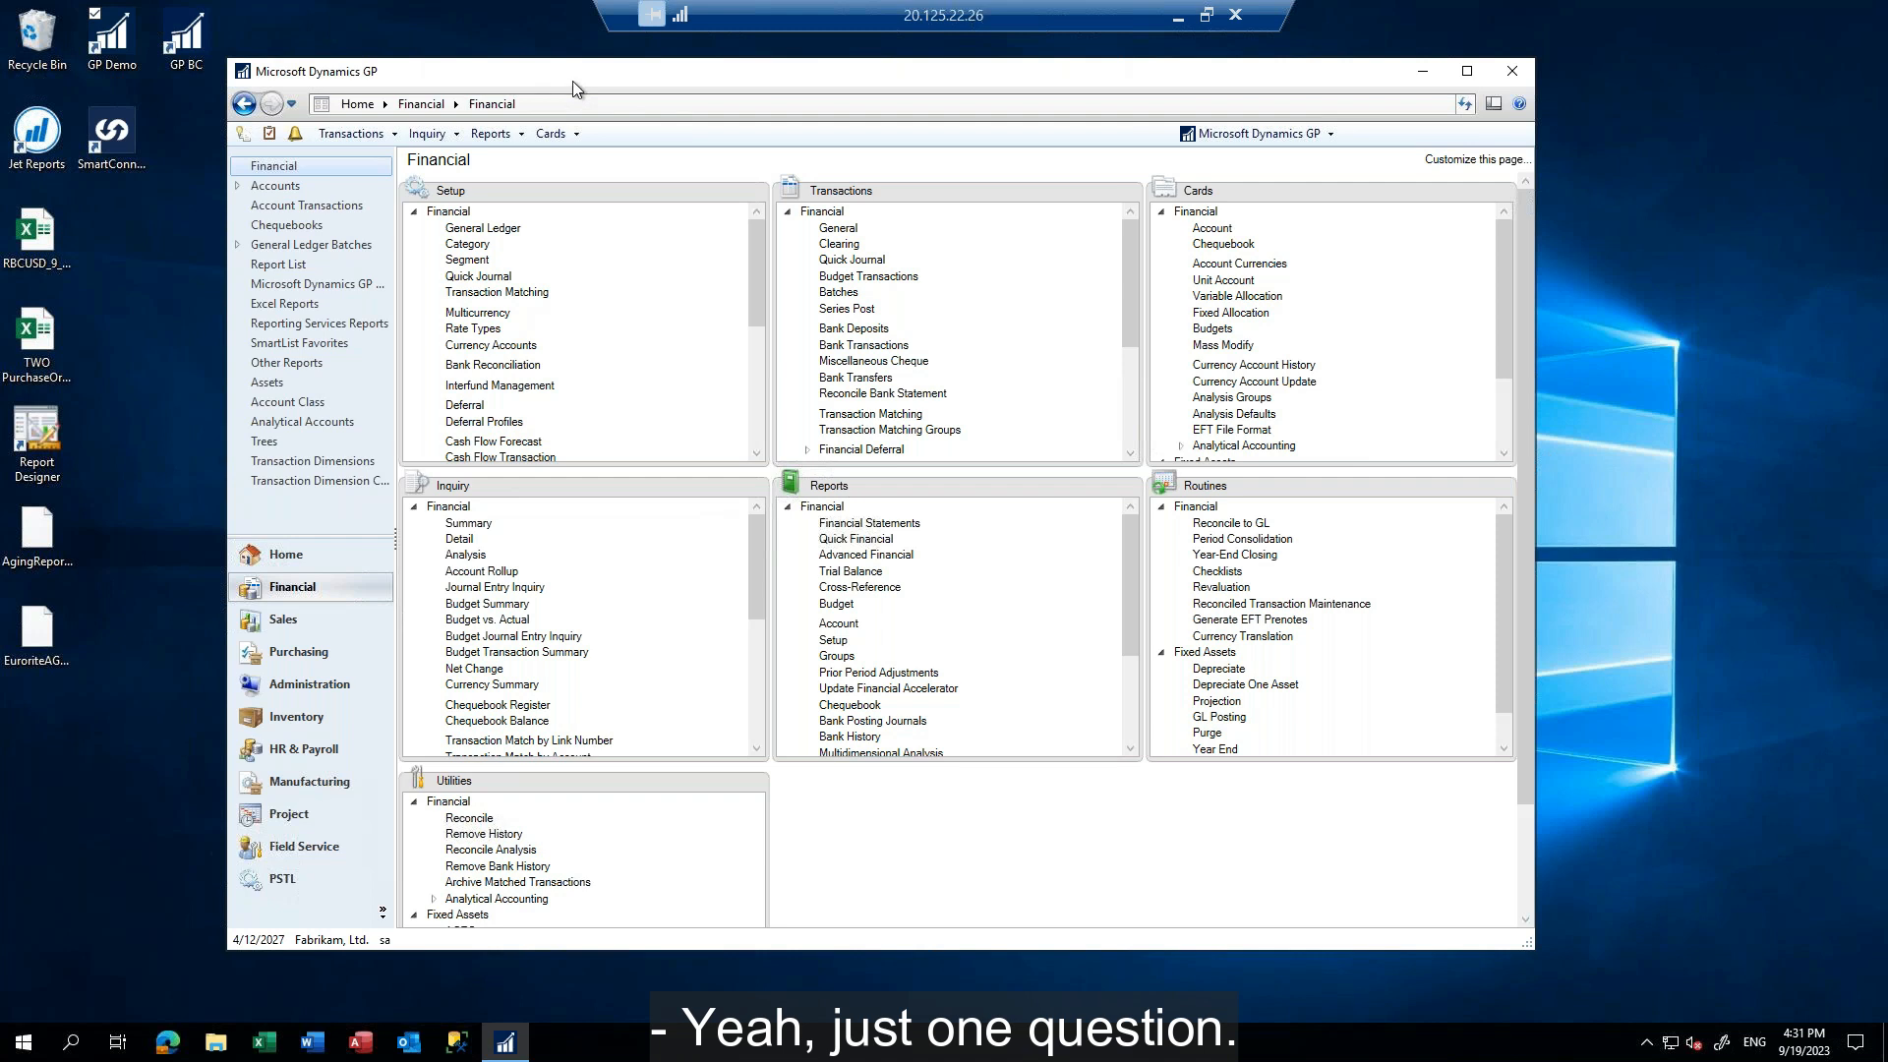
Open general ledger transaction entry for a new financial transaction
left_click_drag(600, 80, 709, 71)
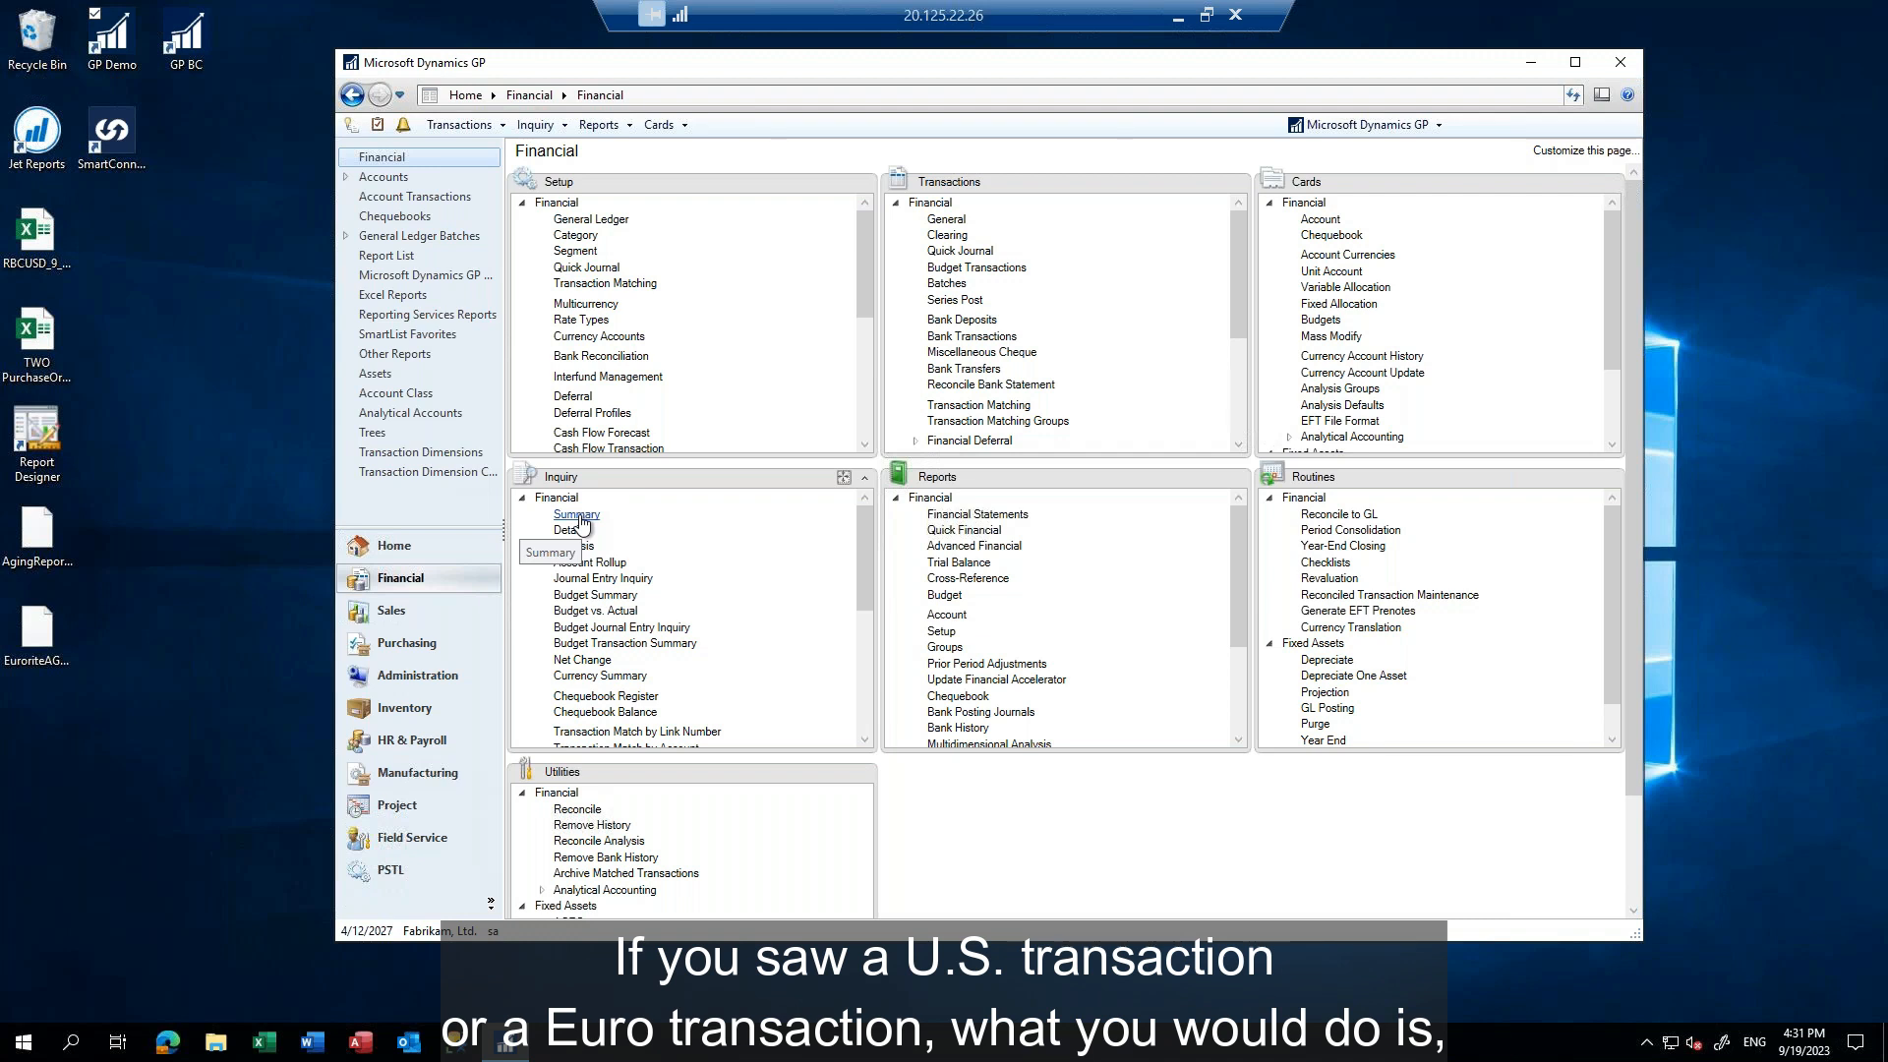
left_click(952, 224)
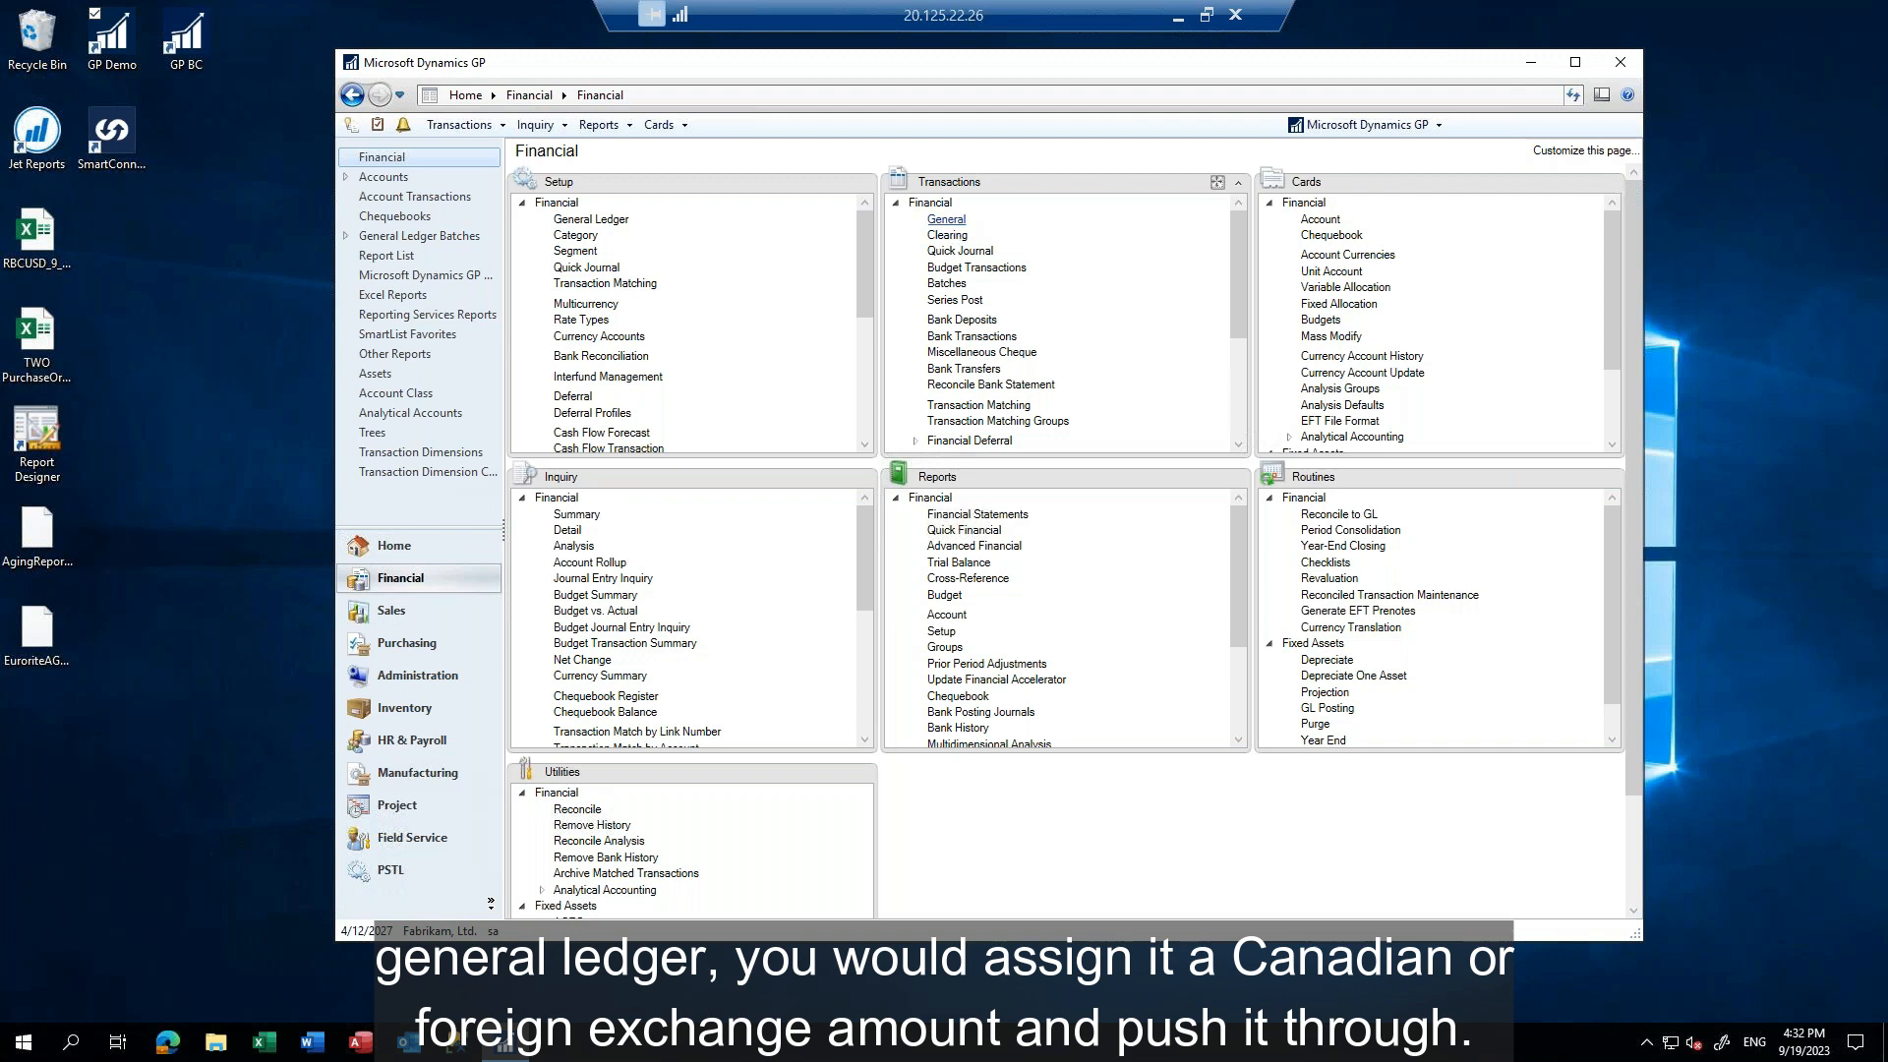